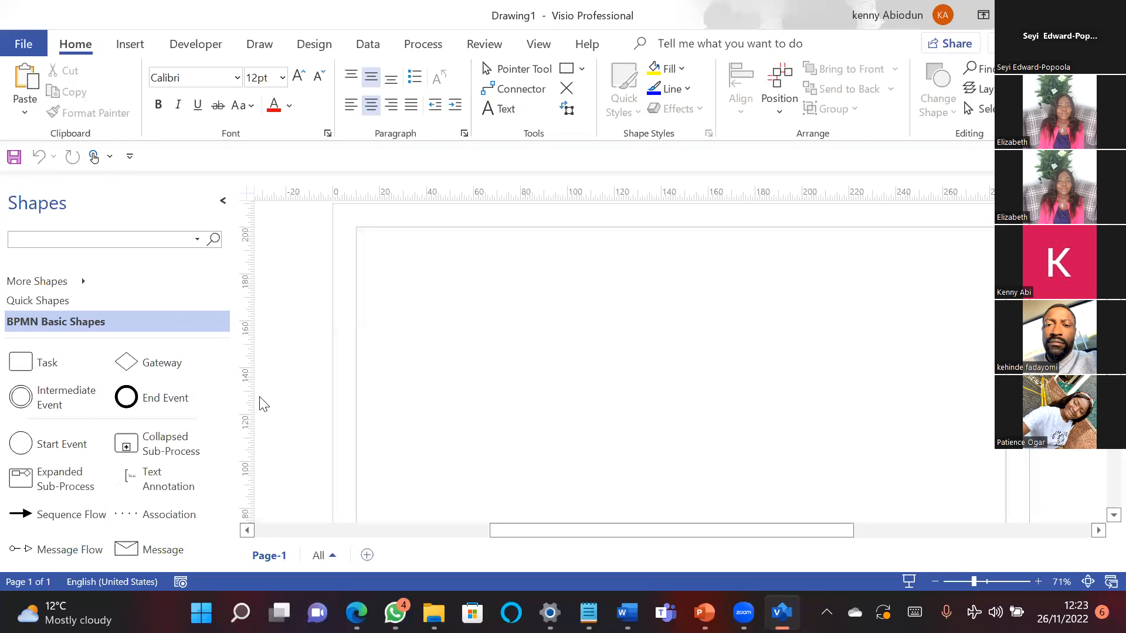
Step: Build a pool with three stacked swim lanes on the page from the BPMN Pool / Lane shape
scroll(230, 434, down, 2)
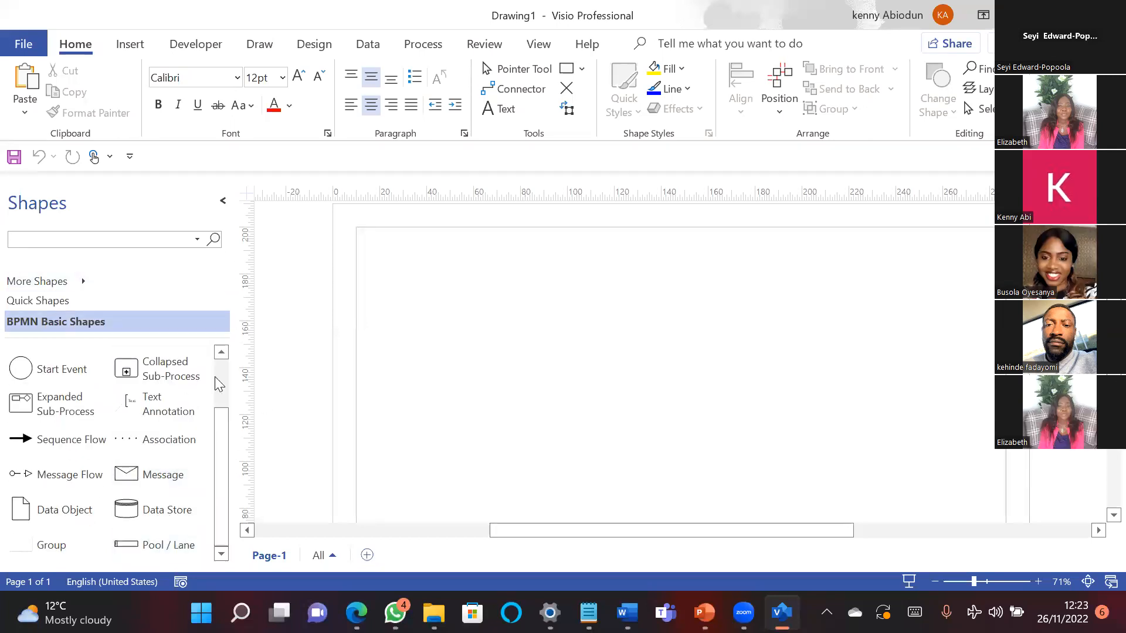
drag(180, 335, 176, 297)
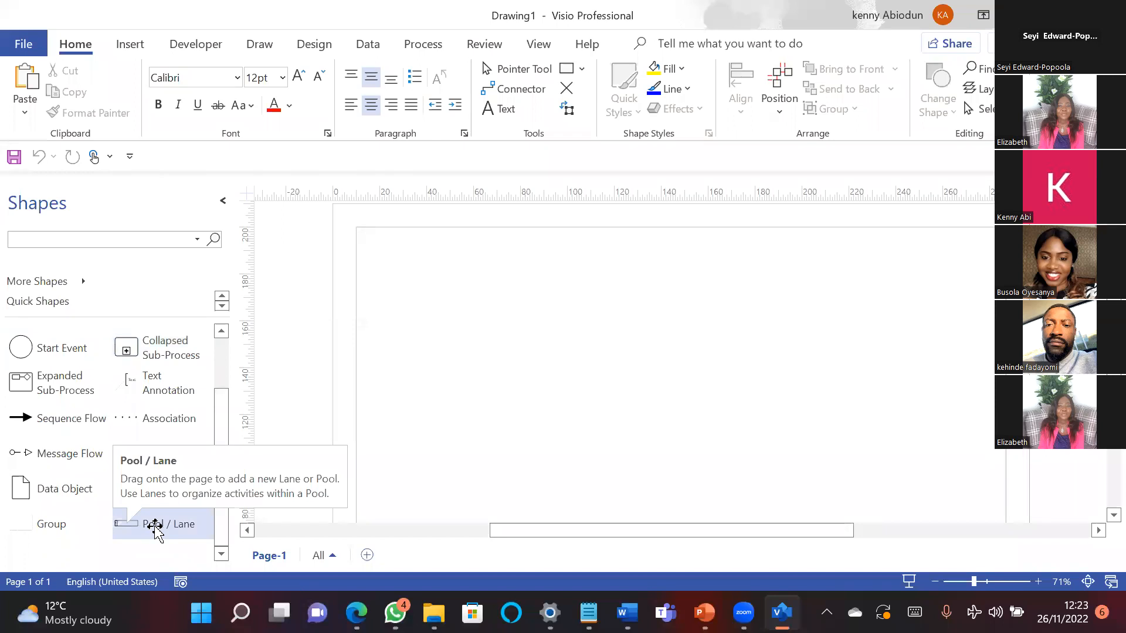
drag(154, 530, 571, 354)
drag(308, 444, 565, 412)
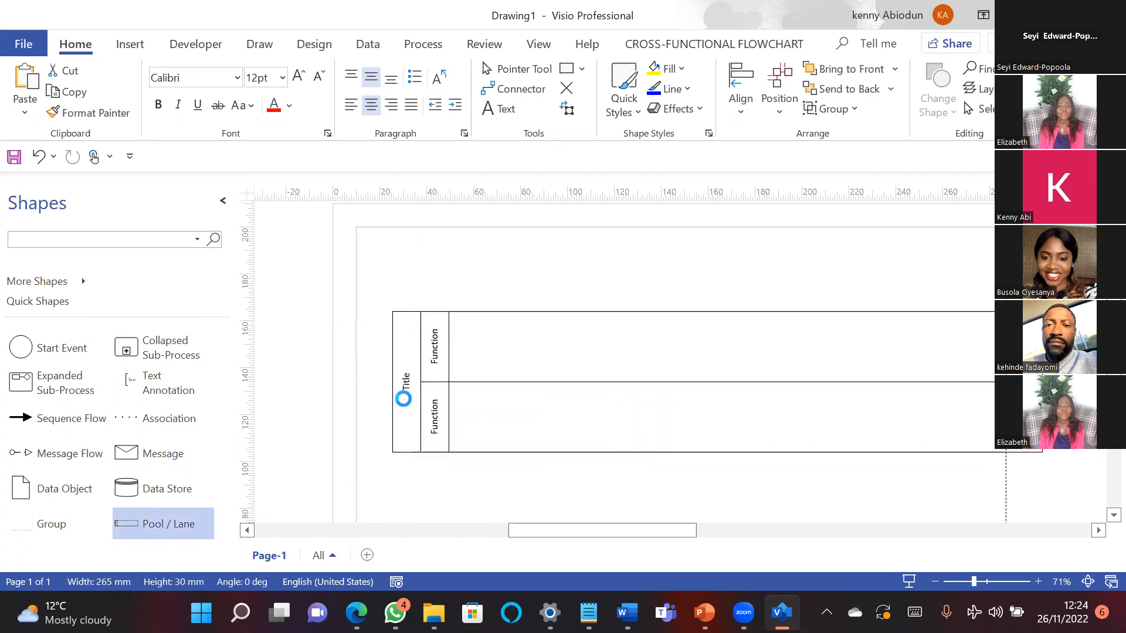
key(ctrl+z)
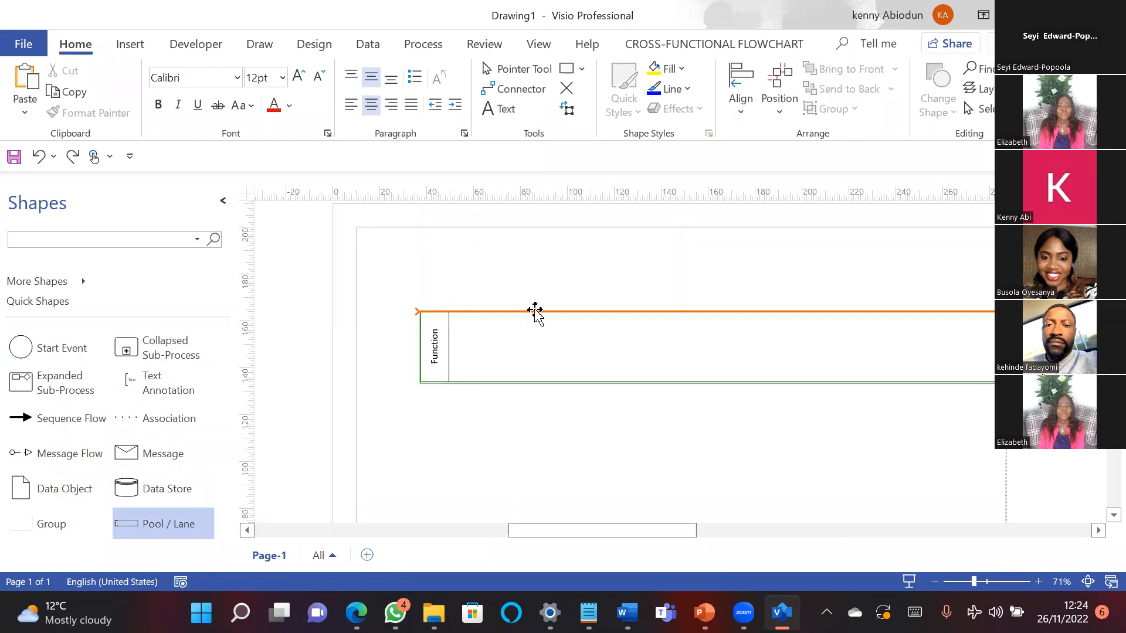
drag(276, 519, 570, 415)
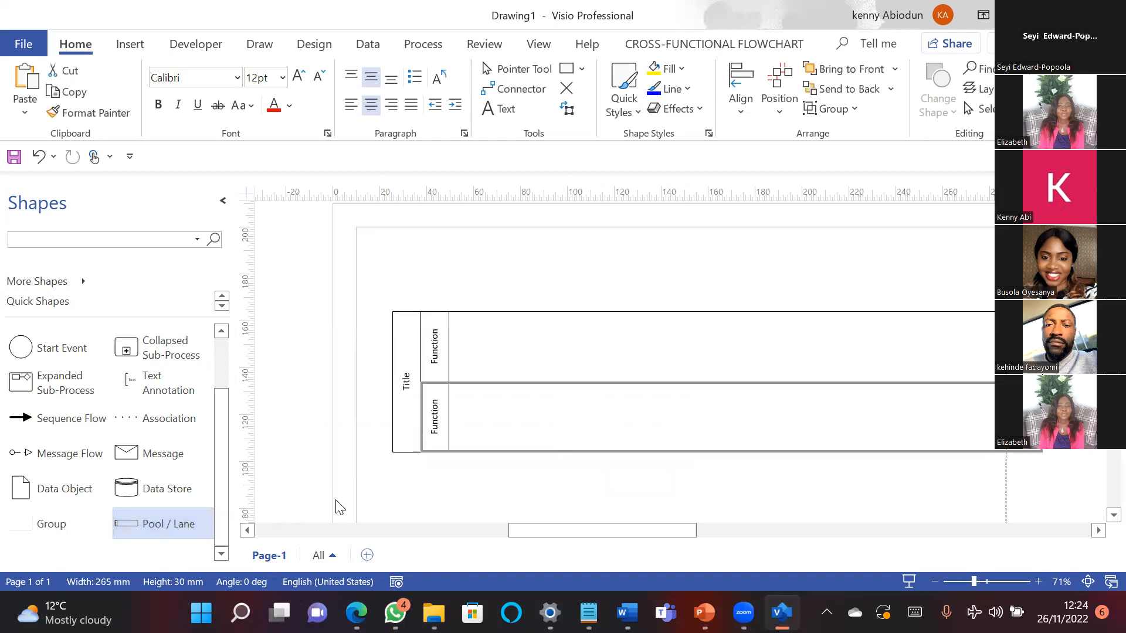
drag(155, 524, 536, 484)
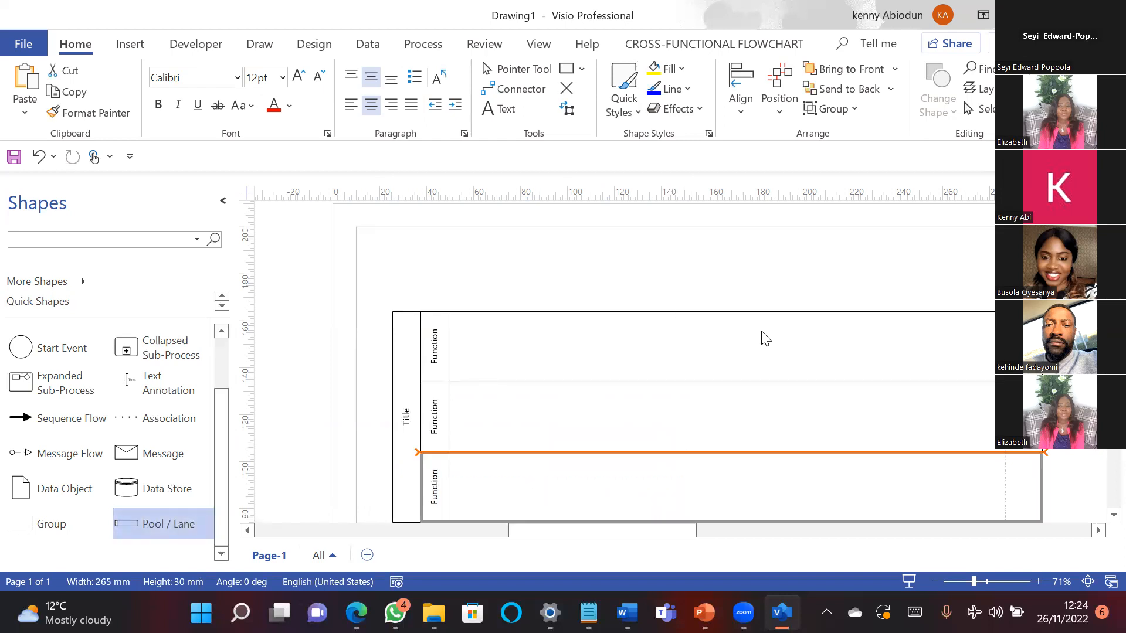
Step: Replace the pool's title with "TRITEK AS IS PROCESS", copied from the slide heading in the PowerPoint presentation
scroll(674, 375, down, 3)
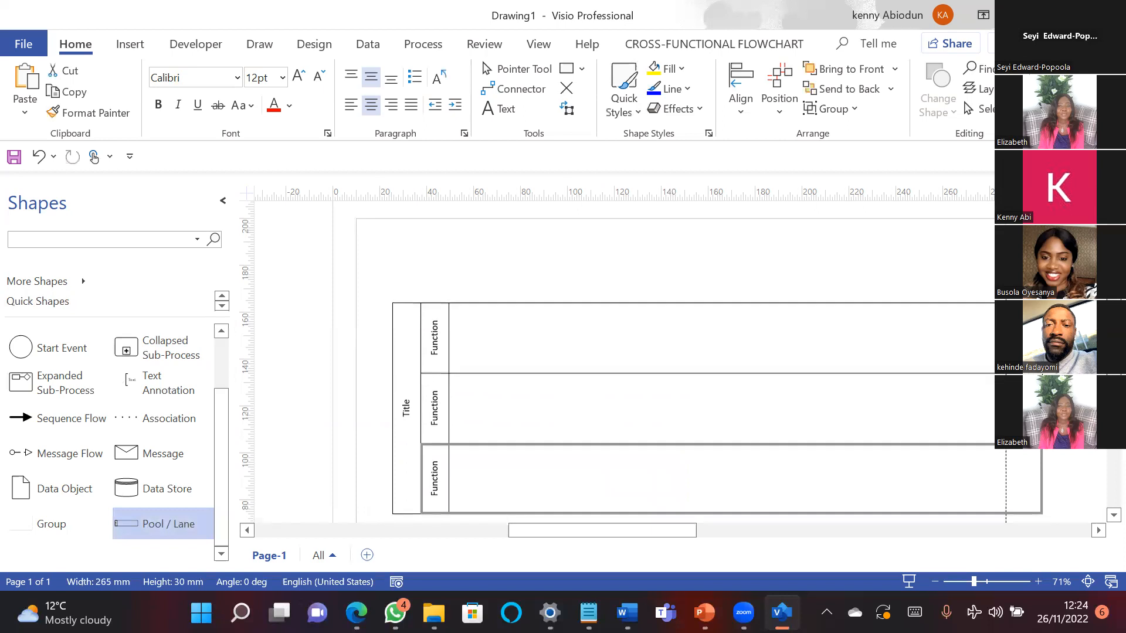
scroll(675, 376, up, 2)
scroll(791, 337, up, 1)
scroll(792, 337, down, 2)
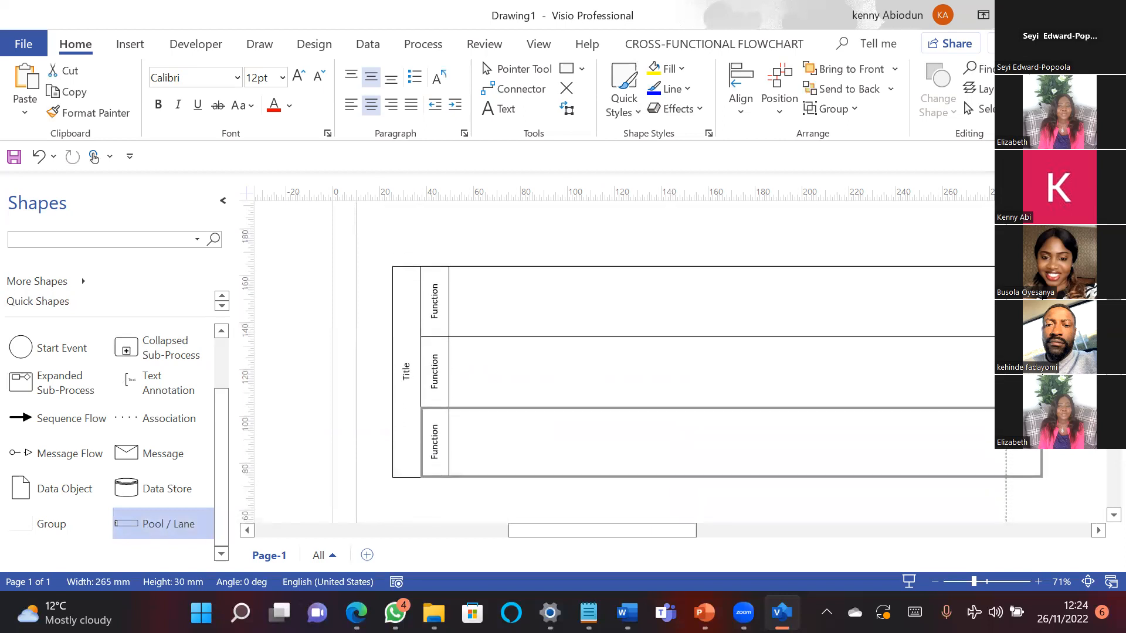
double_click(410, 374)
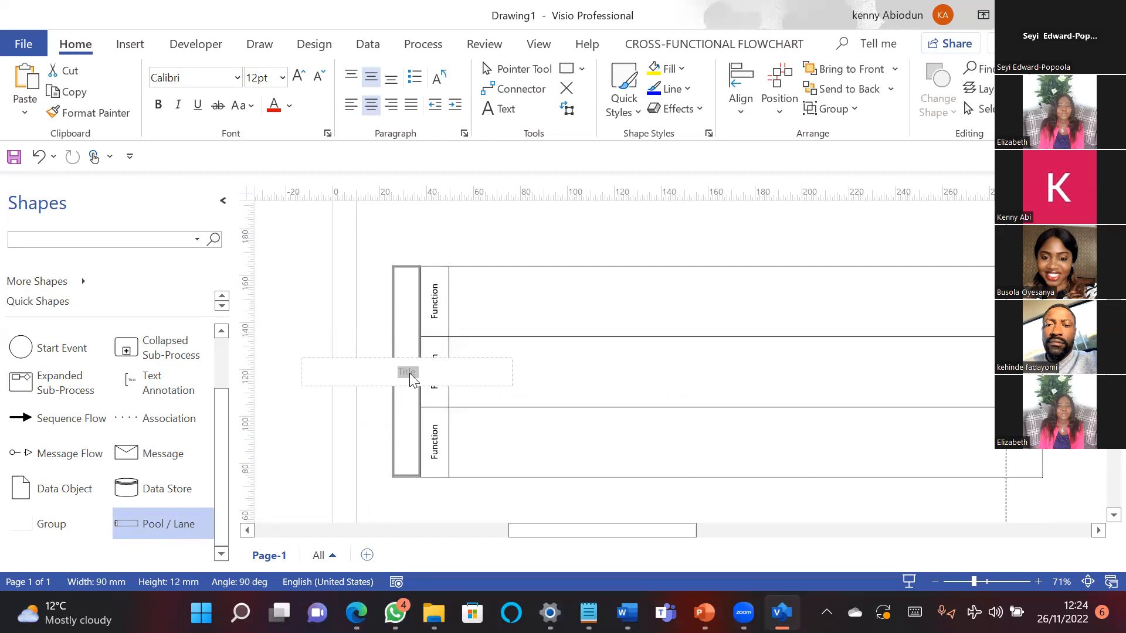
key(alt+Tab)
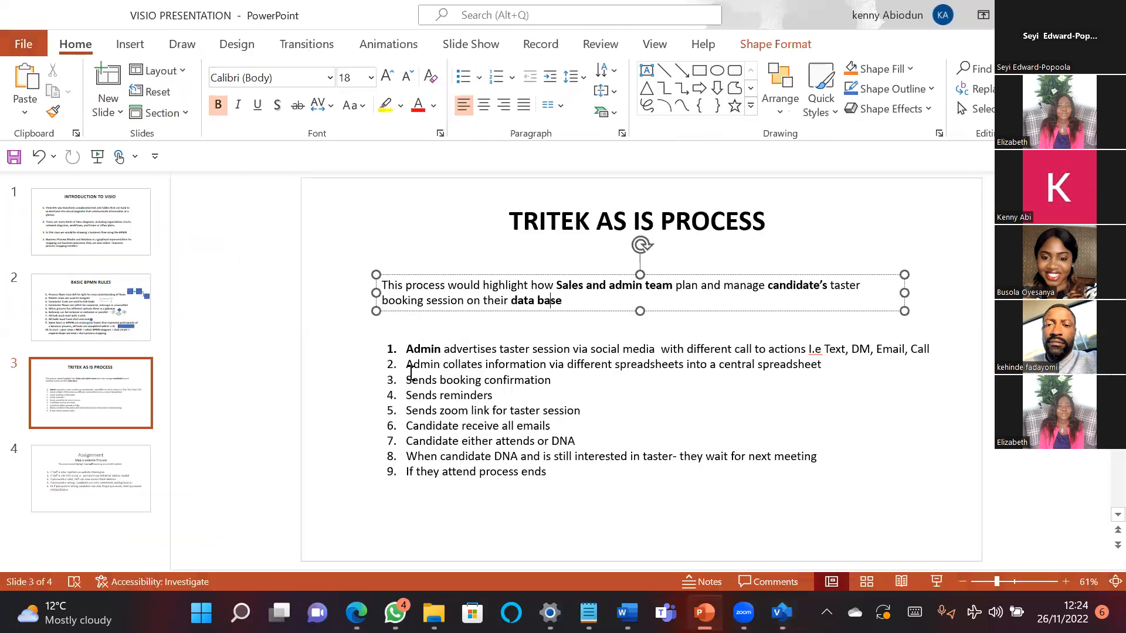
triple_click(516, 220)
key(ctrl+c)
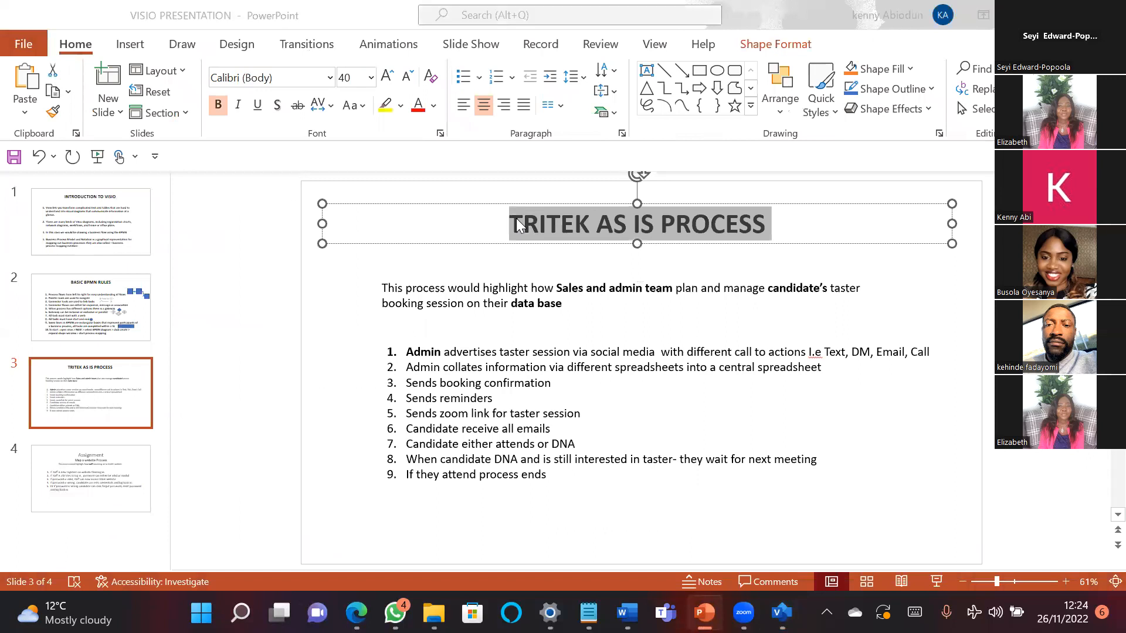
key(alt+Tab)
key(ctrl+v)
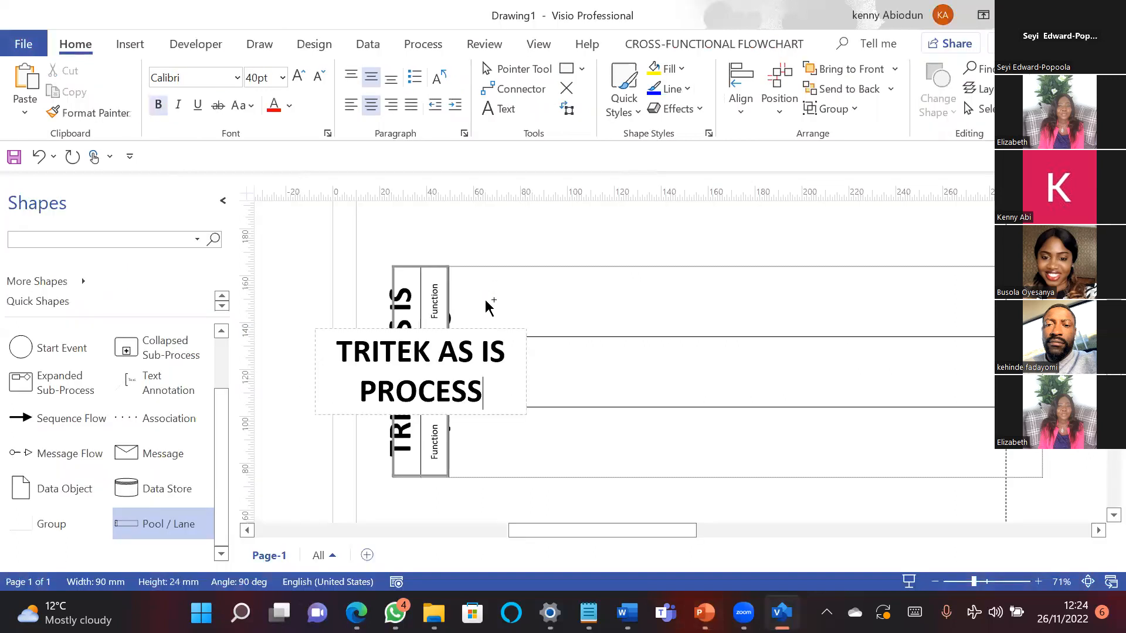
Step: Set the font size of the whole pool title to 15 pt
click(506, 388)
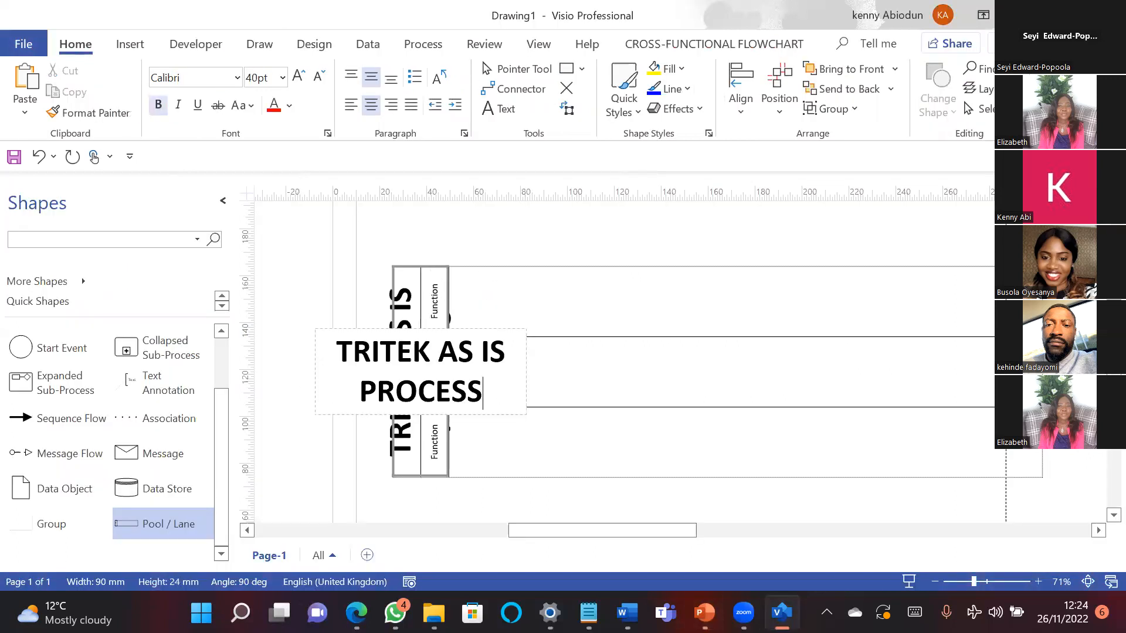
key(shift+Up)
key(shift+Home)
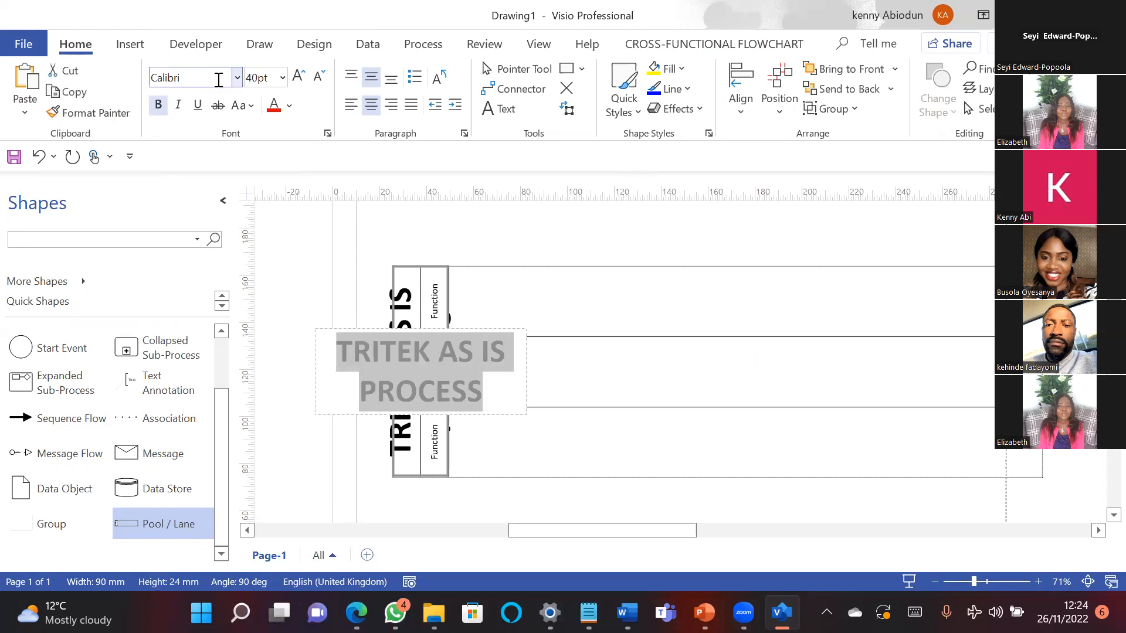
click(264, 78)
text(15)
key(Return)
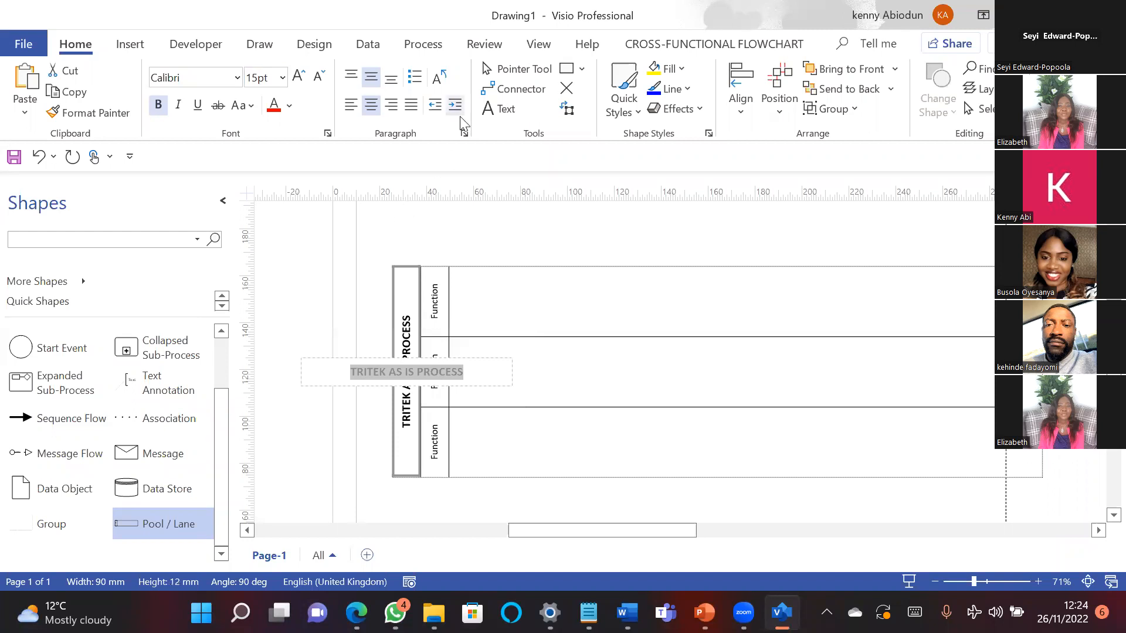
click(554, 299)
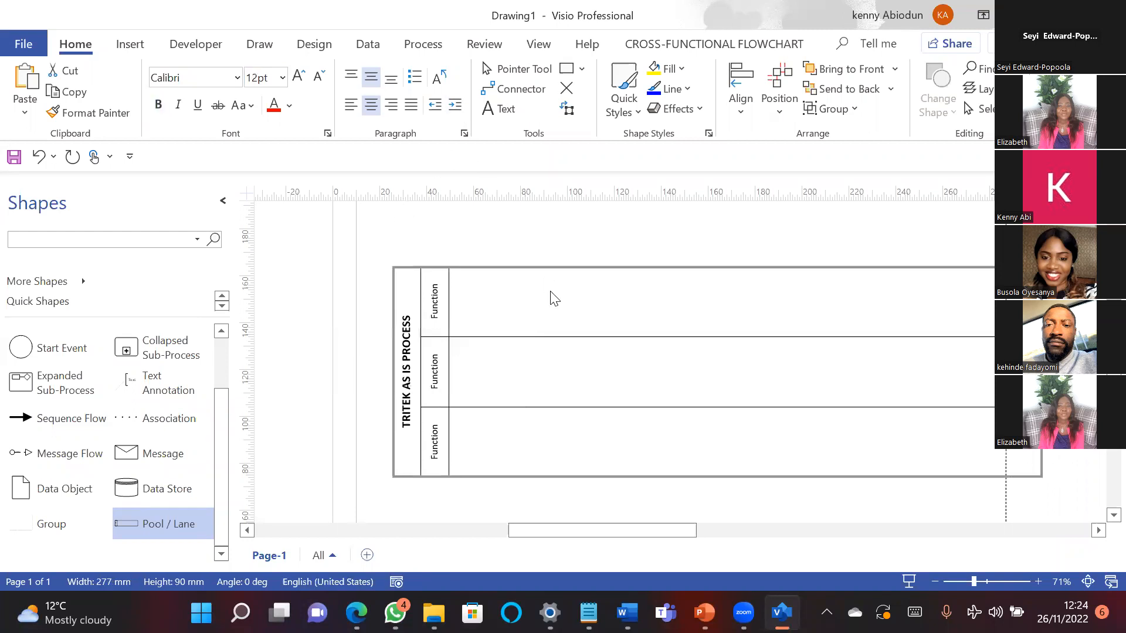
click(443, 448)
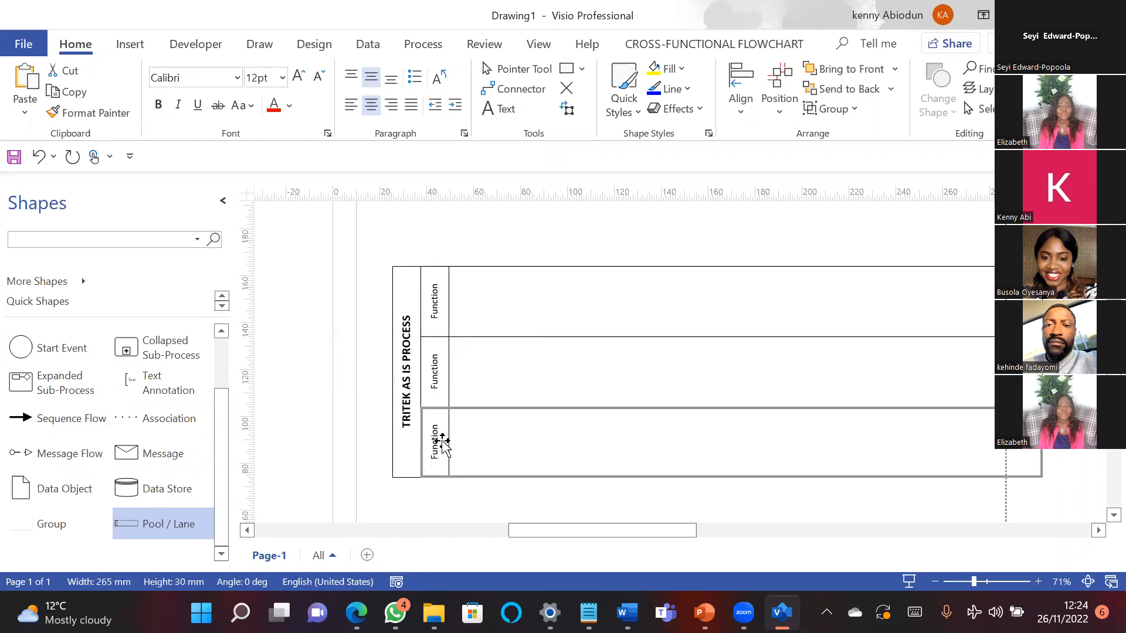
key(alt+Tab)
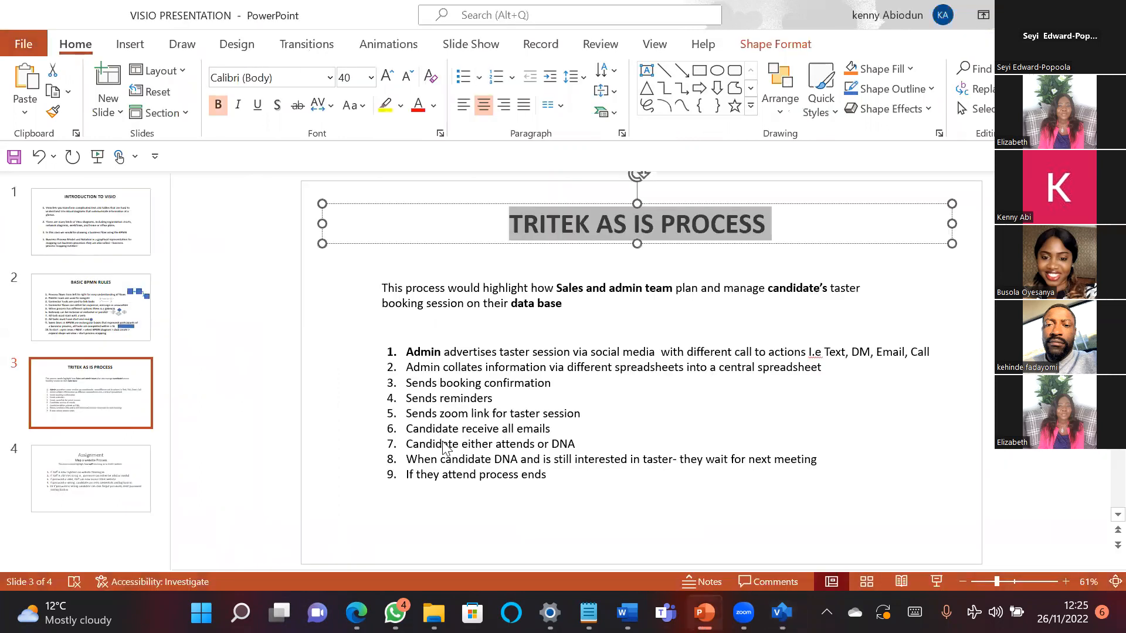
key(alt+Tab)
double_click(444, 449)
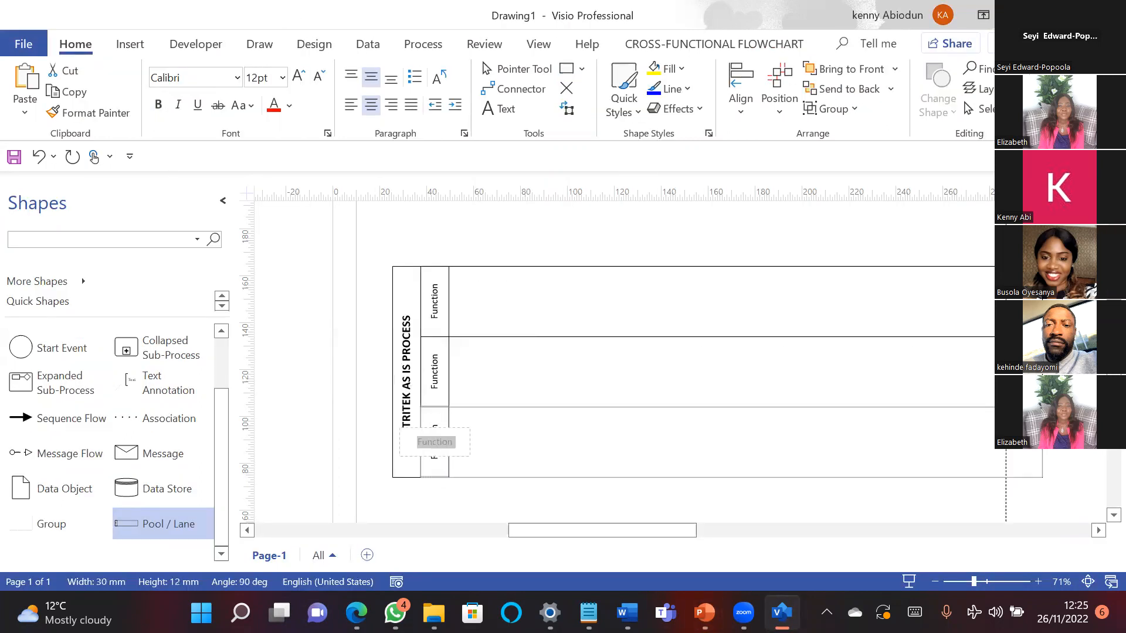
text(s)
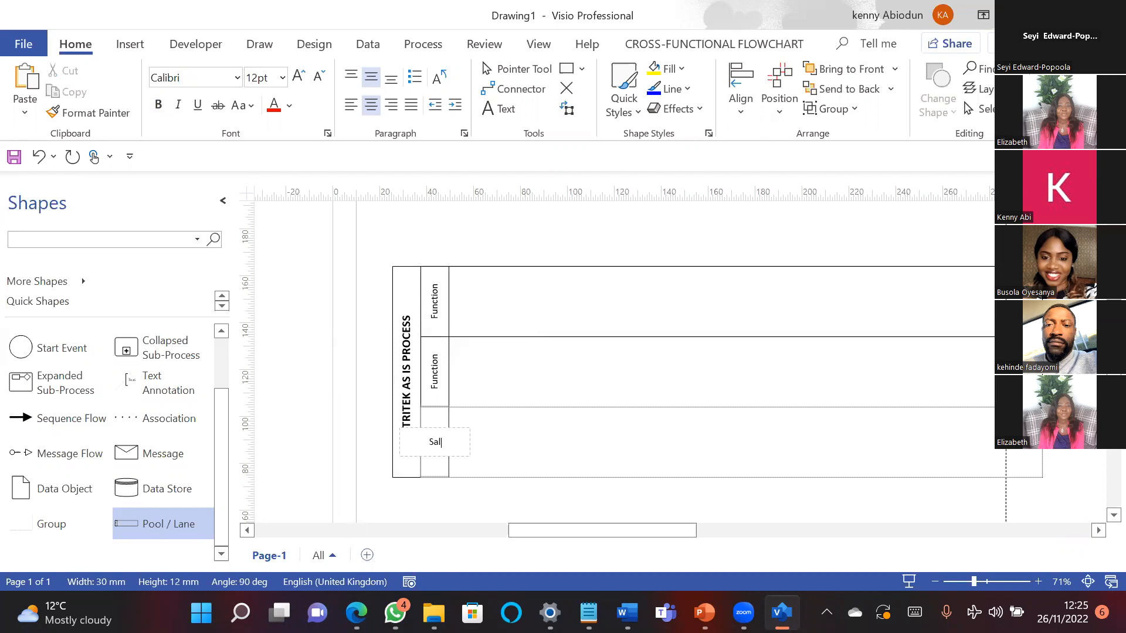
text(s a)
key(BackSpace)
key(BackSpace)
key(BackSpace)
key(BackSpace)
key(BackSpace)
Step: Label the top swim lane "Sales and Admin team"
double_click(436, 303)
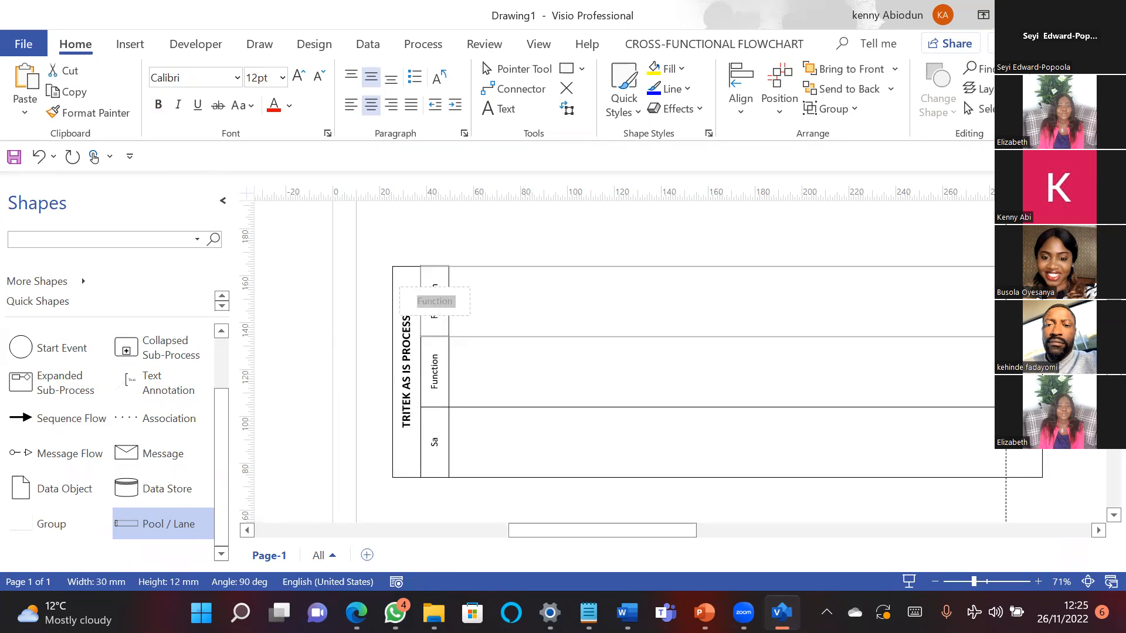
text(Sales a)
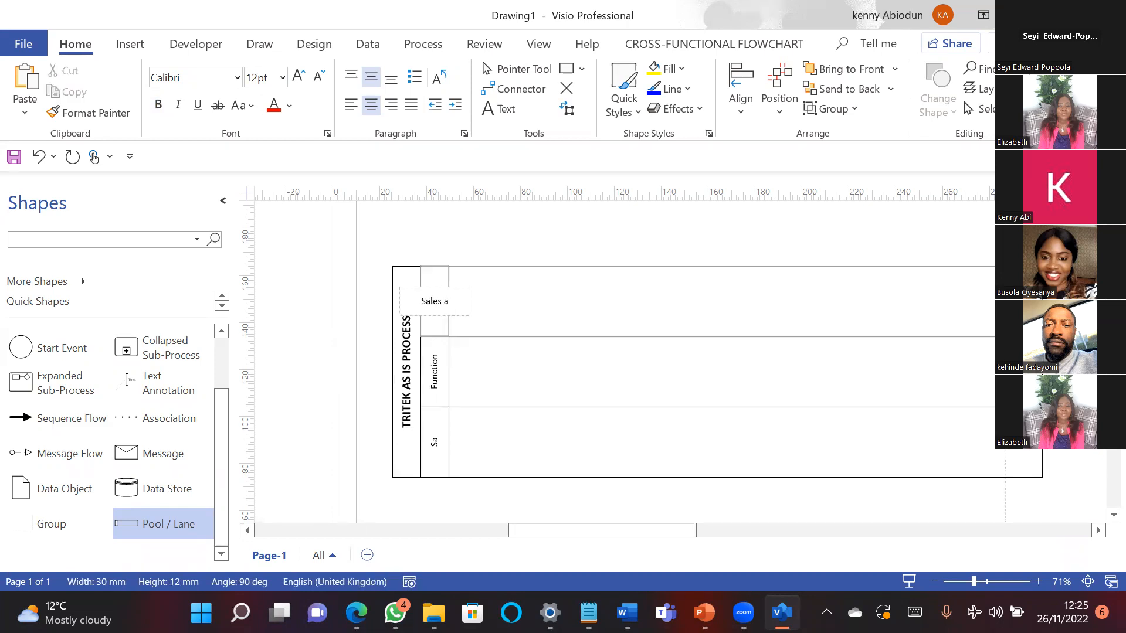
text(nd Admin team)
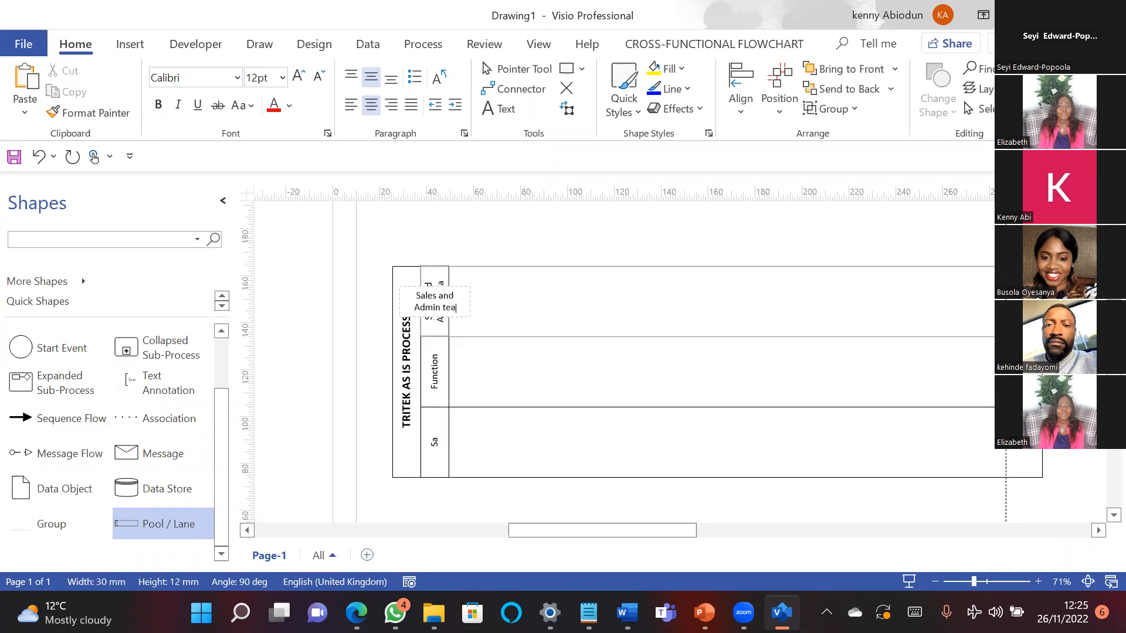
Step: Label the middle swim lane "Candidates"
click(432, 354)
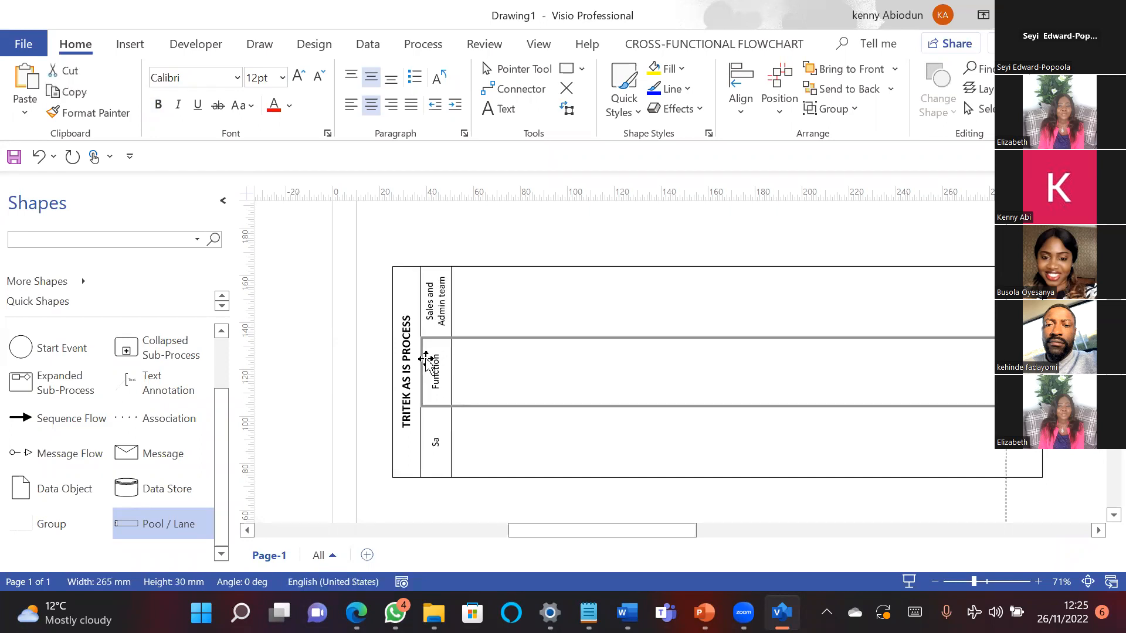
double_click(427, 360)
click(522, 381)
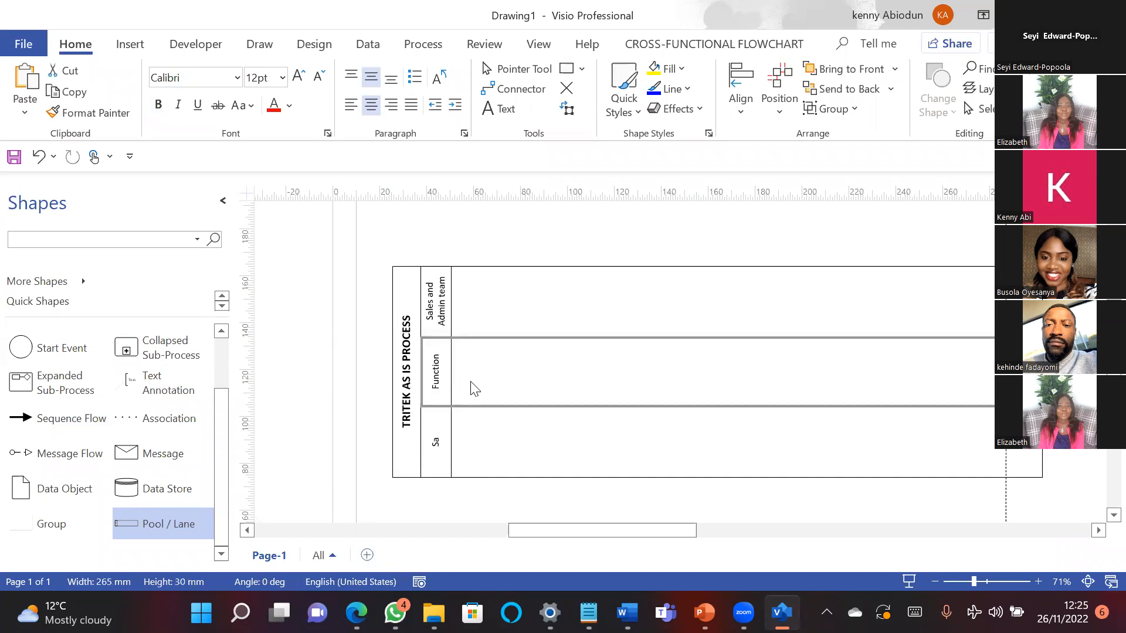
double_click(429, 379)
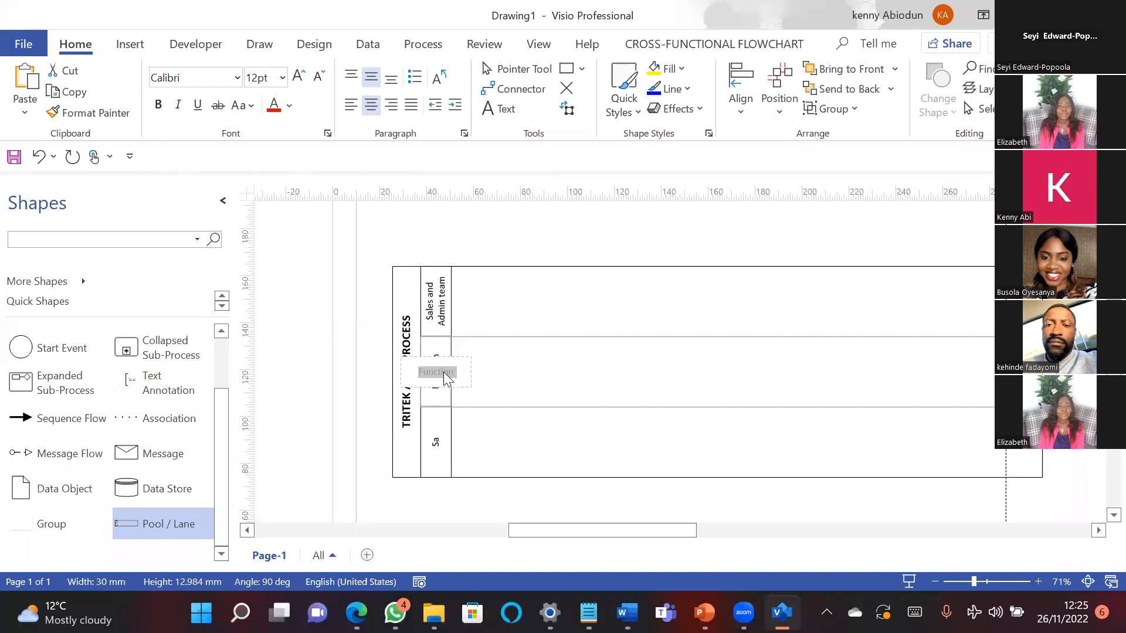
text(Candidates)
click(560, 390)
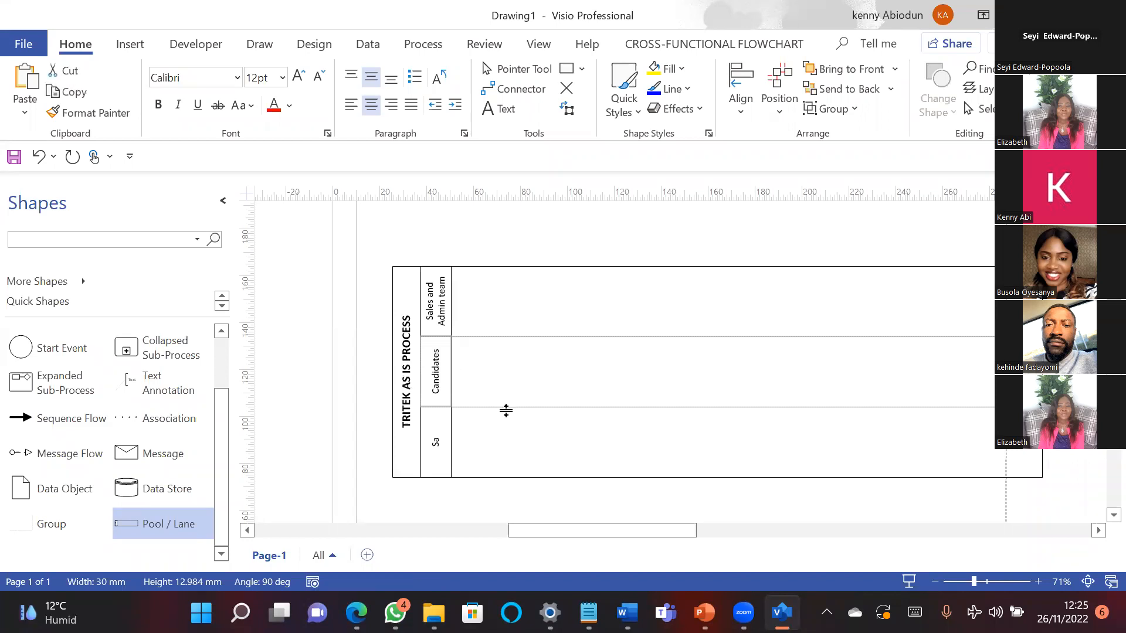
Step: Label the bottom swim lane "Data base"
double_click(444, 455)
text(Data)
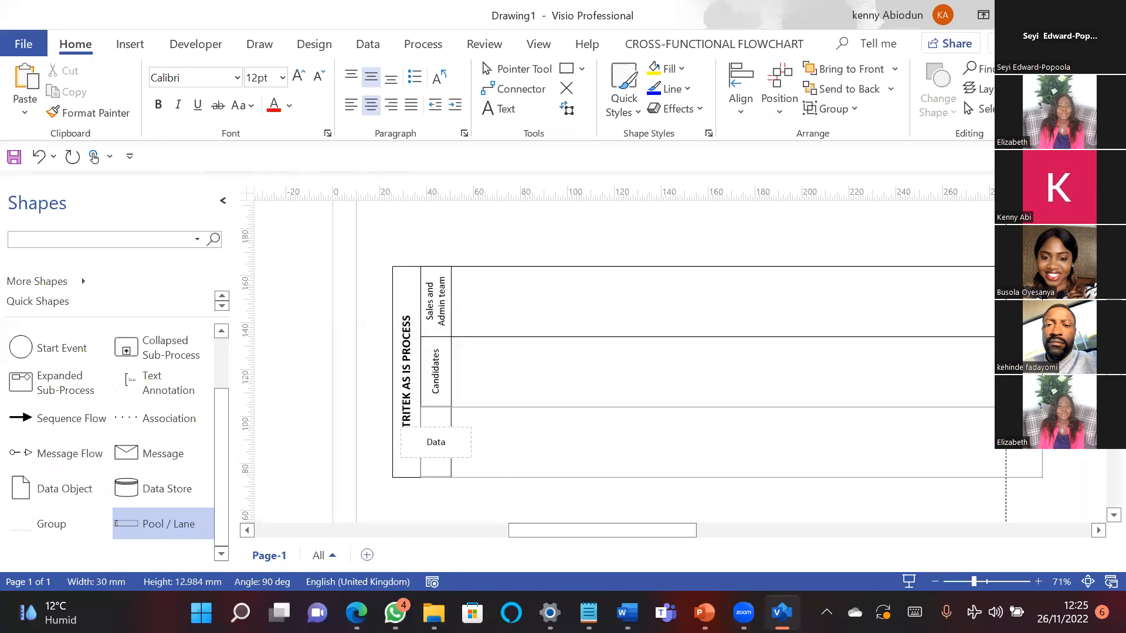
text( base)
click(553, 496)
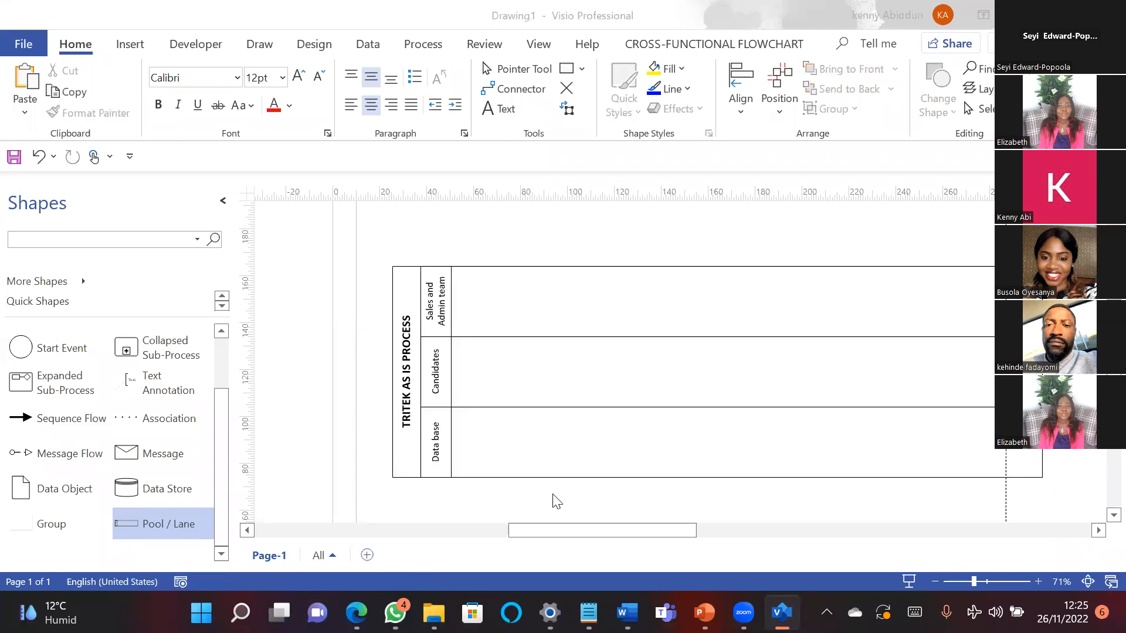
Step: Examine the swim lane rule on the BASIC BPMN RULES slide in PowerPoint and return to the Visio drawing
key(alt+Tab)
click(78, 320)
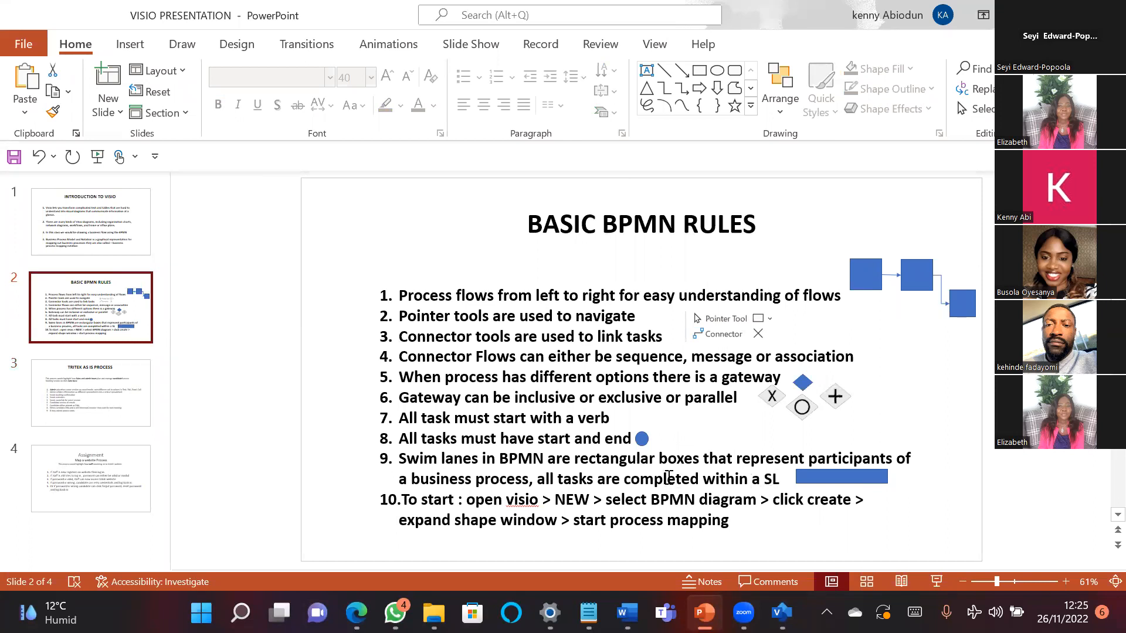
click(804, 478)
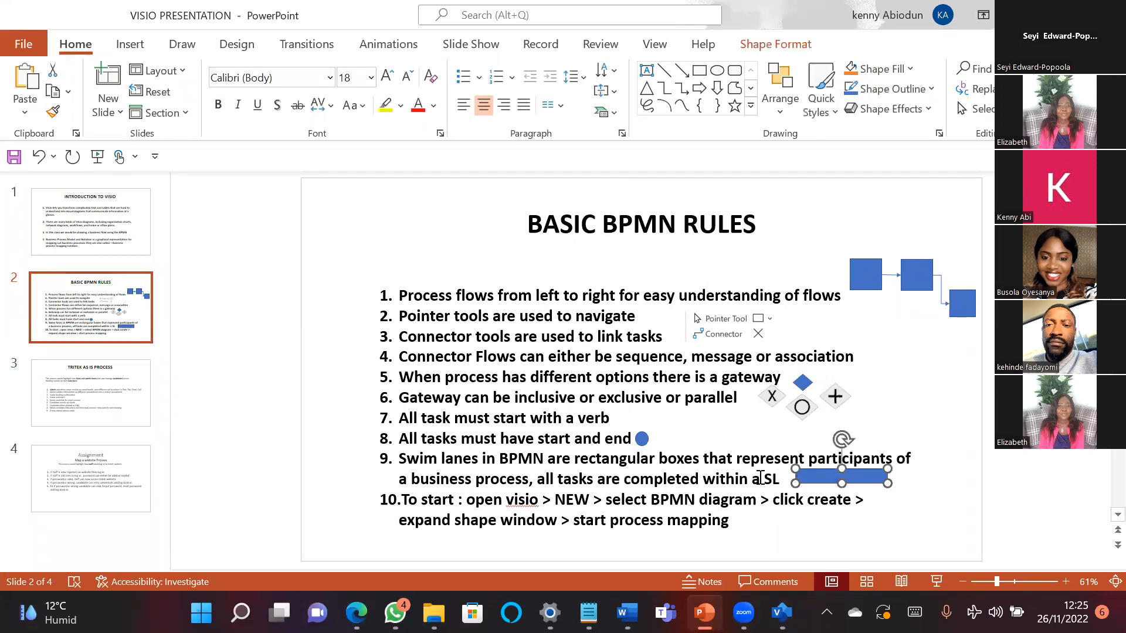
key(alt+Tab)
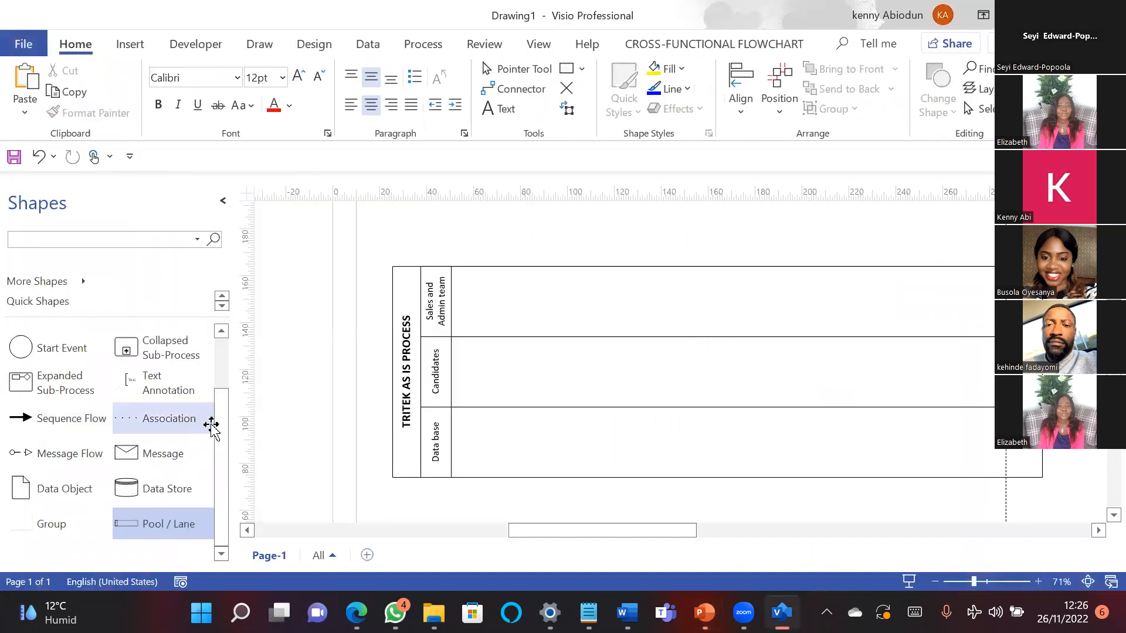
drag(219, 432, 220, 395)
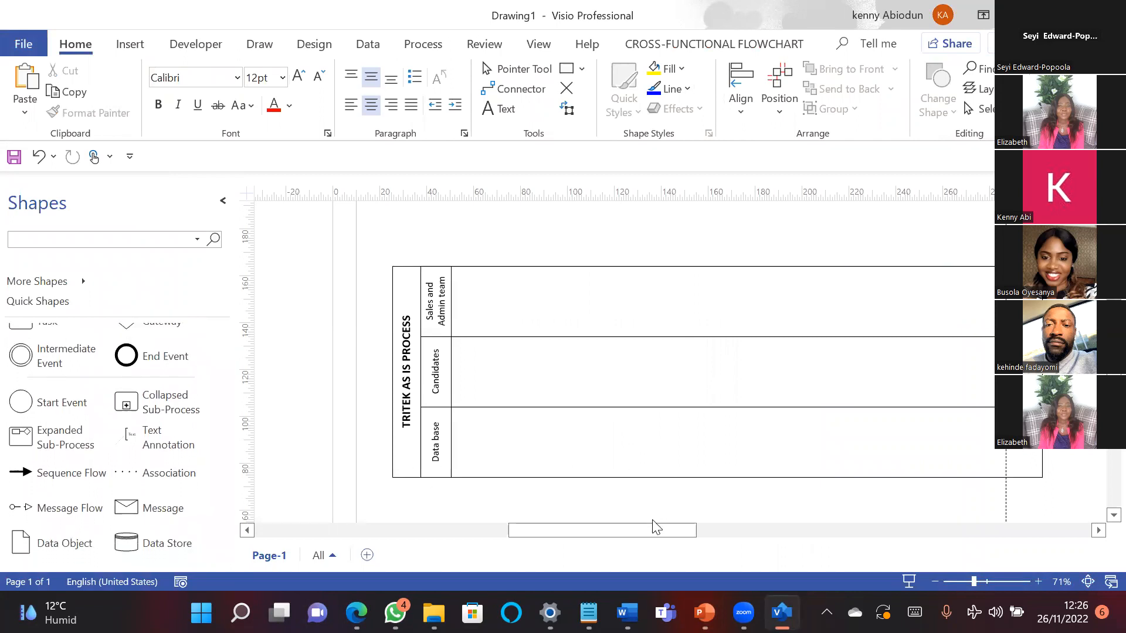
click(980, 581)
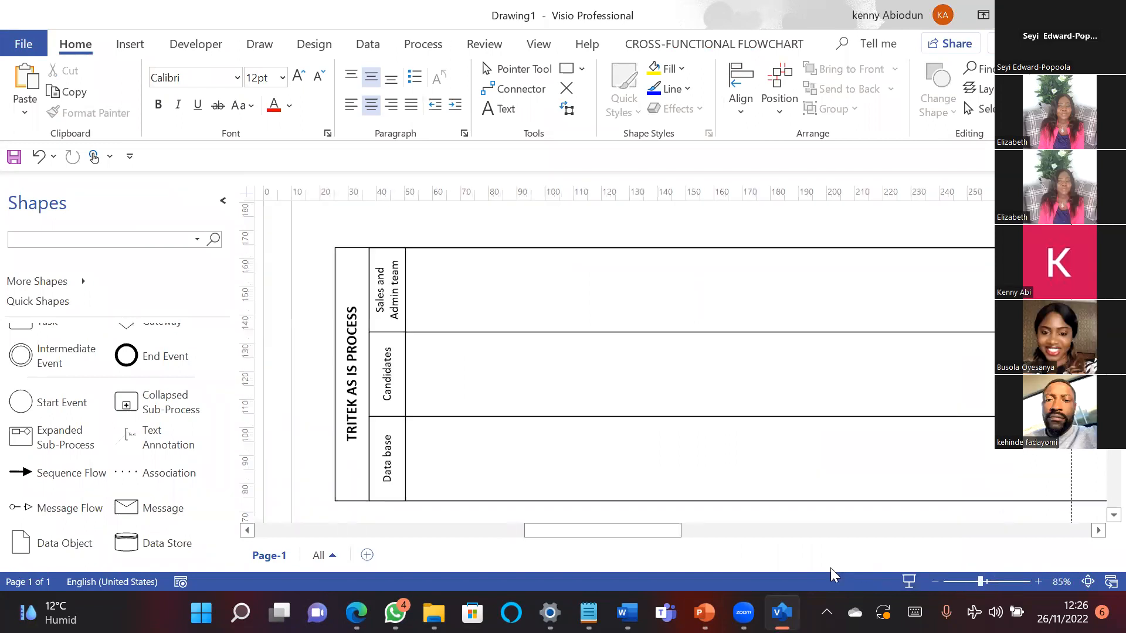
click(341, 272)
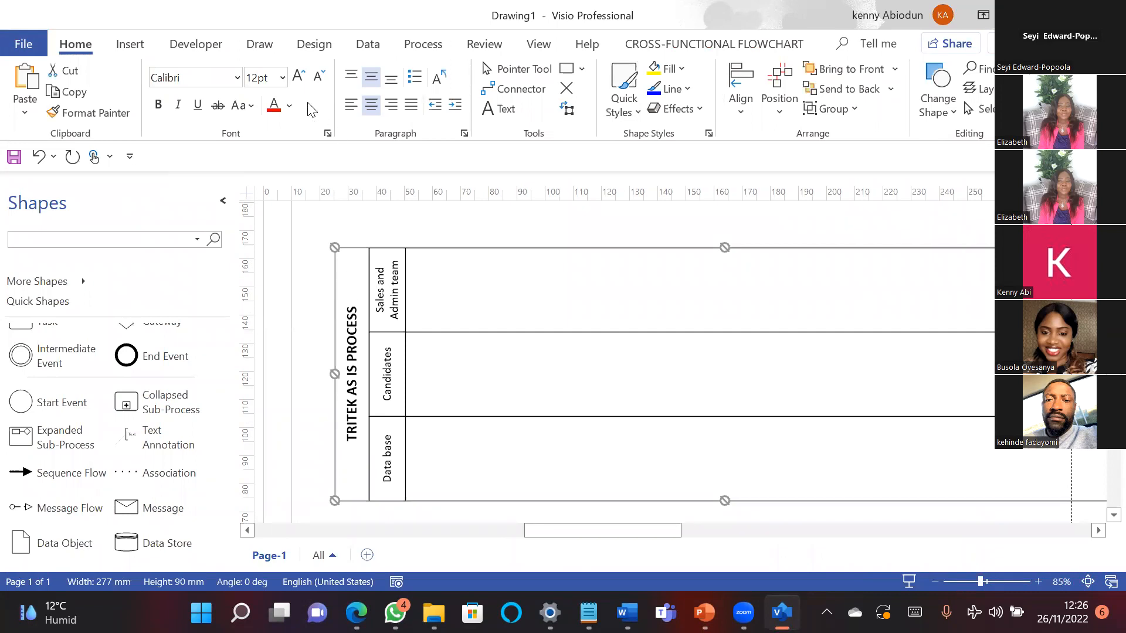
click(530, 46)
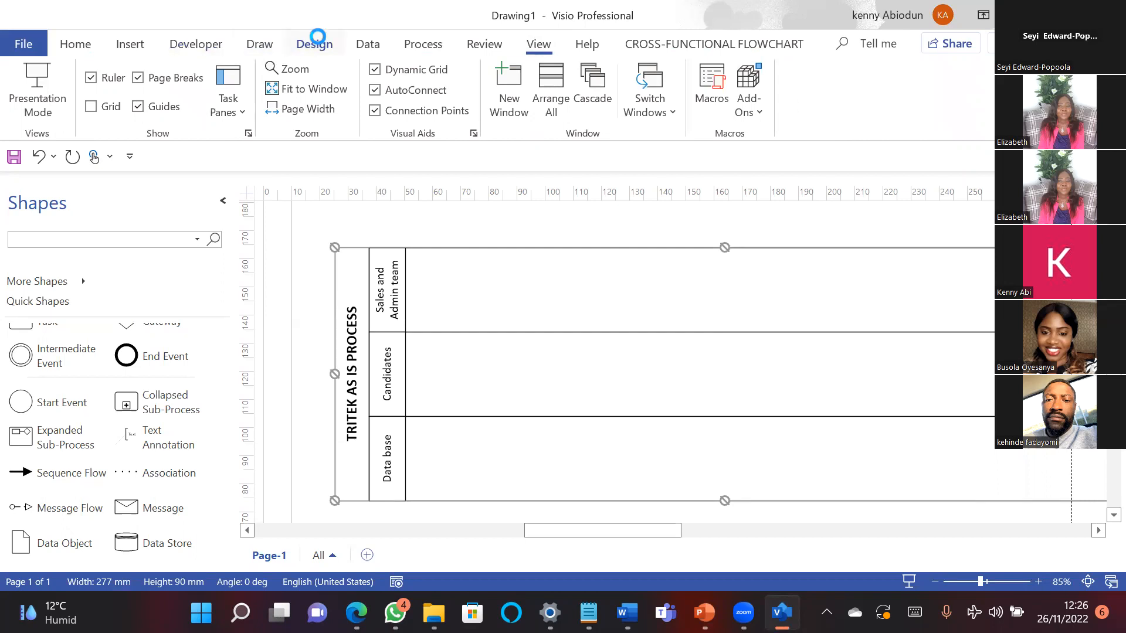
click(315, 41)
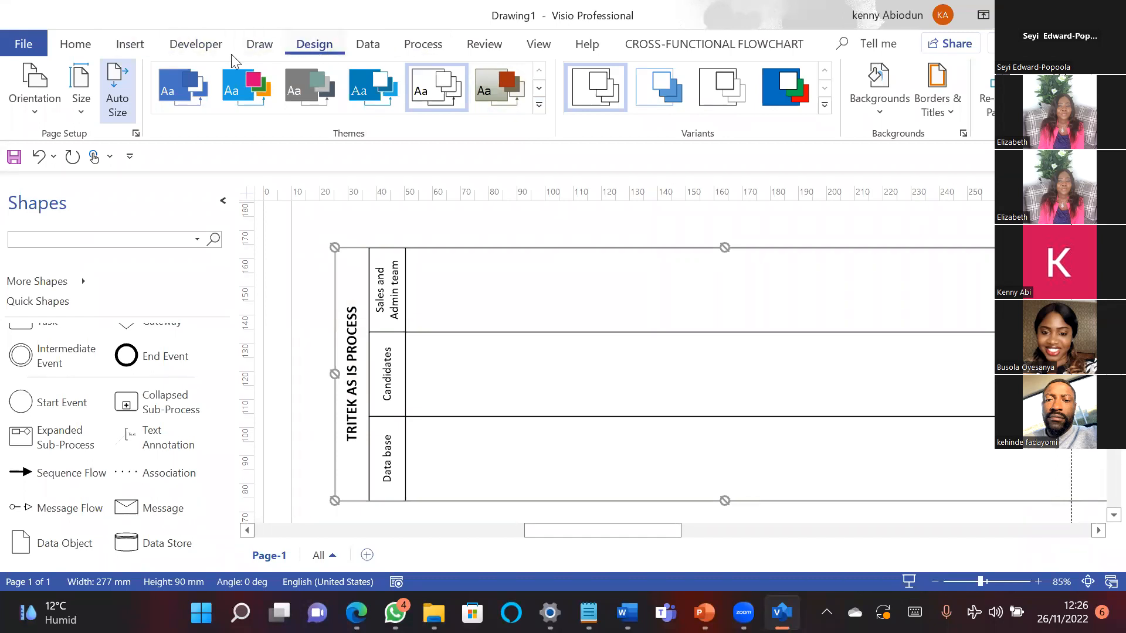
click(75, 43)
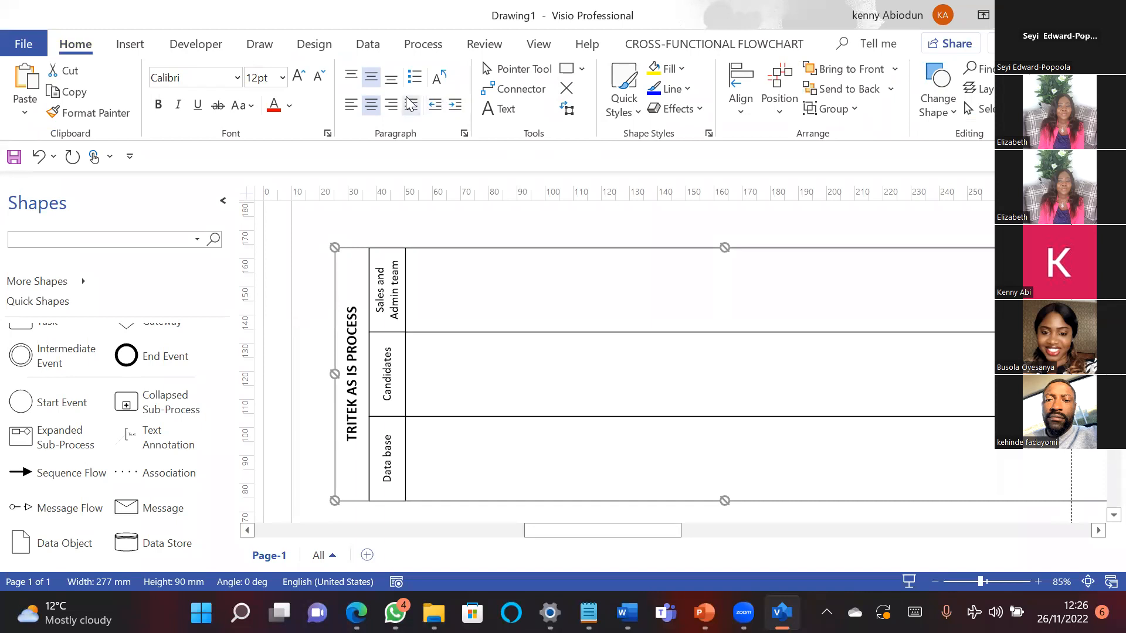
click(133, 45)
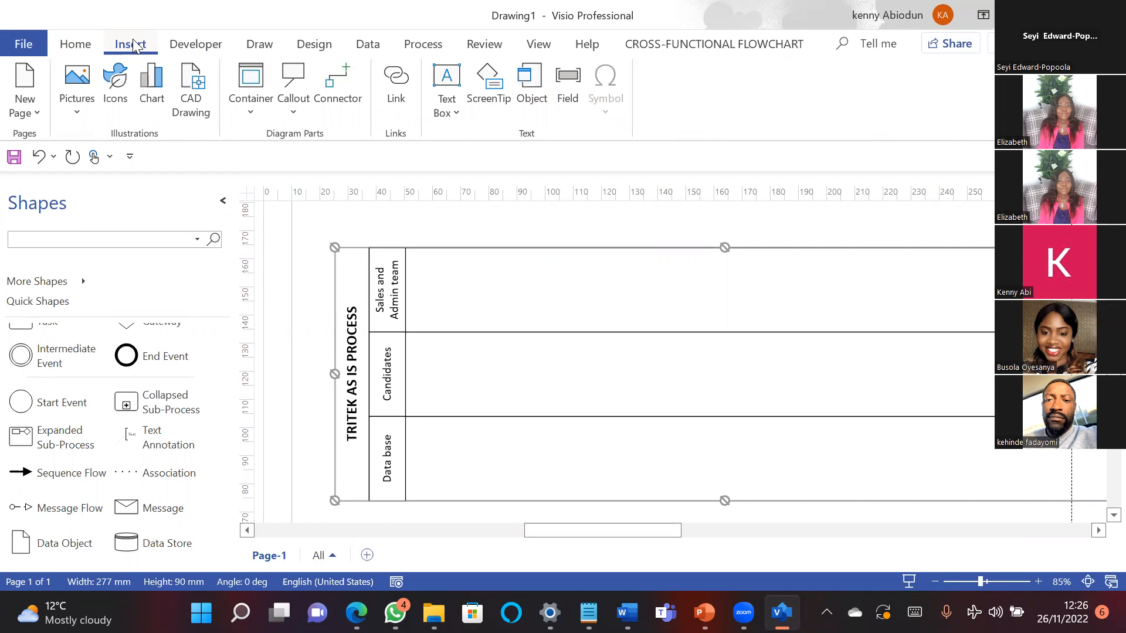
click(198, 43)
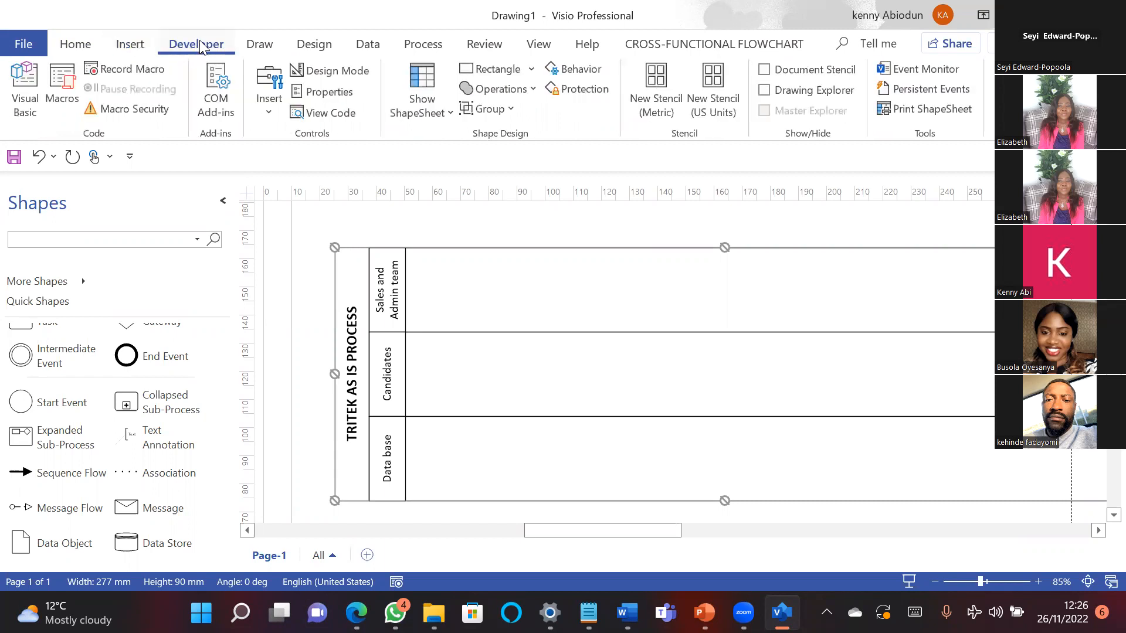
click(267, 50)
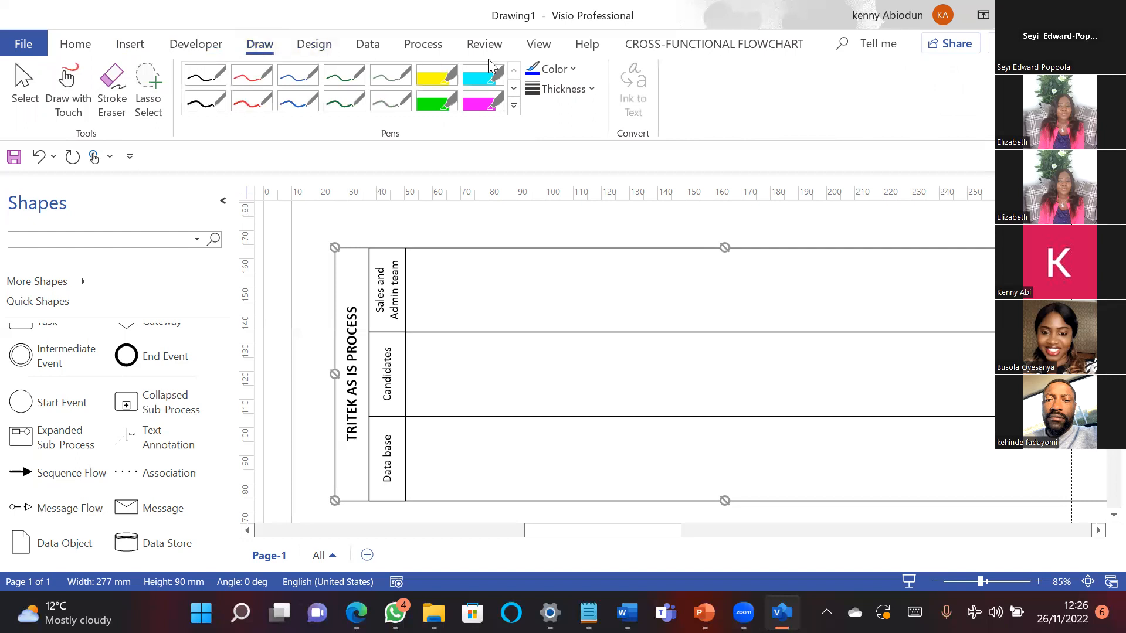
click(74, 44)
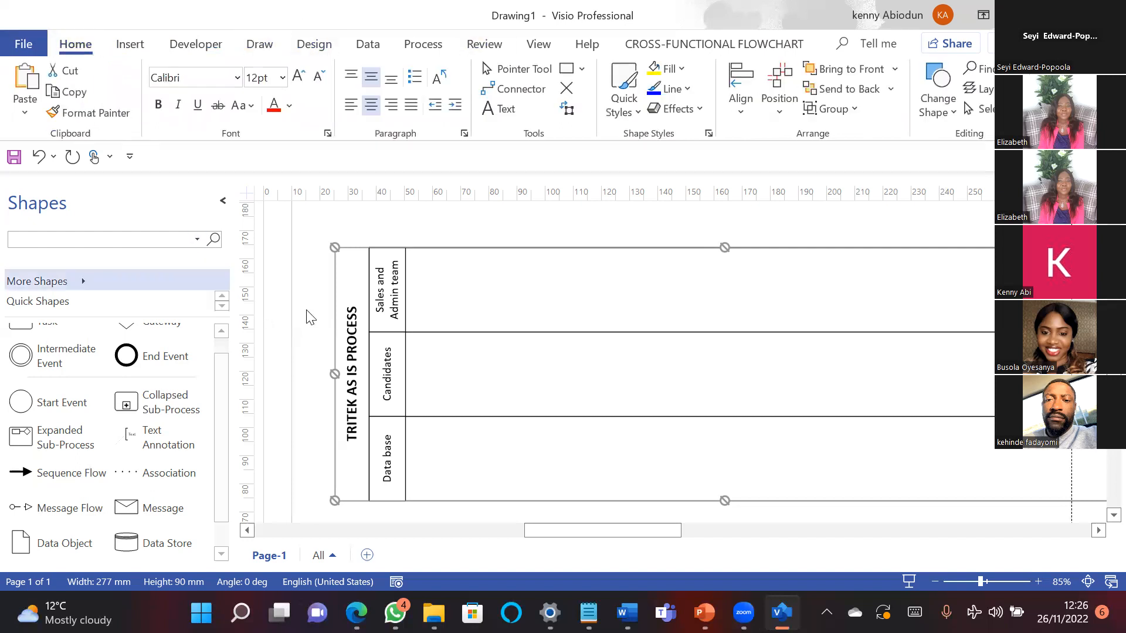
Step: Apply the grey-green gradient Professional theme with the red accent to the swim lane diagram
click(315, 44)
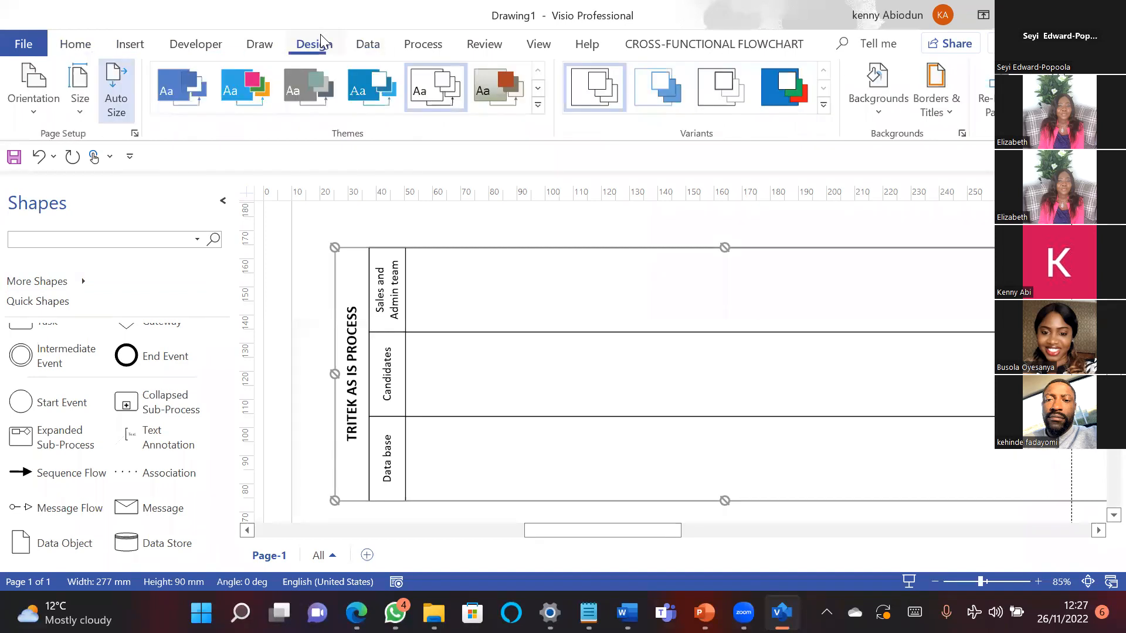
click(488, 91)
click(463, 305)
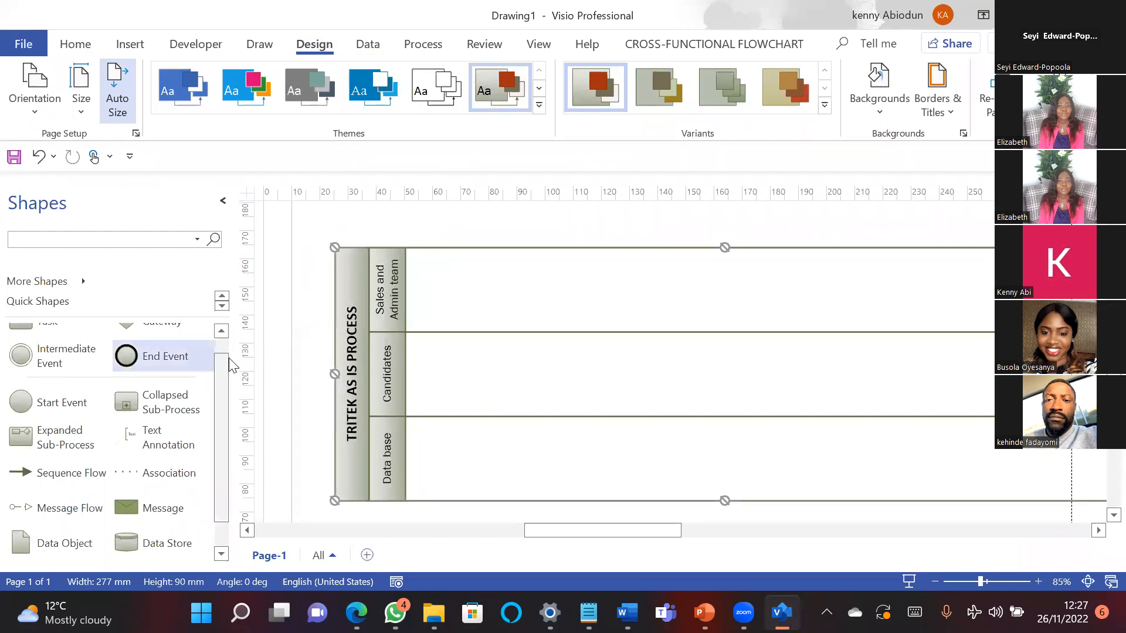
scroll(219, 374, up, 1)
click(196, 345)
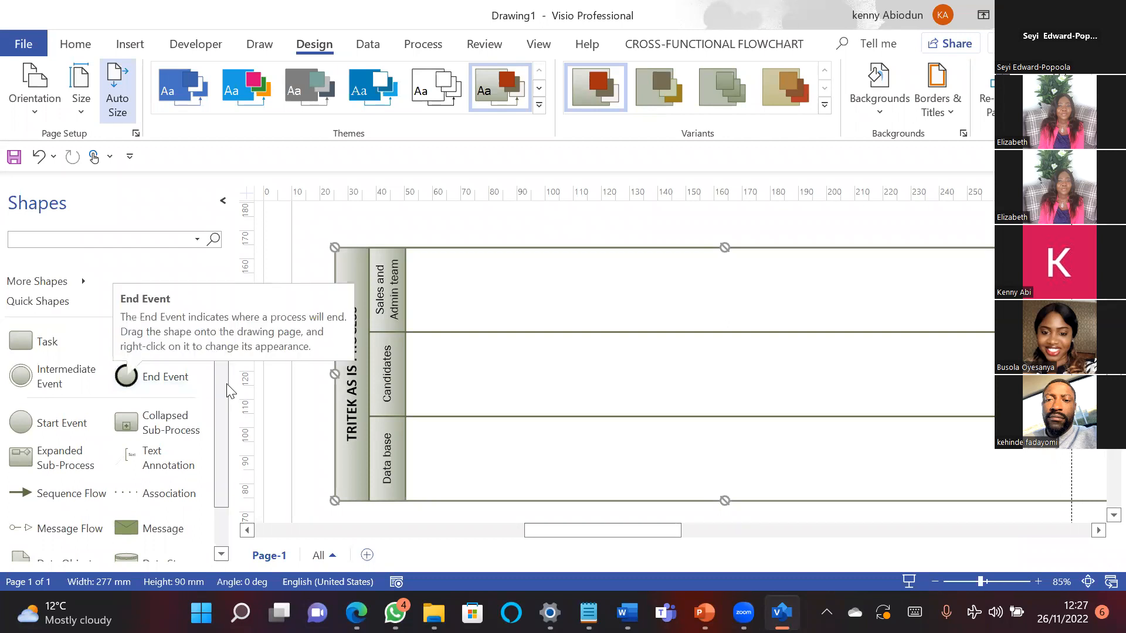
click(457, 317)
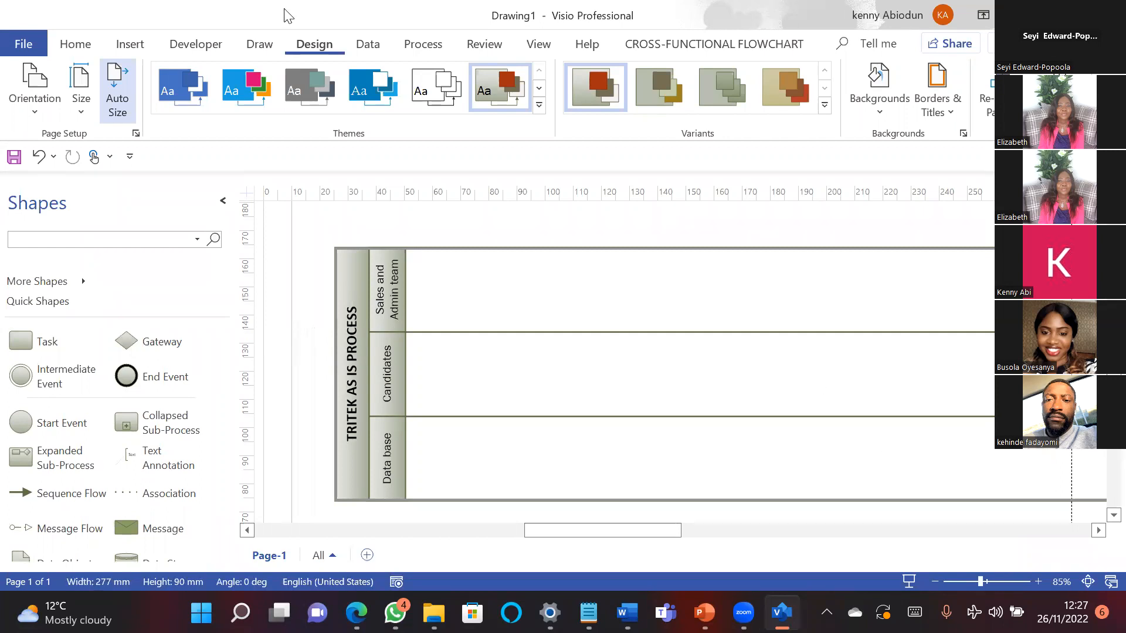
Step: Examine the Customize Ribbon settings in Visio Options and close them without changes
click(73, 44)
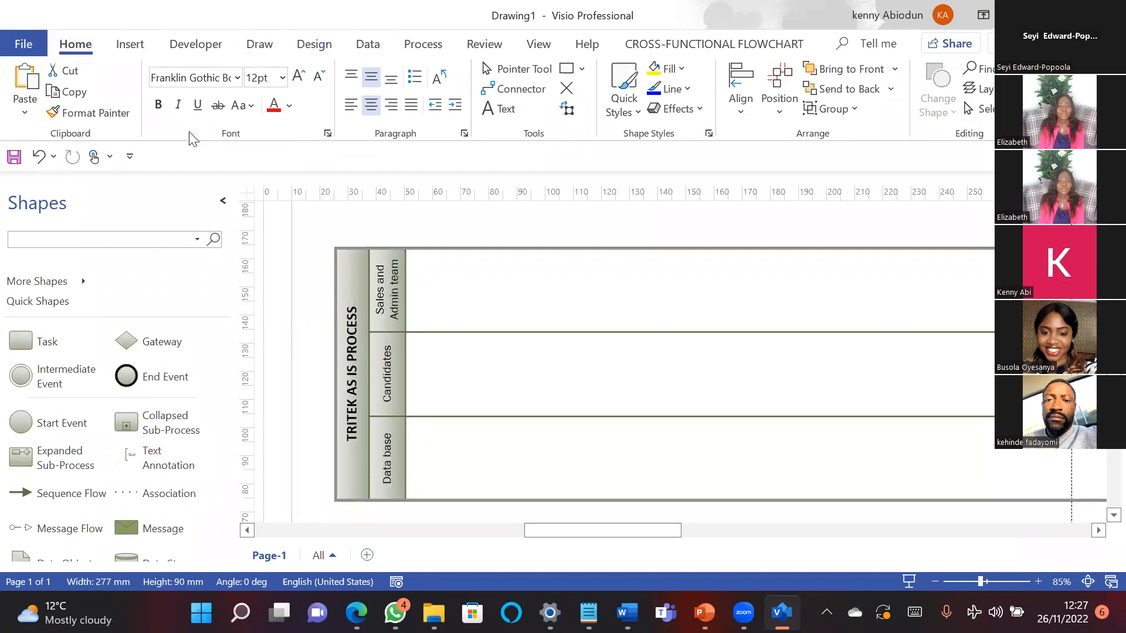
click(313, 44)
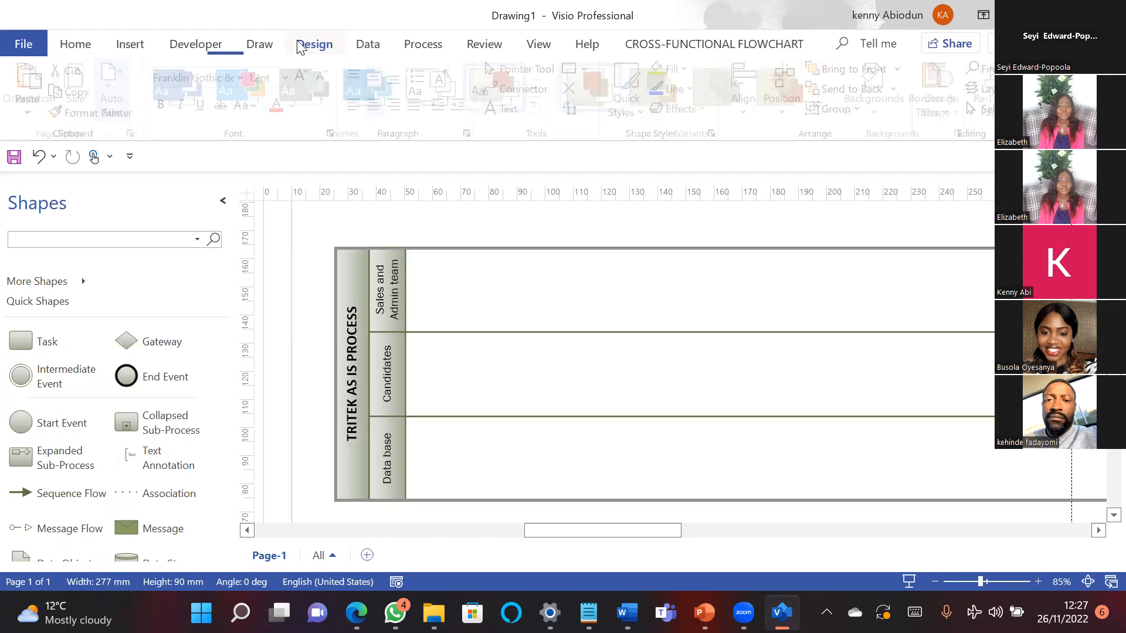
click(196, 50)
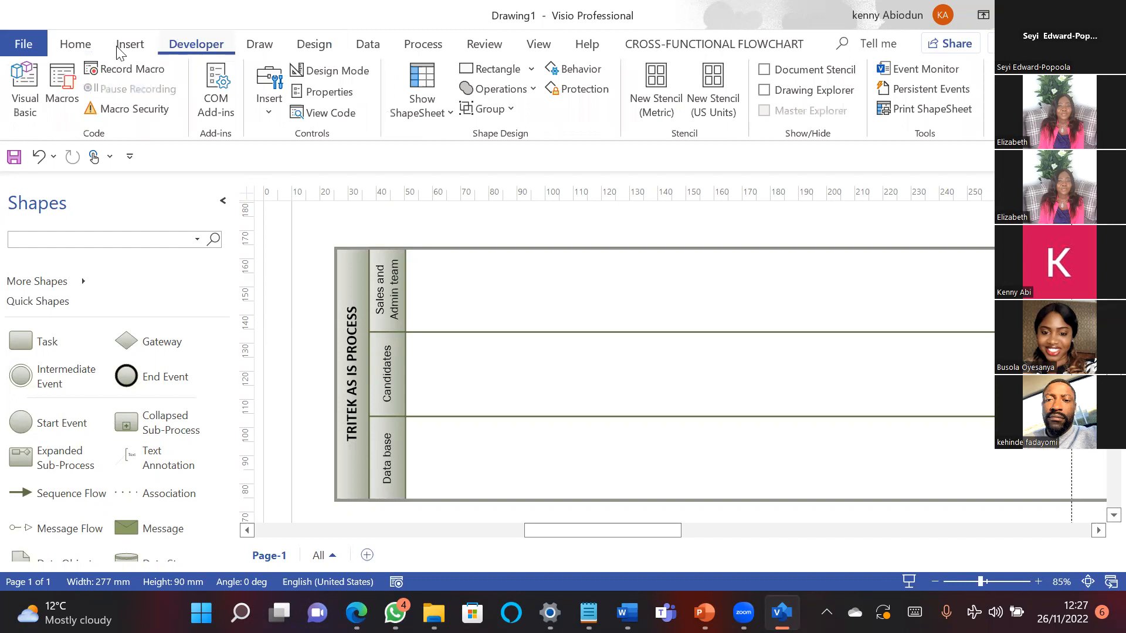
click(18, 46)
key(Escape)
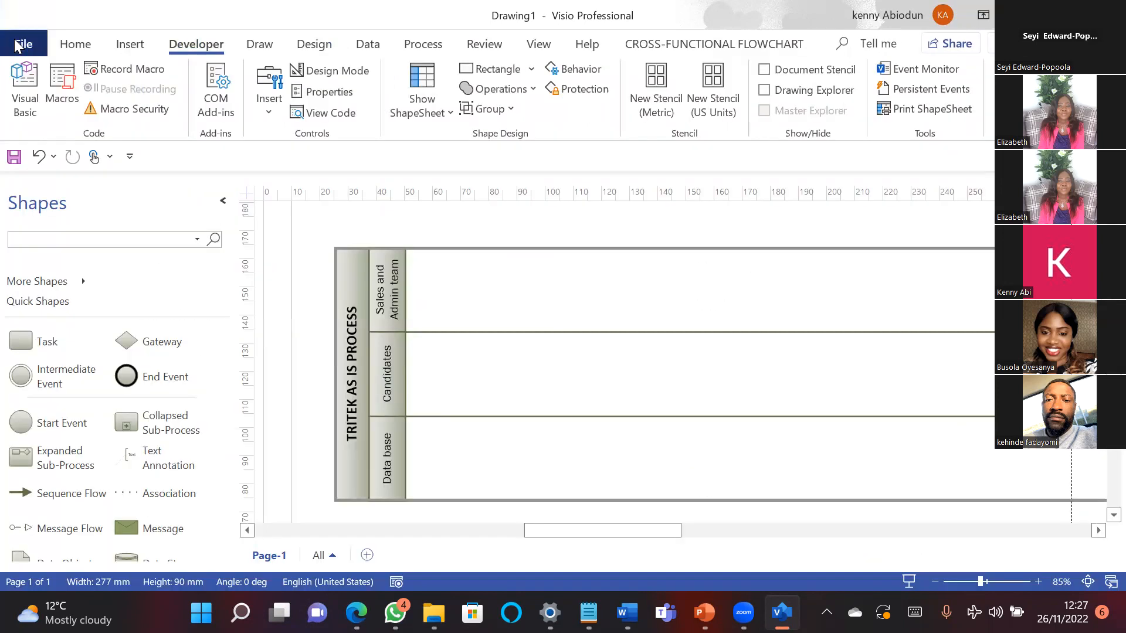
click(18, 46)
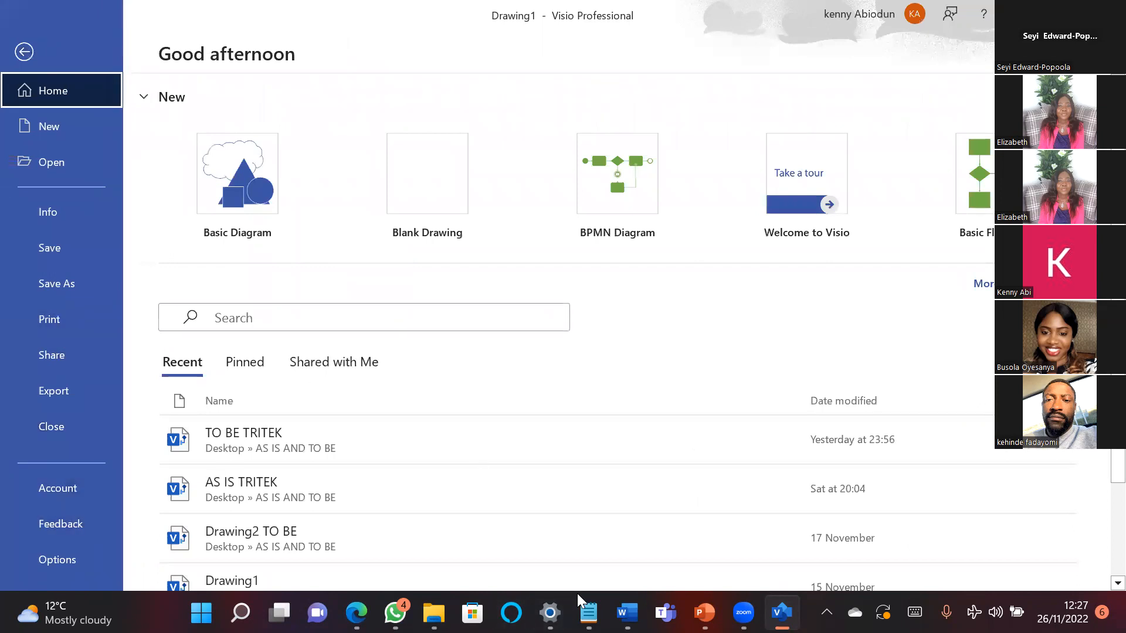
click(65, 560)
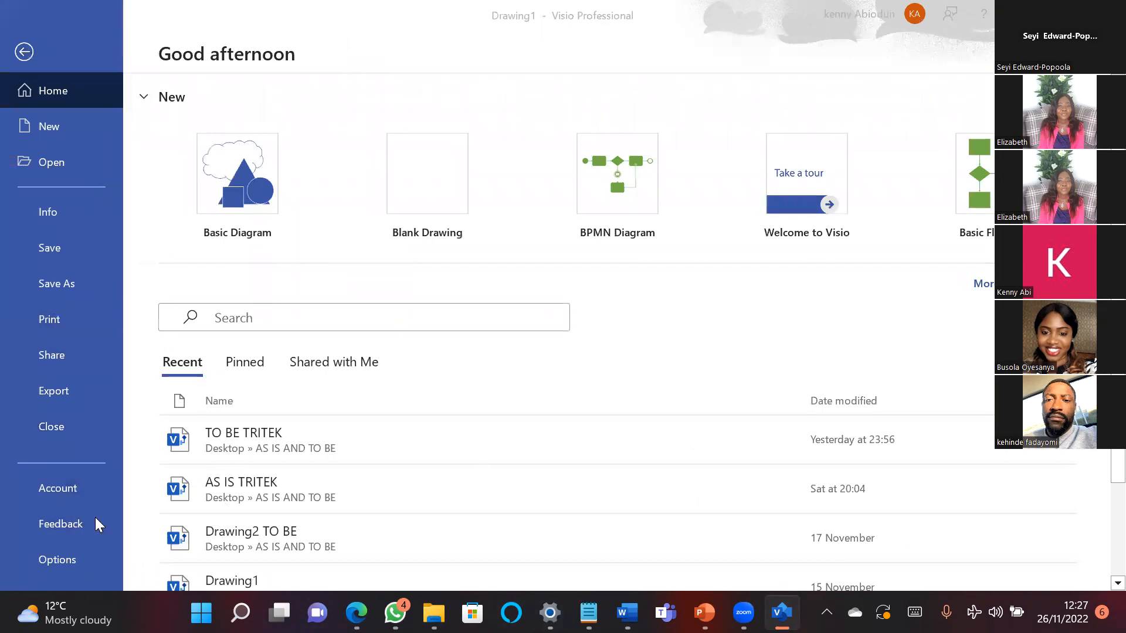
click(66, 560)
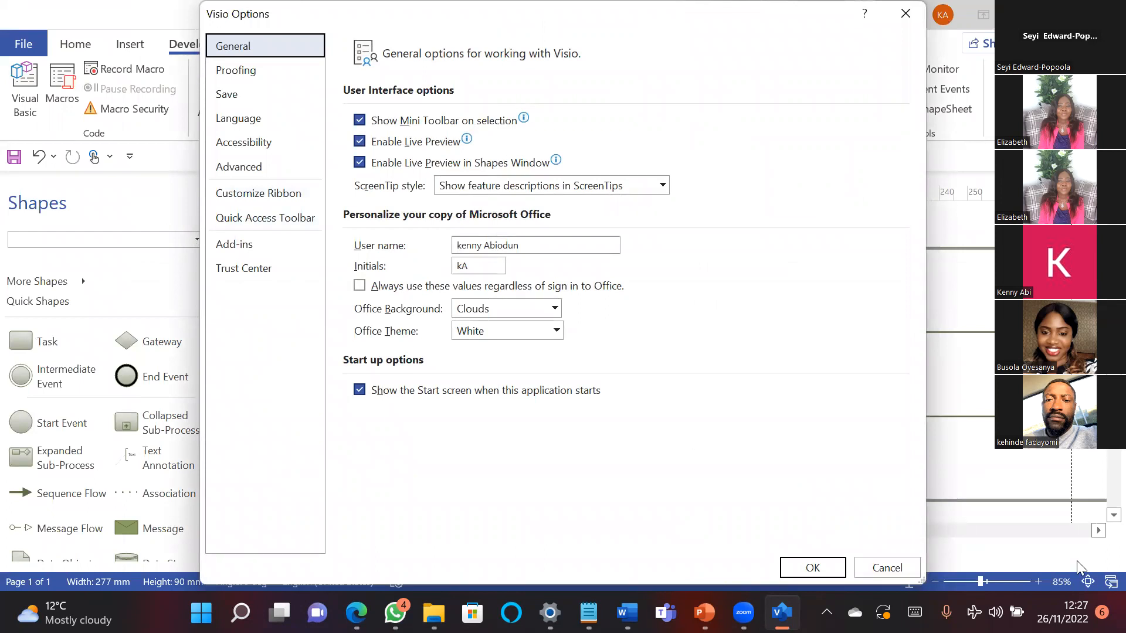
click(243, 199)
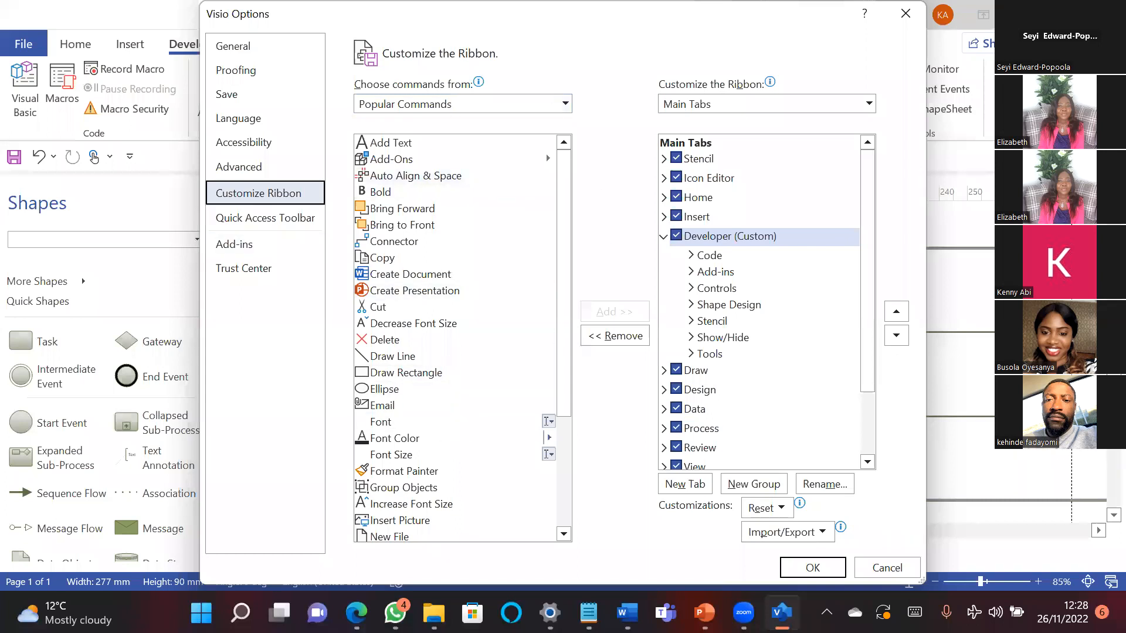
click(901, 14)
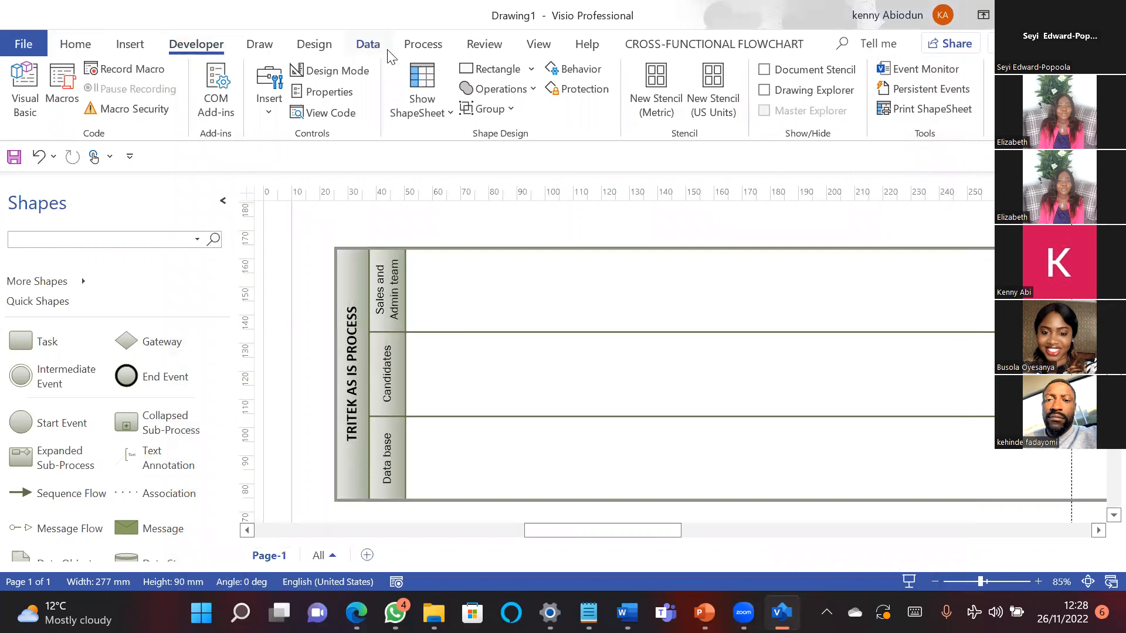
Step: Apply the blue Hand Drawn theme to the swim lane diagram
click(314, 46)
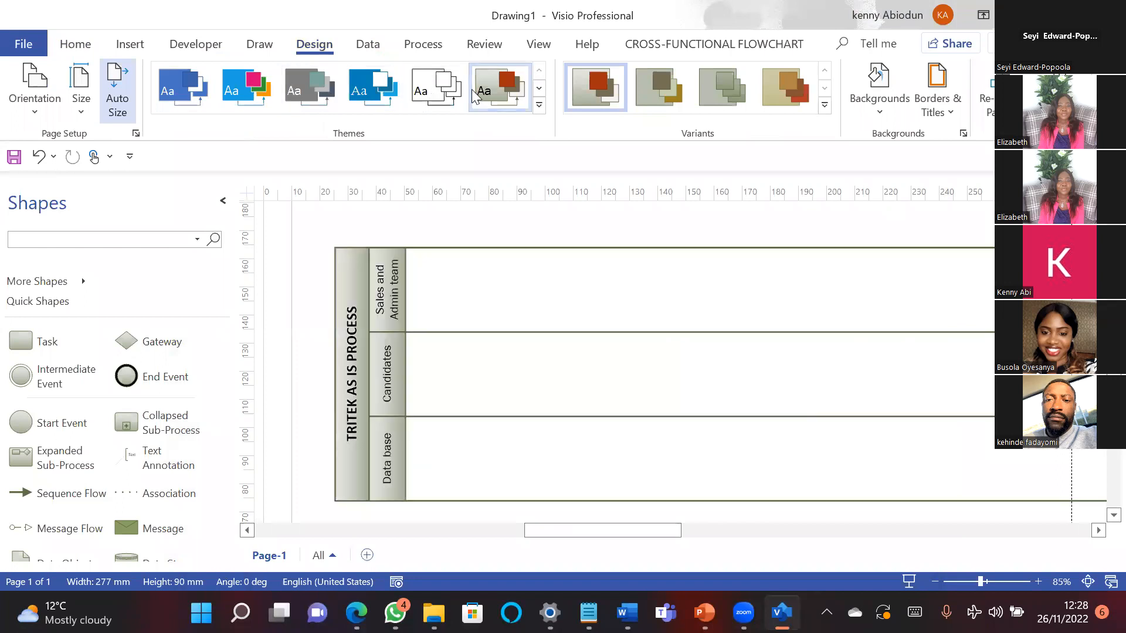
click(539, 106)
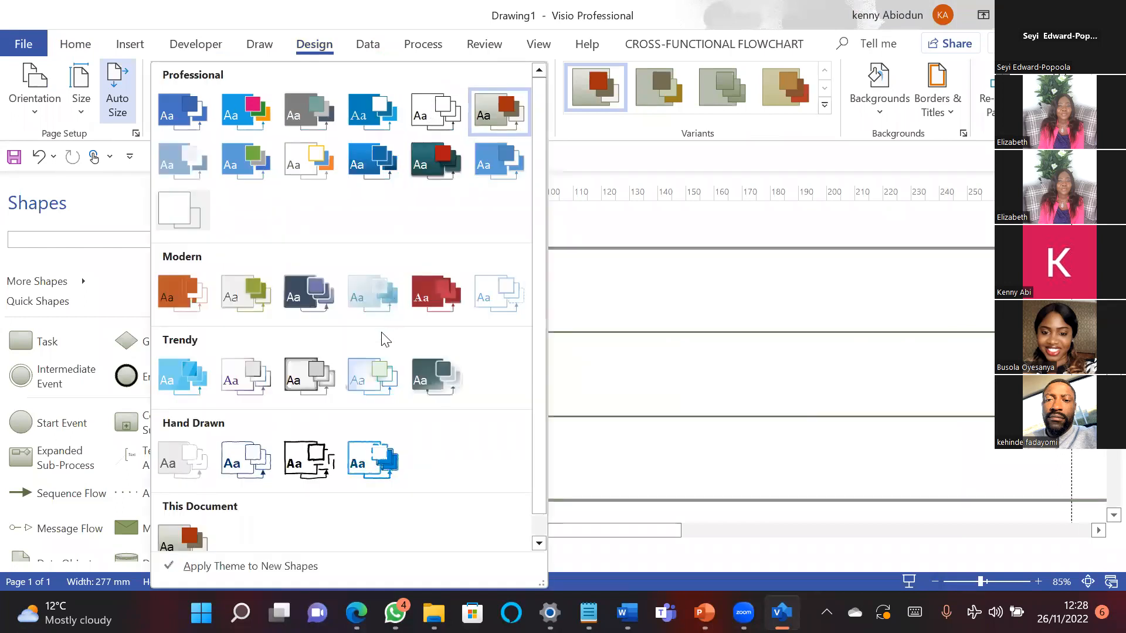
click(389, 484)
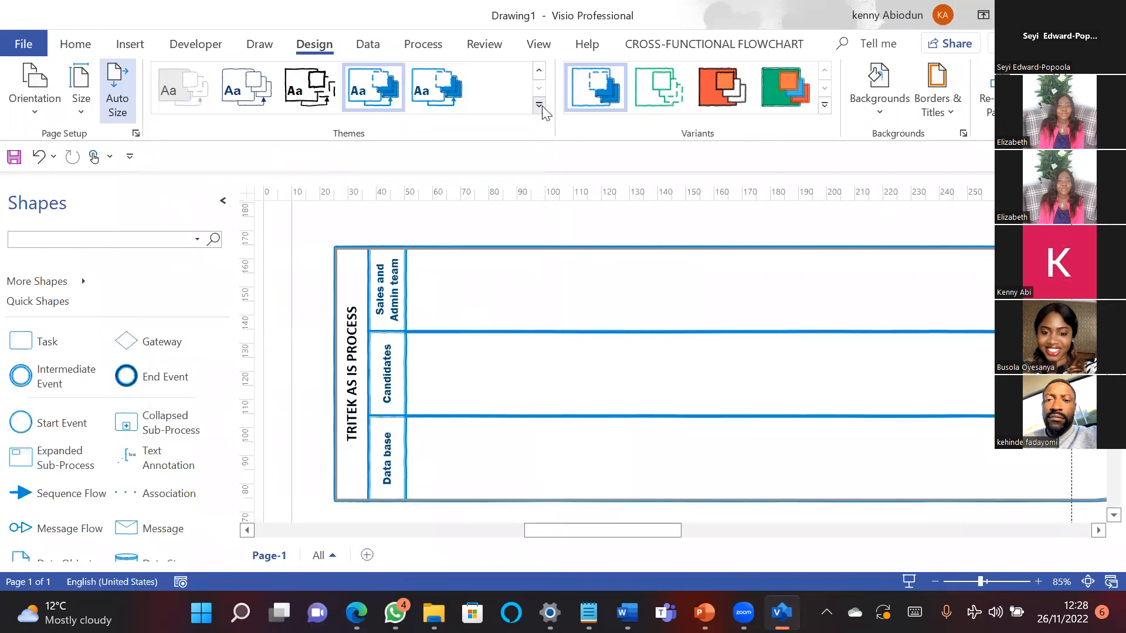
Step: Apply the black-outlined grey Smoke theme from the Trendy group to the diagram, using its first variant
click(540, 106)
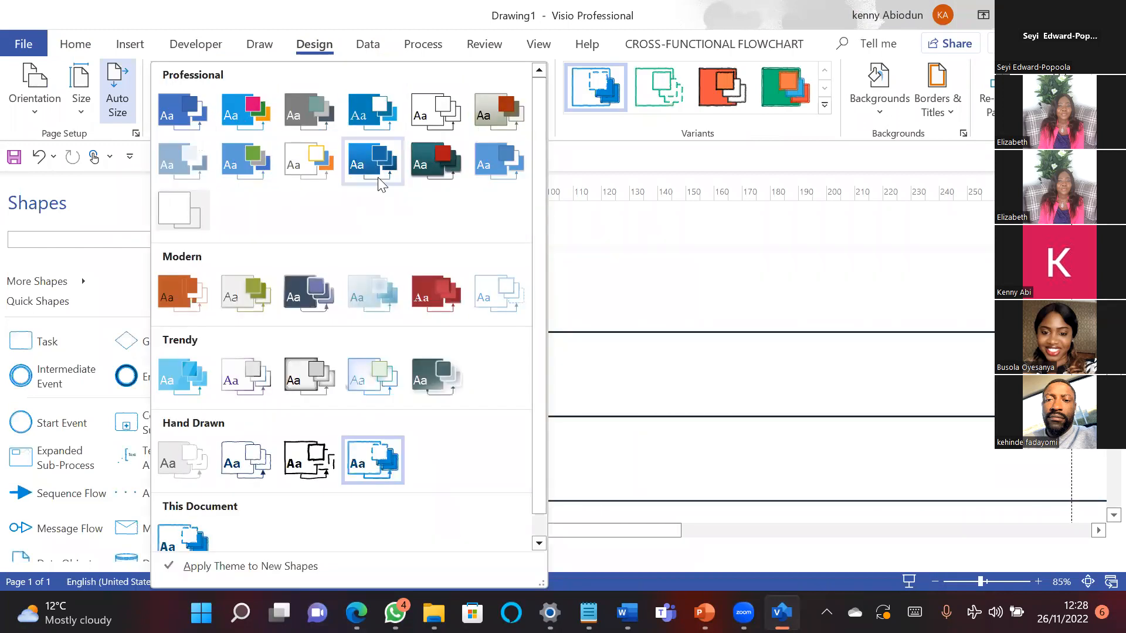
click(307, 364)
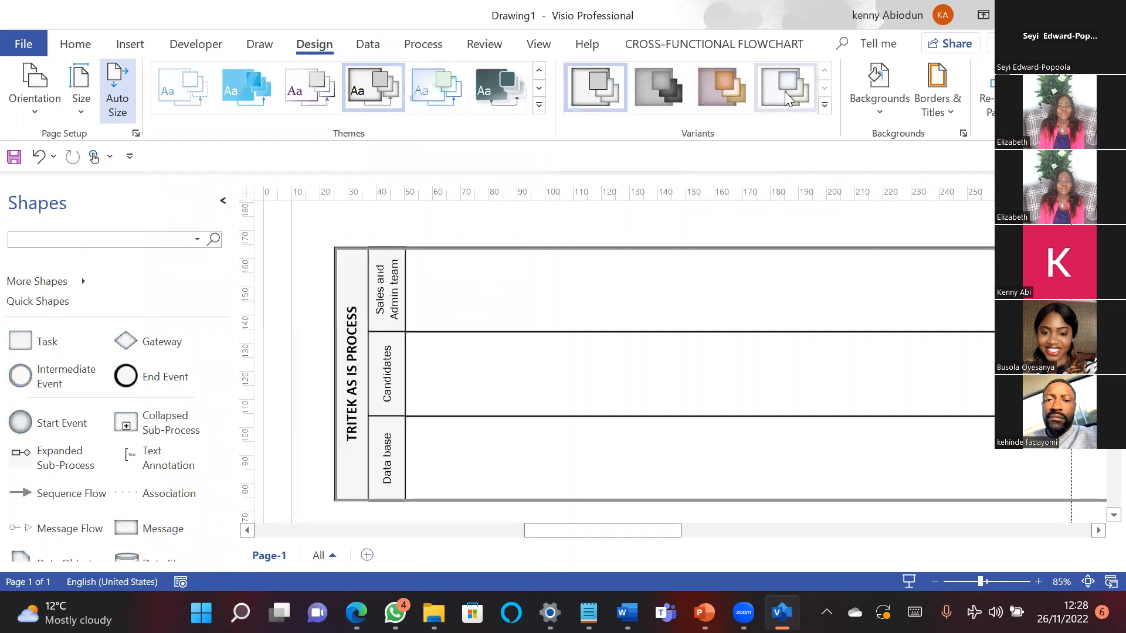
click(825, 108)
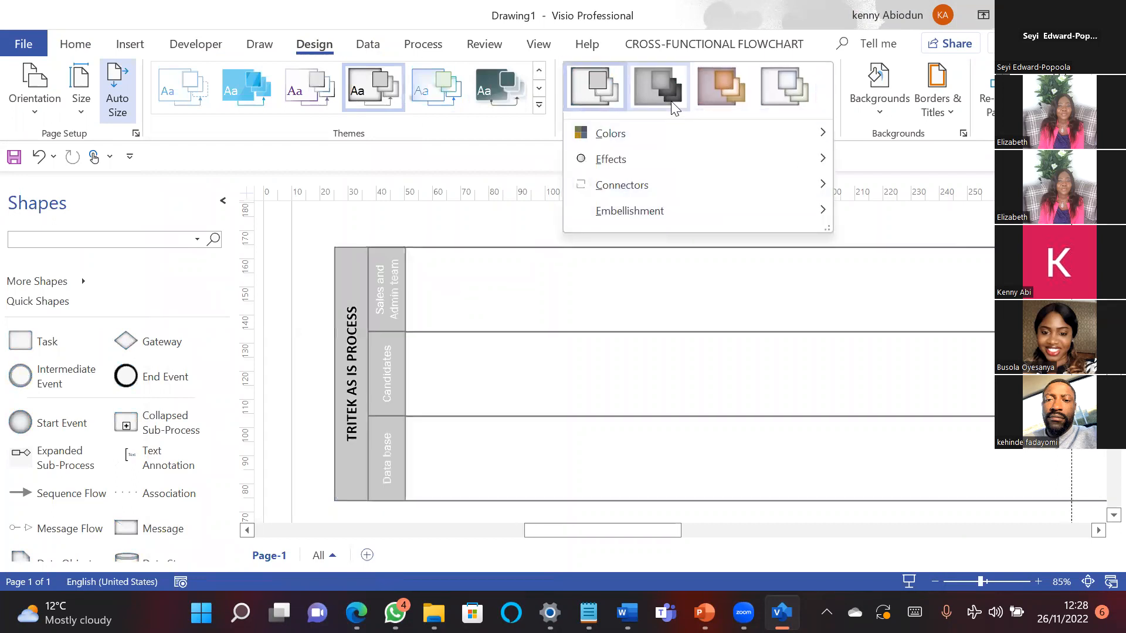
click(589, 93)
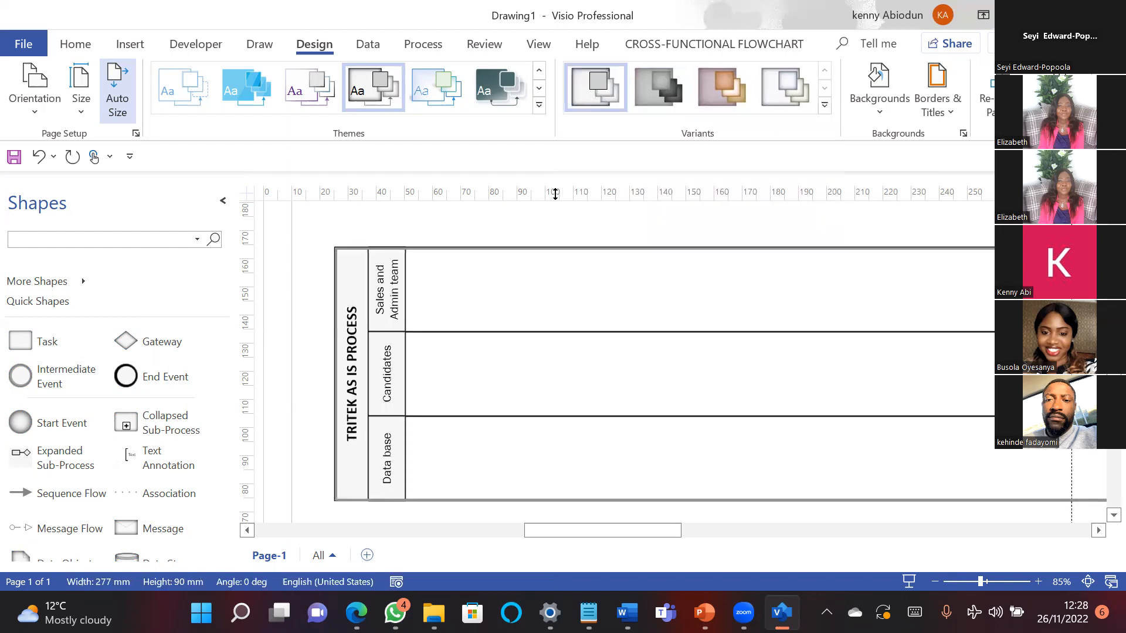
Step: Set the diagram's theme colors to Prominence
click(825, 106)
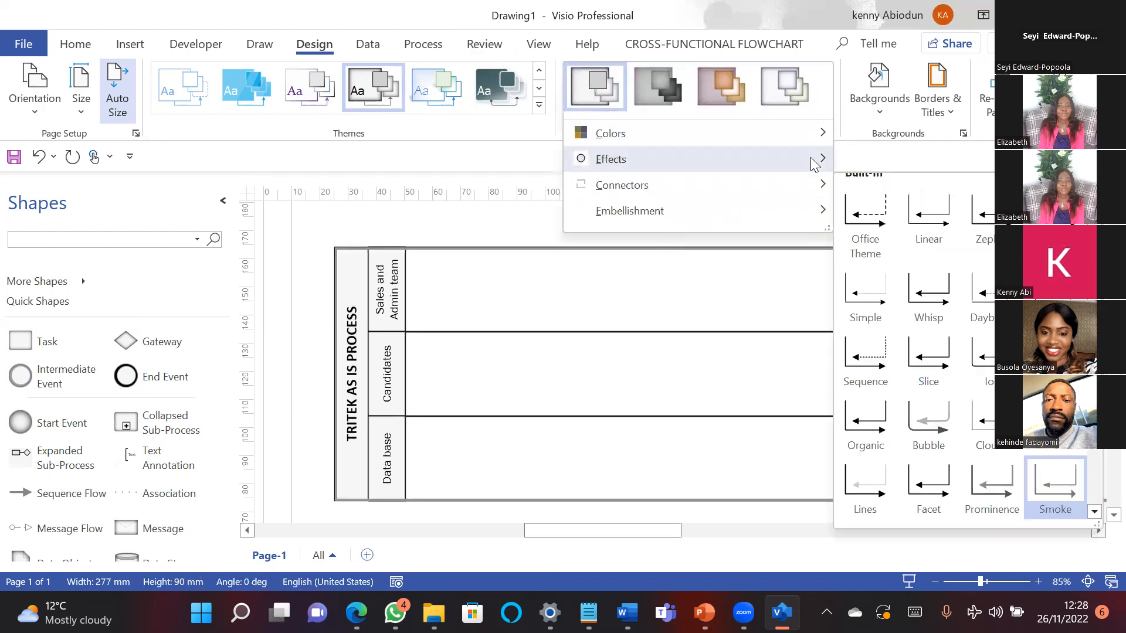
mouse_move(814, 164)
mouse_move(817, 139)
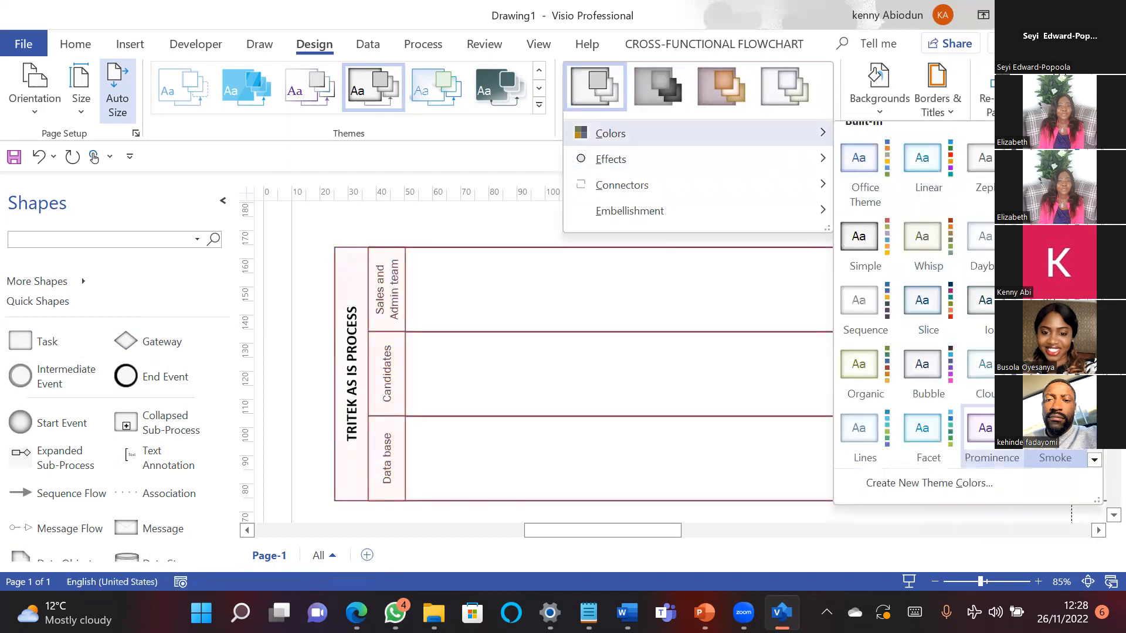
click(988, 434)
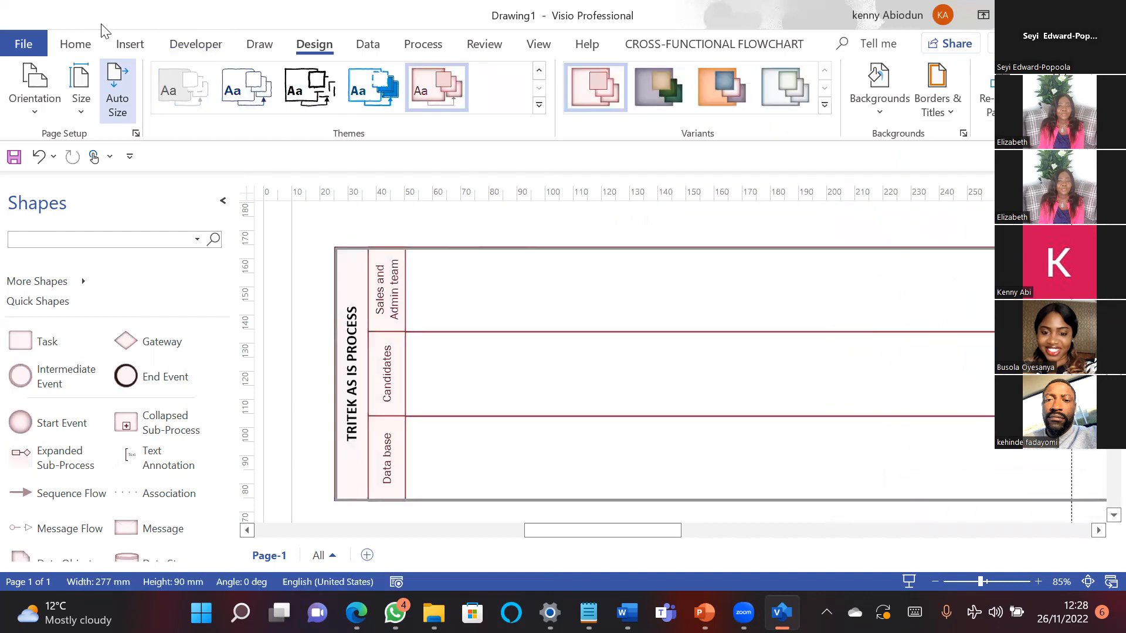
scroll(217, 442, down, 1)
scroll(216, 434, up, 1)
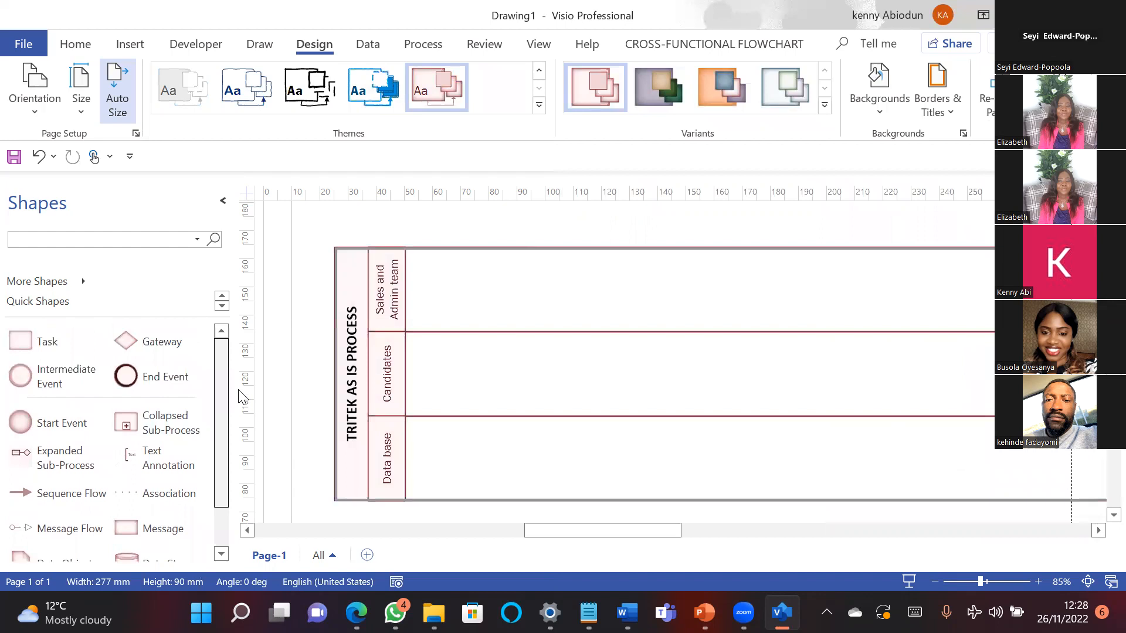
click(24, 342)
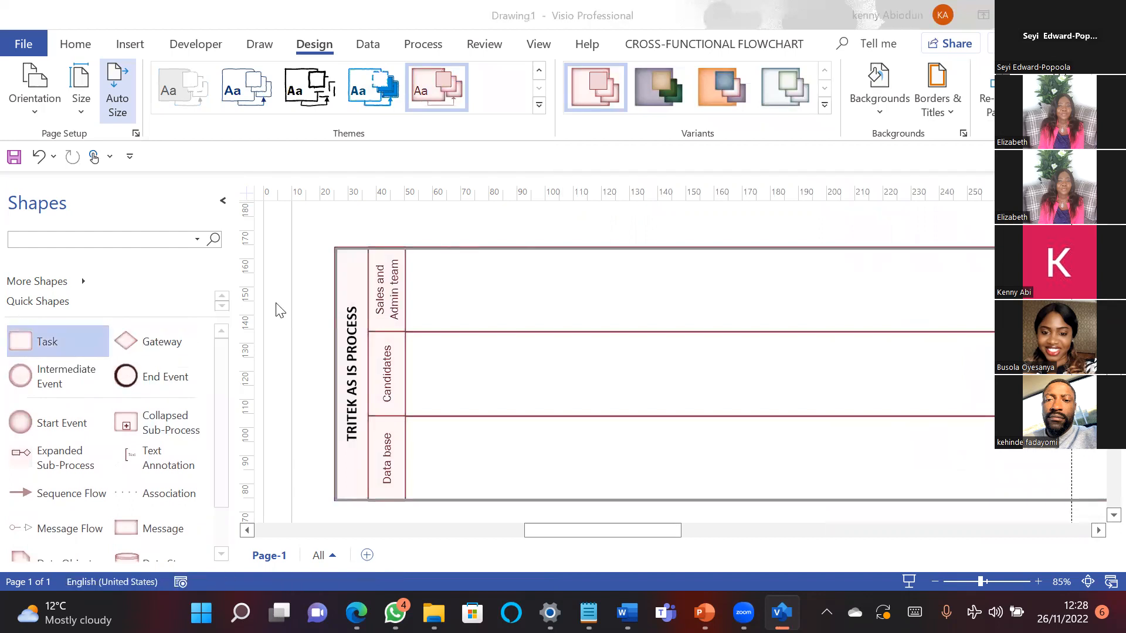
click(604, 494)
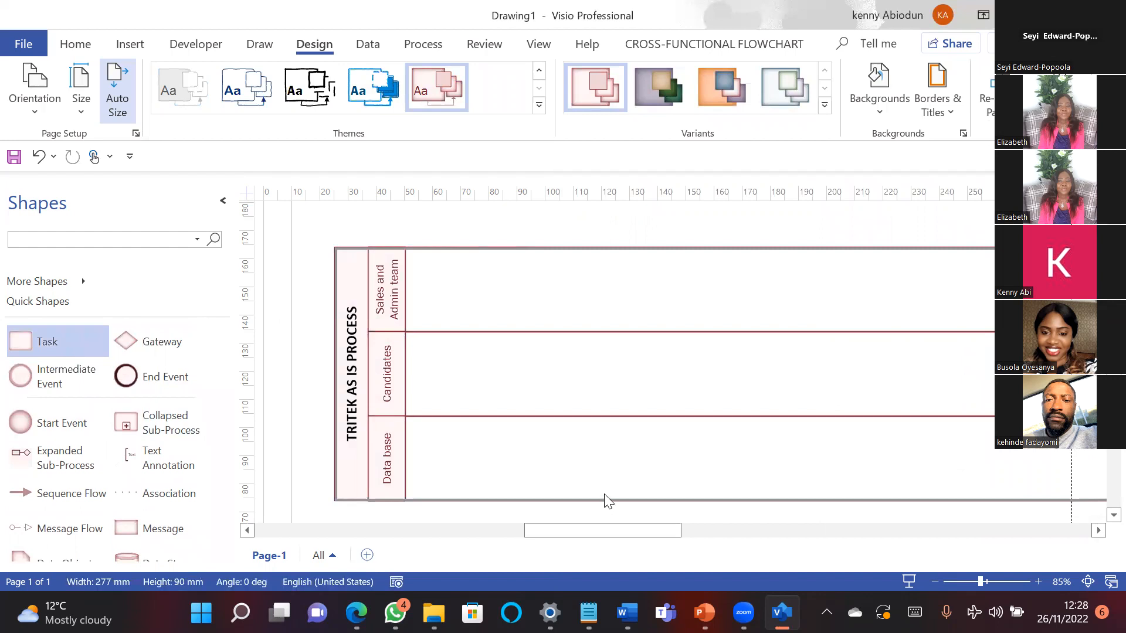
click(557, 384)
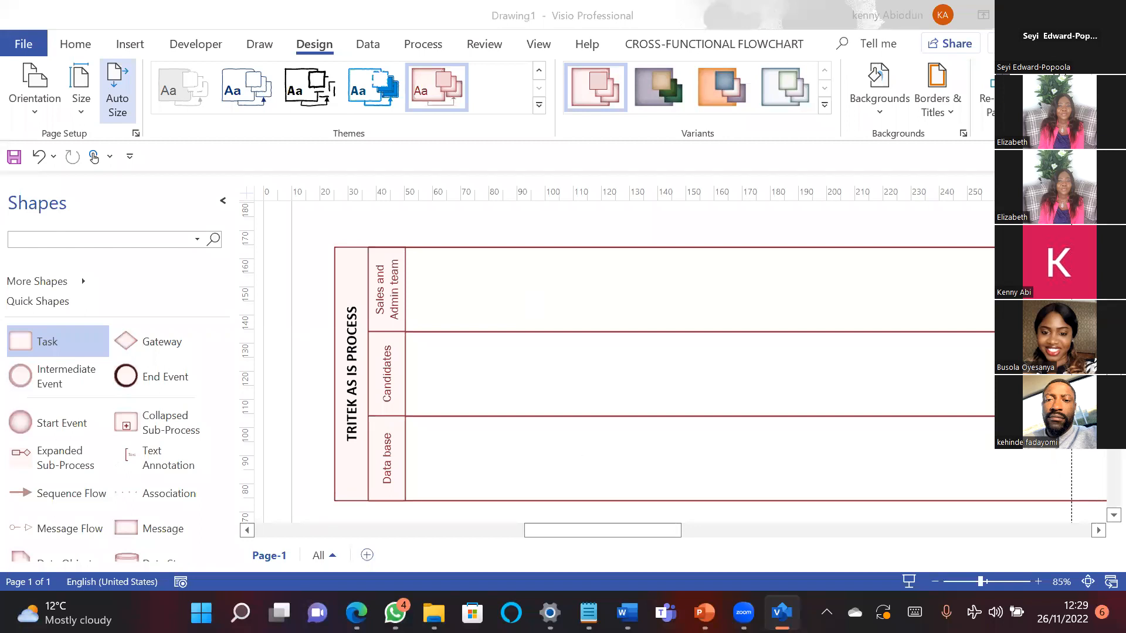
Step: Switch to PowerPoint to read the first point of the TRITEK AS IS PROCESS slide, and return to Visio's Sales and Admin team lane
click(705, 613)
click(63, 413)
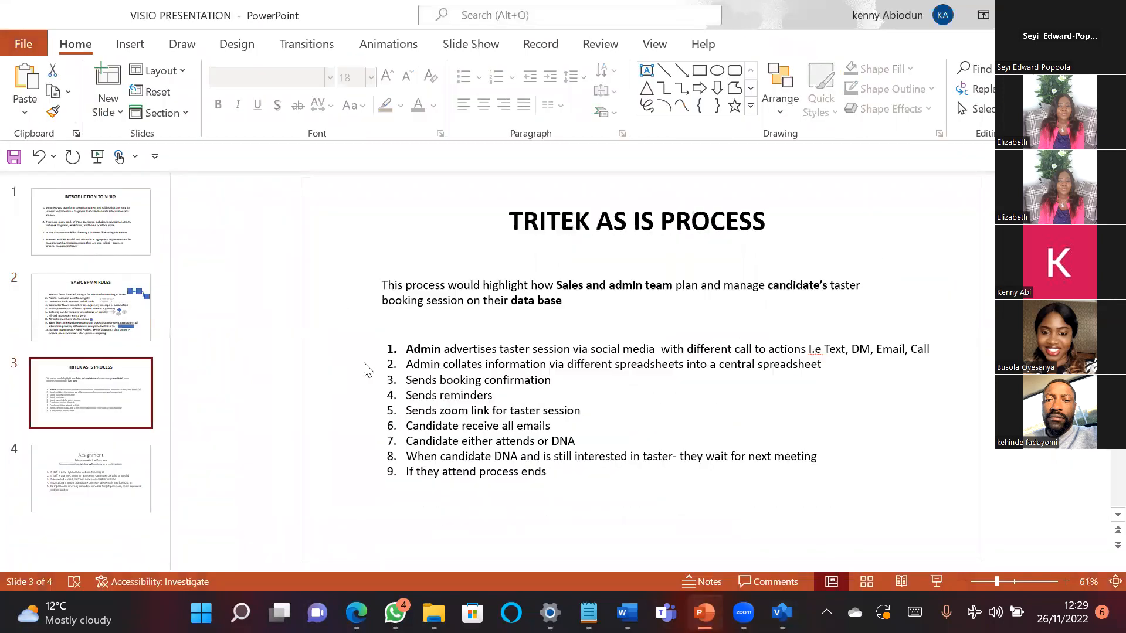
click(455, 350)
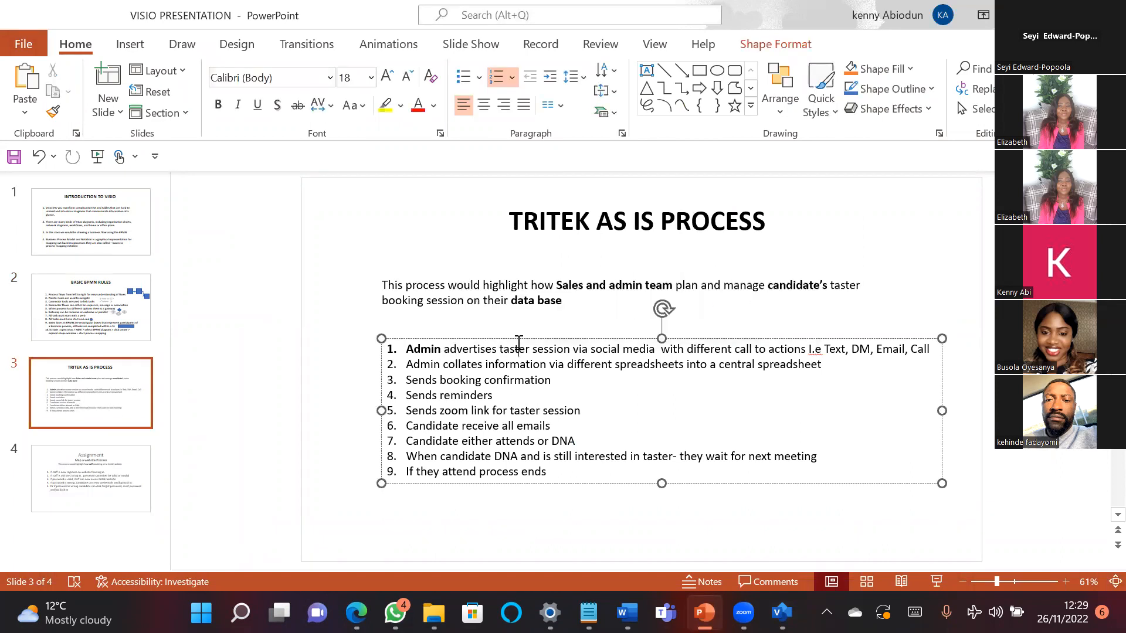
click(598, 349)
click(847, 349)
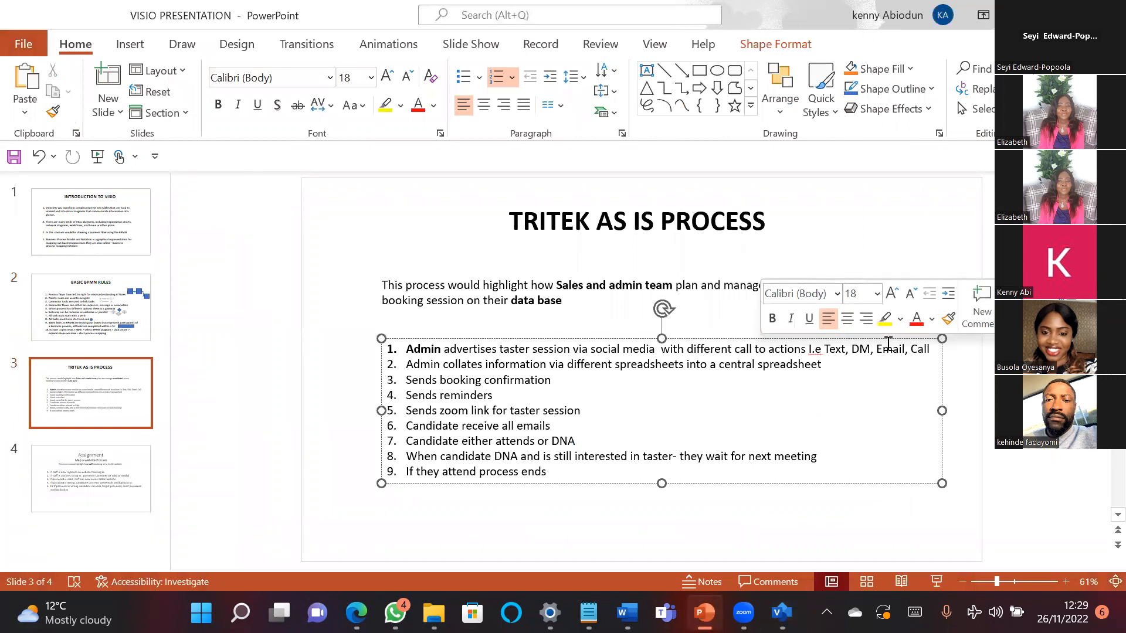
click(430, 353)
click(473, 349)
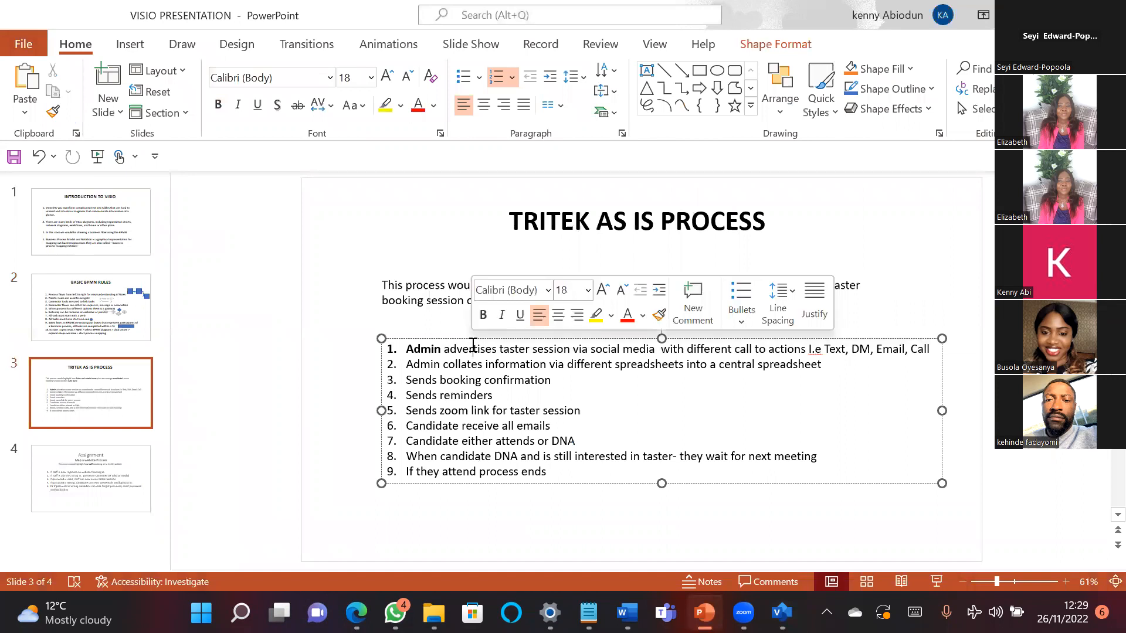
click(519, 348)
click(553, 348)
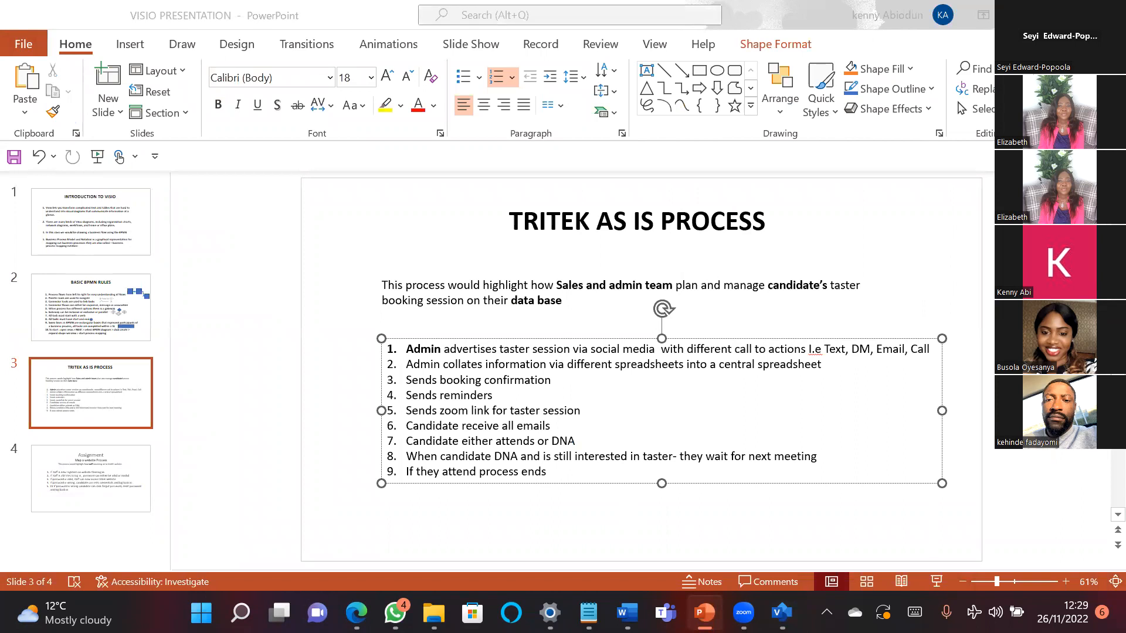
click(782, 612)
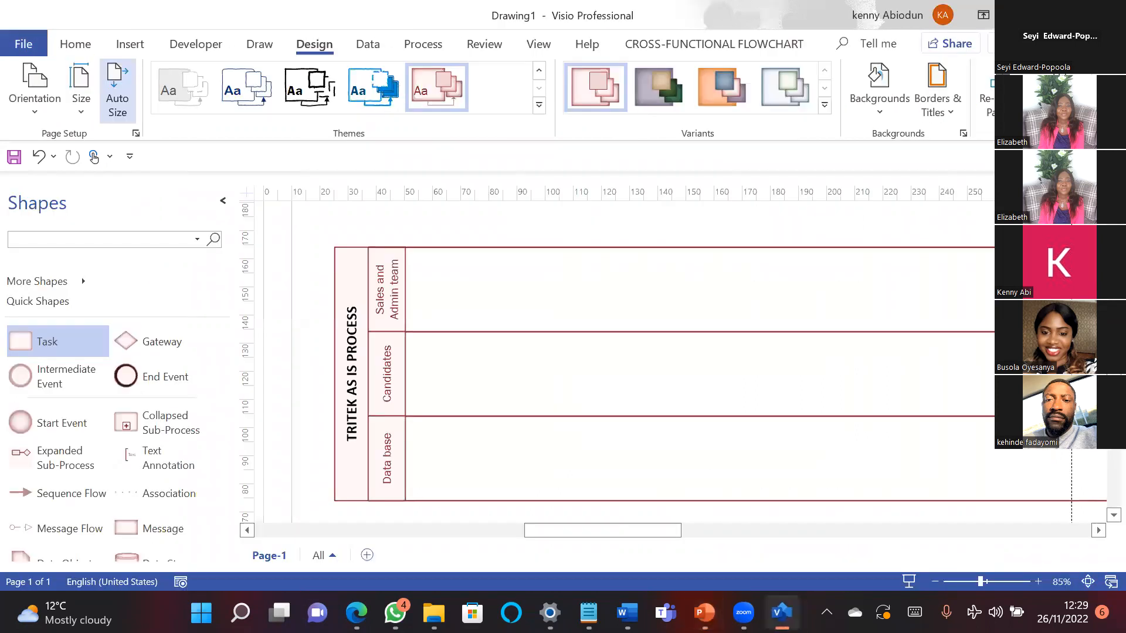
click(378, 263)
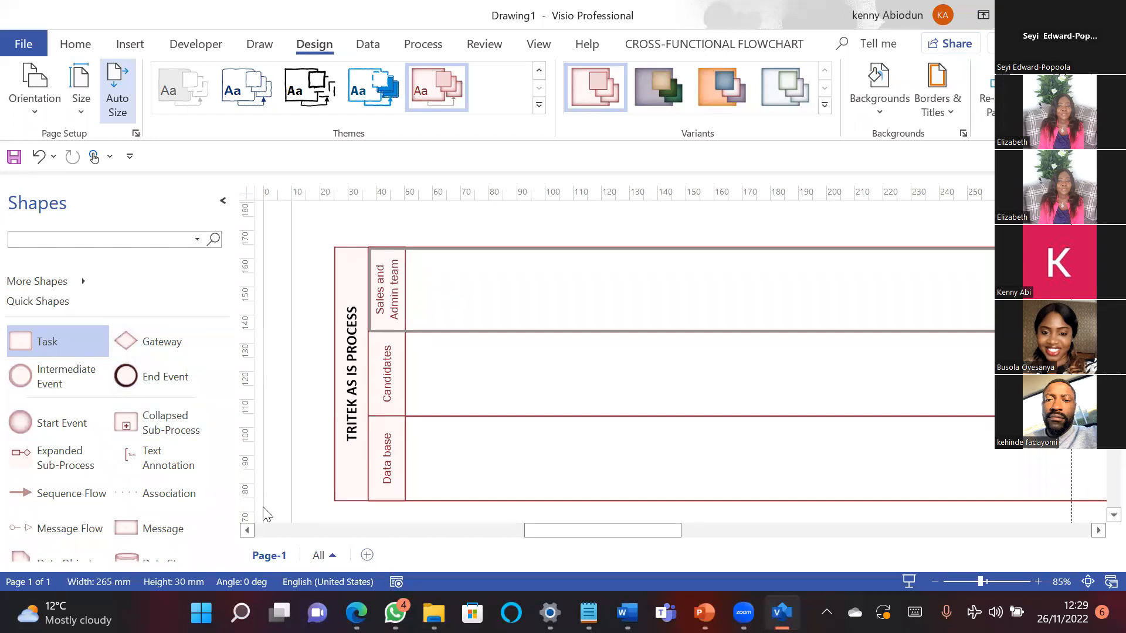
Step: Switch to PowerPoint and review the BASIC BPMN RULES on wording tasks and on start and end events
click(704, 613)
click(99, 294)
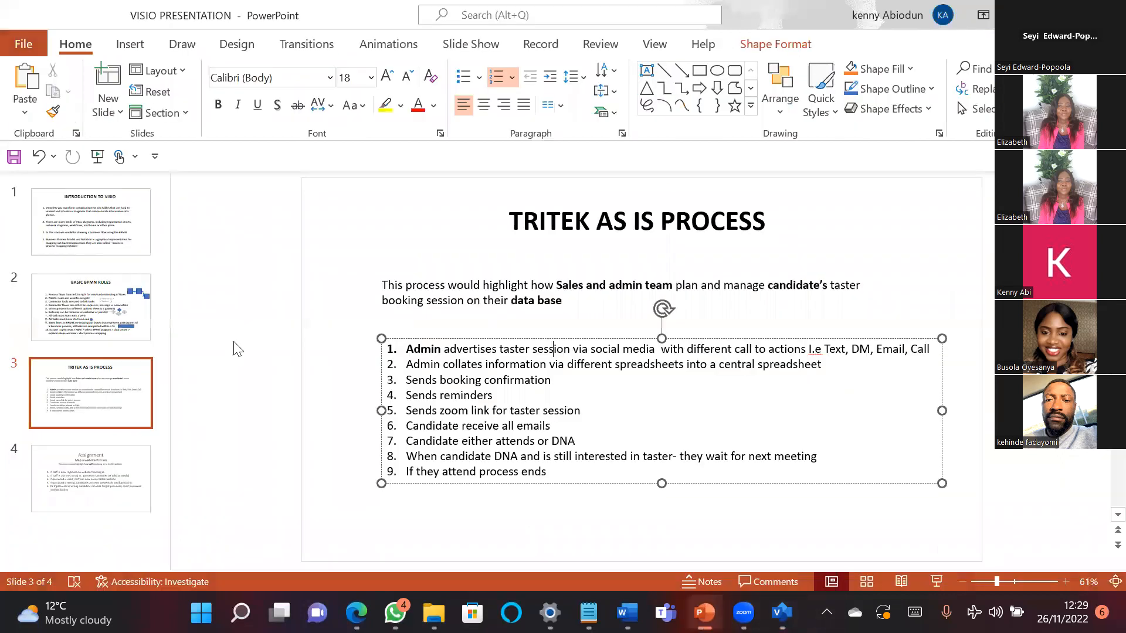
click(436, 421)
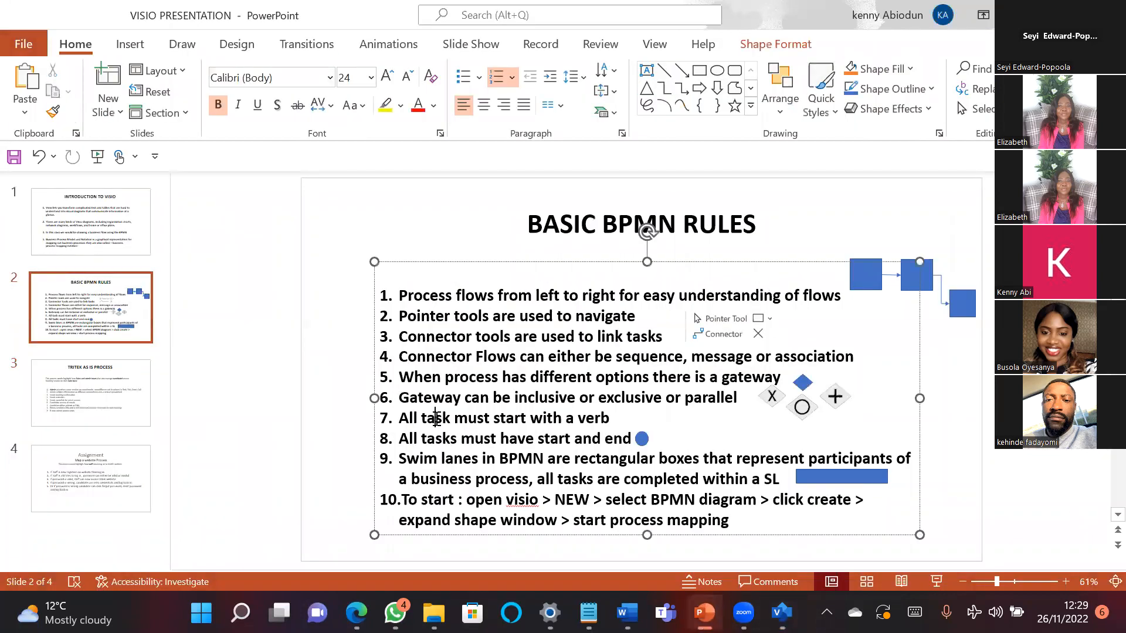
click(624, 419)
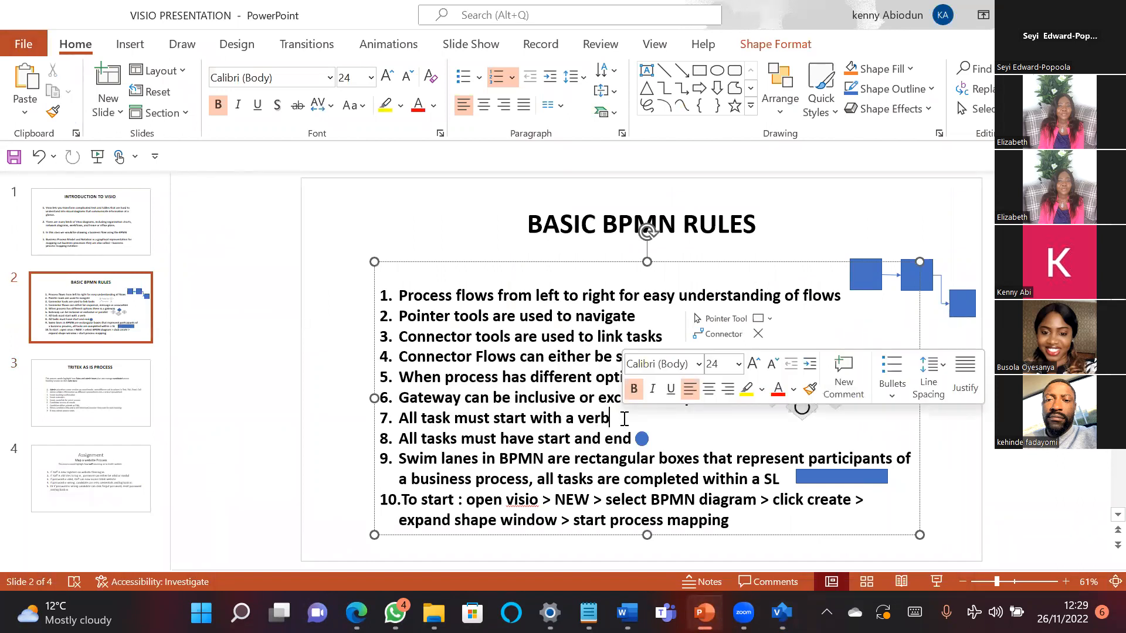
click(421, 437)
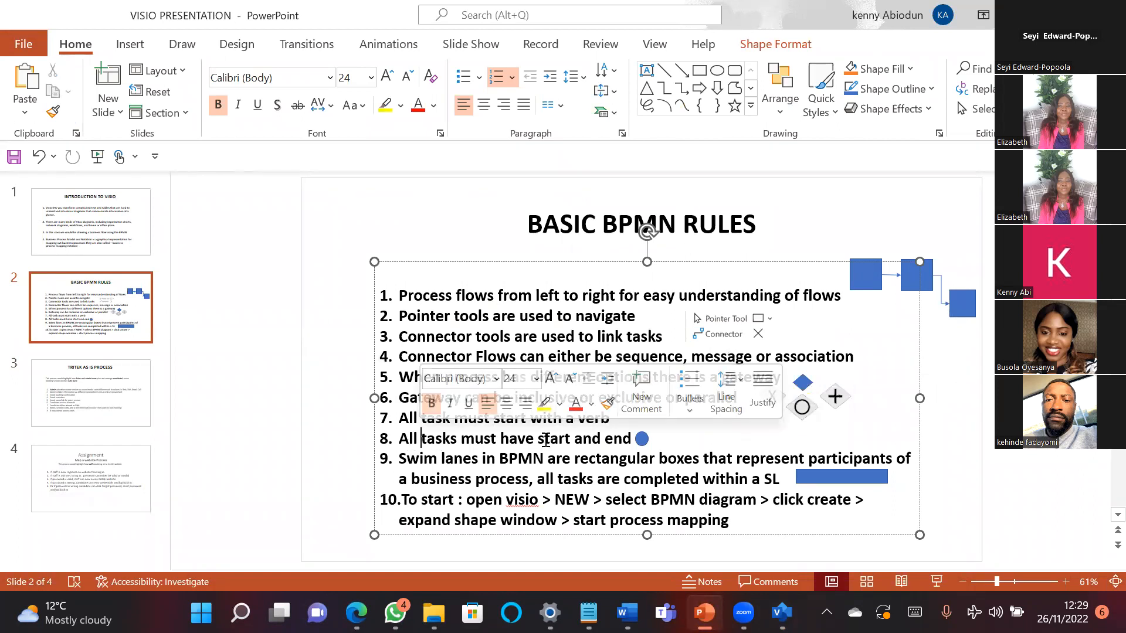
click(608, 434)
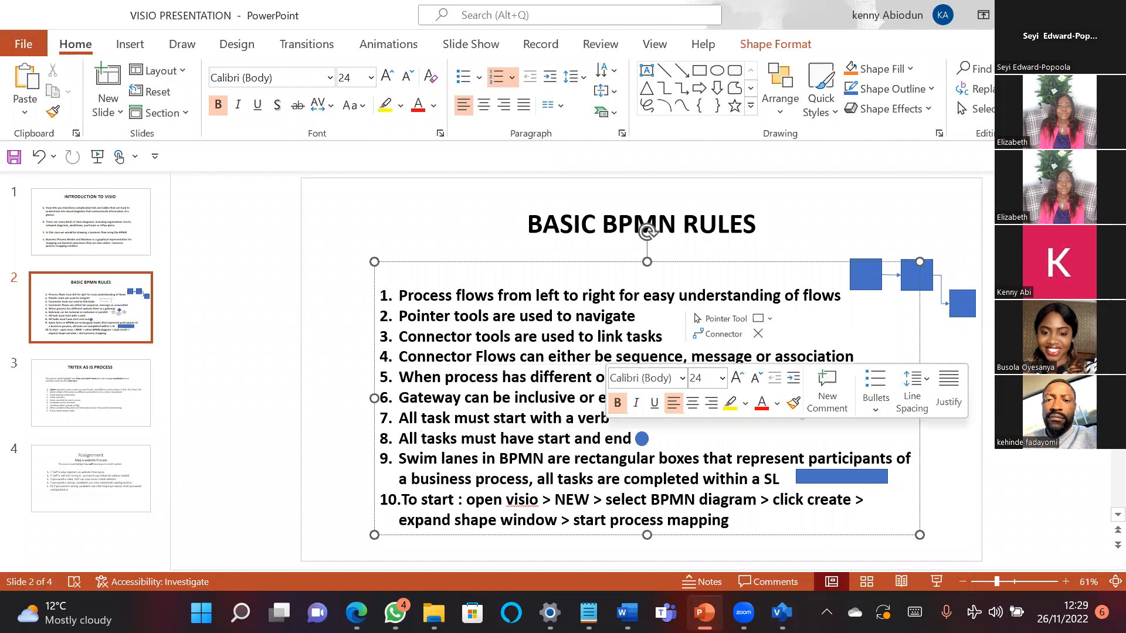
Step: Switch back to Visio and place a Start Event at the beginning of the Sales and Admin team lane
key(alt+Tab)
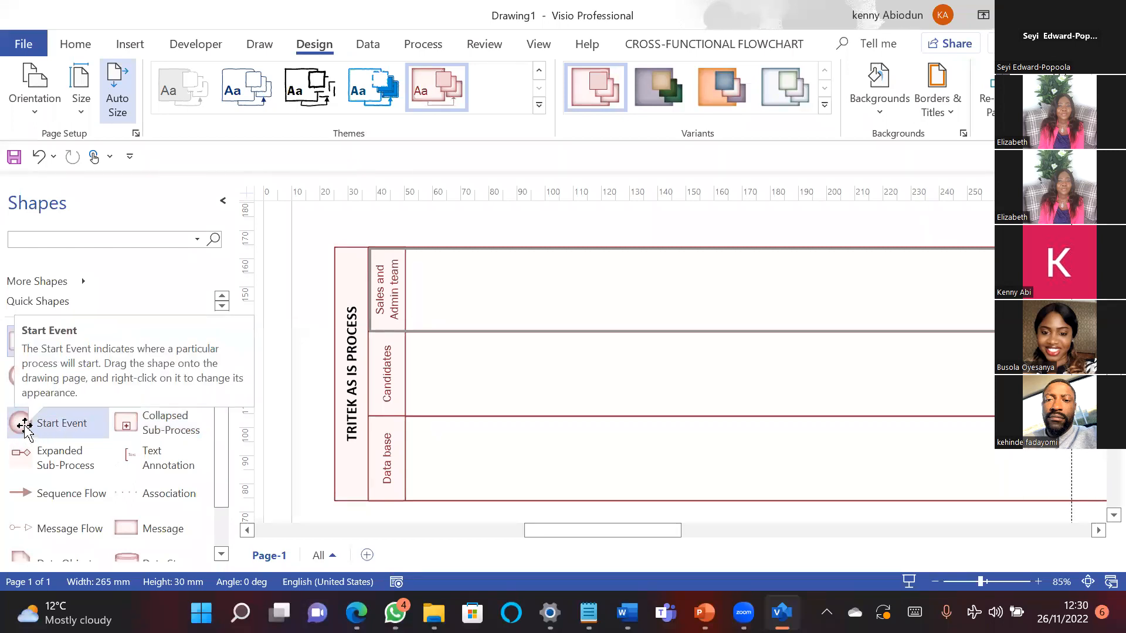
drag(25, 426, 430, 290)
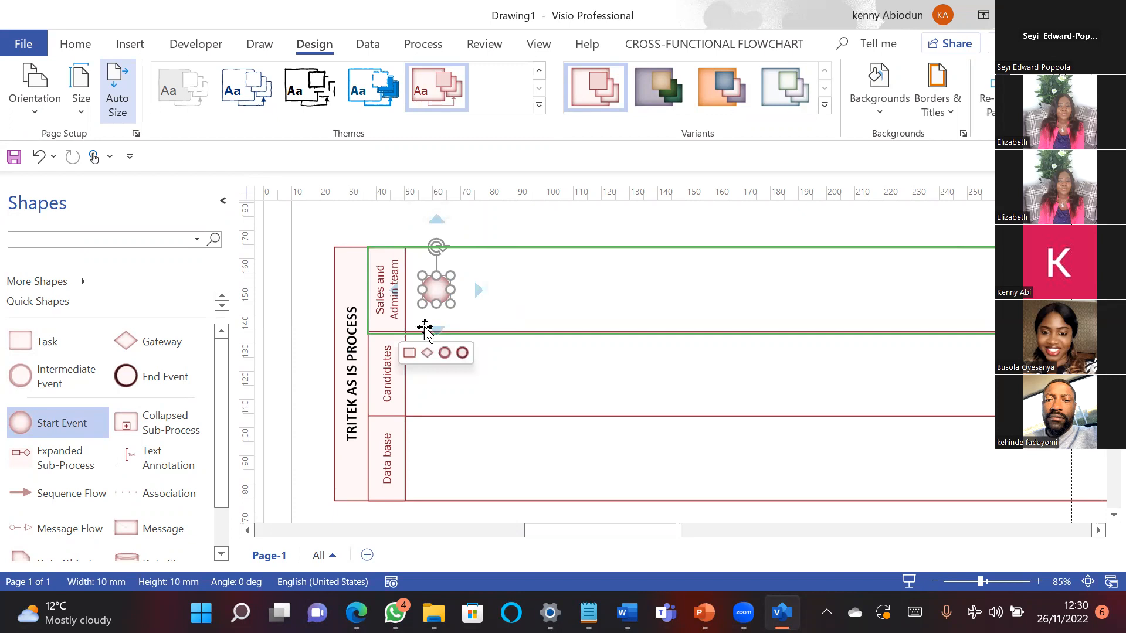
Step: Try adding an automatically connected Task after the Start Event, and delete that Task again
mouse_move(433, 218)
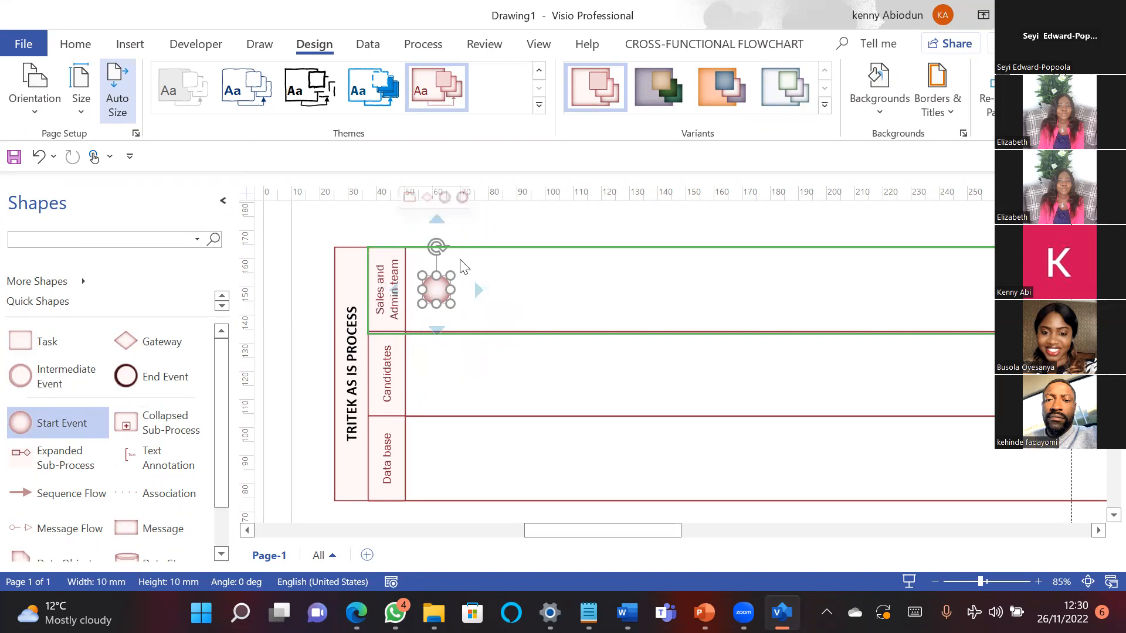
mouse_move(478, 290)
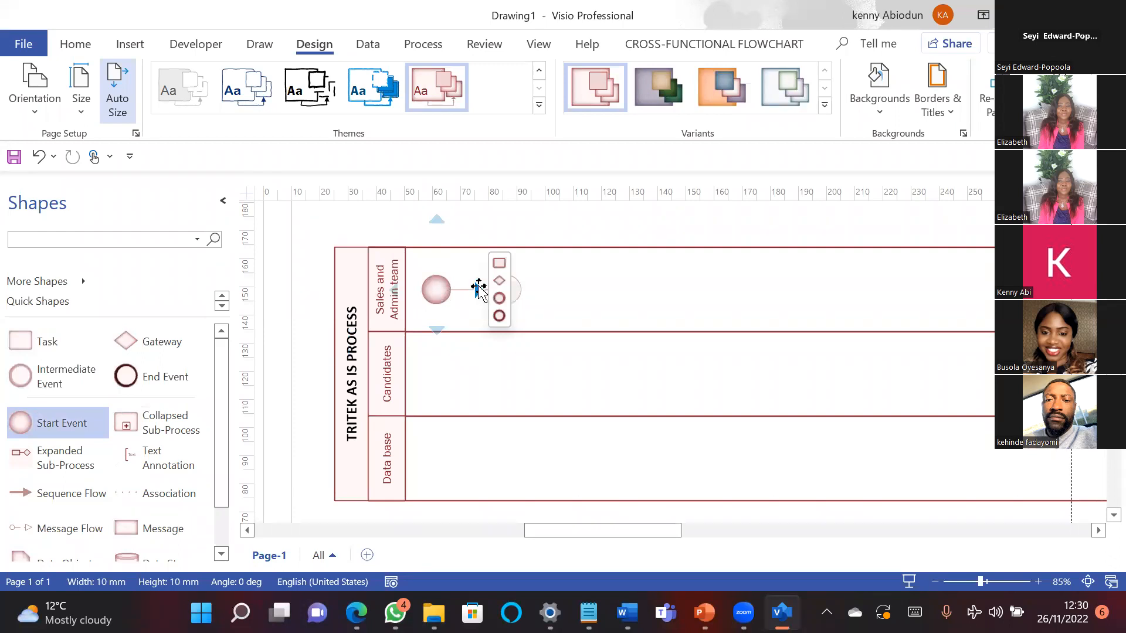
click(499, 264)
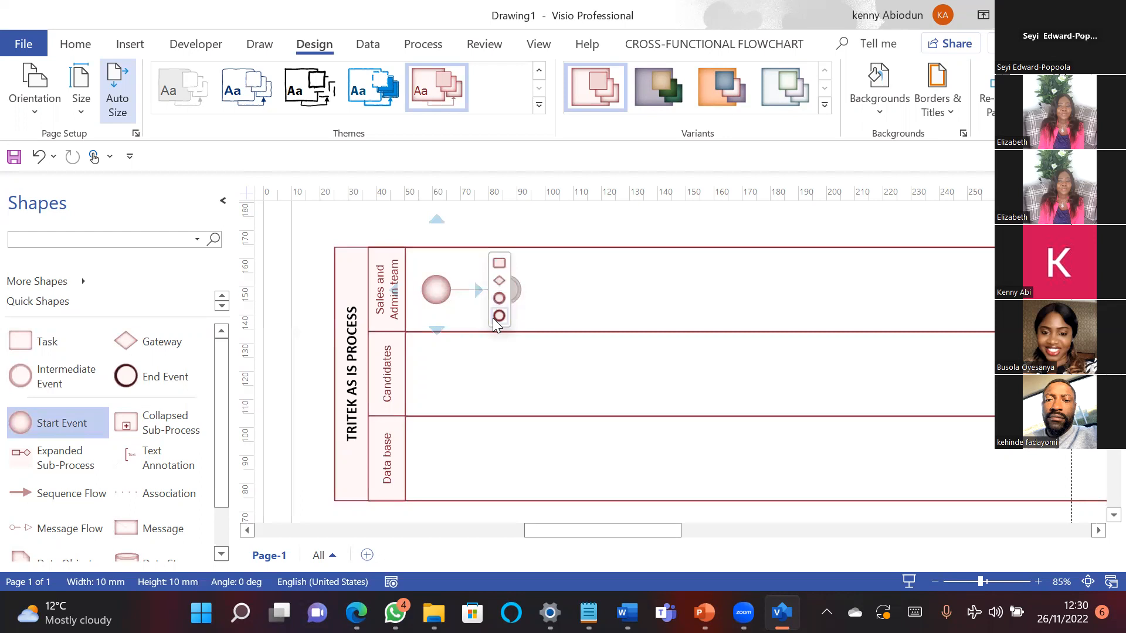
click(499, 265)
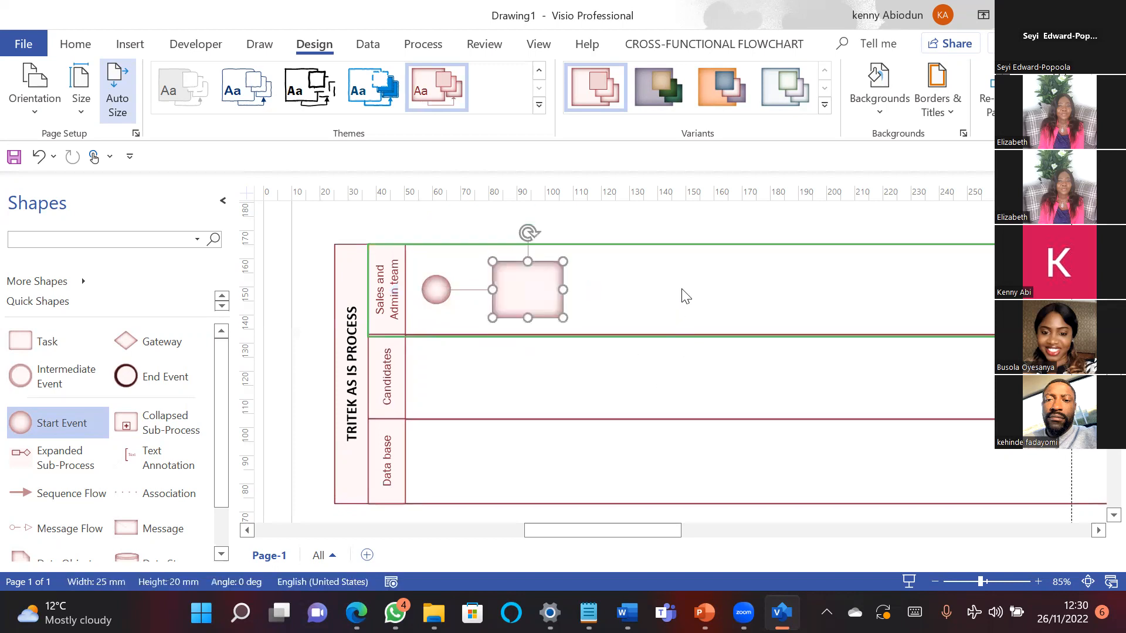
key(Escape)
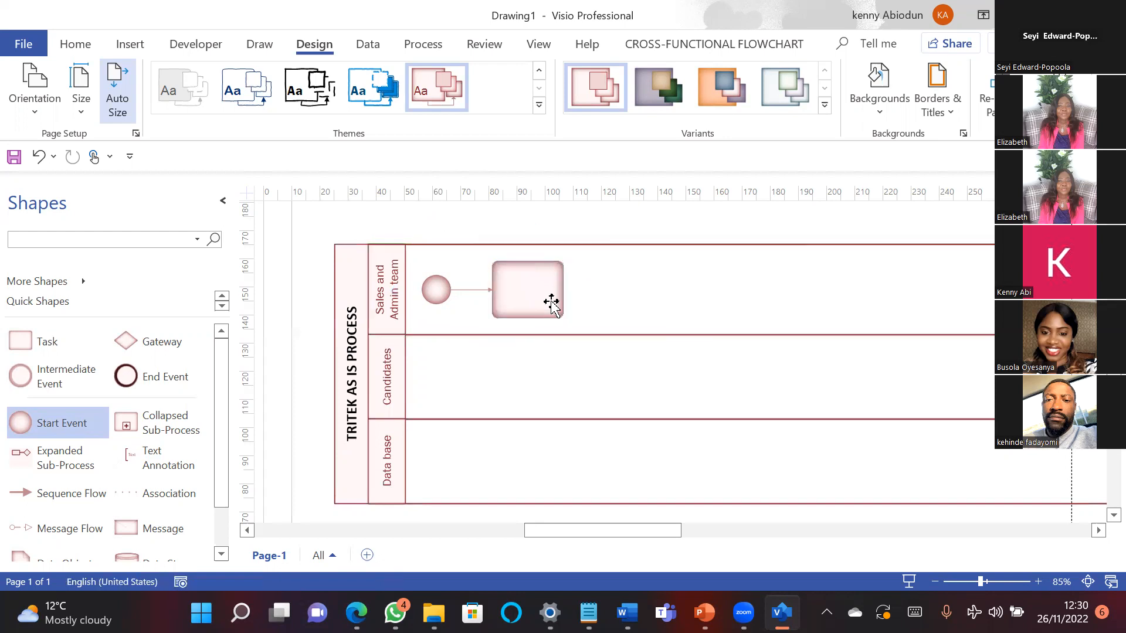
click(505, 295)
key(Delete)
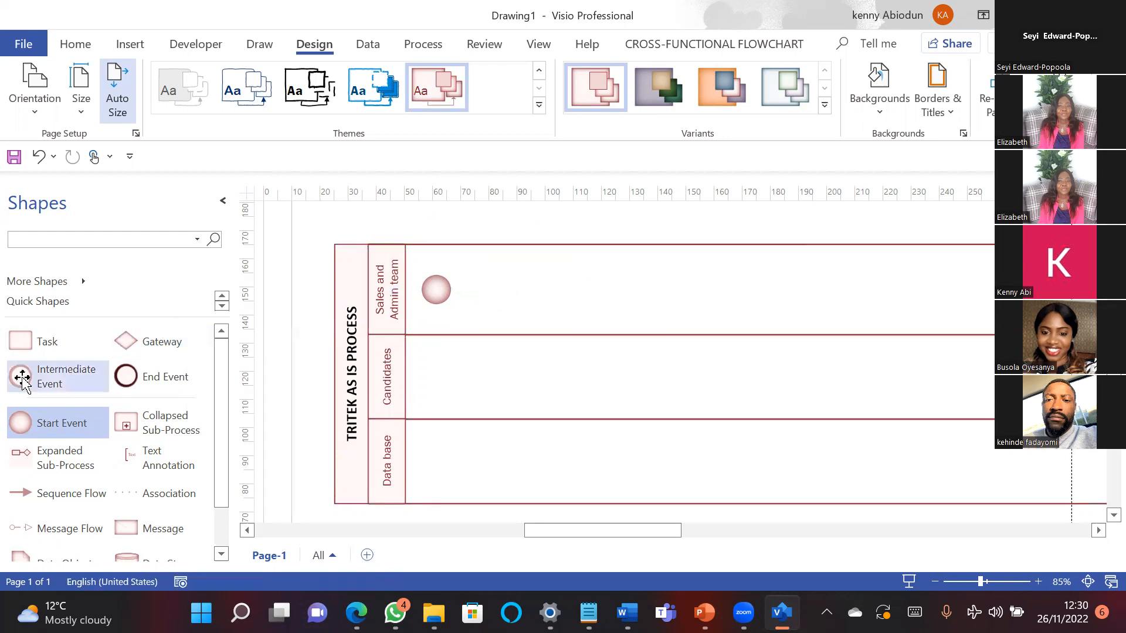
Step: Place a Task shape to the right of the Start Event in the Sales and Admin team lane and link the two with the Connector tool
click(24, 348)
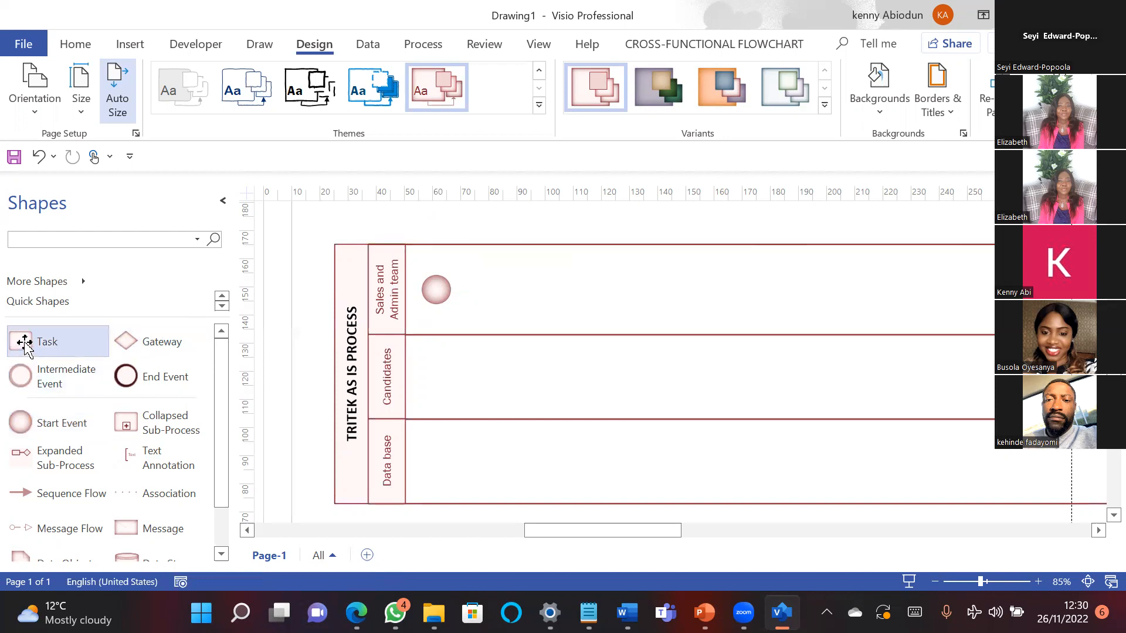
drag(26, 349, 538, 284)
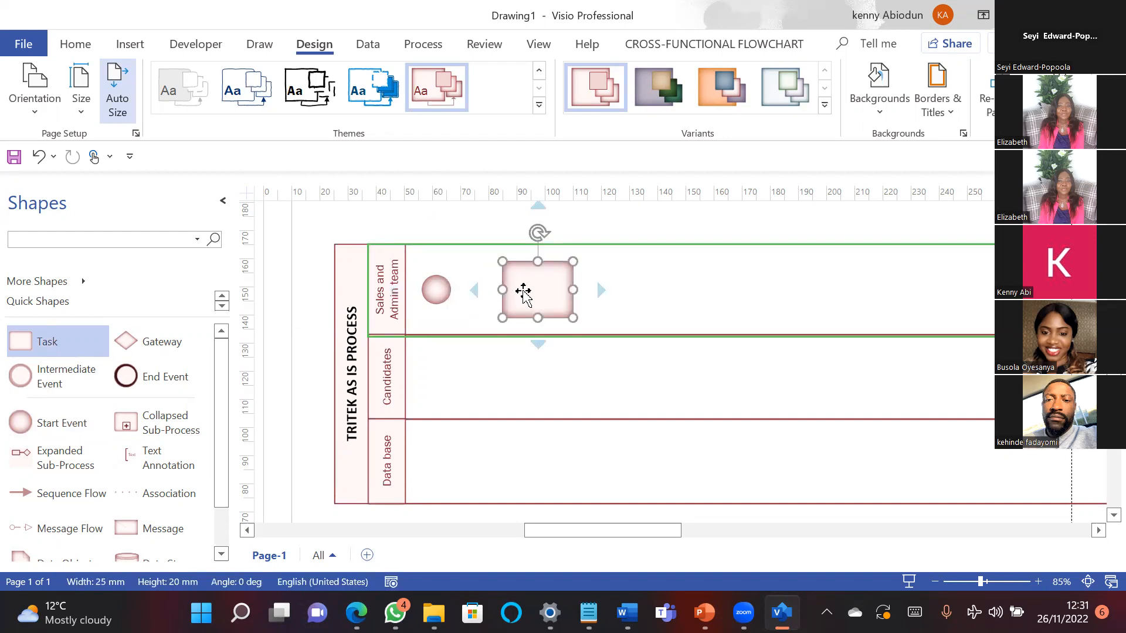
click(69, 47)
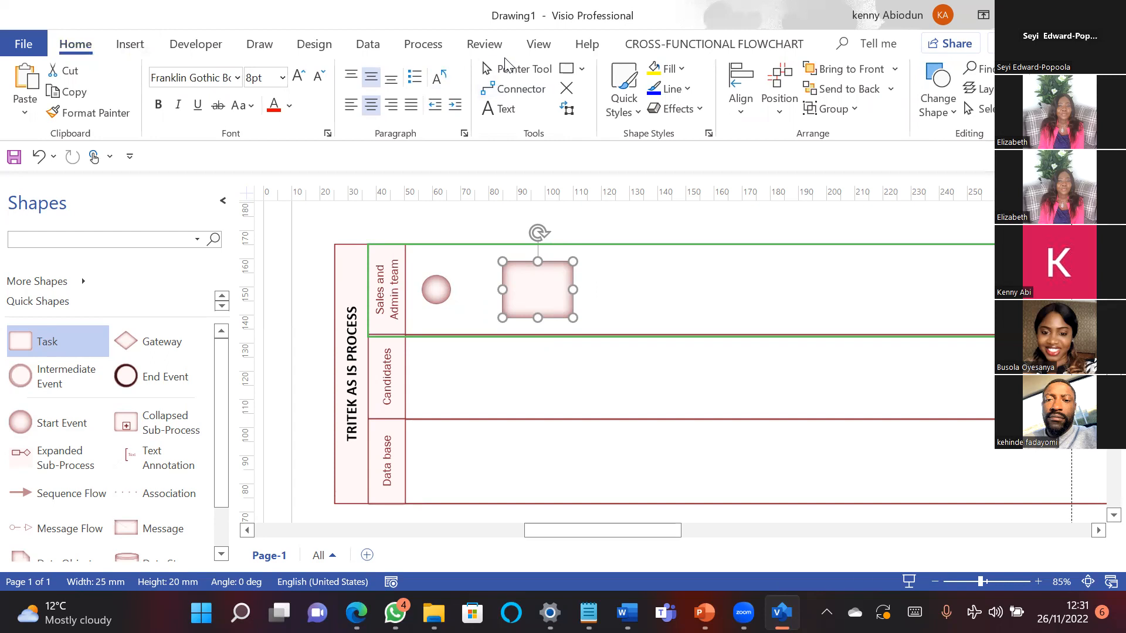
click(501, 88)
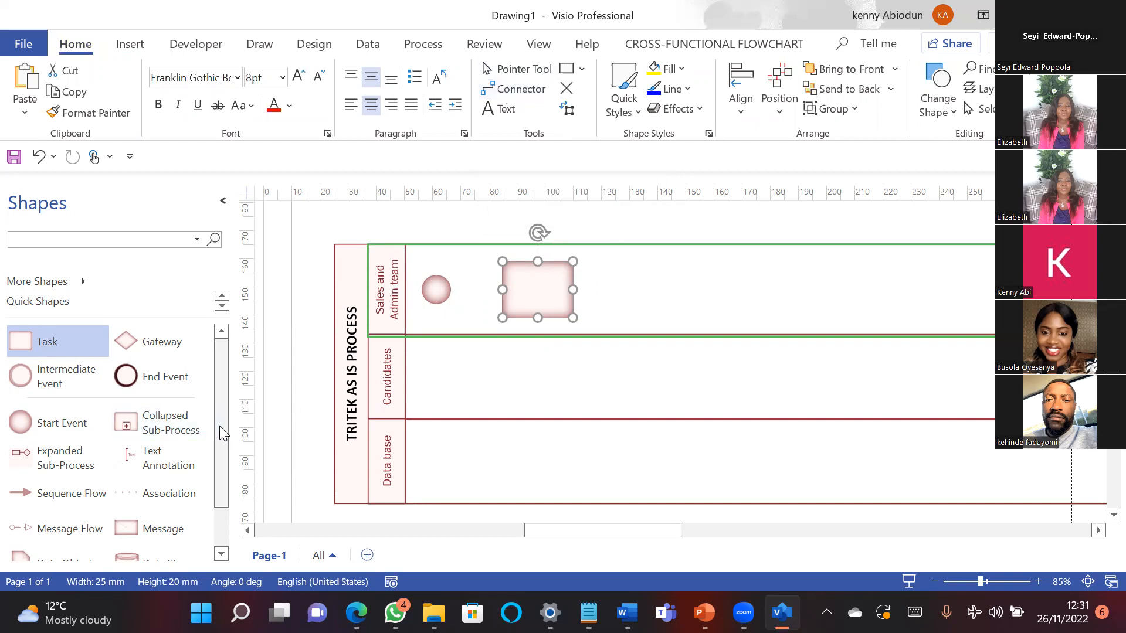
click(531, 89)
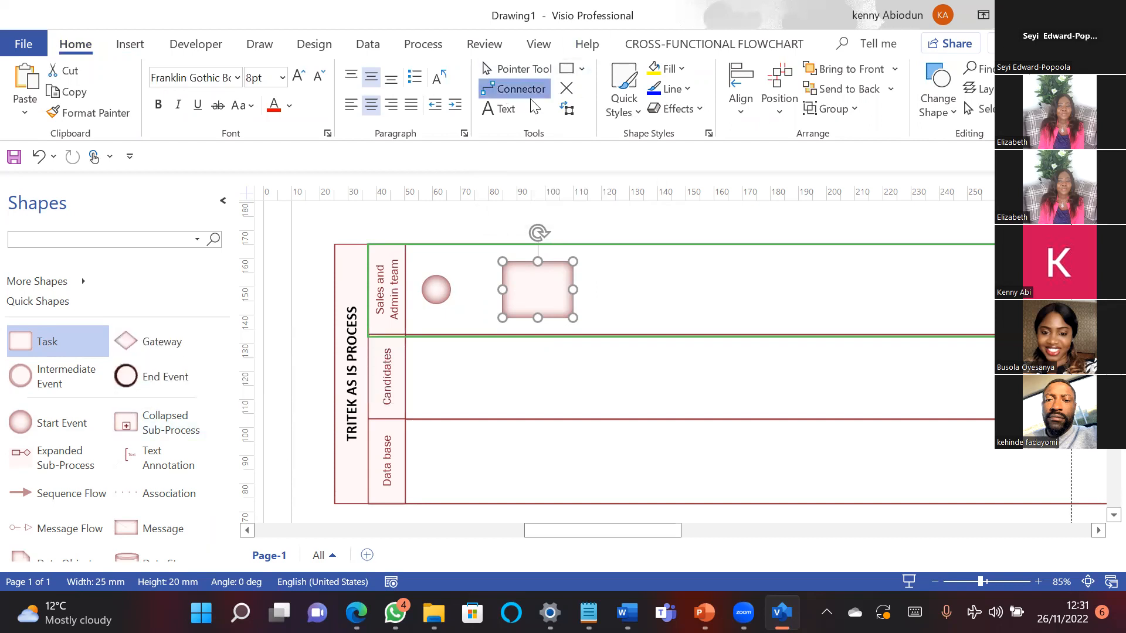
click(512, 88)
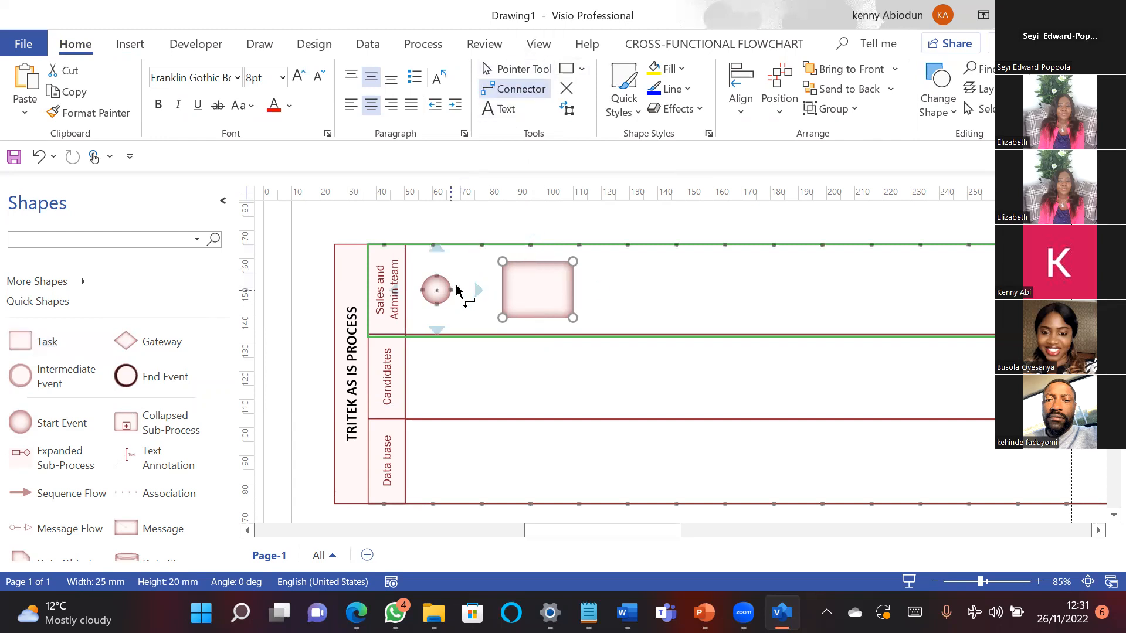
drag(450, 290, 502, 290)
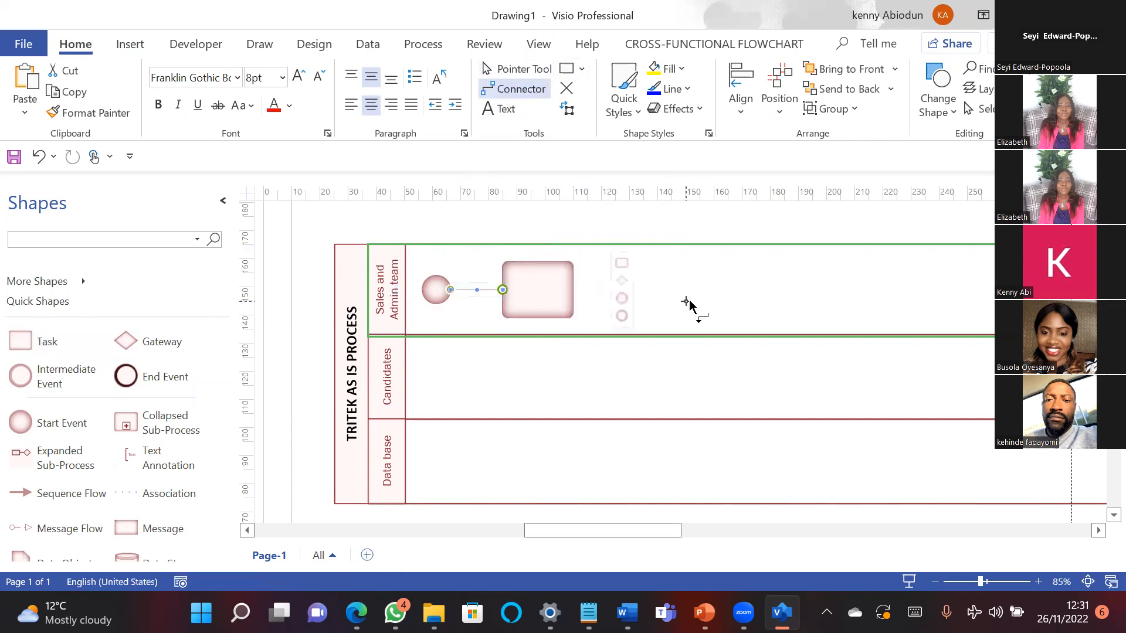
click(512, 69)
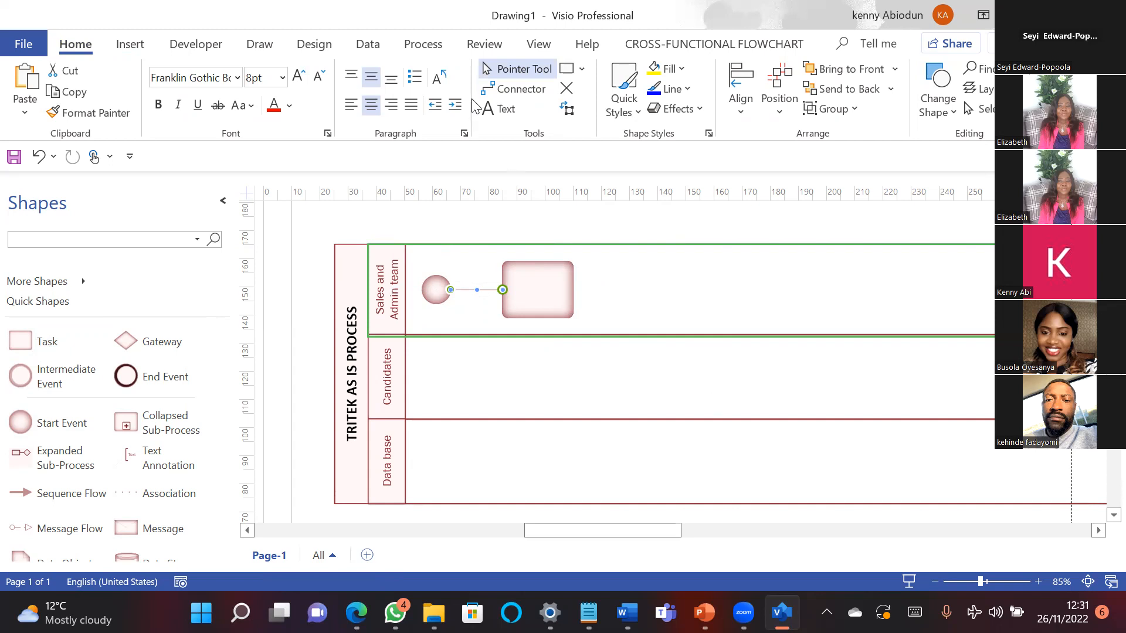
click(505, 88)
drag(703, 298, 742, 297)
key(ctrl+z)
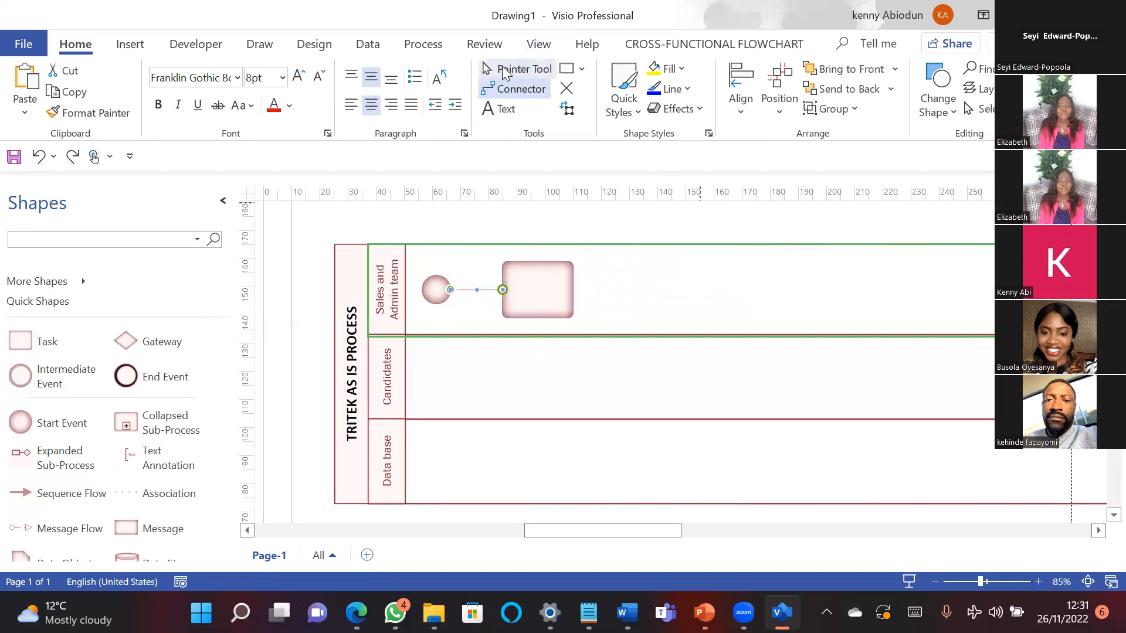
click(503, 71)
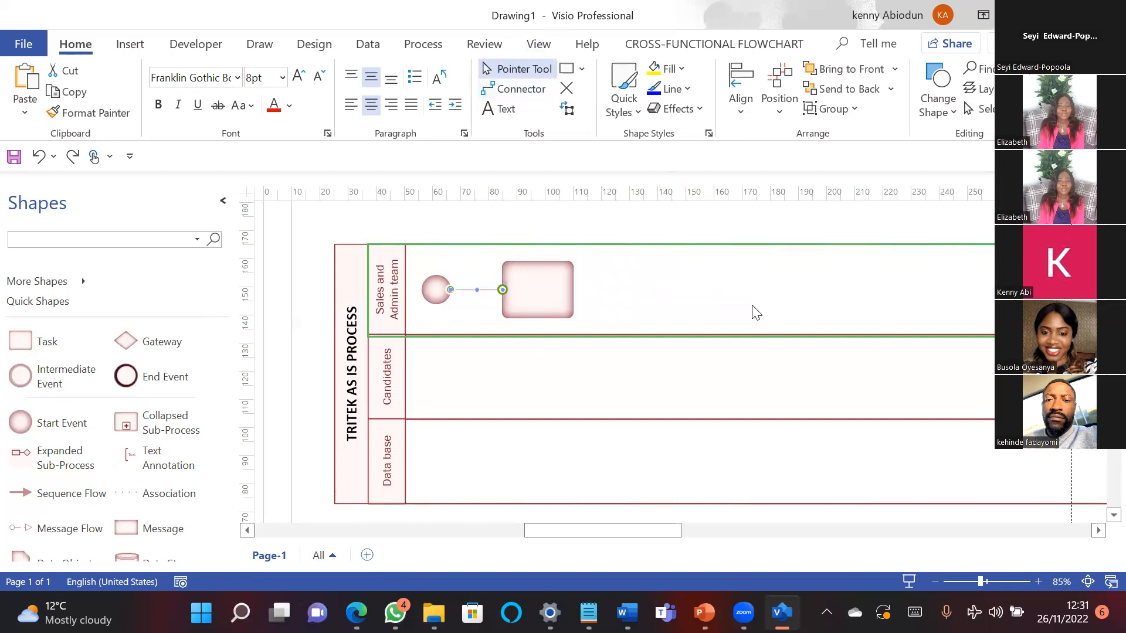
click(684, 270)
click(529, 291)
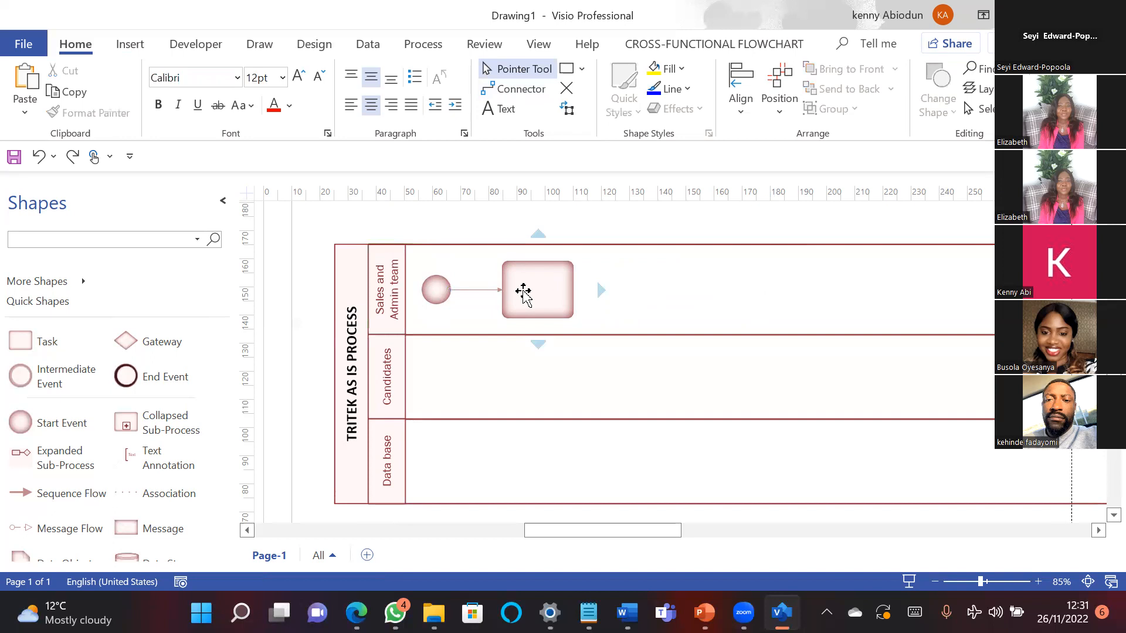
click(710, 318)
click(514, 89)
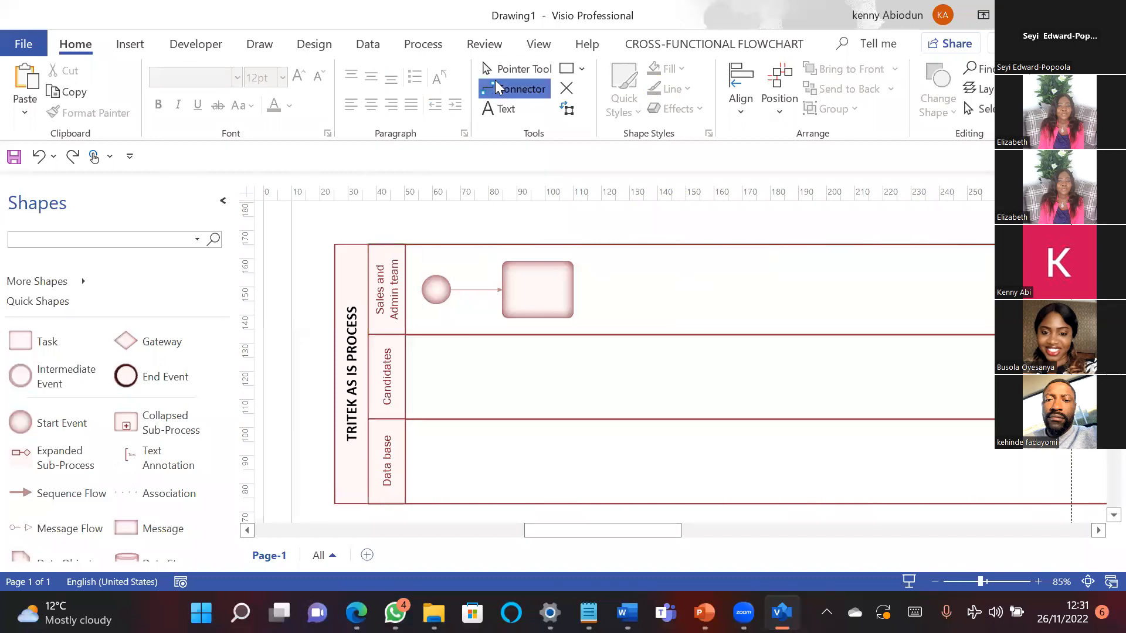
click(487, 64)
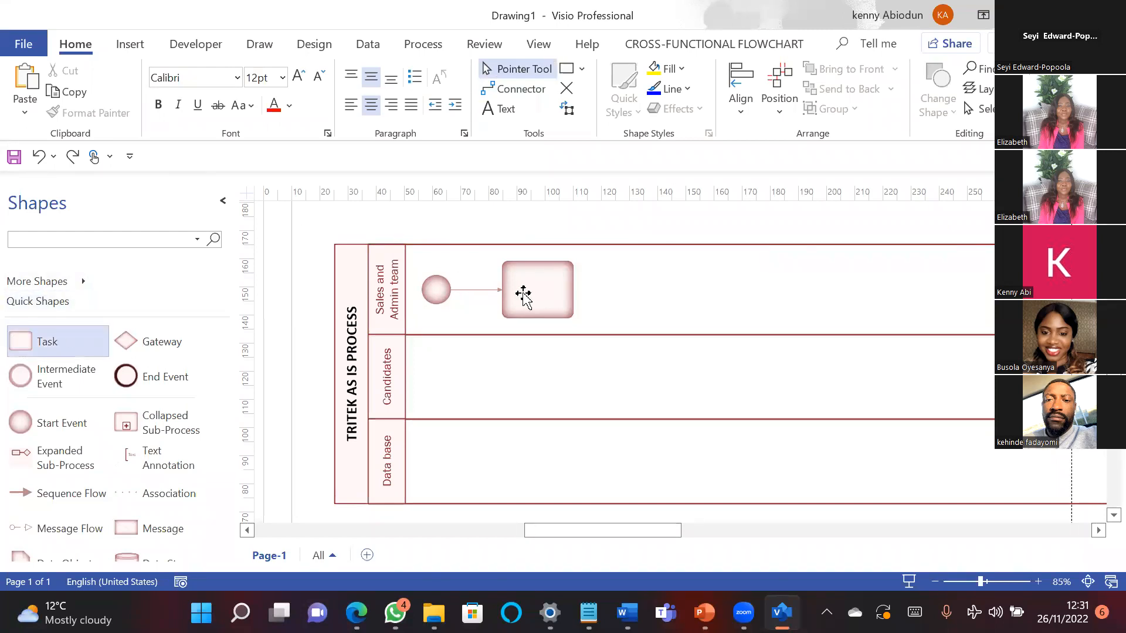
Step: Delete the connector between the Start Event and the Task, and link them with a Sequence Flow shape instead
click(471, 290)
key(Delete)
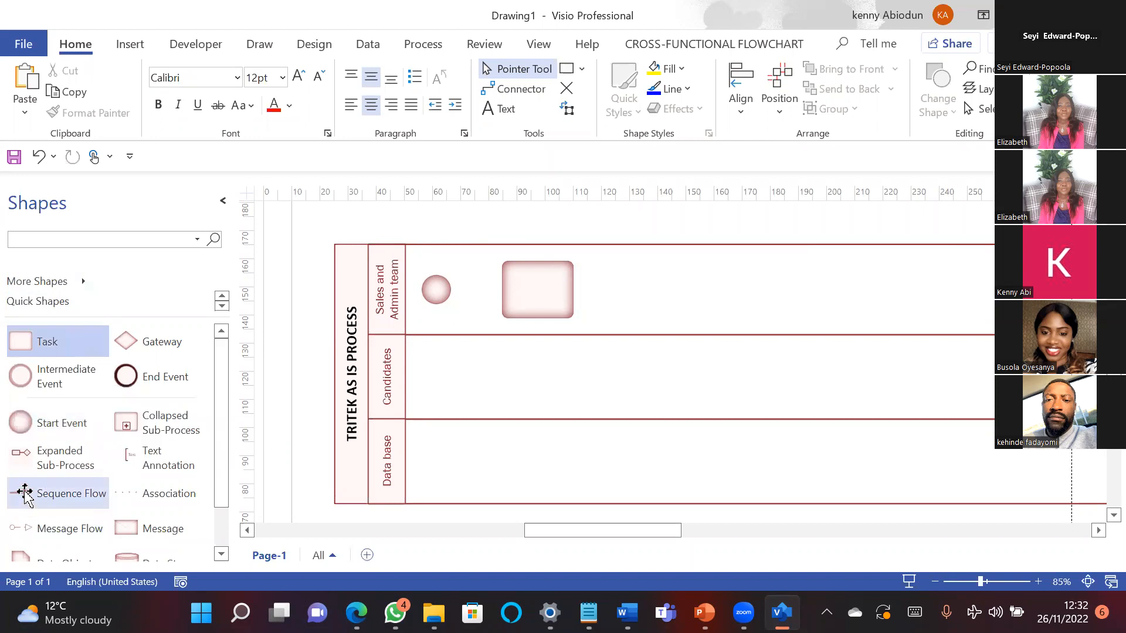
drag(25, 495, 489, 293)
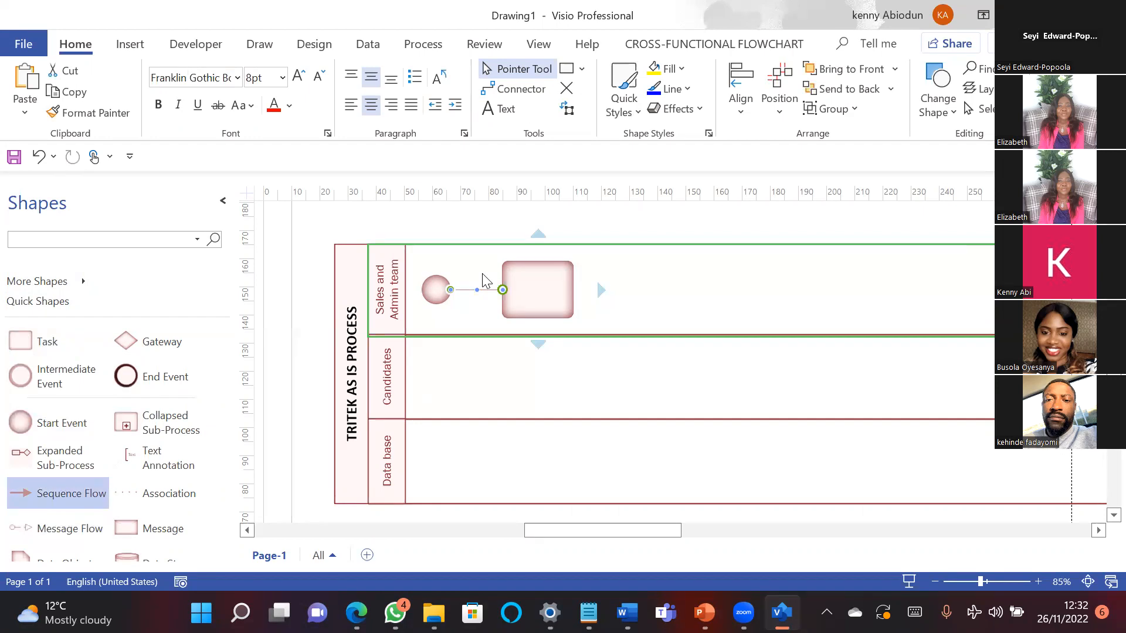
Step: Open the Task's label for editing and read the first process step on PowerPoint's TRITEK AS IS PROCESS slide
double_click(527, 287)
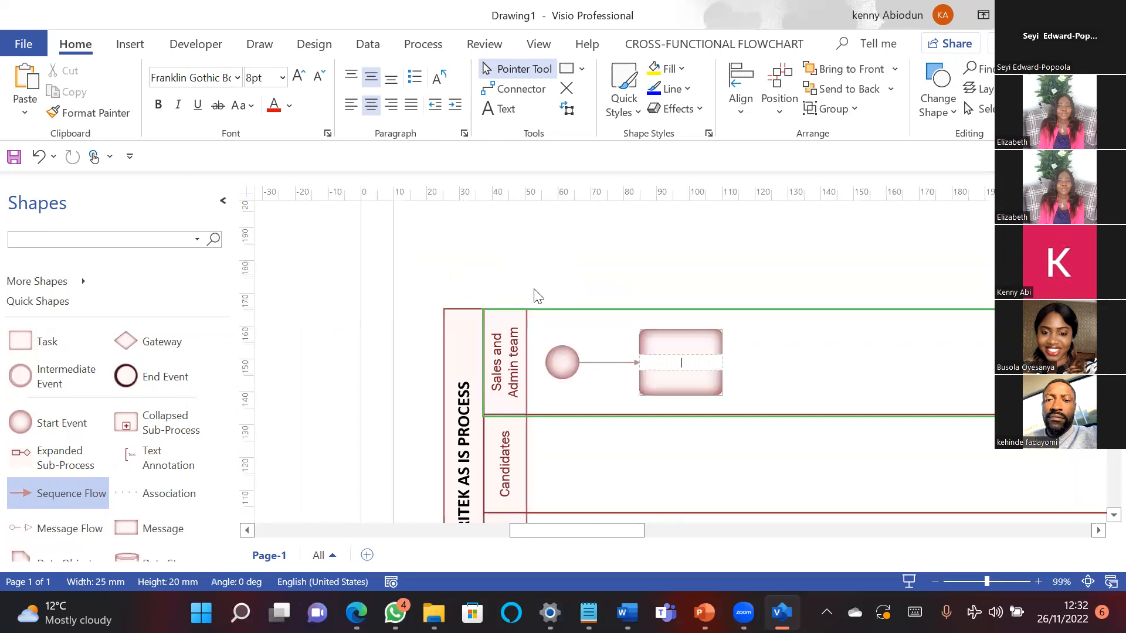
key(alt+Tab)
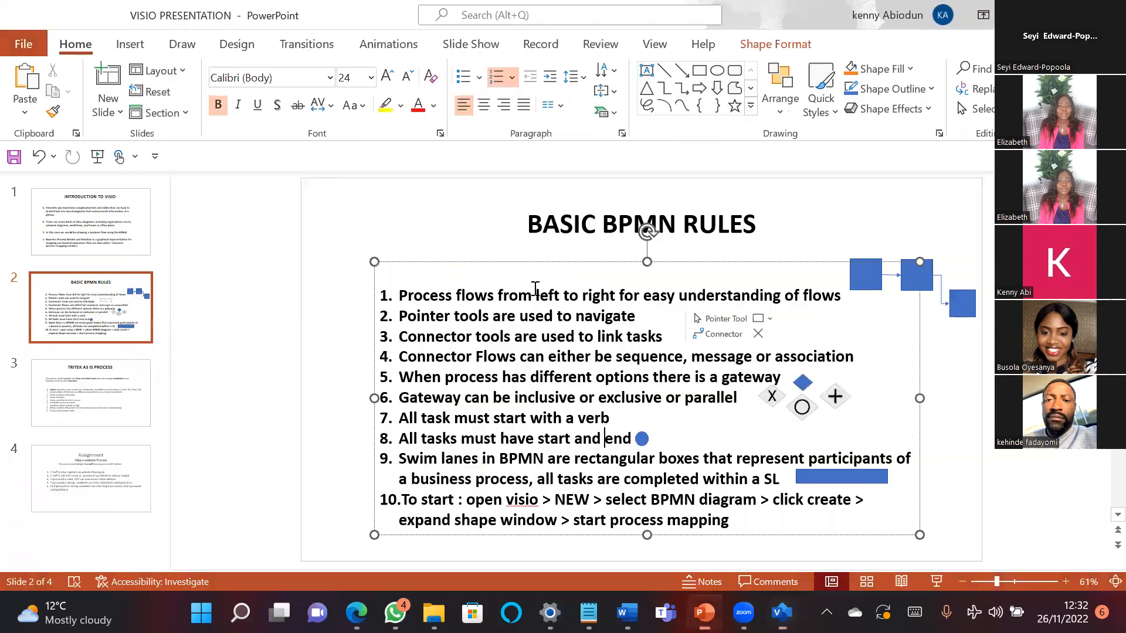
click(103, 395)
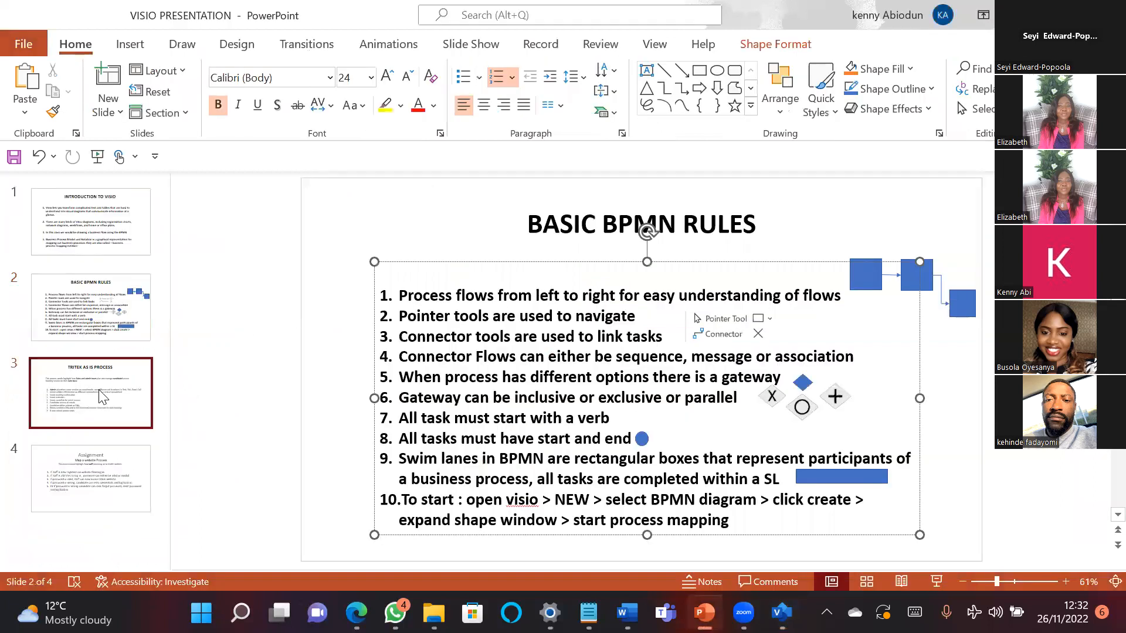
click(452, 343)
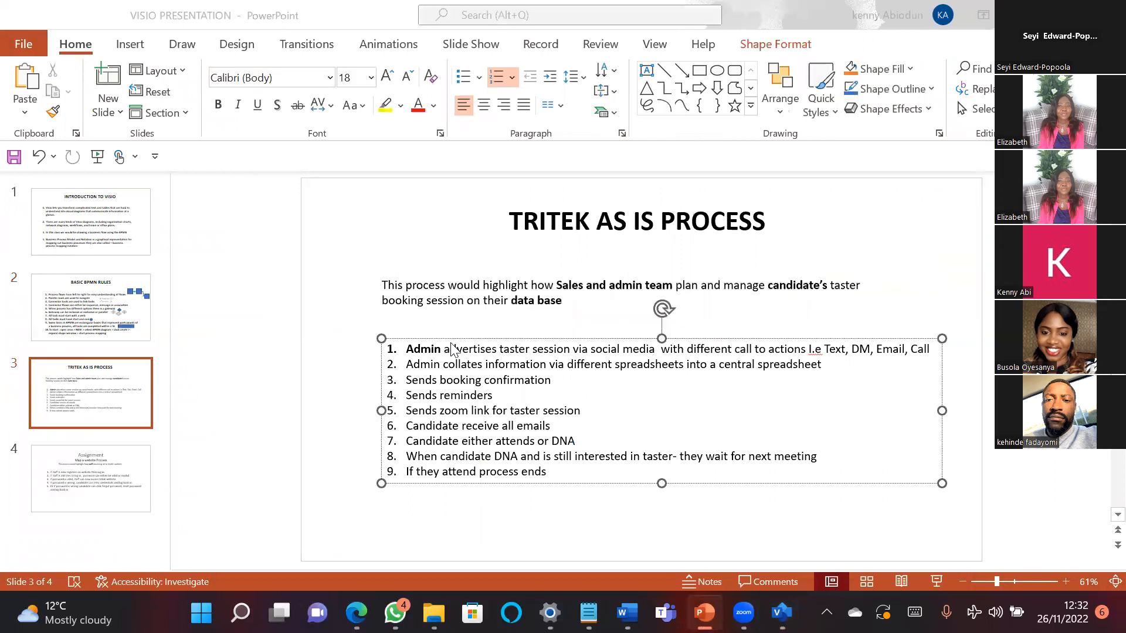
key(alt+Tab)
Step: Label the Task following the Start Event "Advertises taster session", correcting the misspelled first word
mouse_move(667, 334)
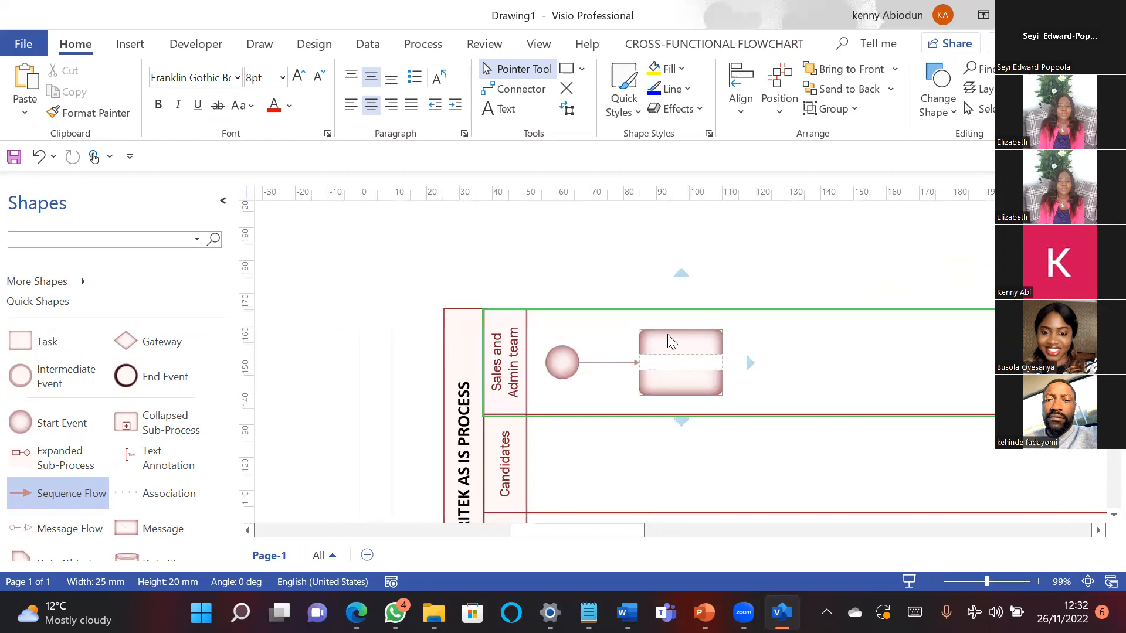
text(A)
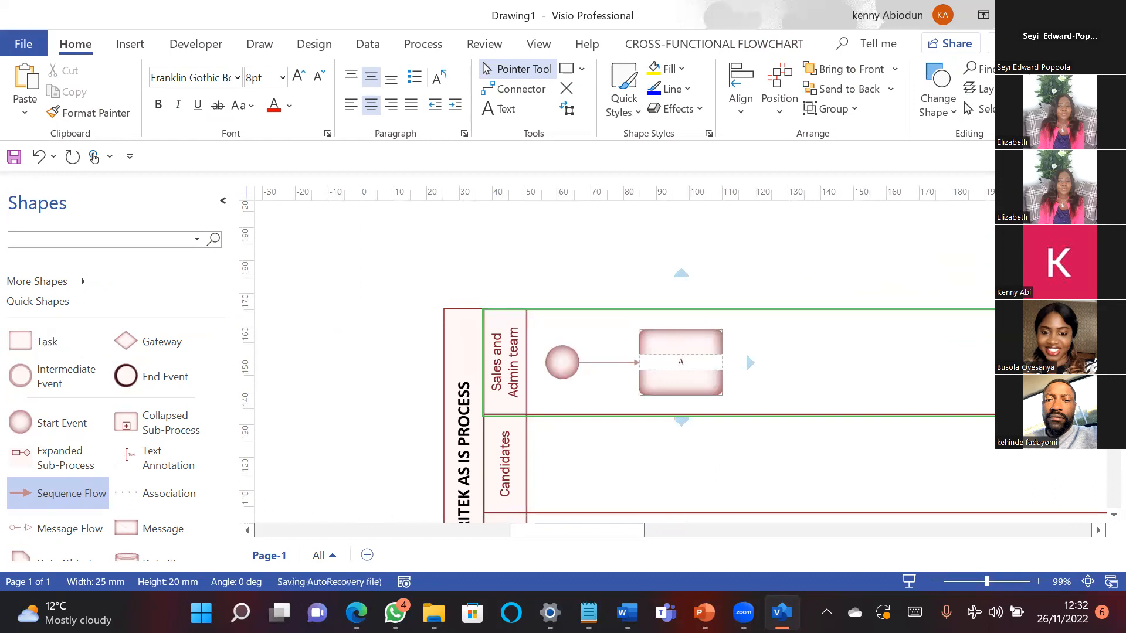
text(dervised)
key(BackSpace)
key(BackSpace)
key(BackSpace)
key(BackSpace)
key(BackSpace)
key(BackSpace)
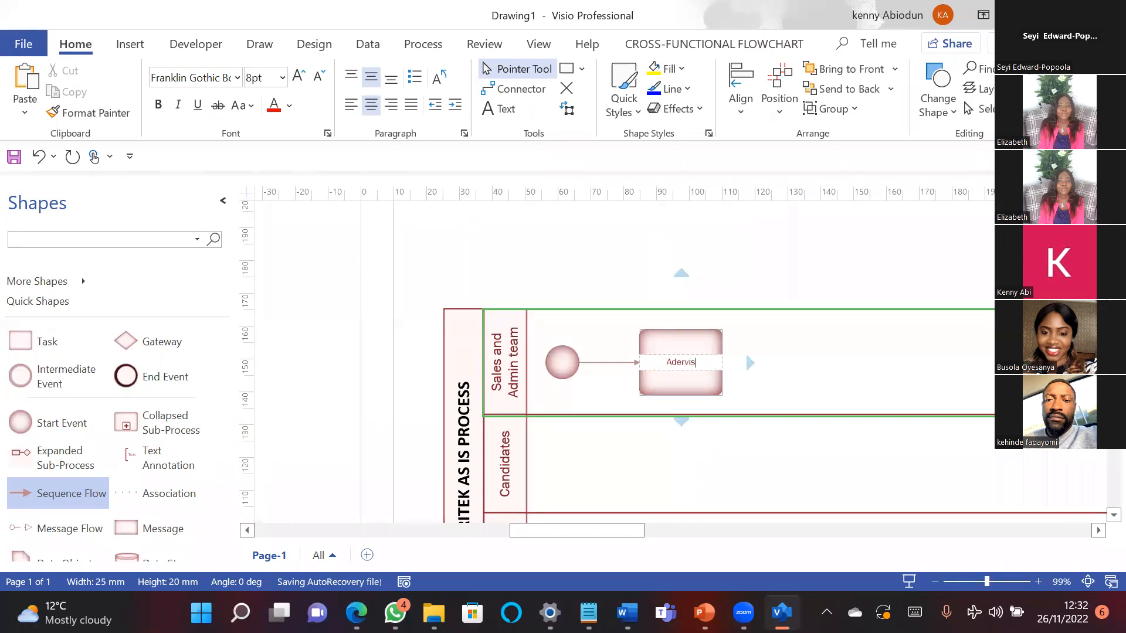
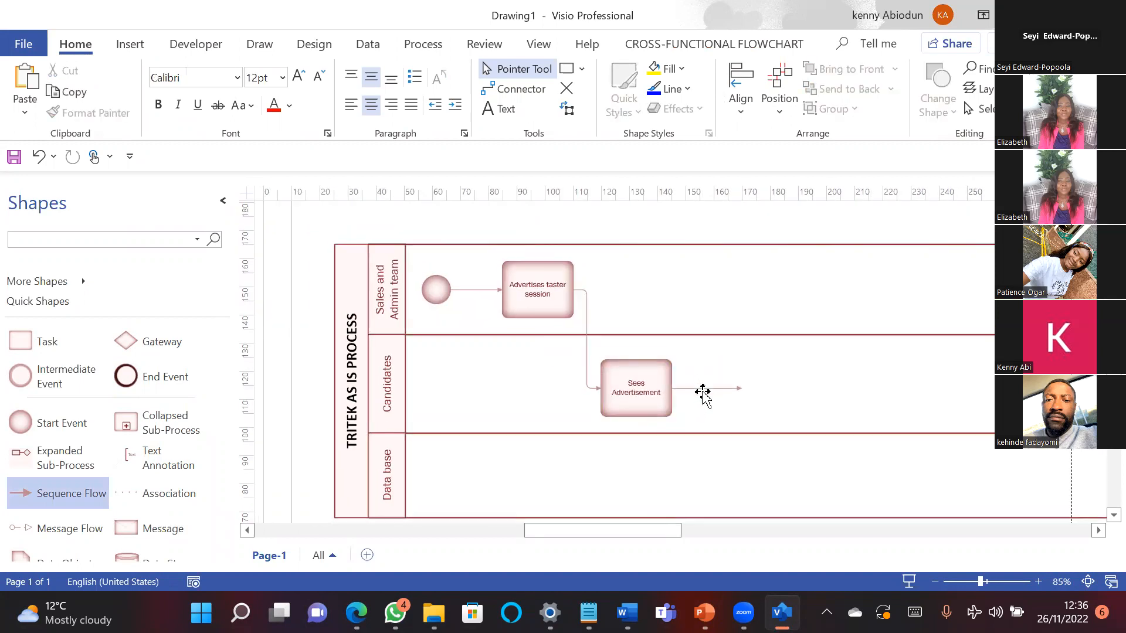
Step: Label the sequence flow leaving the Sees Advertisement task "Intrested"
double_click(704, 389)
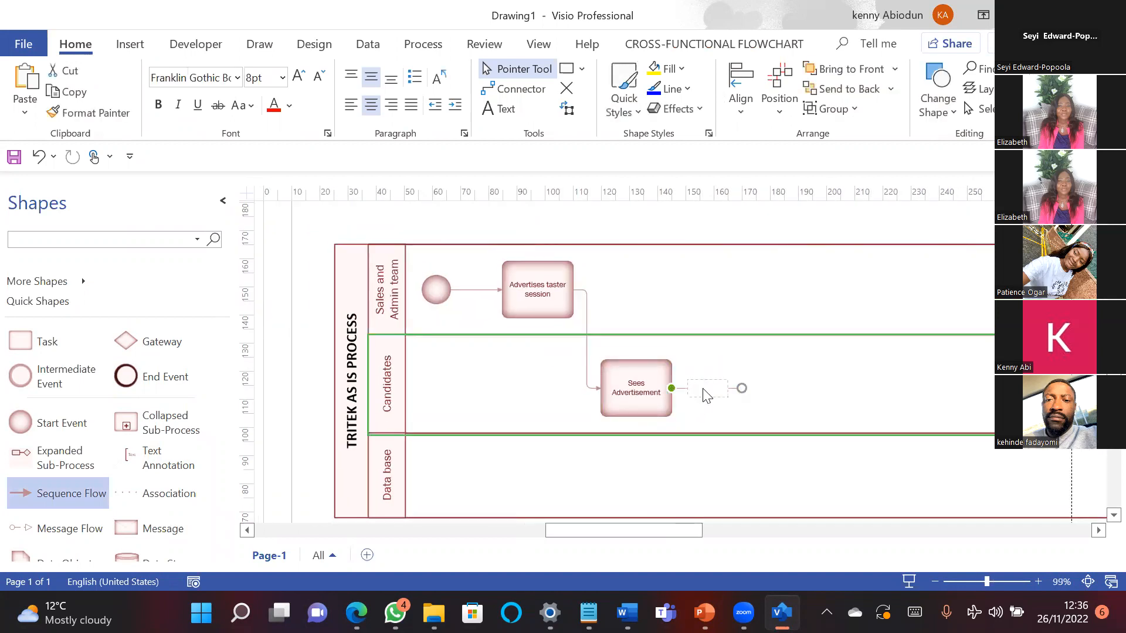
text(Intrested)
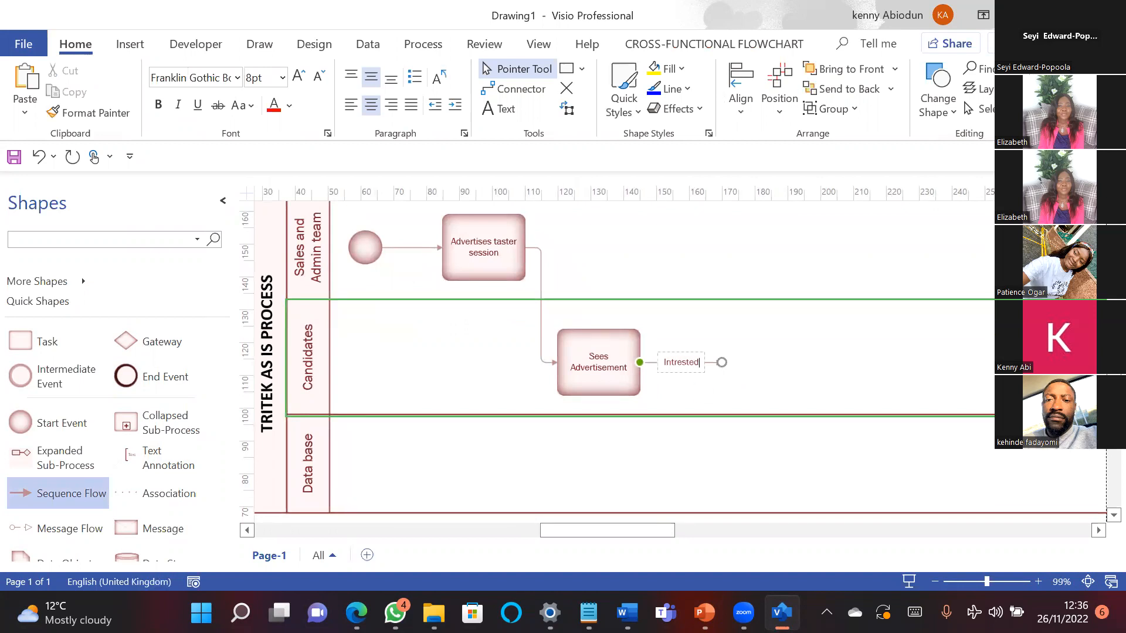
click(654, 400)
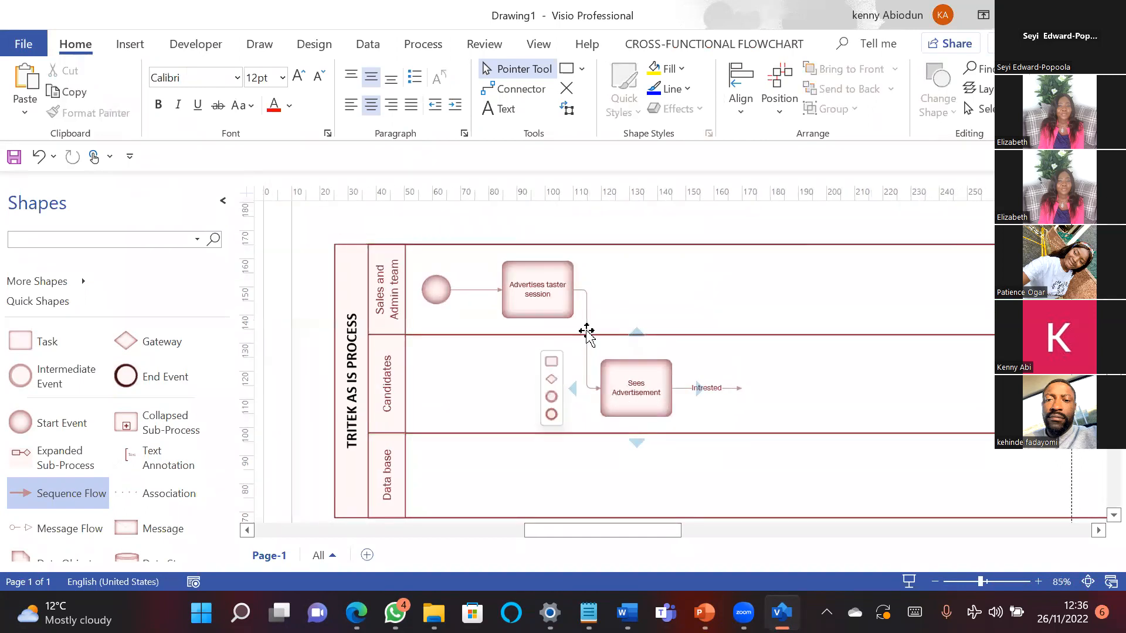
double_click(586, 331)
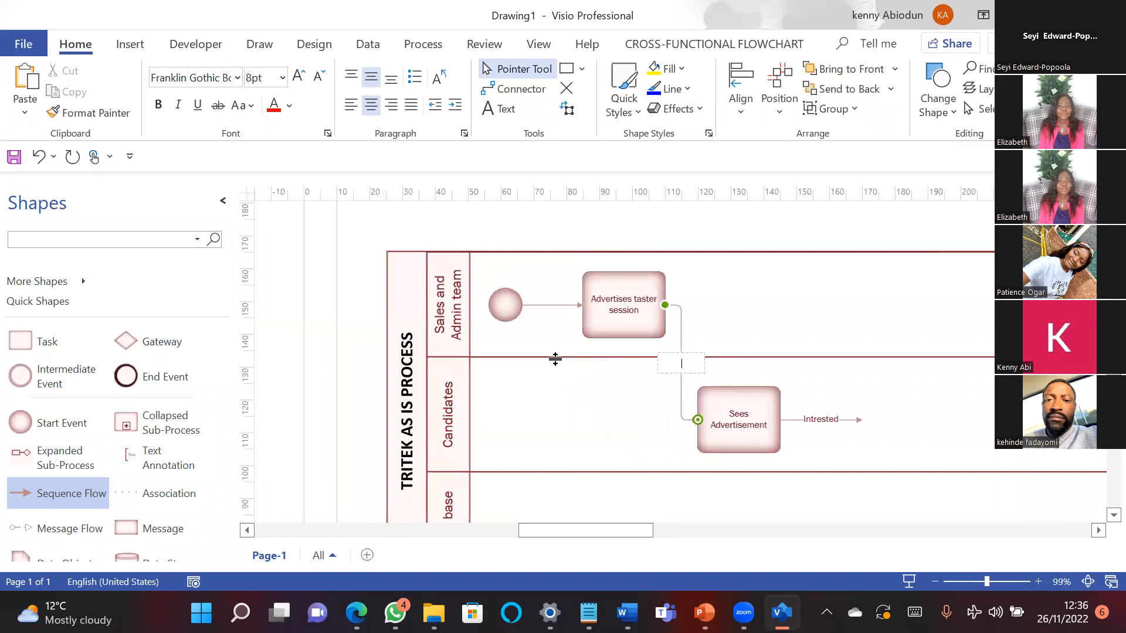
click(946, 443)
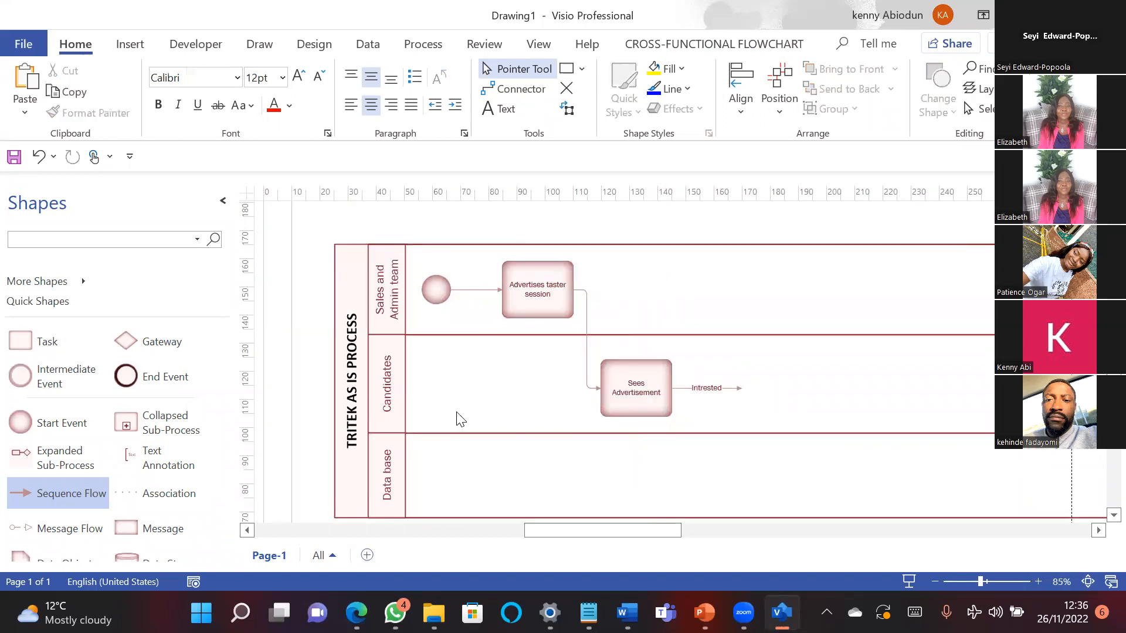
Step: Check the TRITEK AS IS PROCESS slide in PowerPoint, return to Visio and place a Gateway at the end of the Intrested flow
key(alt+Tab)
key(alt+Tab)
key(alt+Tab)
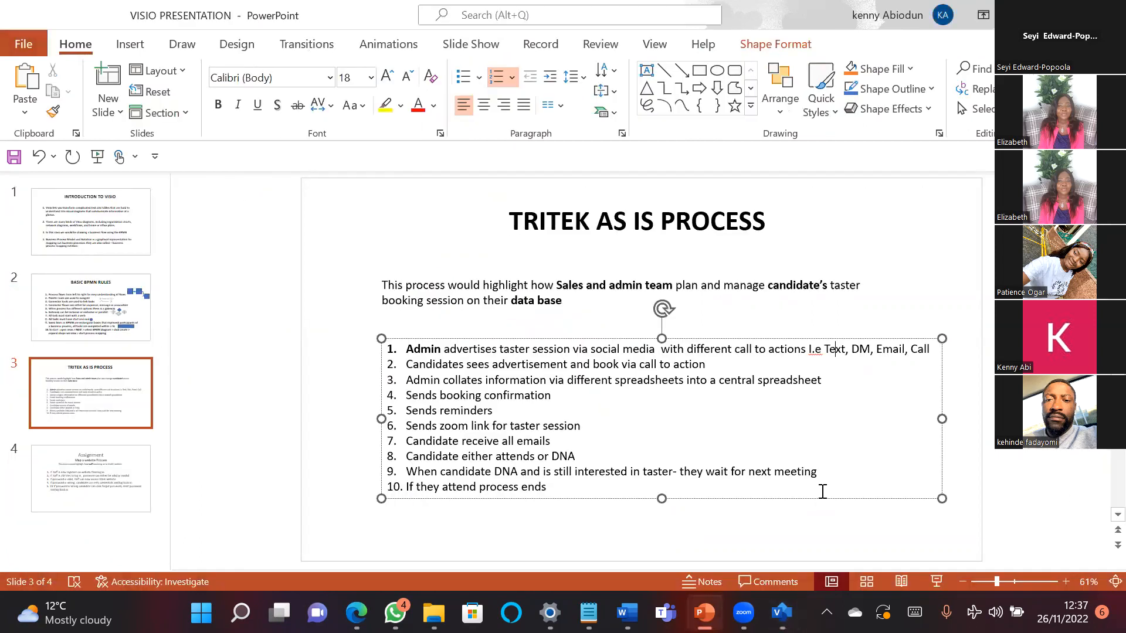
key(alt+Tab)
drag(121, 349, 775, 397)
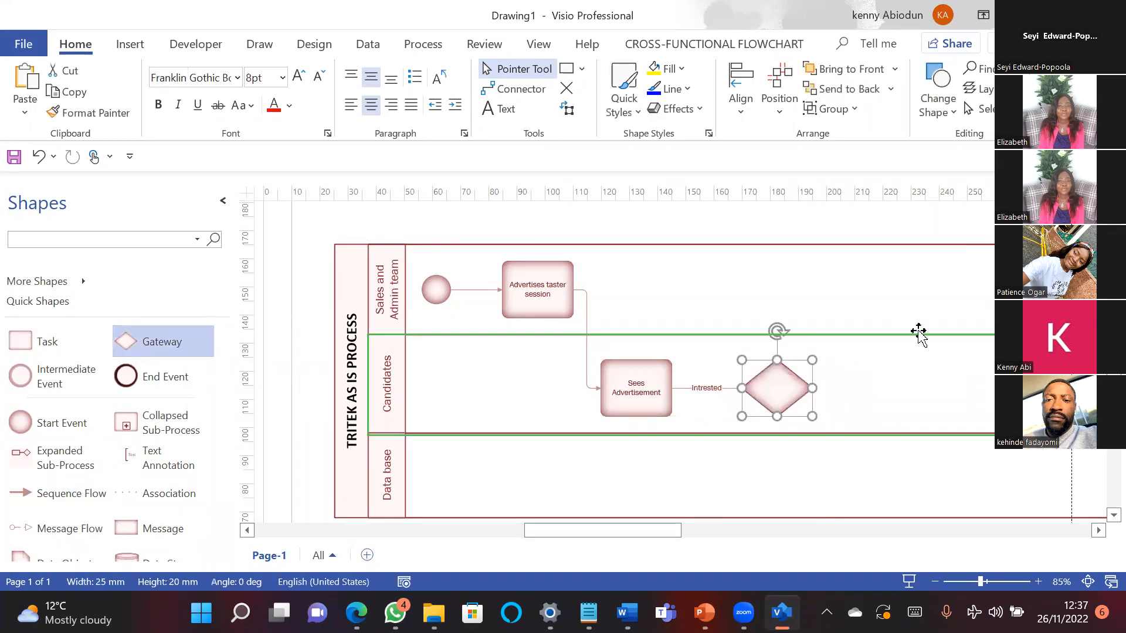
click(918, 332)
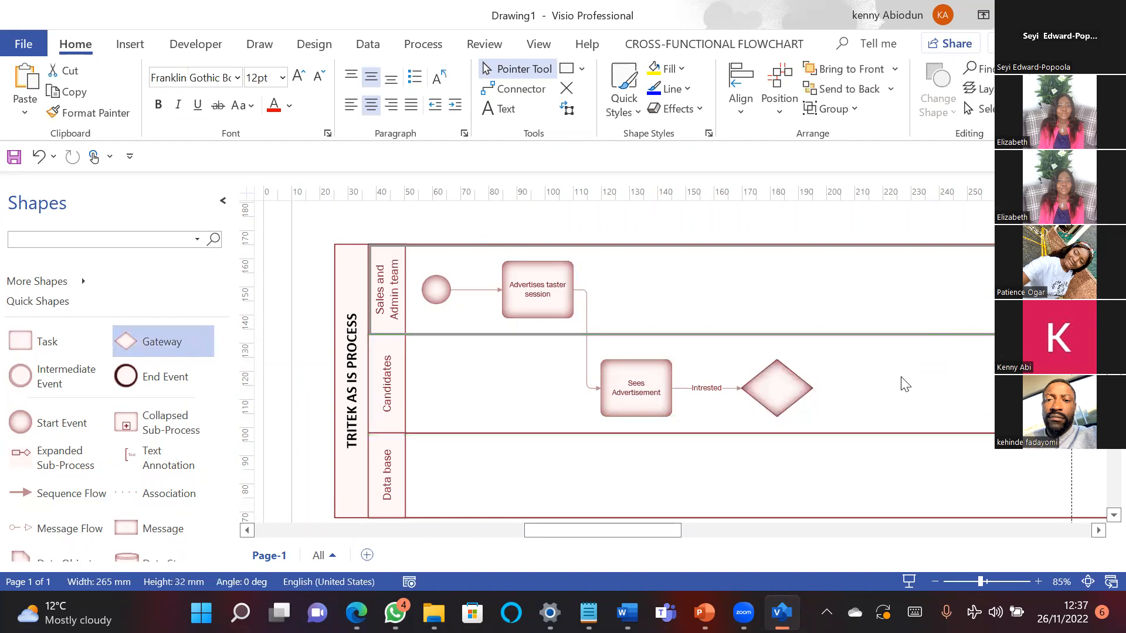
Step: Set the gateway type of the diamond in the Candidates lane to Inclusive and deselect it
click(774, 390)
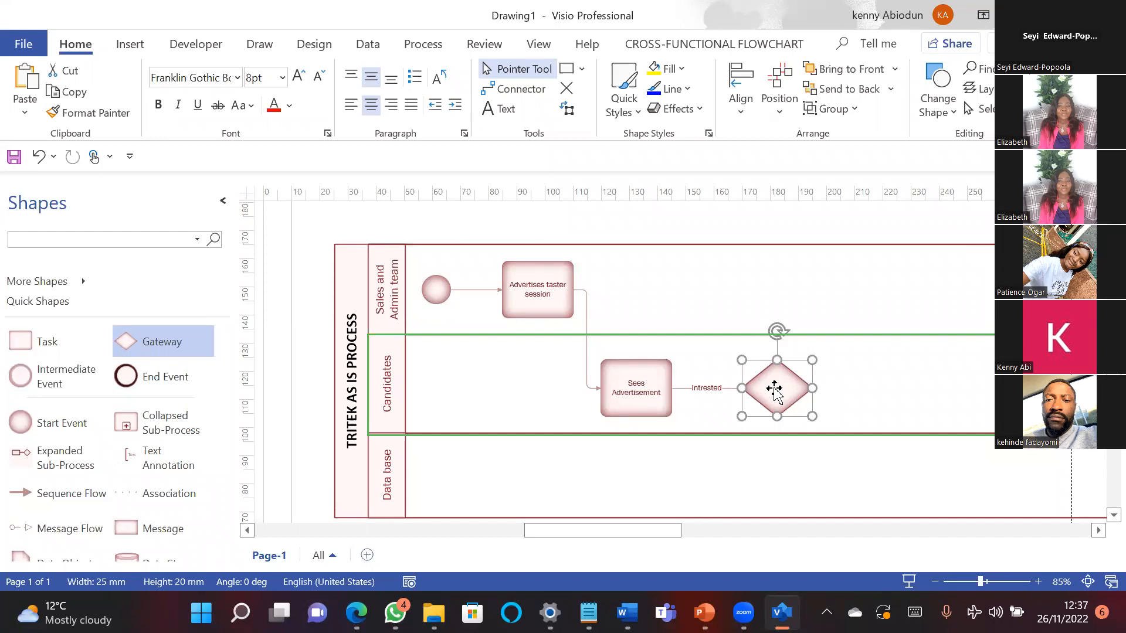
right_click(774, 390)
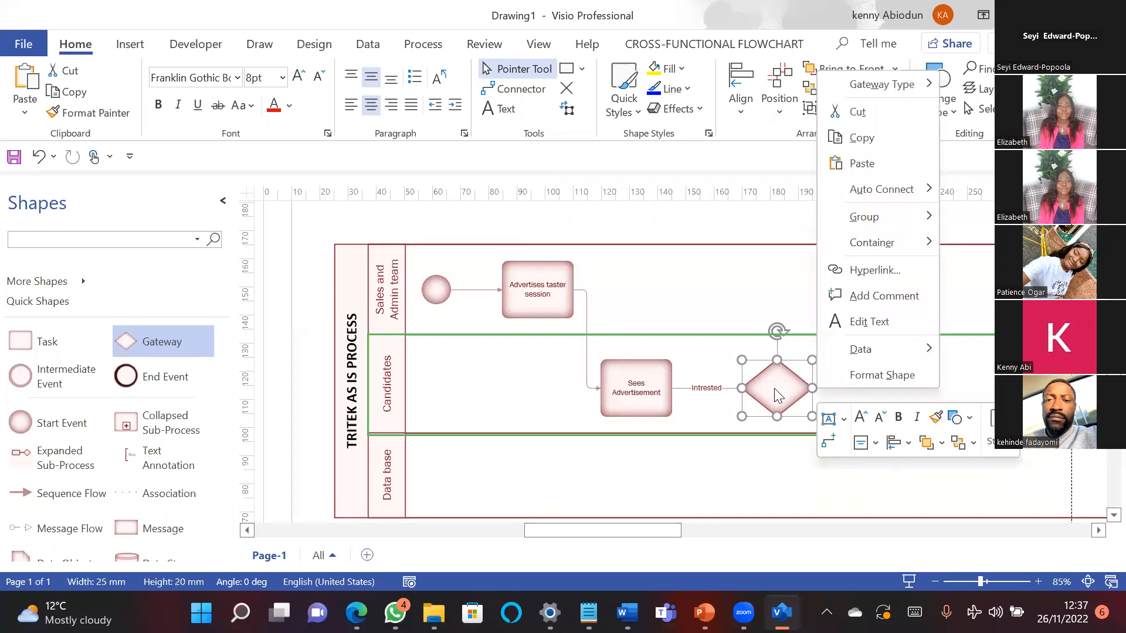
click(774, 388)
right_click(774, 388)
mouse_move(899, 88)
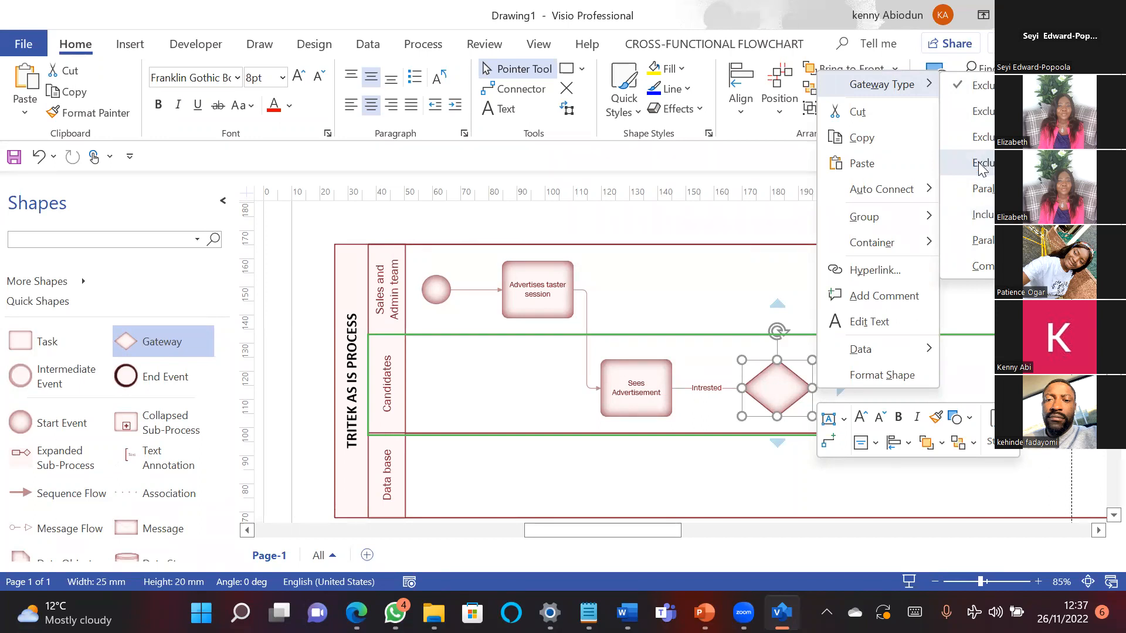
click(980, 219)
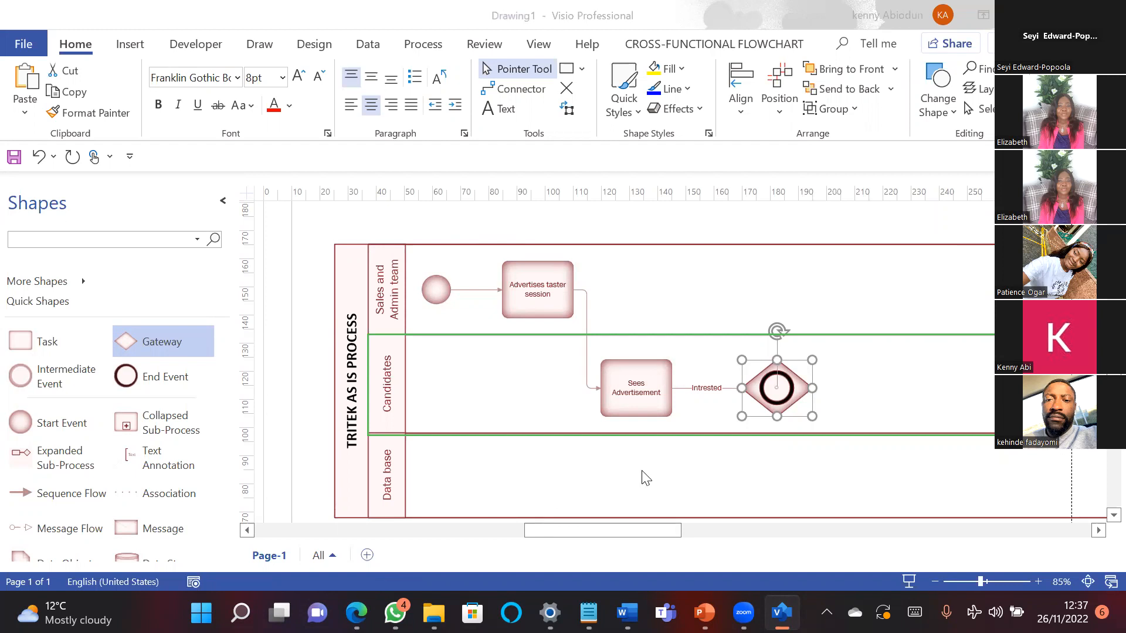
click(551, 543)
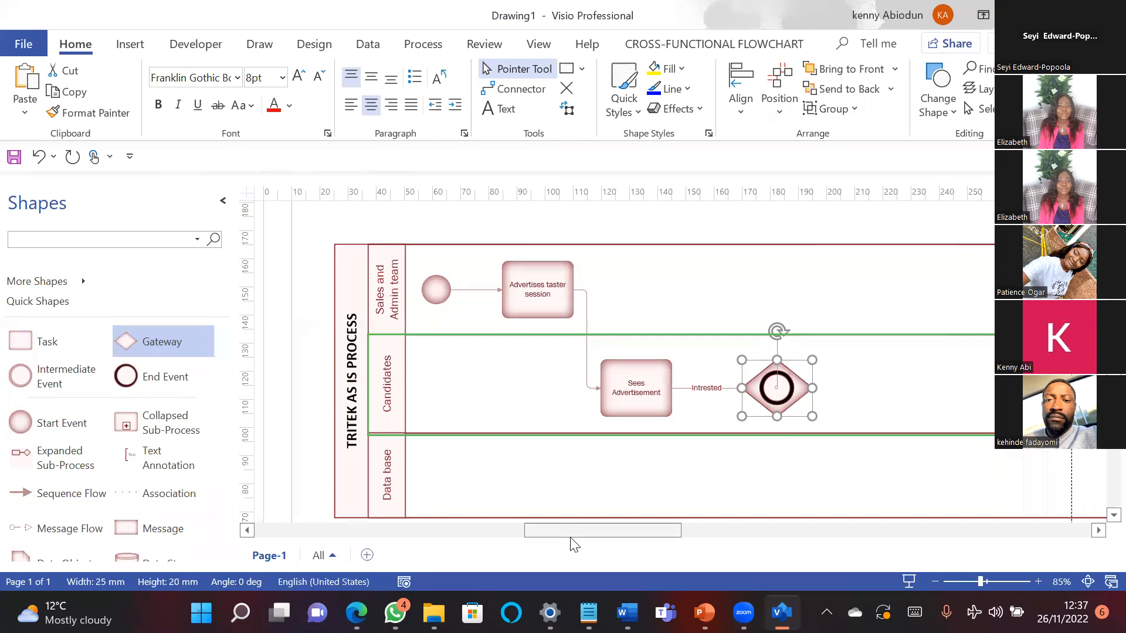
mouse_move(555, 537)
mouse_down()
mouse_move(534, 537)
mouse_move(557, 536)
mouse_up()
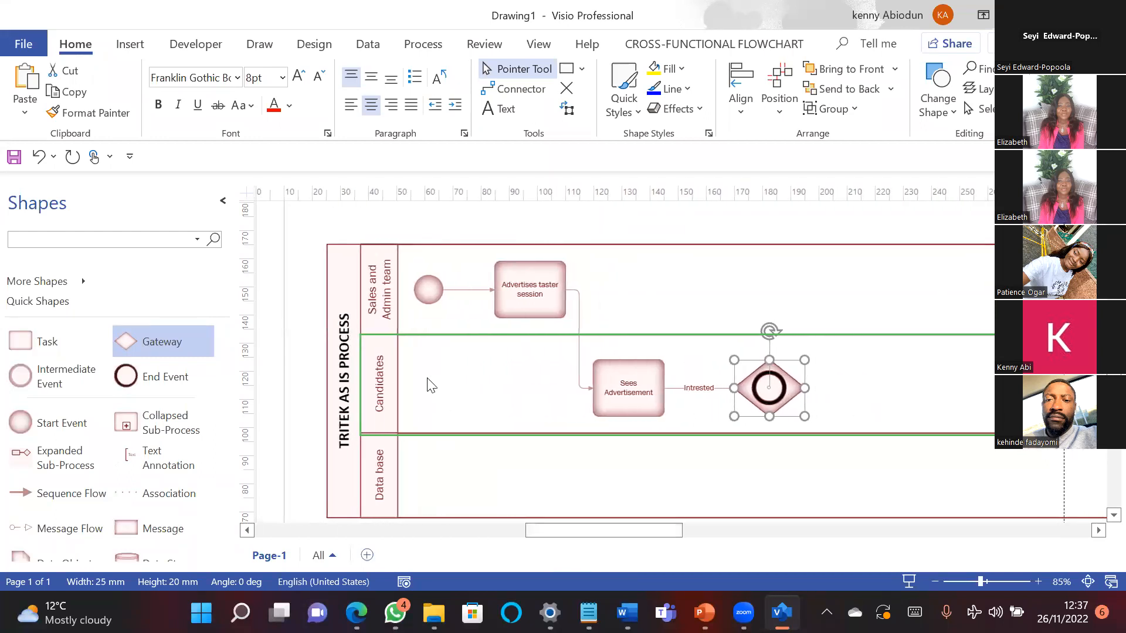
mouse_move(516, 292)
click(852, 373)
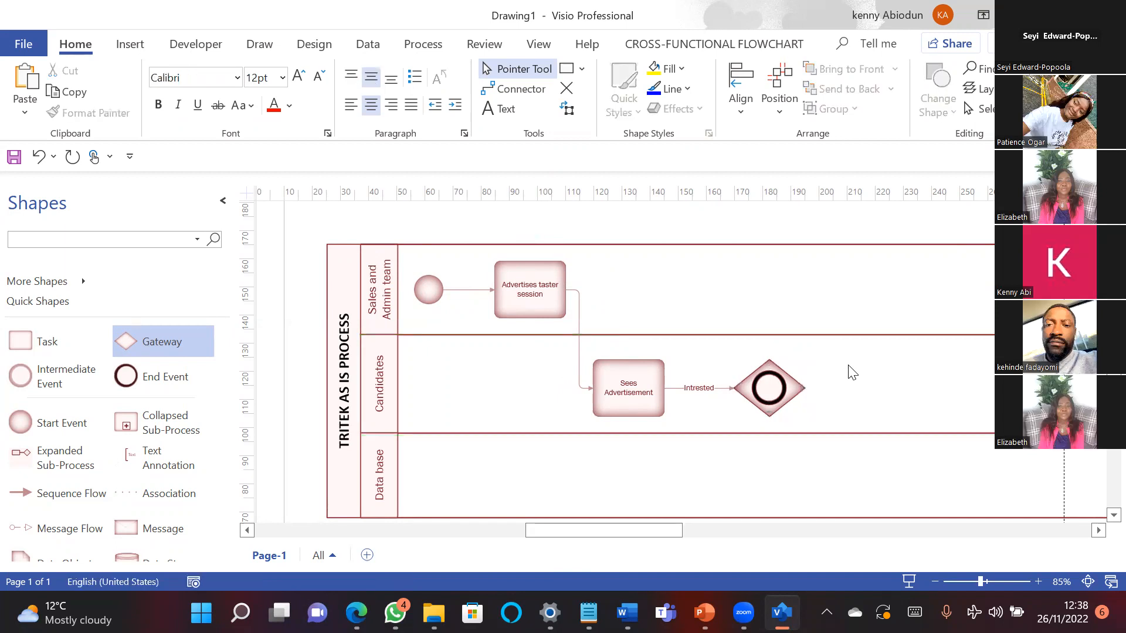
Step: Place a Task about 25 mm wide and 10 mm high to the right of the gateway, in the upper part of the Candidates lane
click(57, 358)
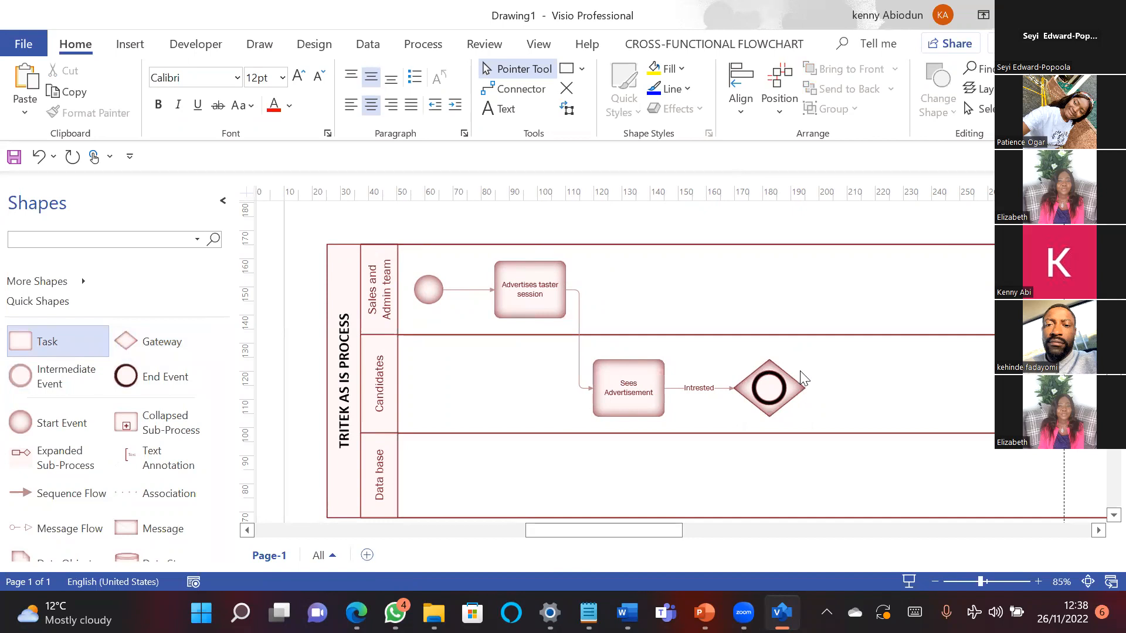
drag(656, 528, 681, 537)
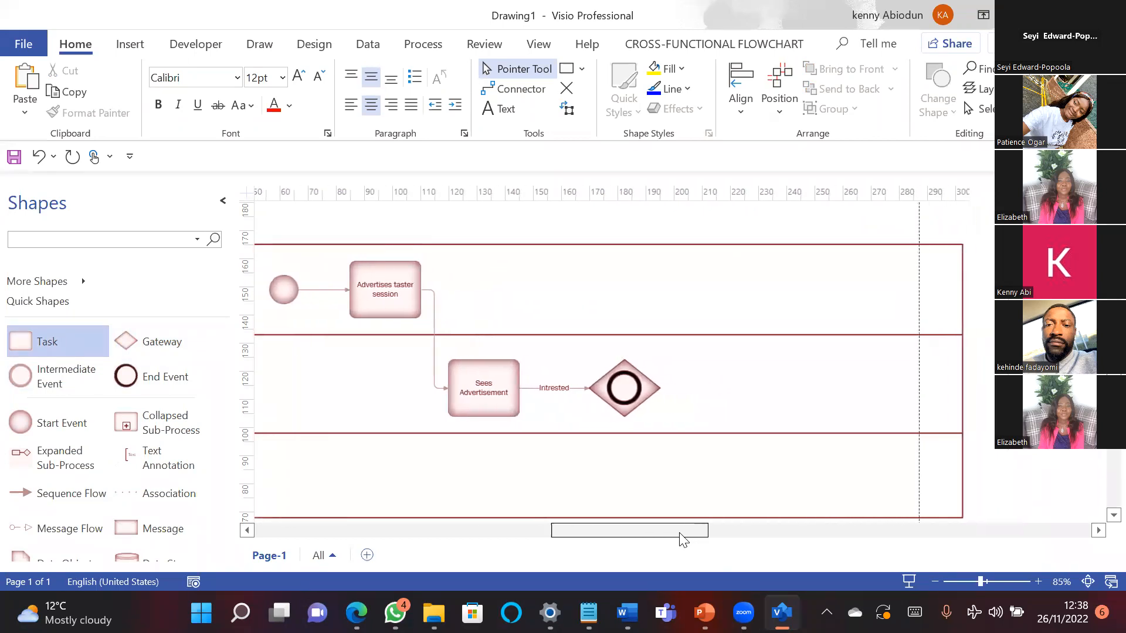
drag(66, 343, 729, 355)
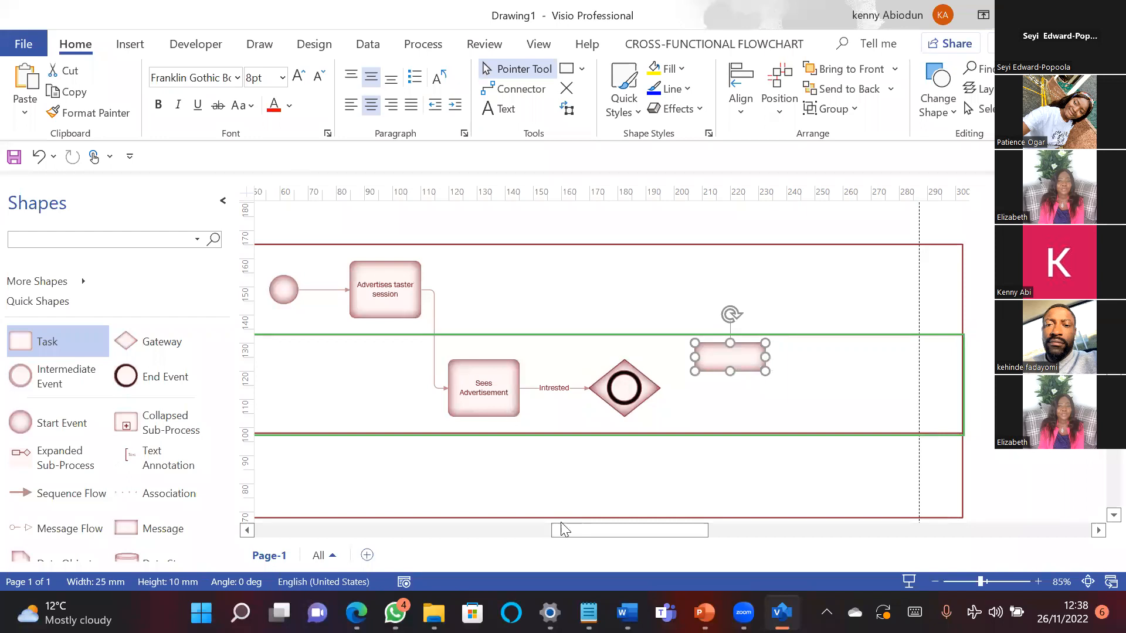
Step: Set the task type of the Advertises taster session task to Business Rule
mouse_move(556, 530)
mouse_down()
mouse_move(526, 531)
mouse_move(536, 530)
mouse_up()
click(477, 281)
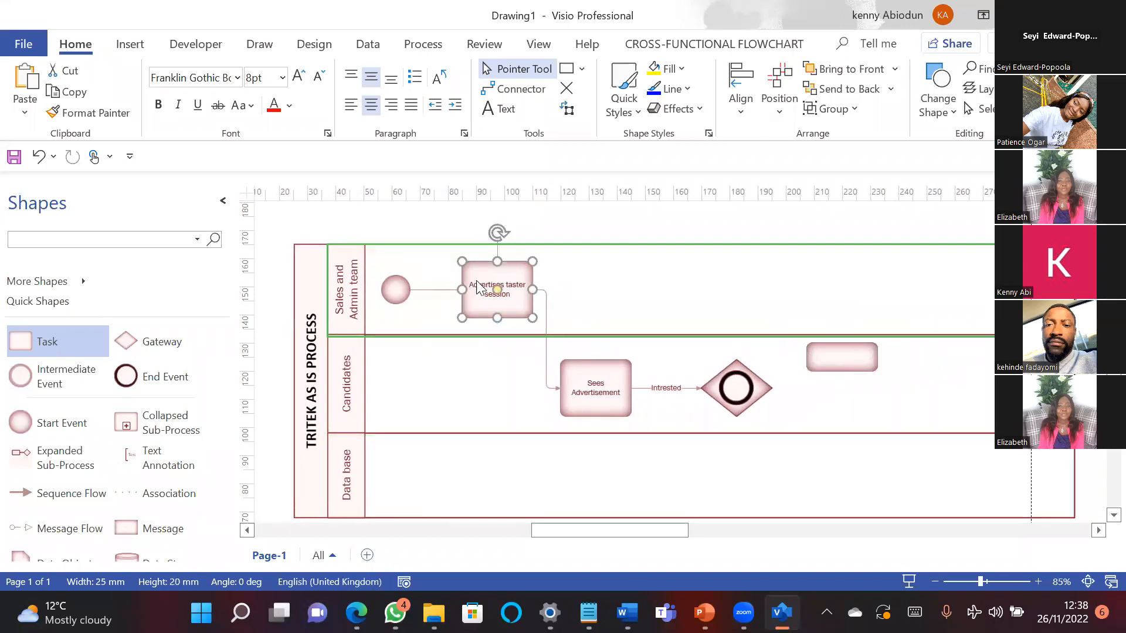
right_click(476, 286)
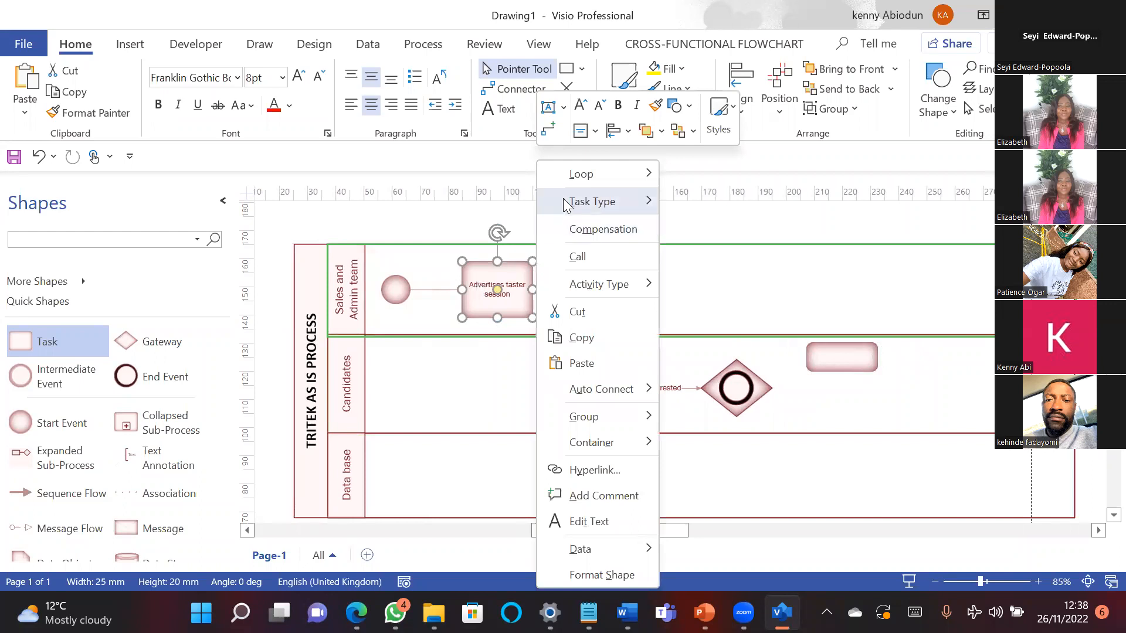
mouse_move(566, 207)
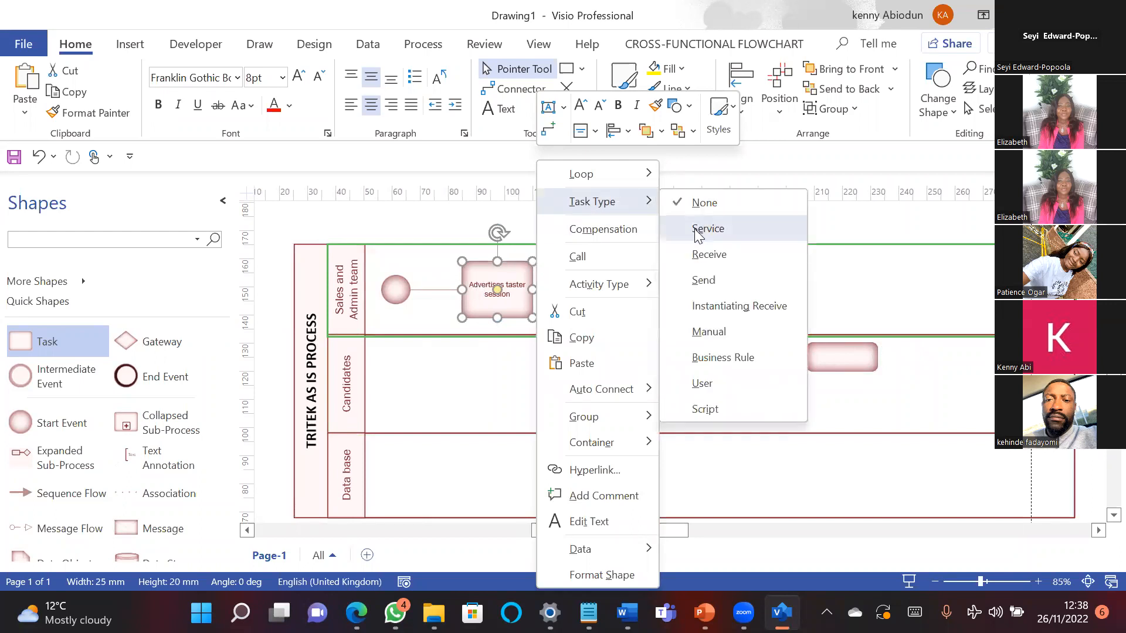
click(693, 366)
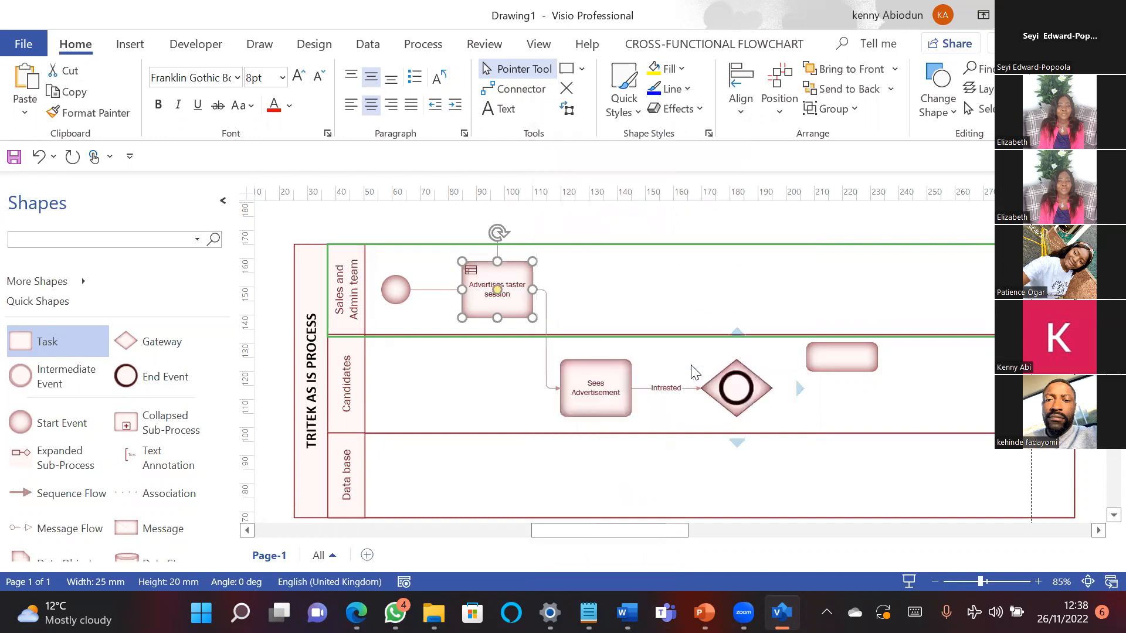
Step: Set the task type of the Sees Advertisement task to User and deselect it
click(601, 391)
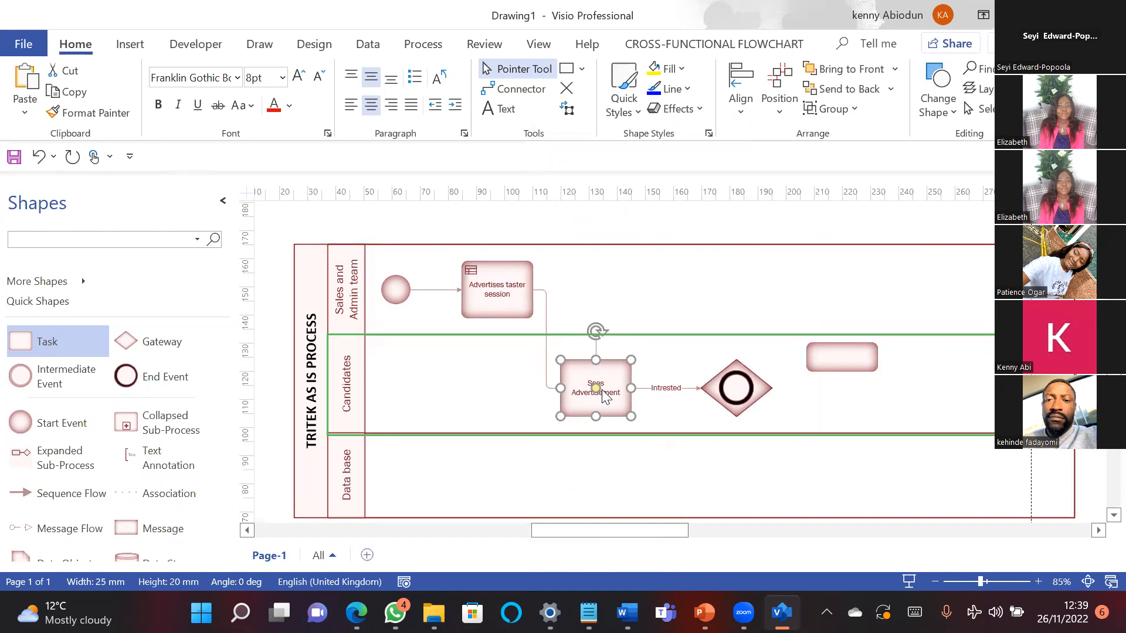
right_click(604, 397)
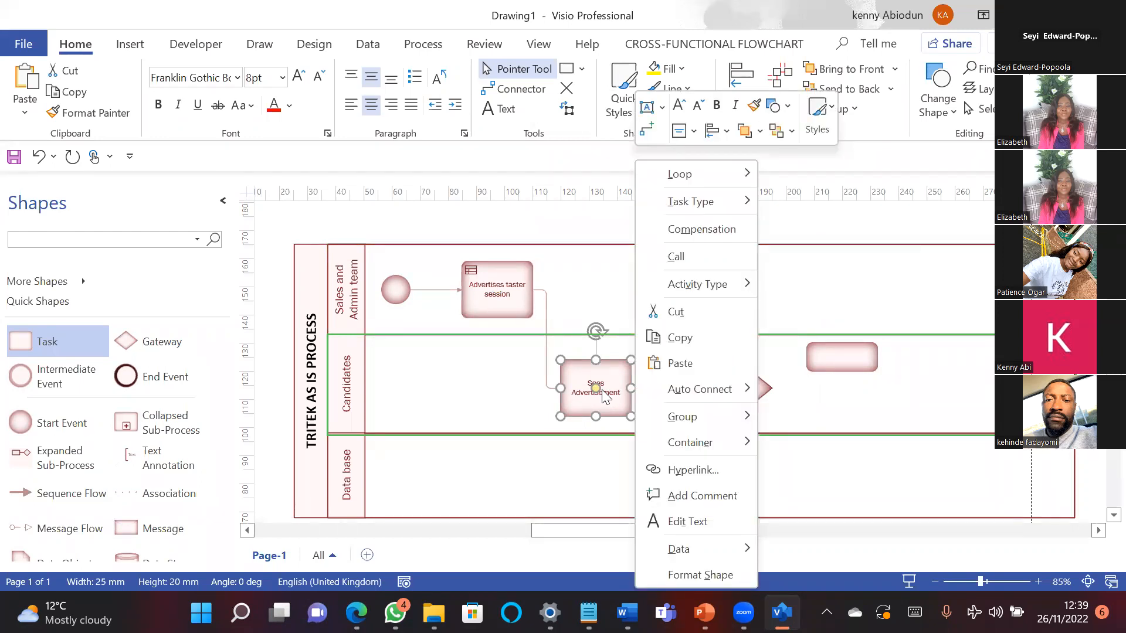
mouse_move(699, 191)
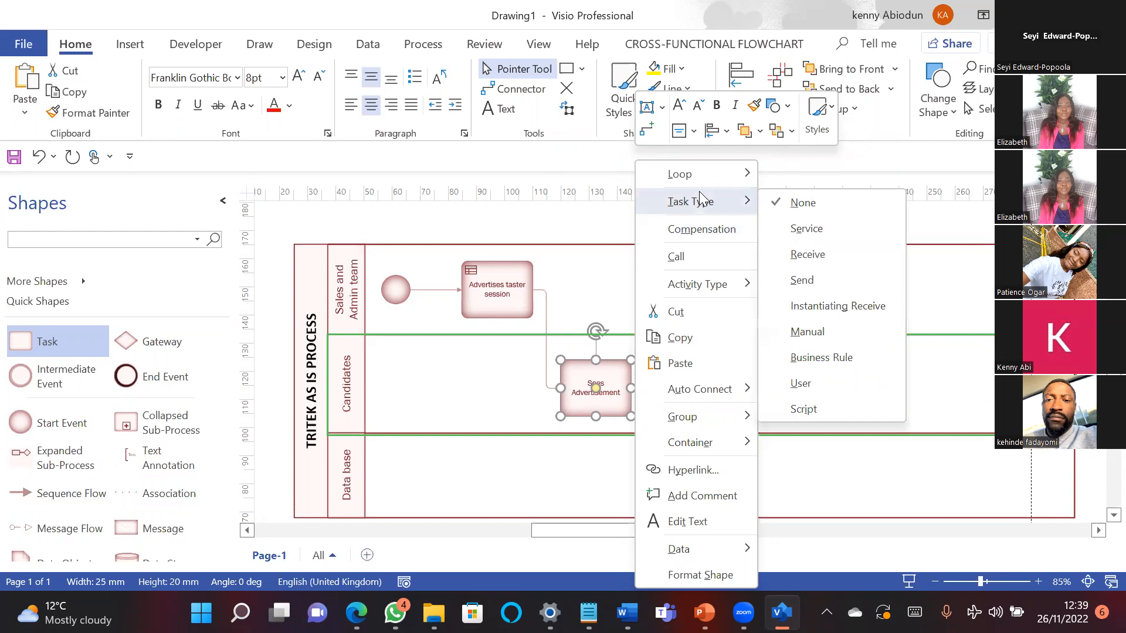
click(789, 377)
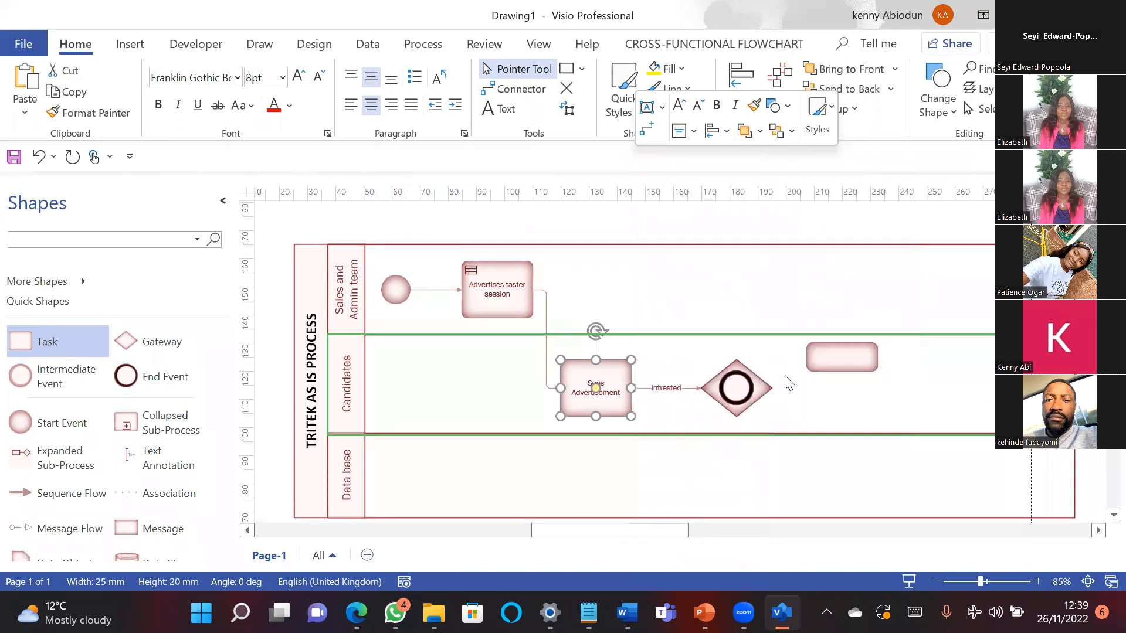
click(485, 412)
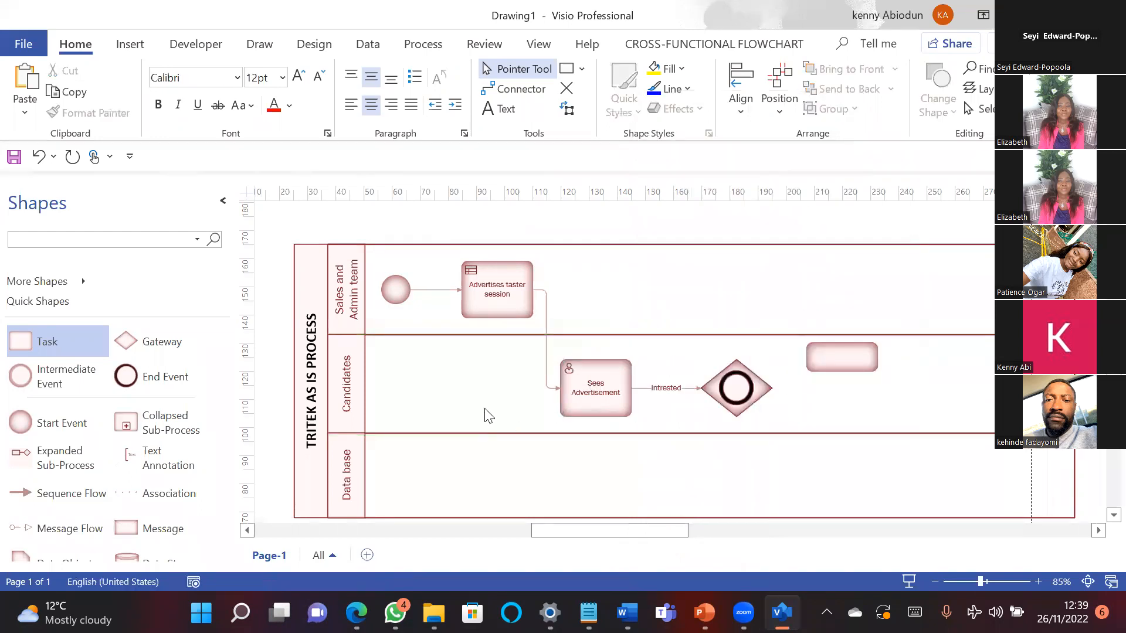
drag(564, 532, 592, 543)
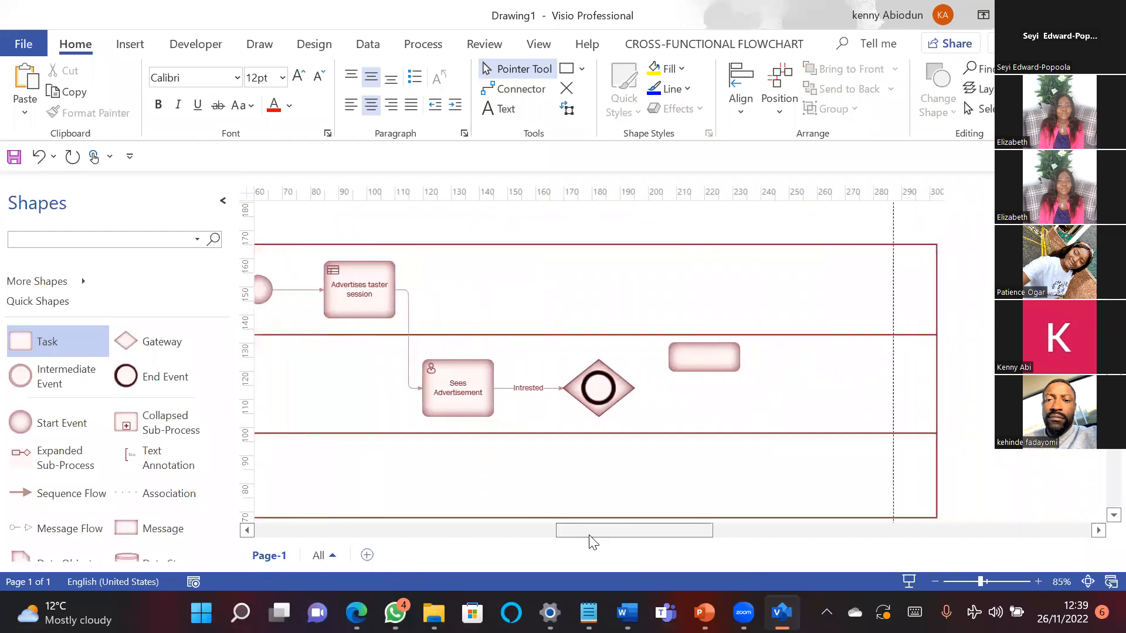
click(696, 357)
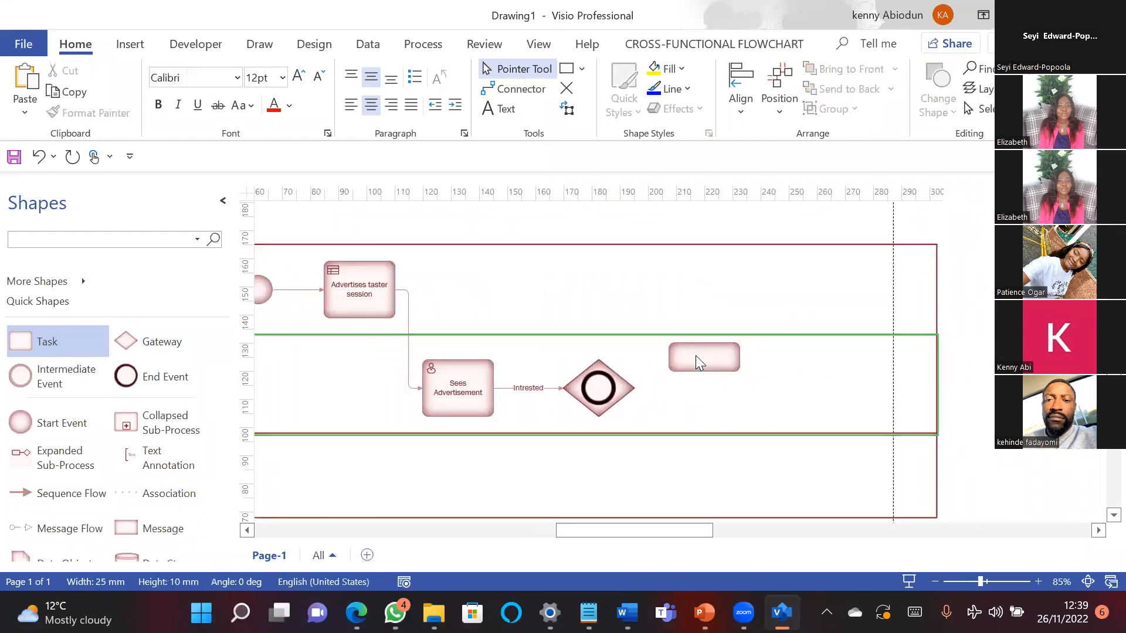
double_click(696, 356)
text(SE)
key(BackSpace)
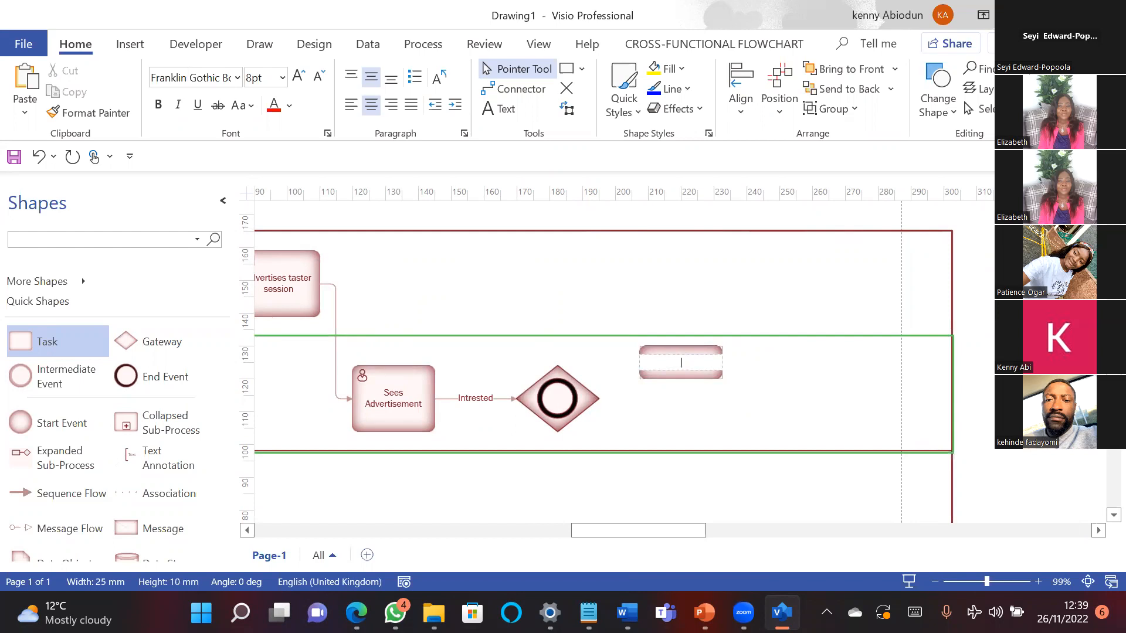
click(671, 361)
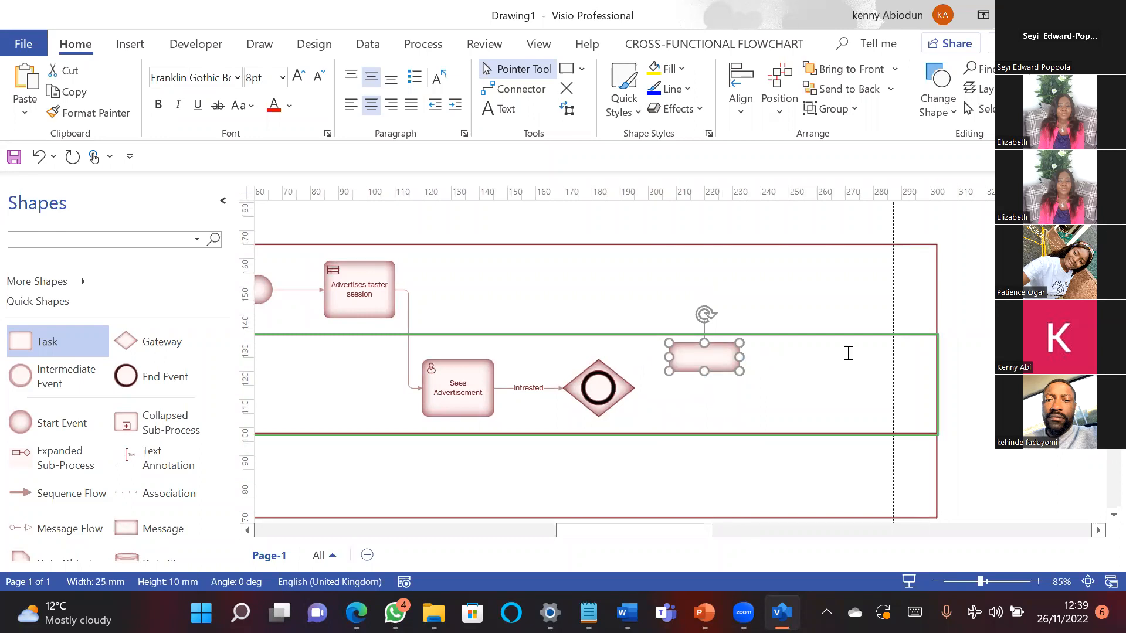
key(alt+Tab)
key(alt+Tab)
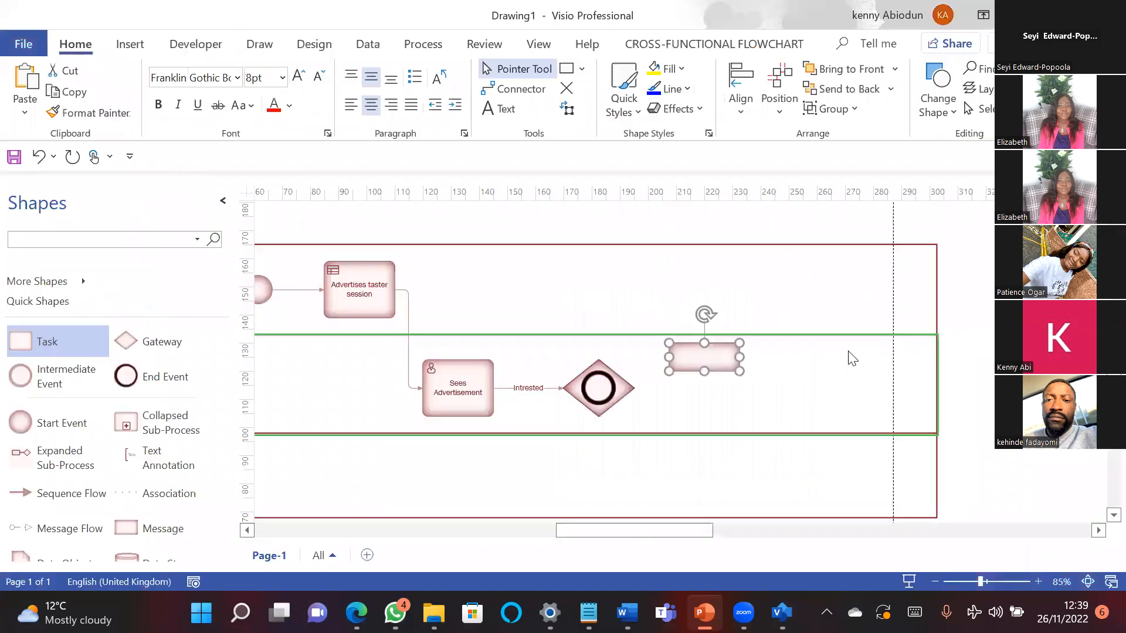
key(Escape)
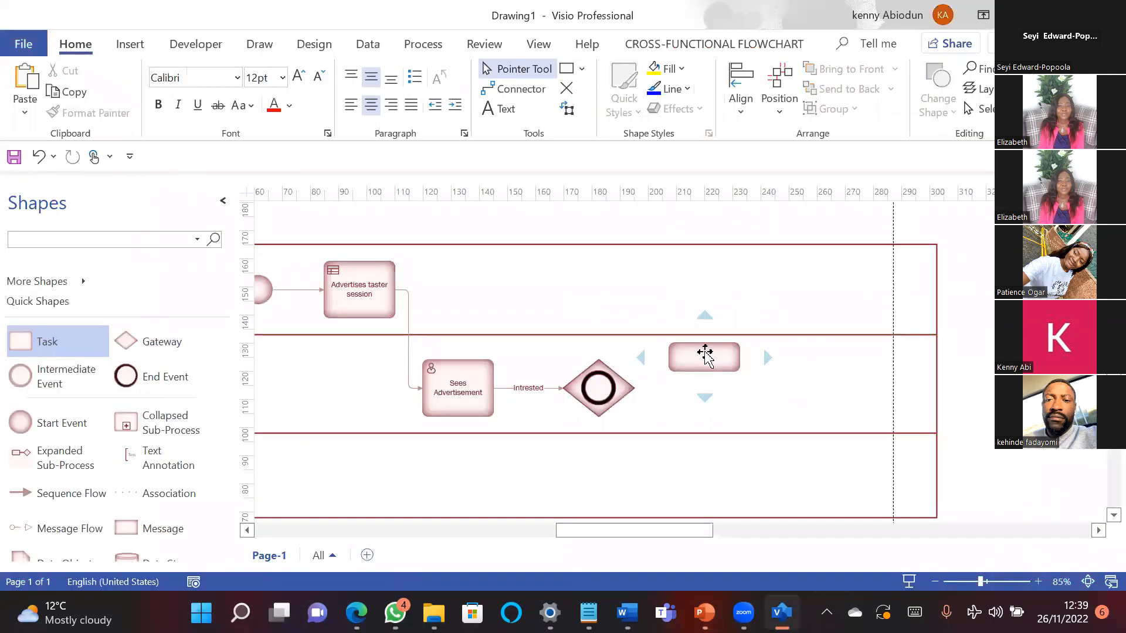
scroll(705, 351, down, 1)
key(ctrl+v)
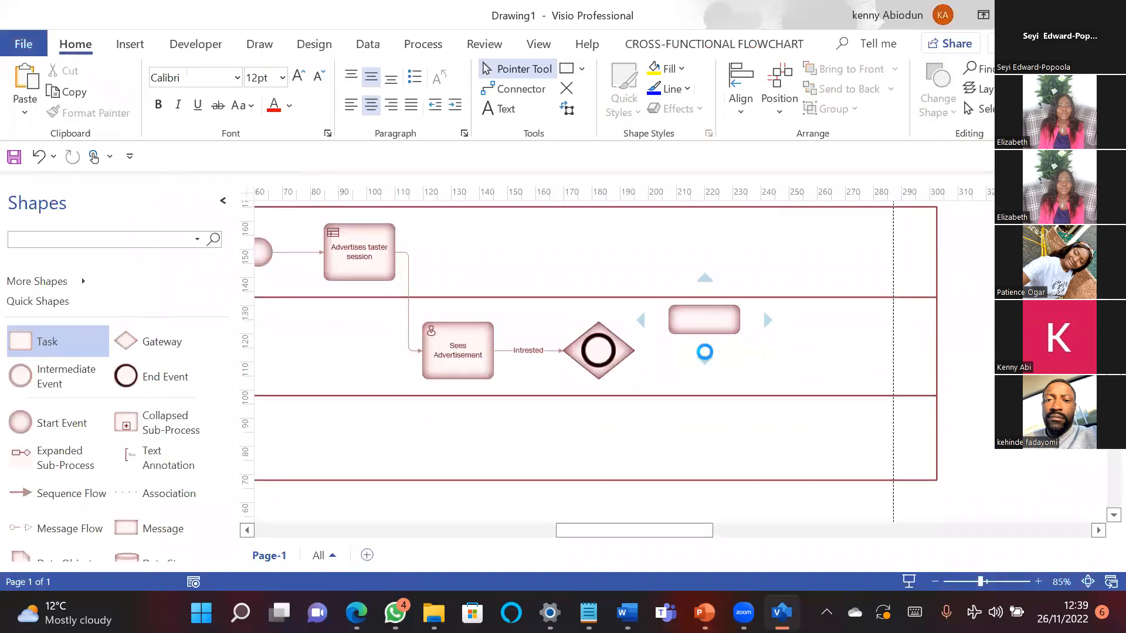
key(ctrl+z)
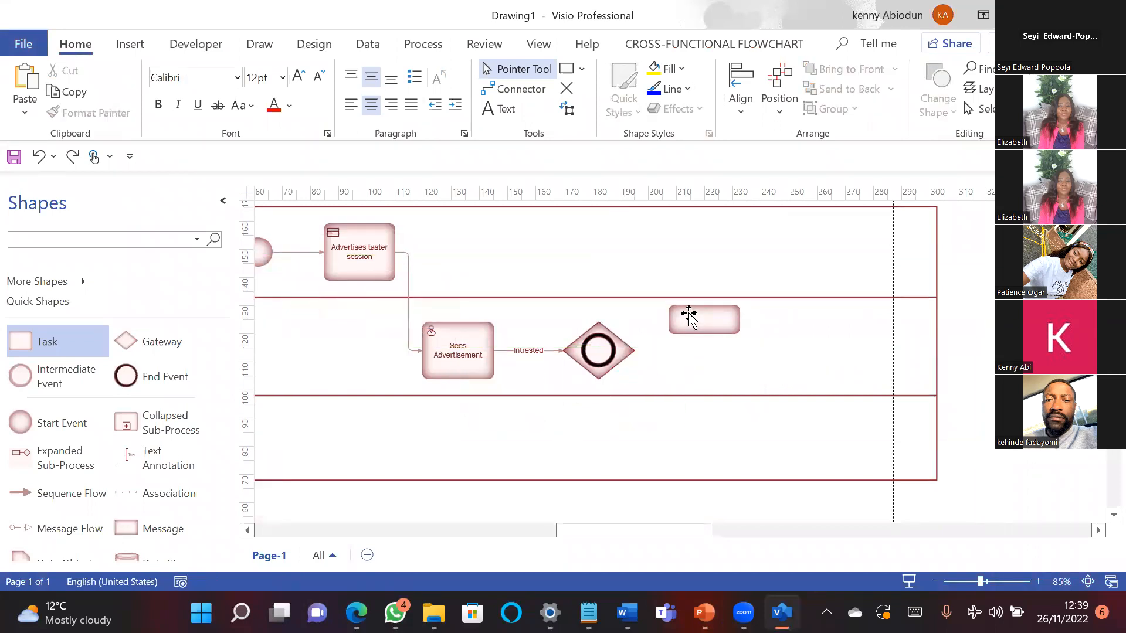
click(688, 315)
double_click(689, 314)
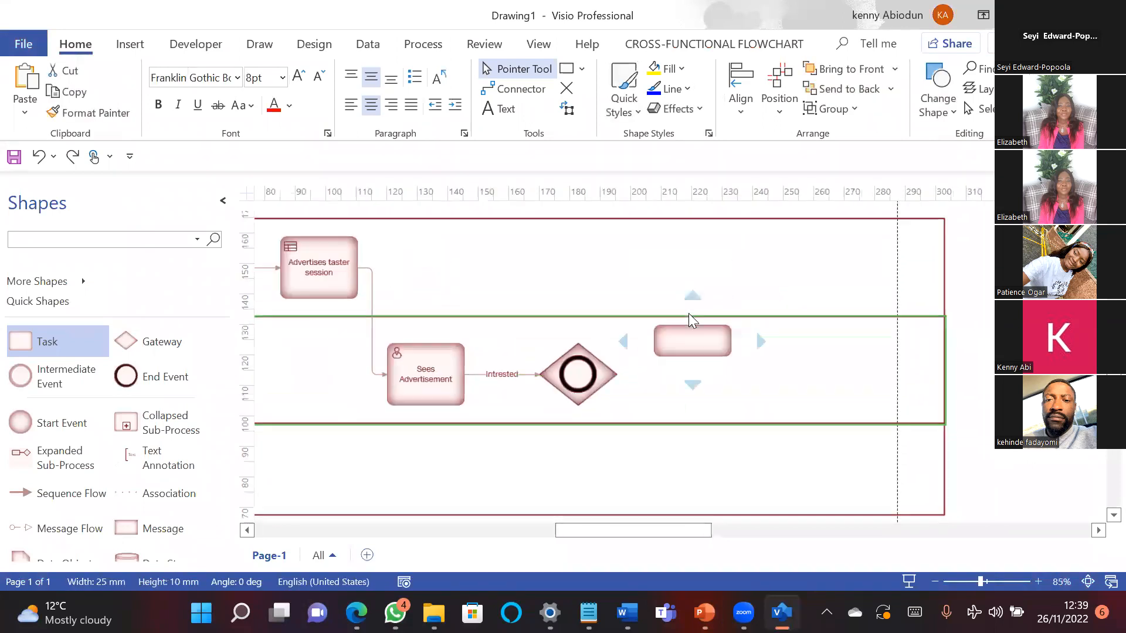
key(Escape)
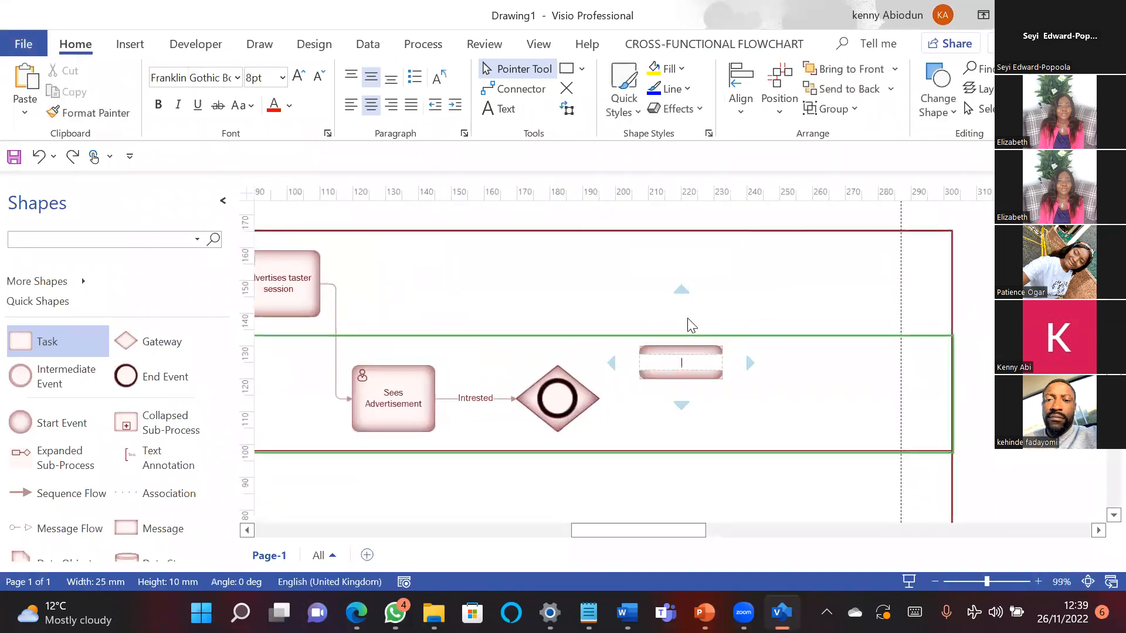
click(695, 372)
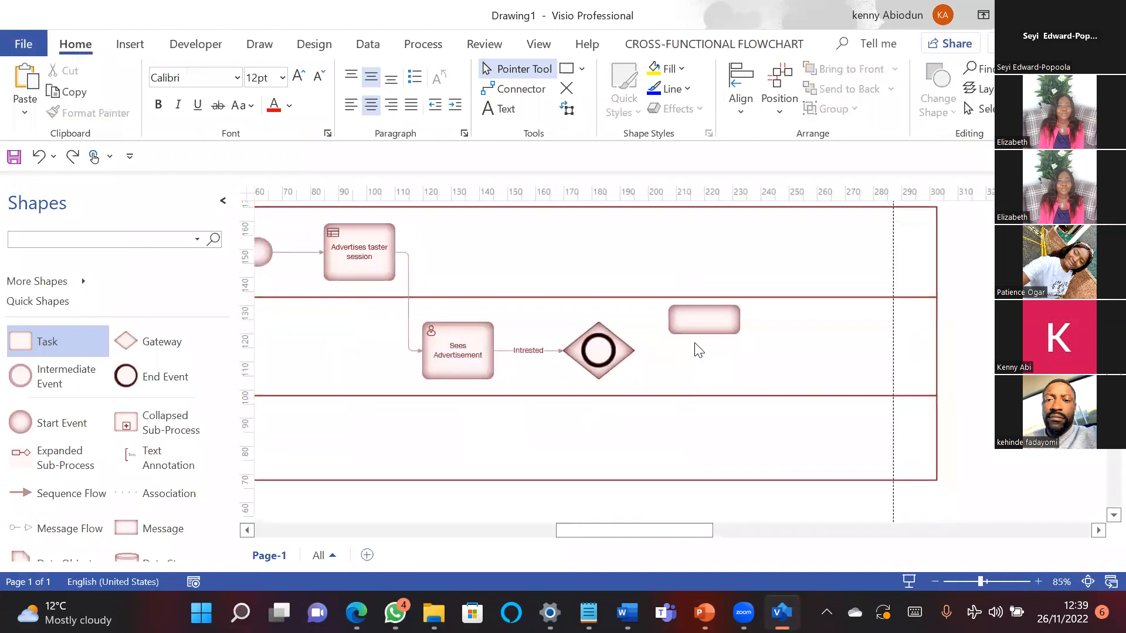
Step: Duplicate the small empty task beside the gateway three times
click(697, 326)
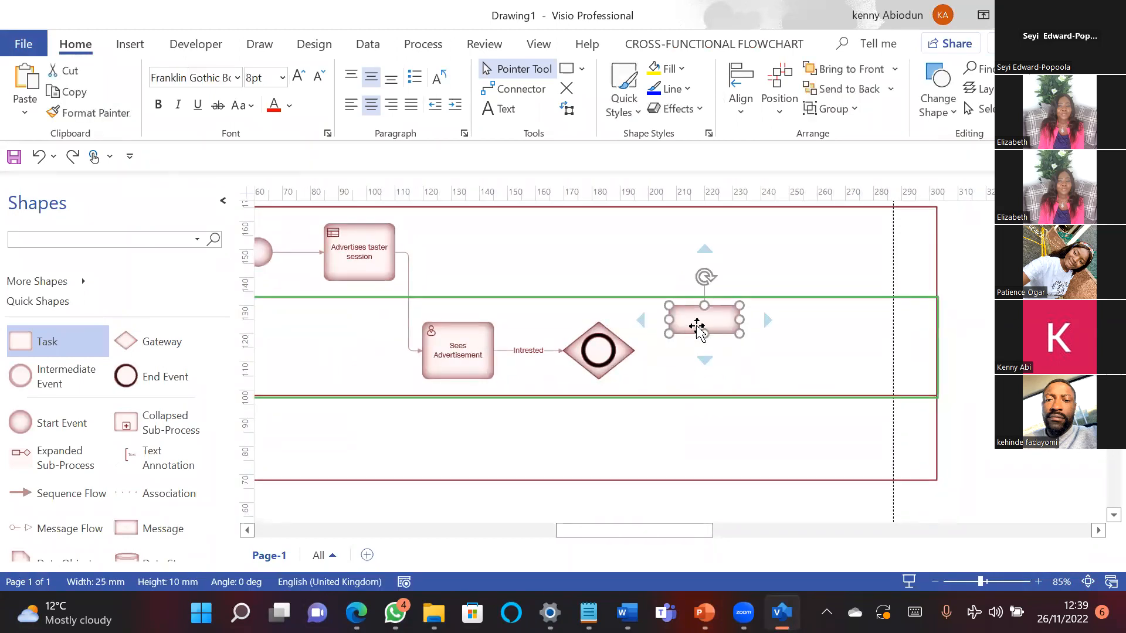
key(ctrl+d)
key(ctrl+d)
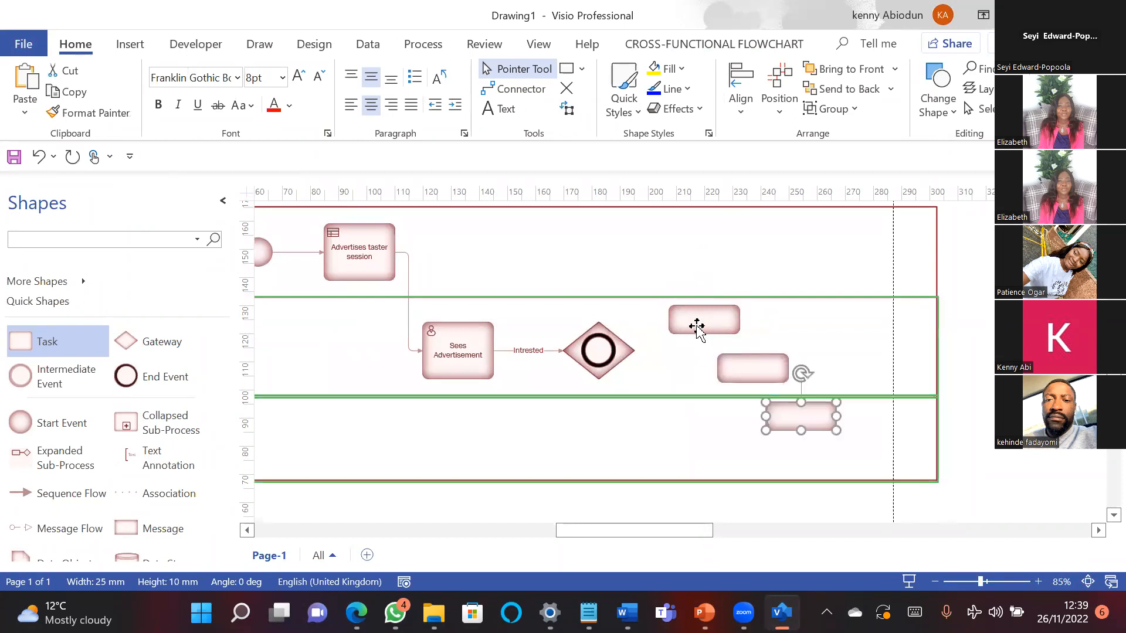
key(ctrl+d)
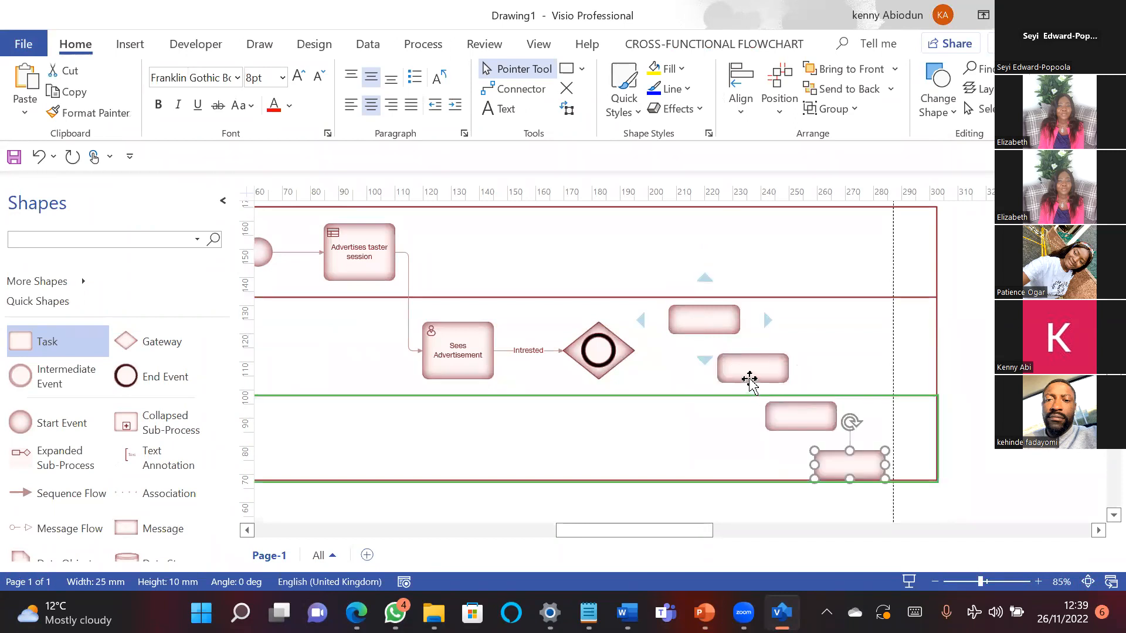
Step: Stack the three copies in a column beneath the original empty task in the Candidates lane, dismissing the incoming WhatsApp call
drag(750, 380, 703, 390)
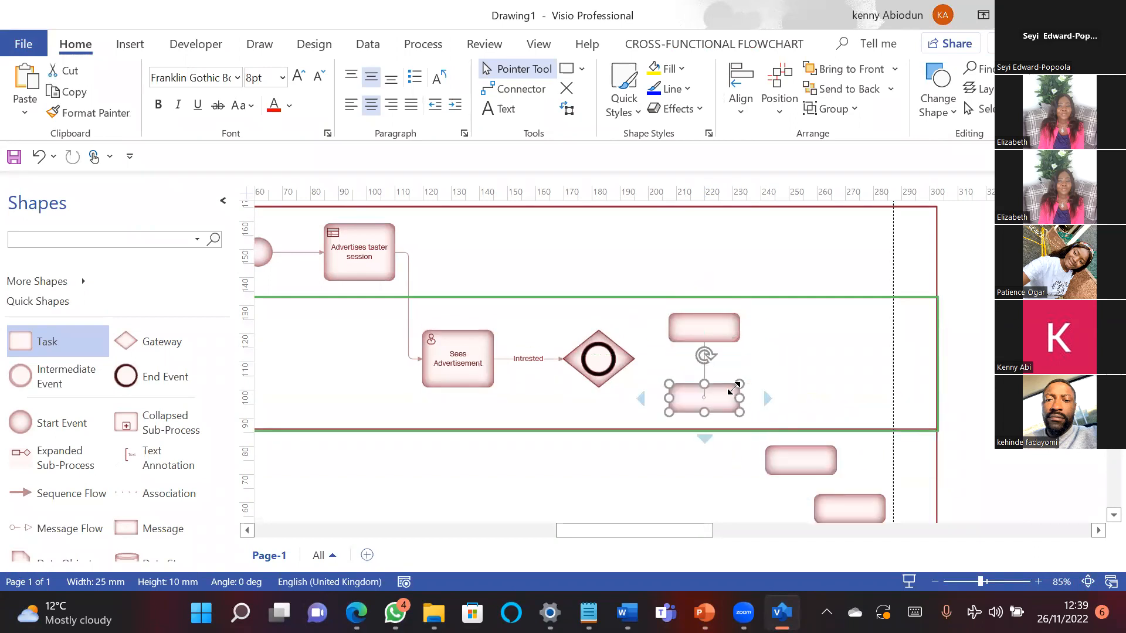
click(707, 369)
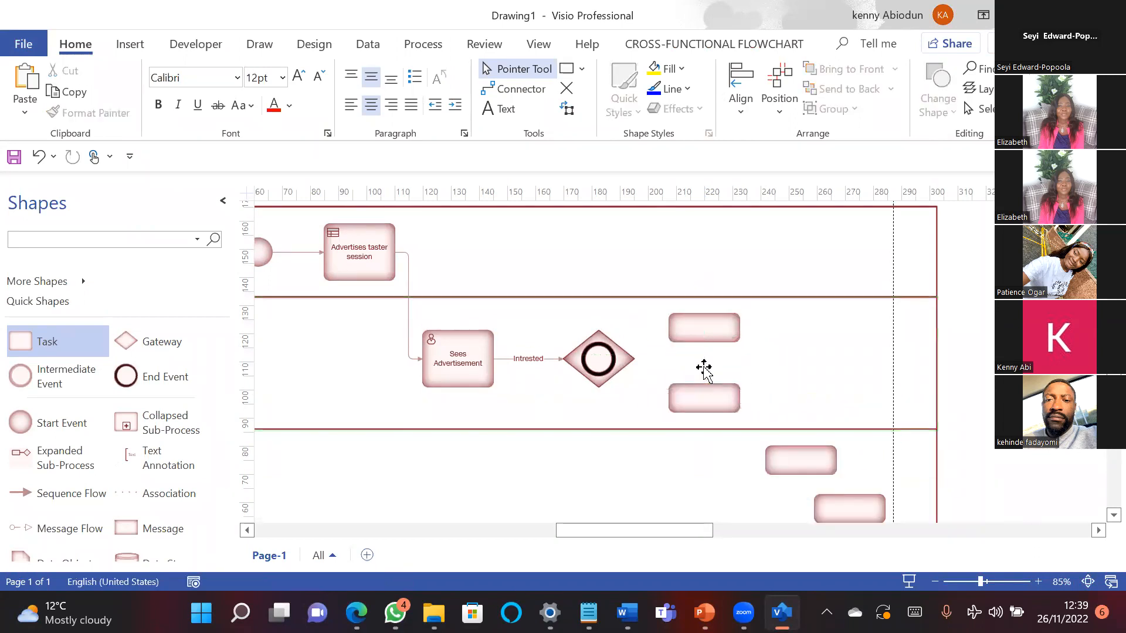
drag(694, 347, 690, 360)
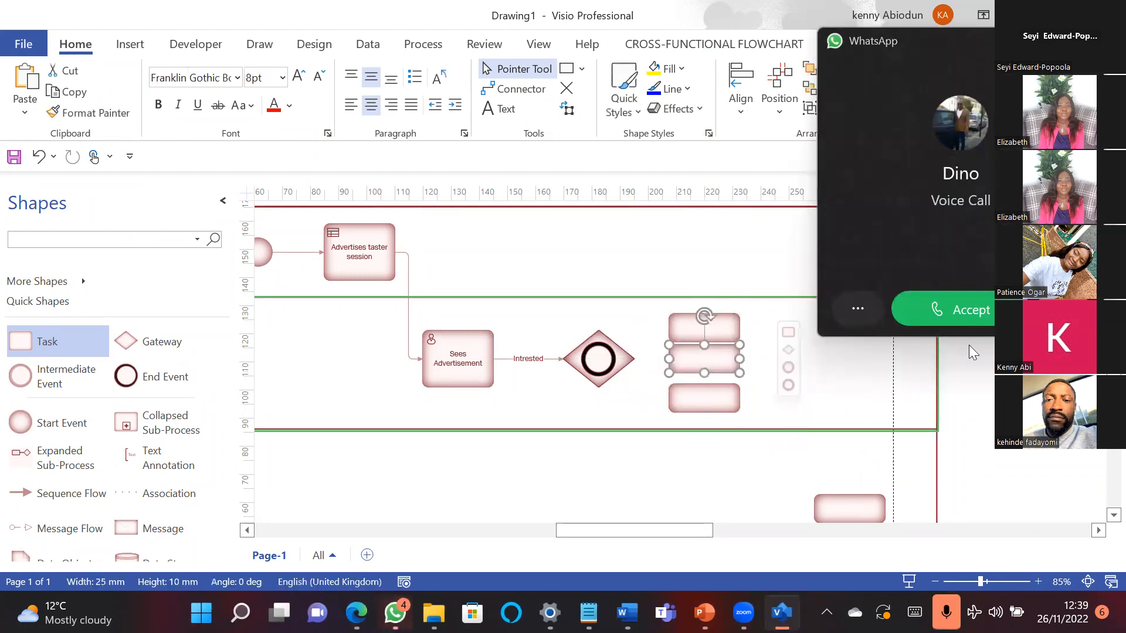
click(1063, 309)
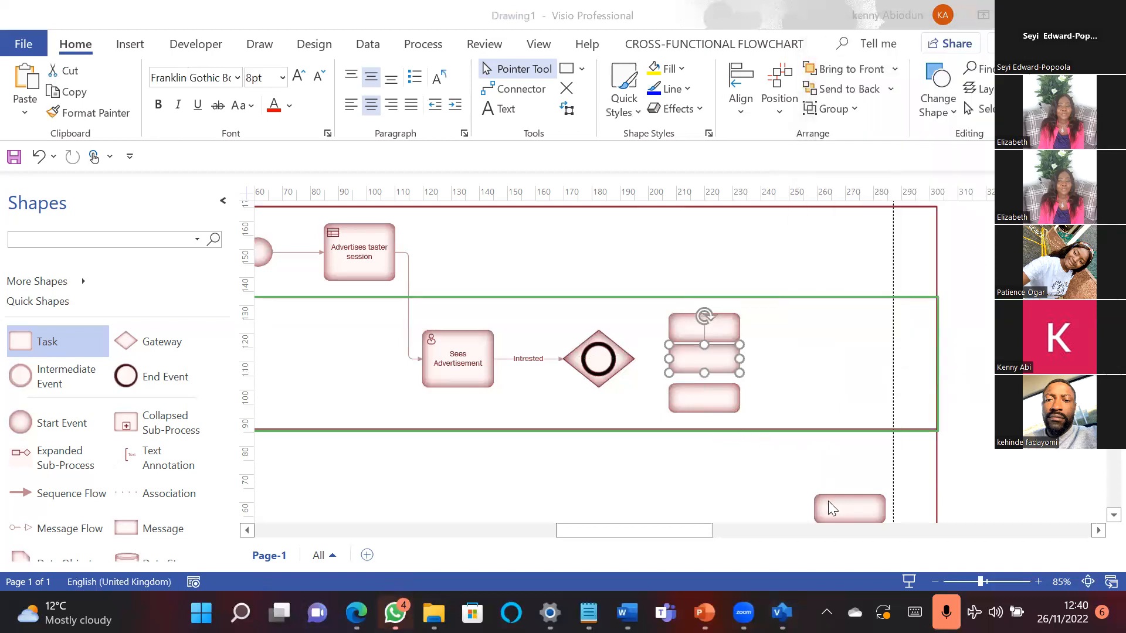
click(829, 503)
drag(829, 503, 684, 413)
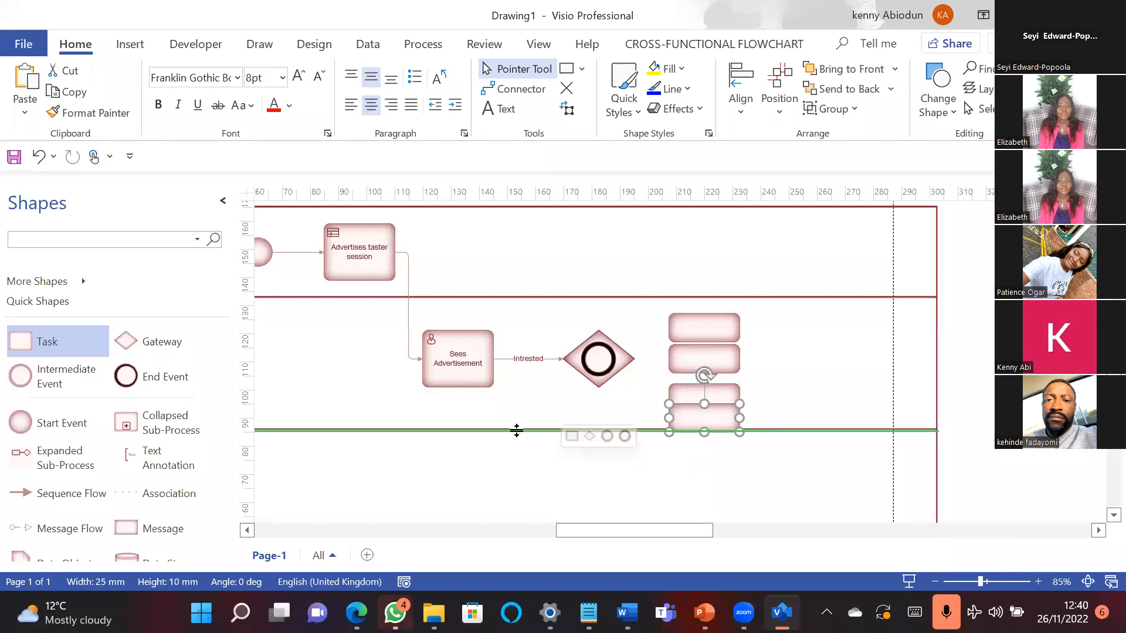
Step: Extend the Candidates lane downward to make room for the stacked tasks, and widen the swim lane diagram to the right
drag(516, 431, 519, 451)
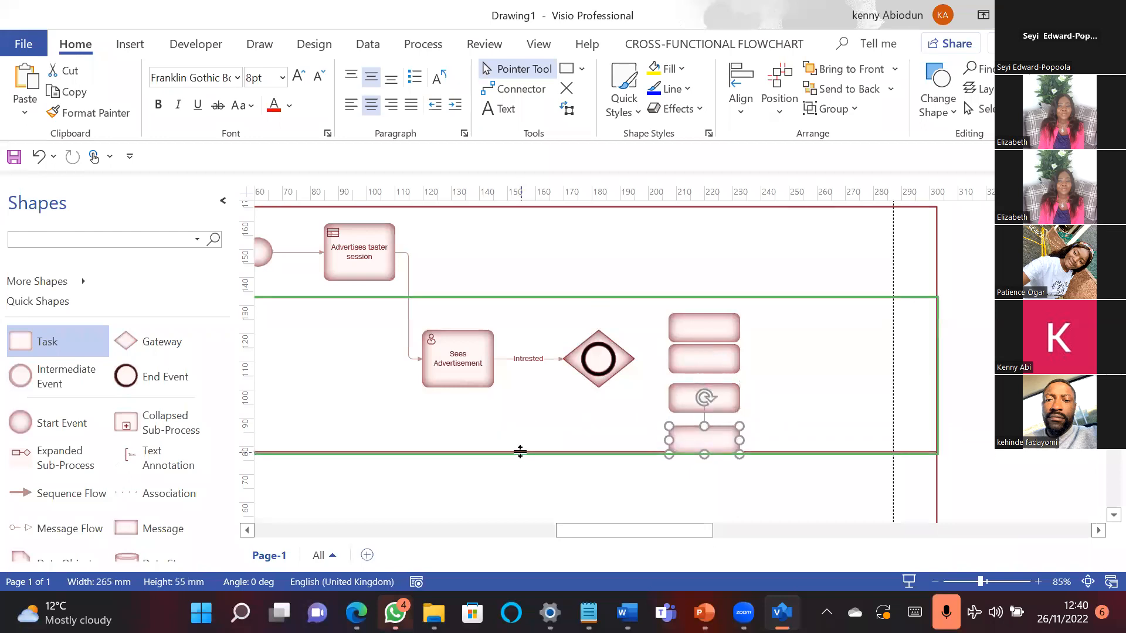
click(724, 360)
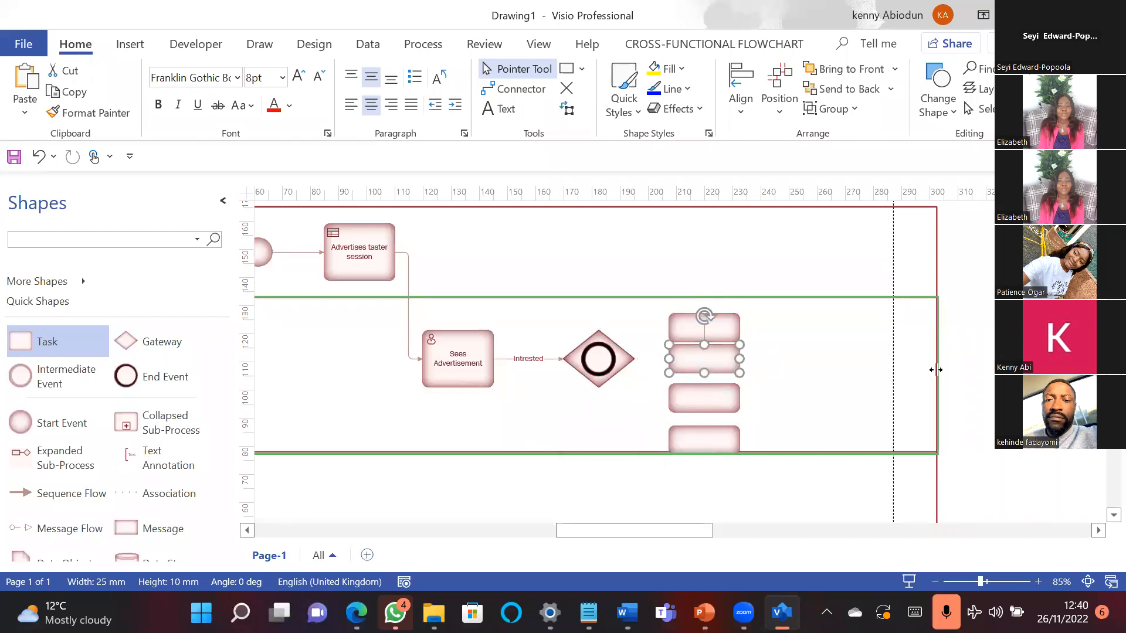
drag(938, 369, 1106, 377)
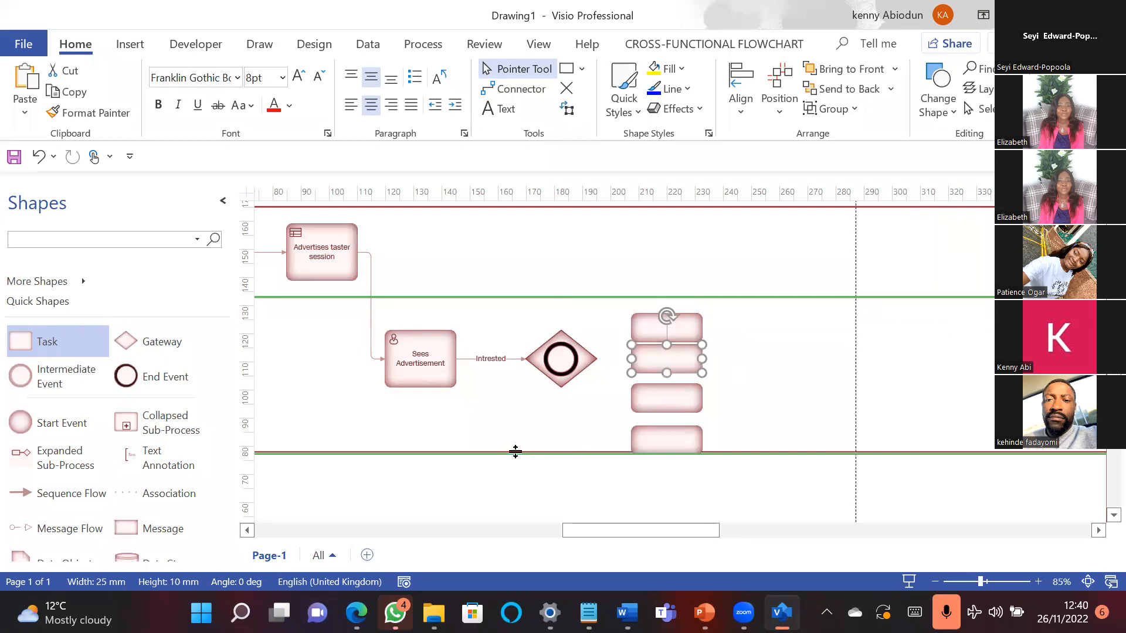
drag(515, 452, 514, 475)
Step: Move the lowest empty task up off the Candidates lane's lower border, and apply Auto Align to the four stacked tasks
click(664, 464)
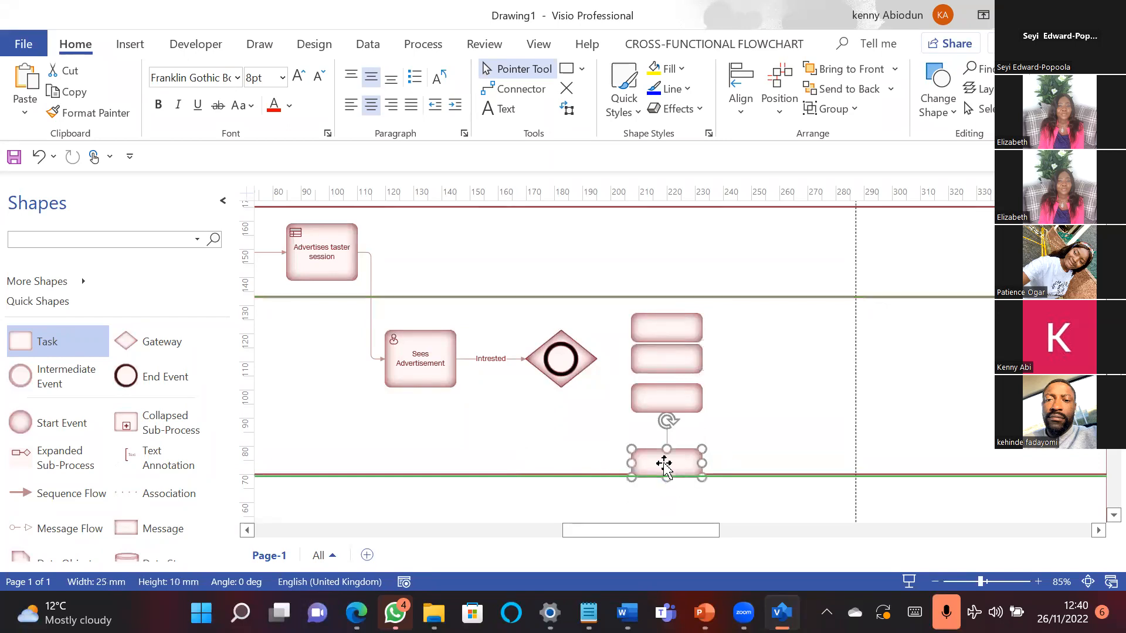
drag(664, 463, 664, 450)
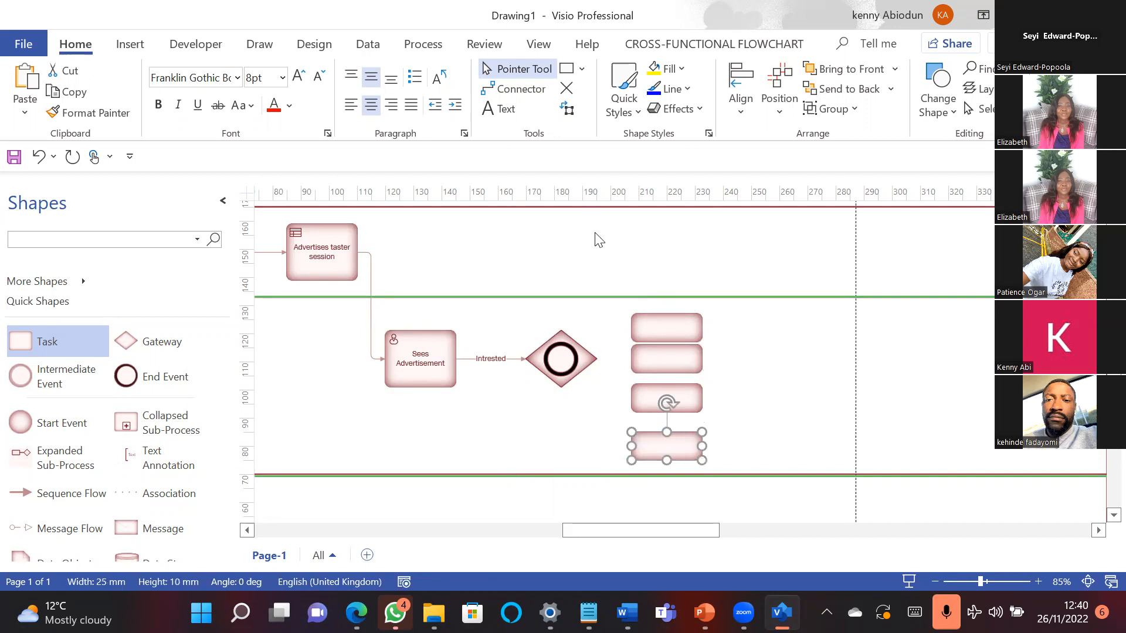
drag(595, 233, 725, 483)
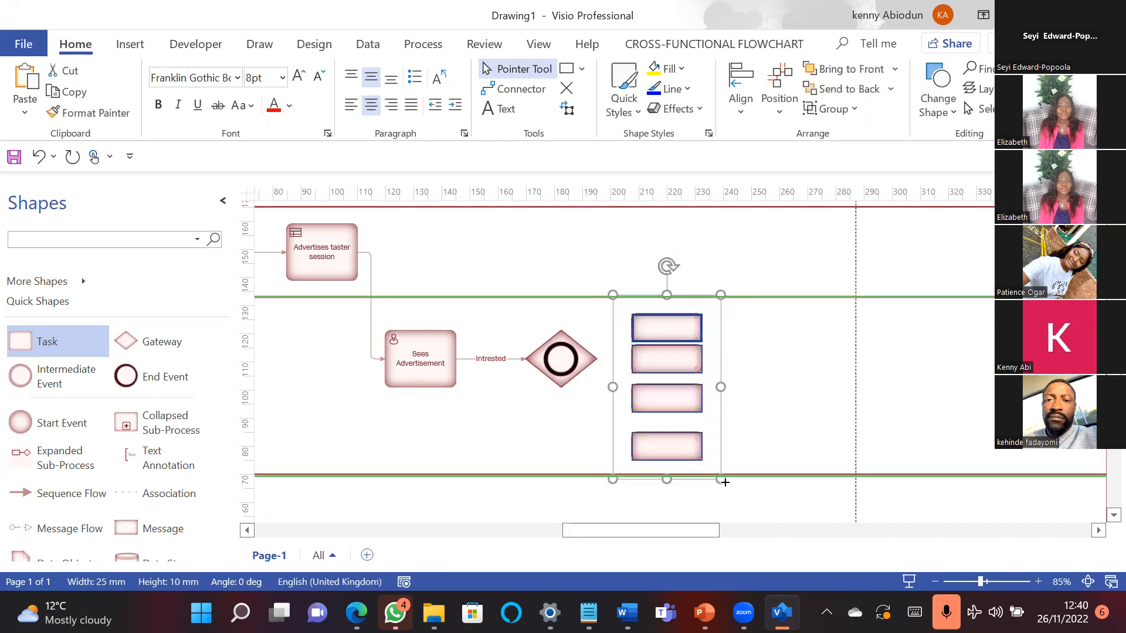
click(738, 103)
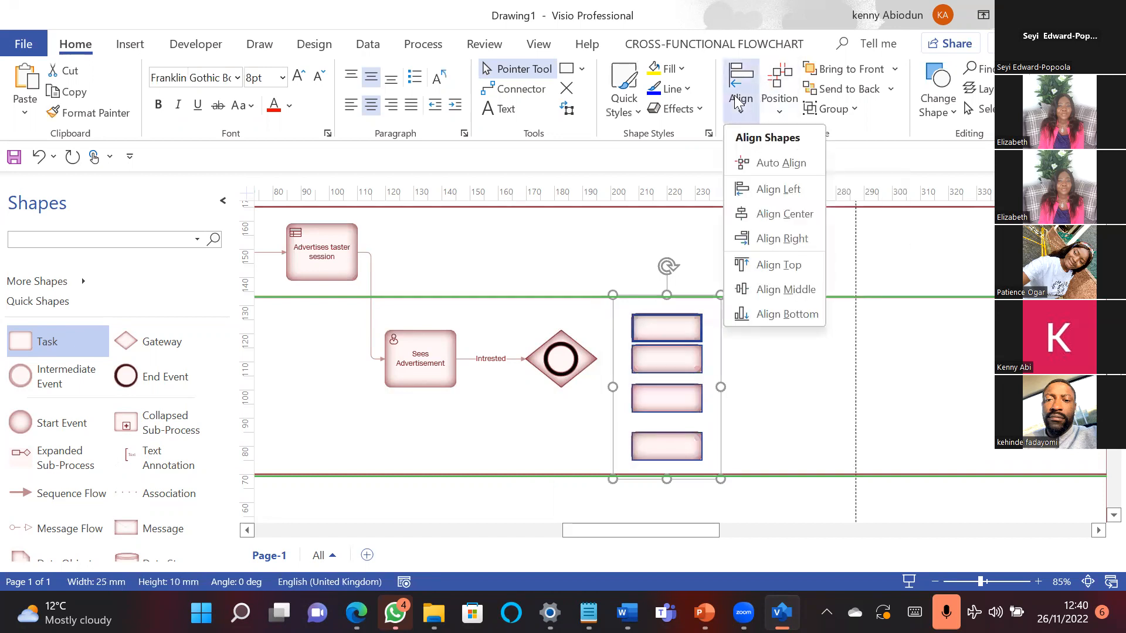
click(749, 166)
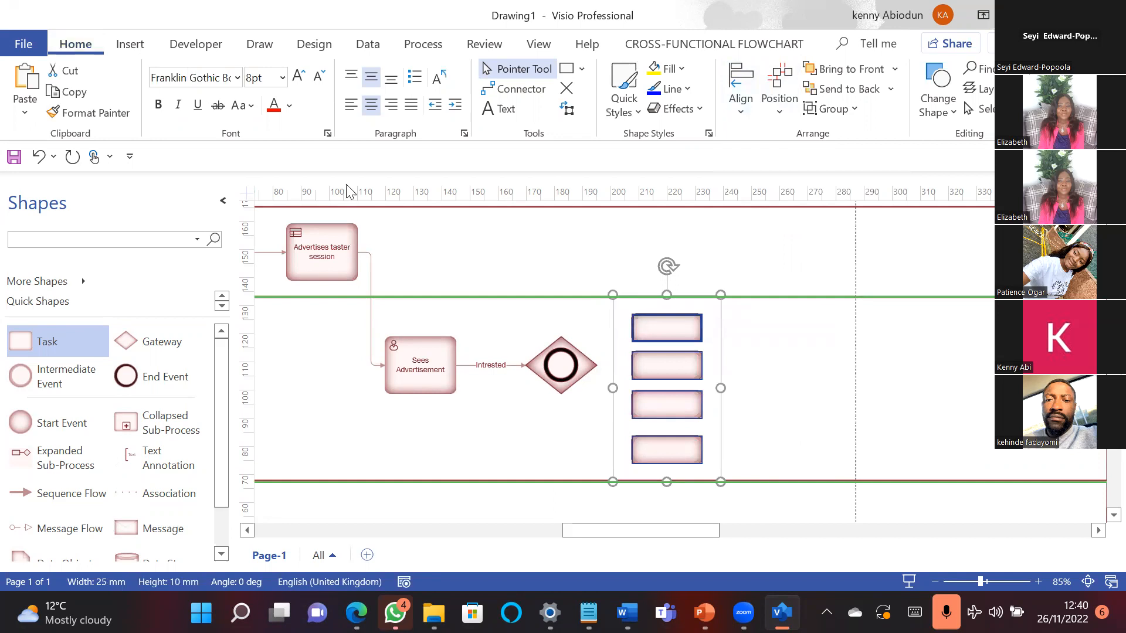
Step: Reselect the four stacked empty tasks in the Candidates lane and apply Auto Align to them again
scroll(610, 260, down, 2)
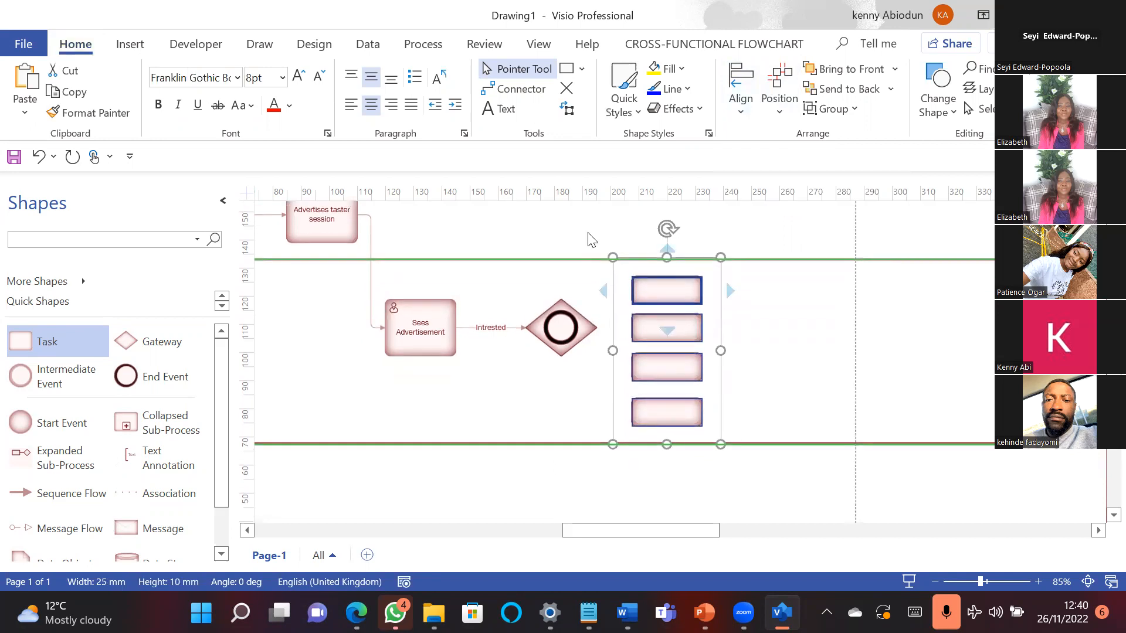
click(590, 238)
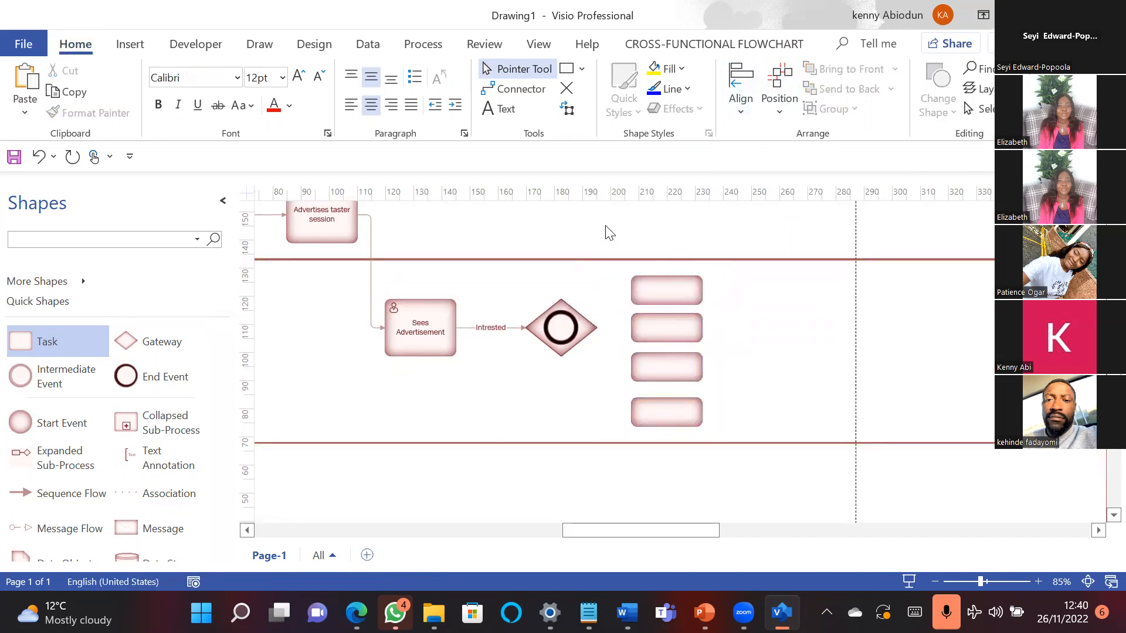
drag(584, 217, 779, 472)
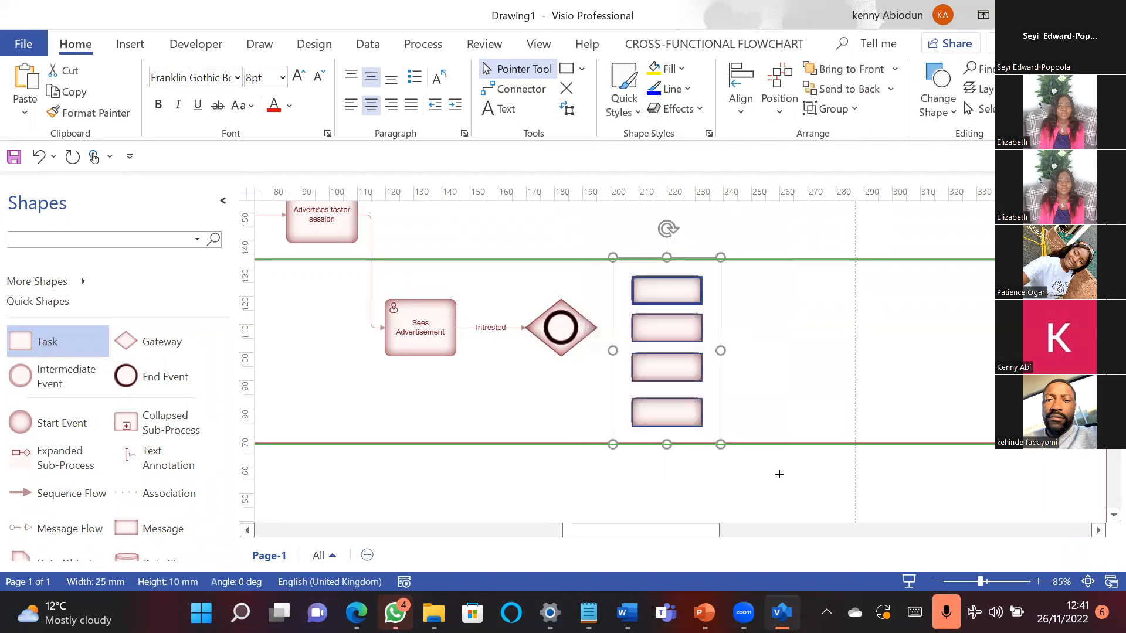
click(741, 94)
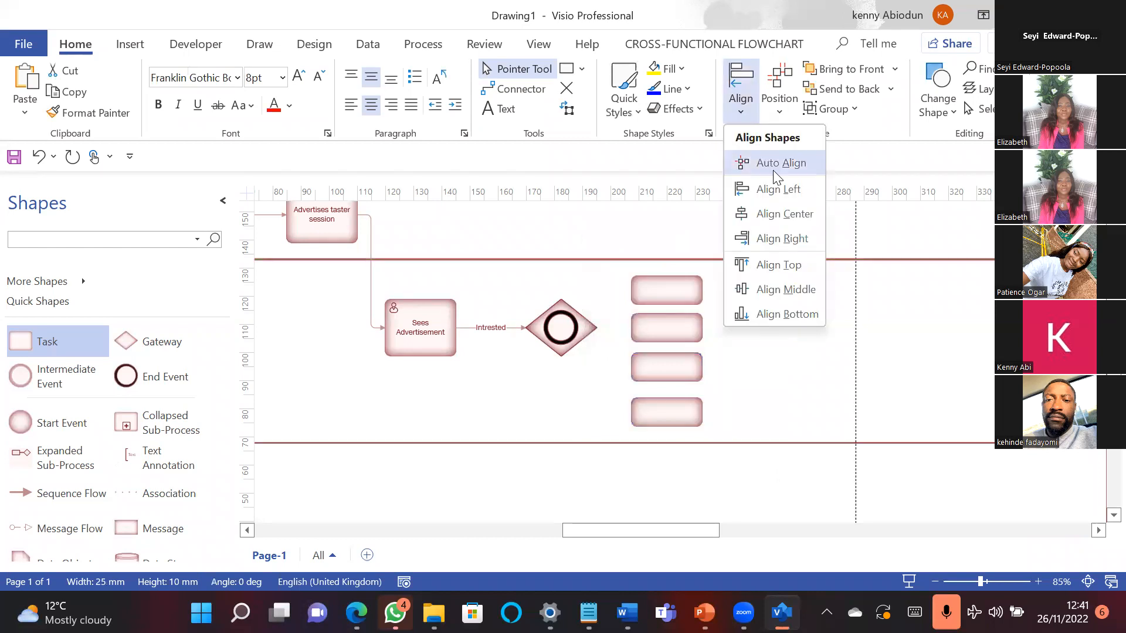
click(773, 169)
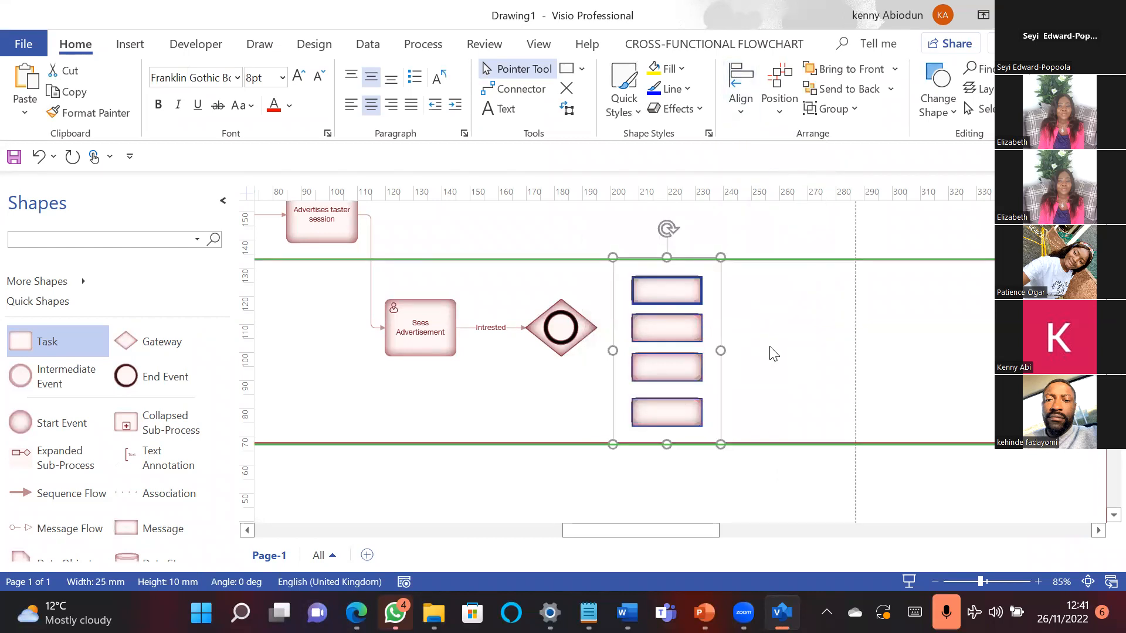
click(529, 360)
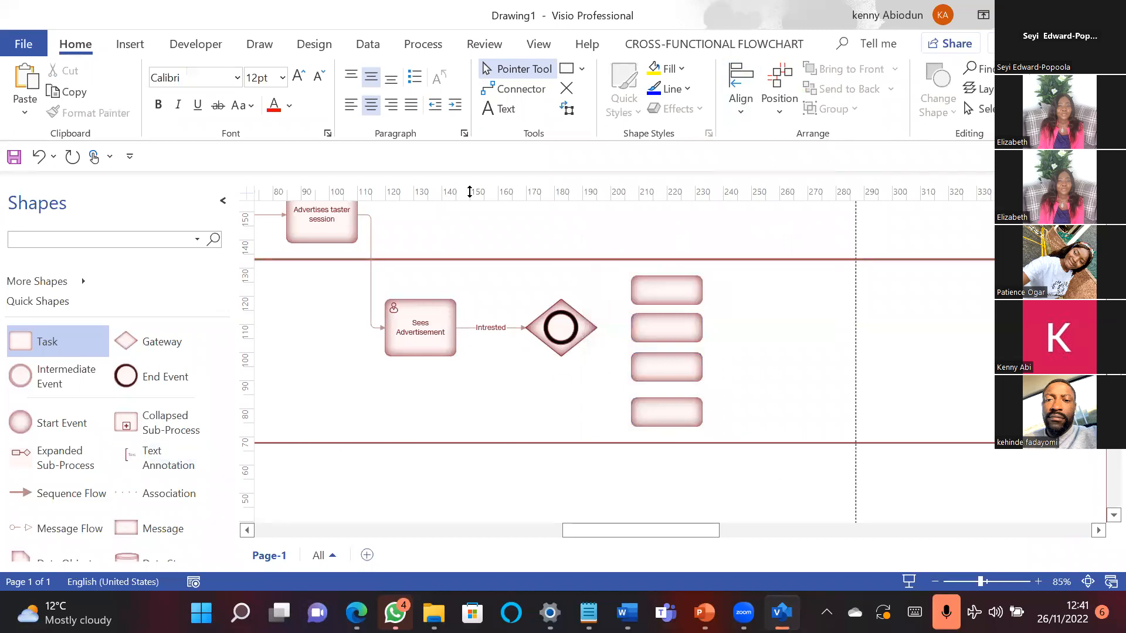
click(513, 90)
drag(589, 328, 596, 329)
drag(618, 411, 631, 419)
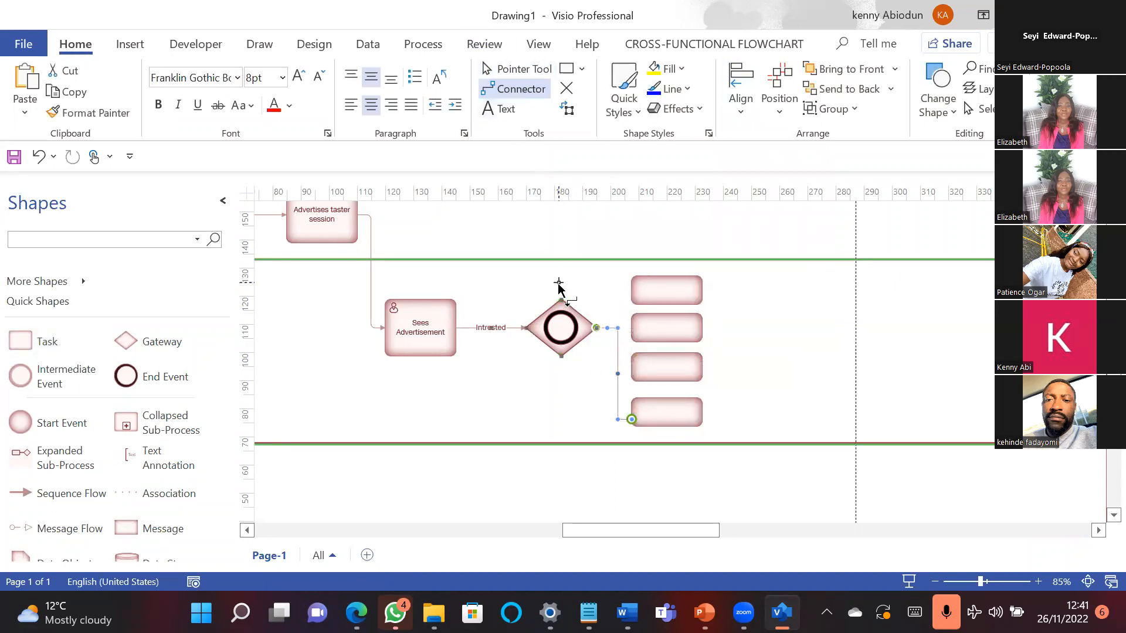
key(ctrl+z)
click(579, 333)
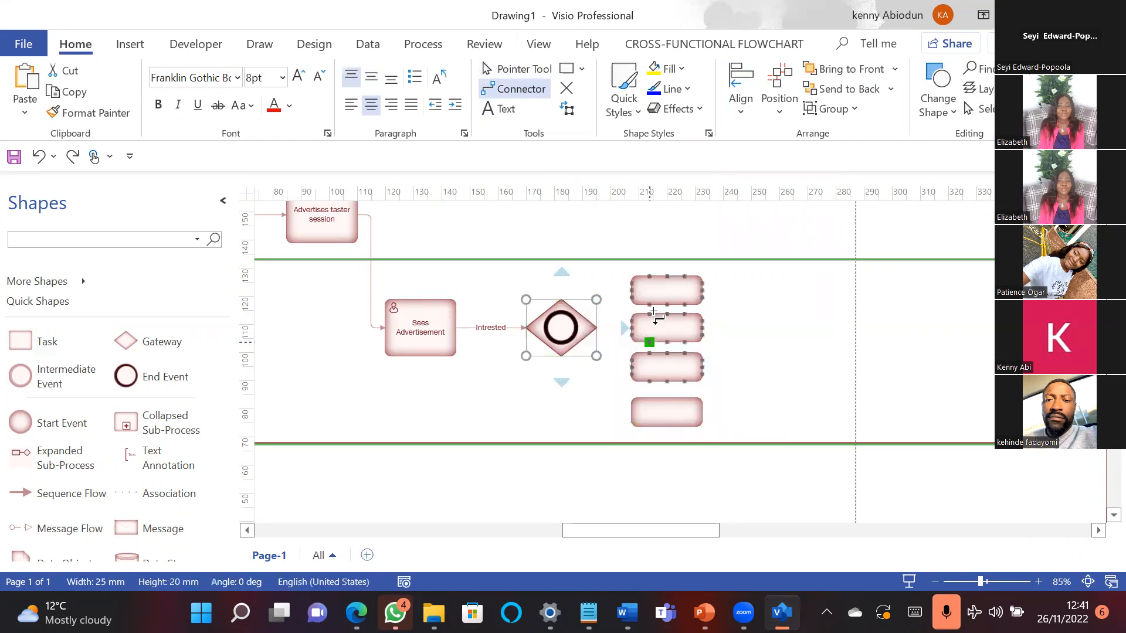
click(512, 69)
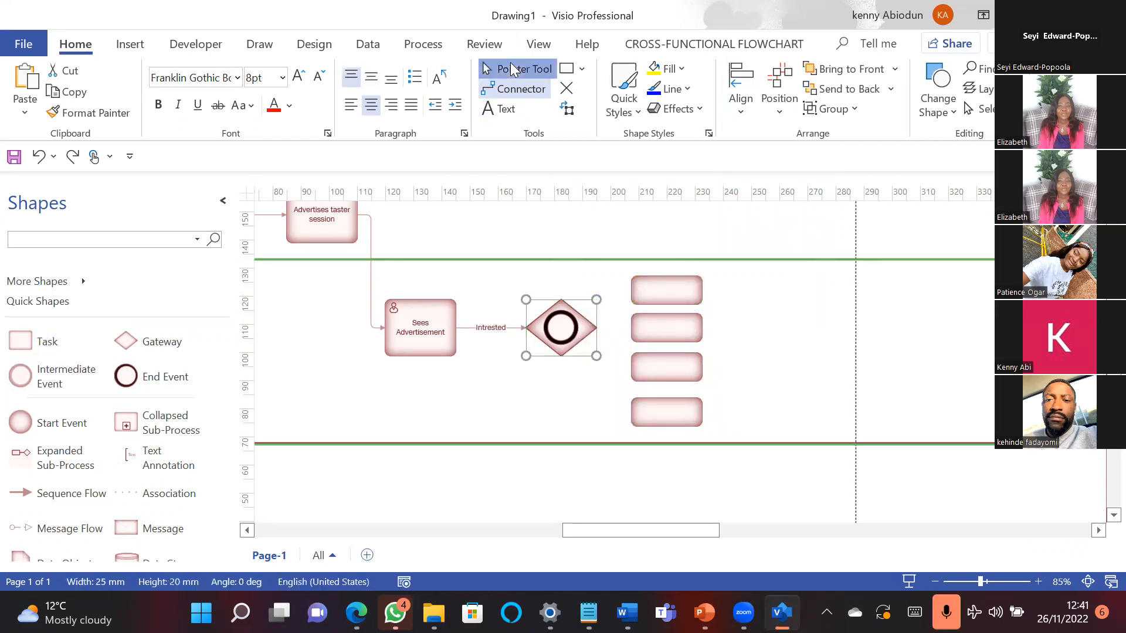
Step: Label the uppermost stacked task "Sends dm" and the second one "Calls tritek"
click(672, 294)
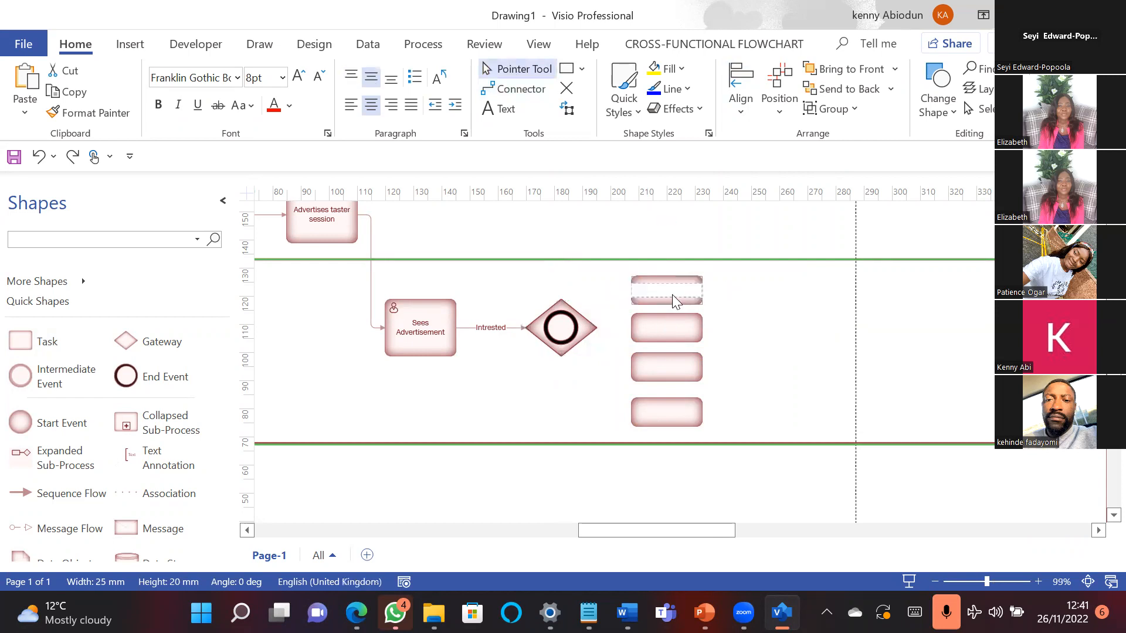
text(Sen)
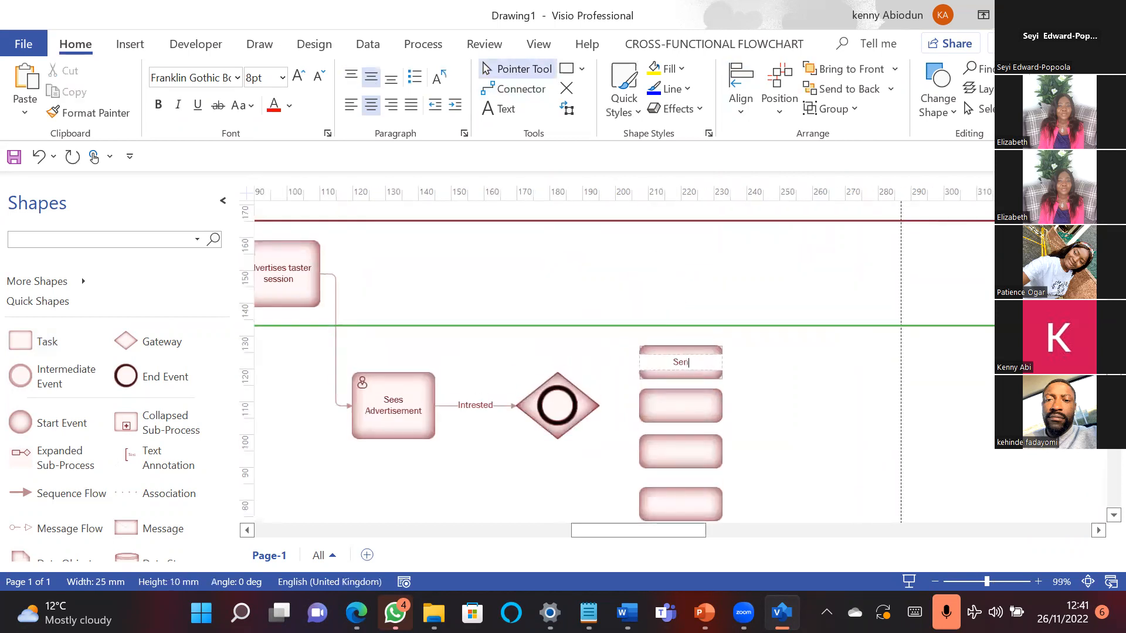
text(ds dm)
double_click(683, 399)
text(Calls trite)
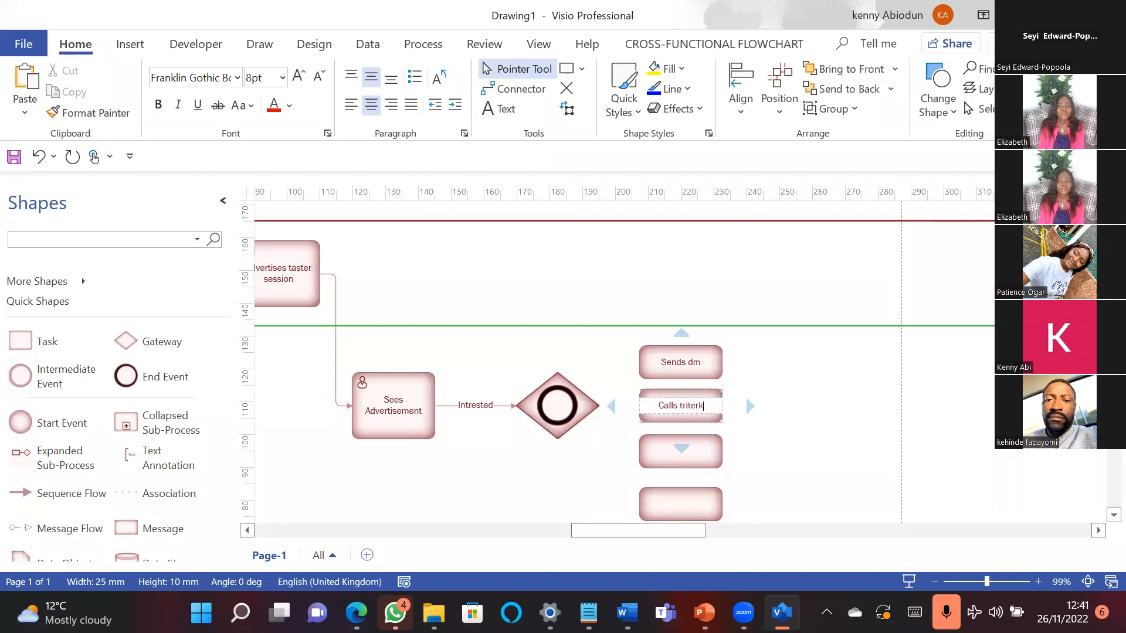
text(k)
Step: Label the lowest stacked task "Fill form on URL" and the third one "Send Email"
double_click(681, 505)
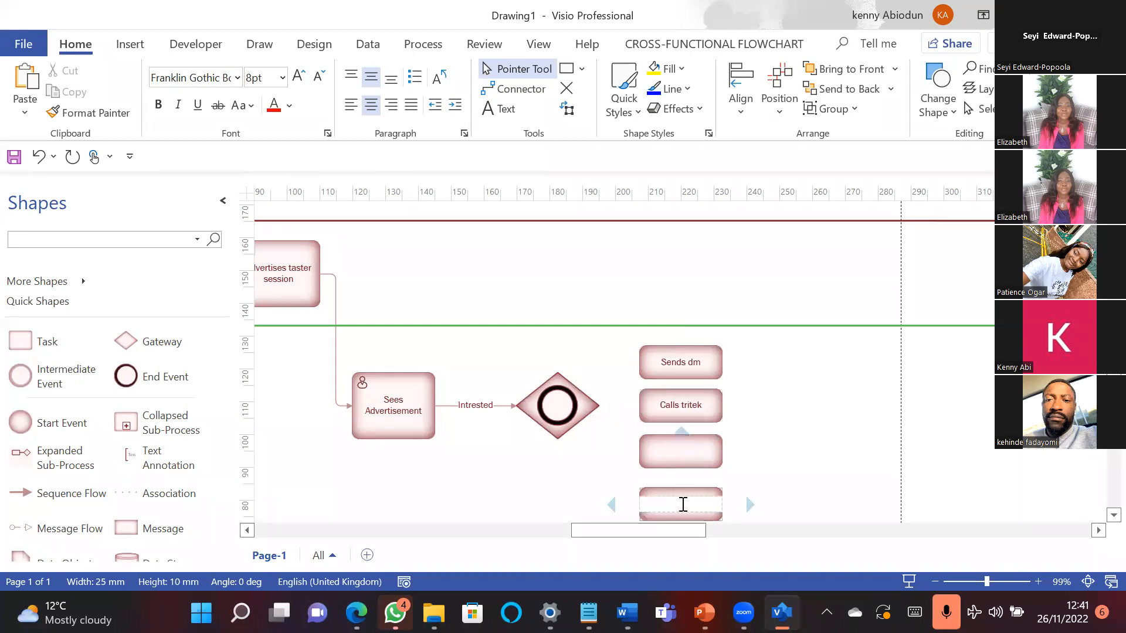
text(Fill U)
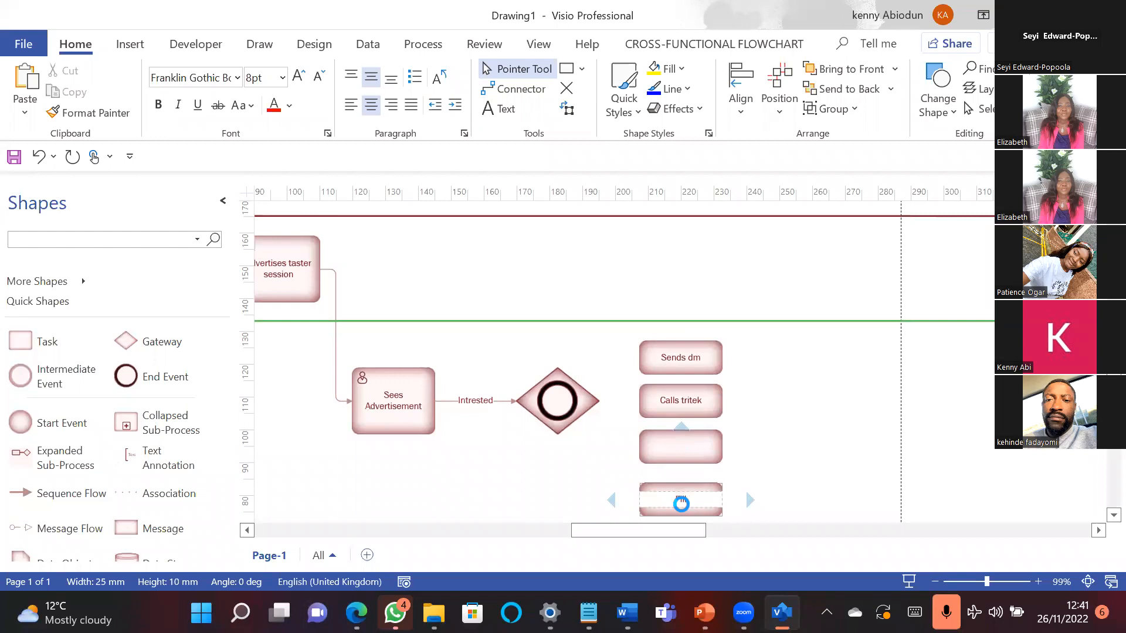
text(form on URL)
double_click(687, 450)
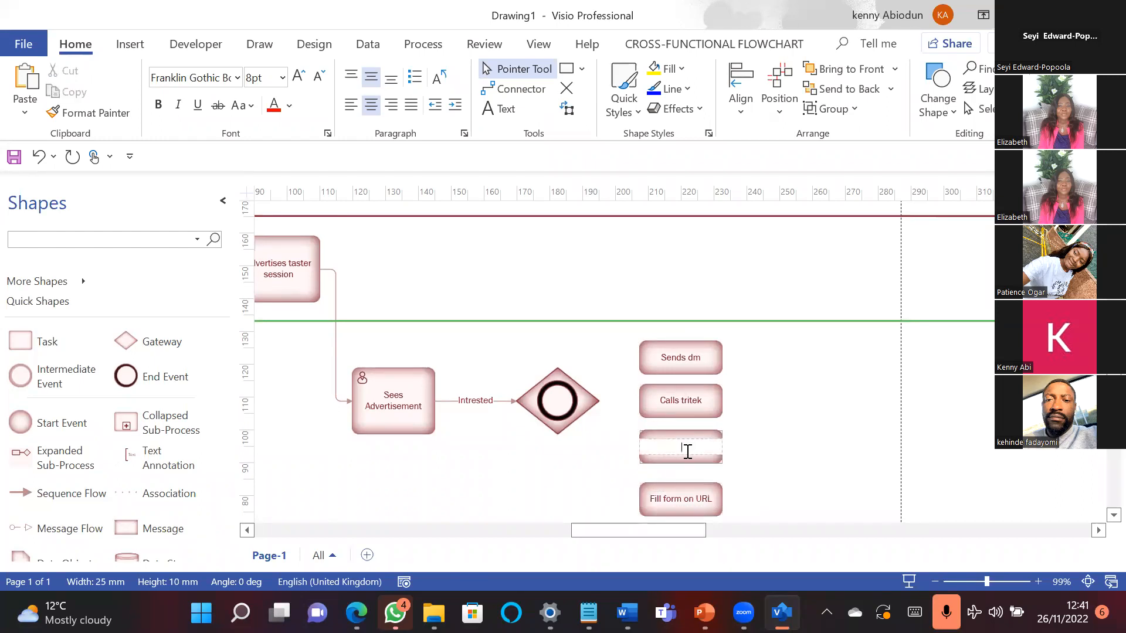
text(SE)
key(BackSpace)
text(d)
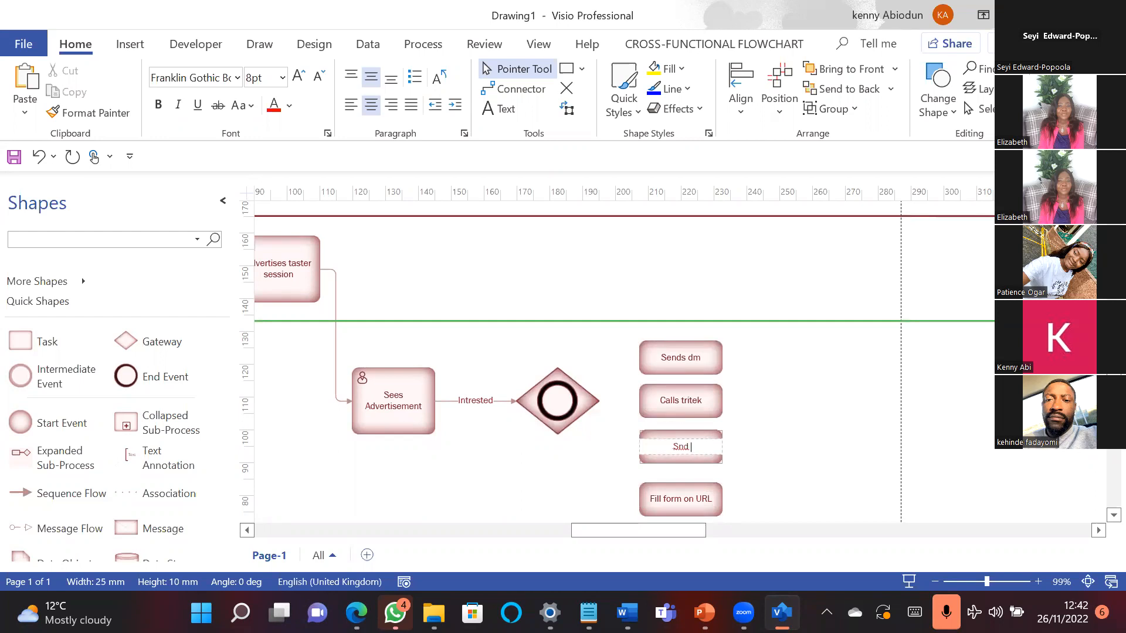
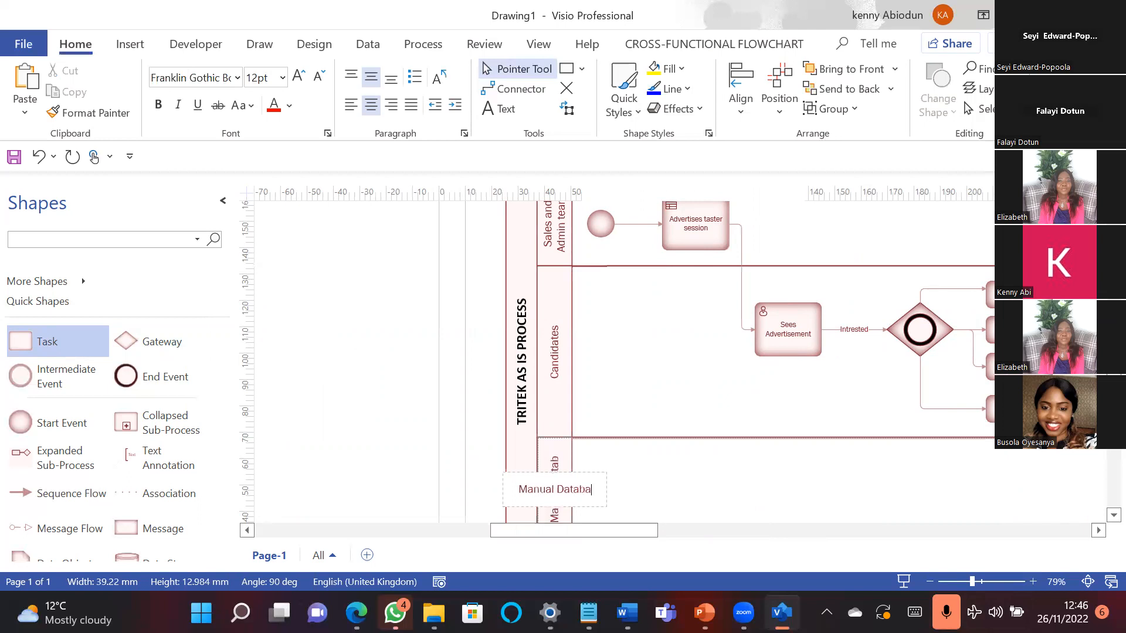
Step: Name the lowest lane "Manual Database" and replace the empty task in it with a Data Store shape
key(Escape)
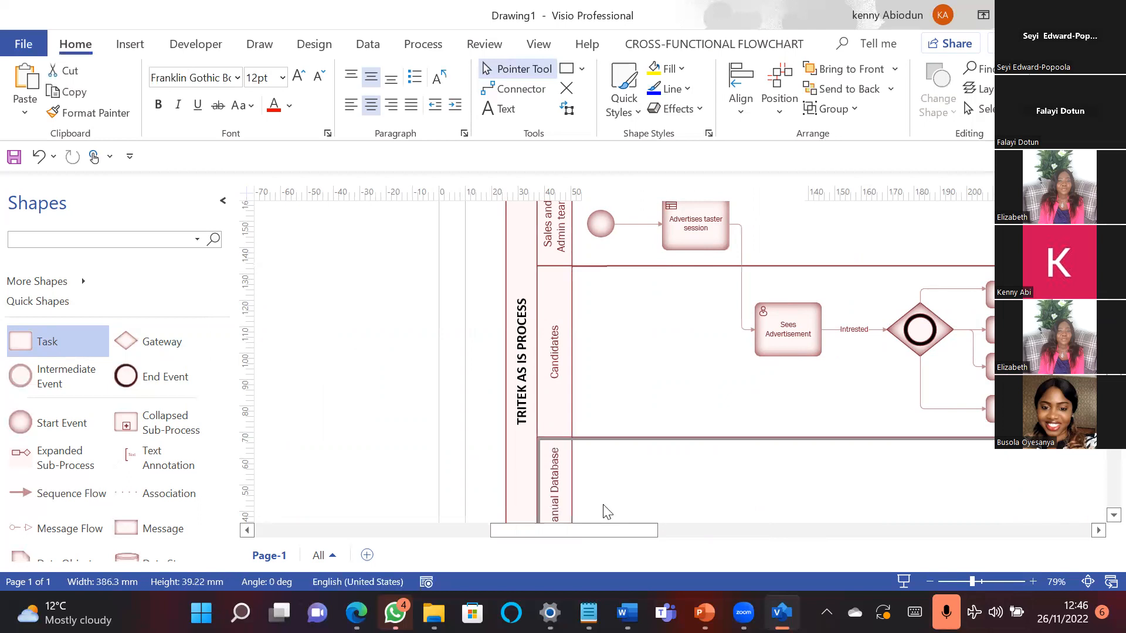
drag(600, 532, 750, 557)
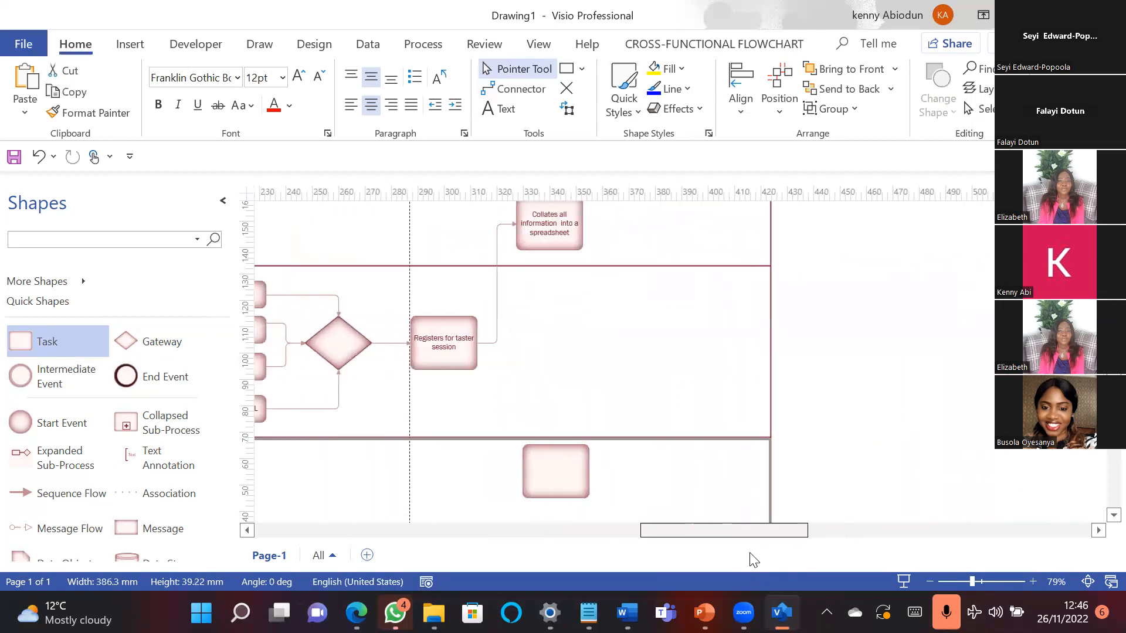
scroll(226, 439, down, 1)
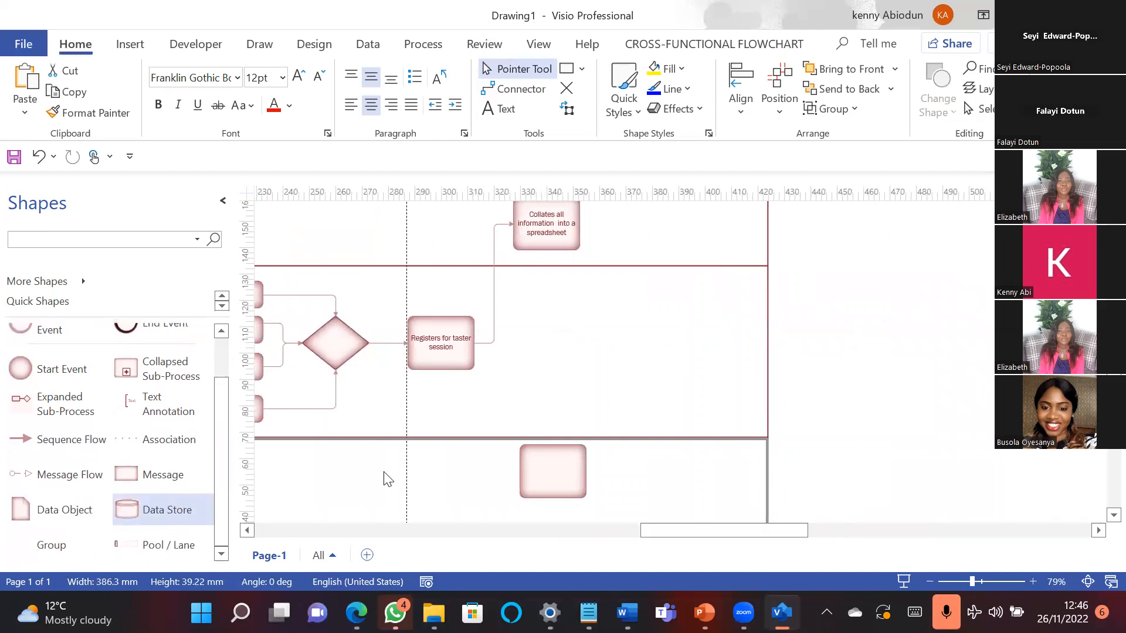
click(552, 470)
drag(555, 471, 539, 496)
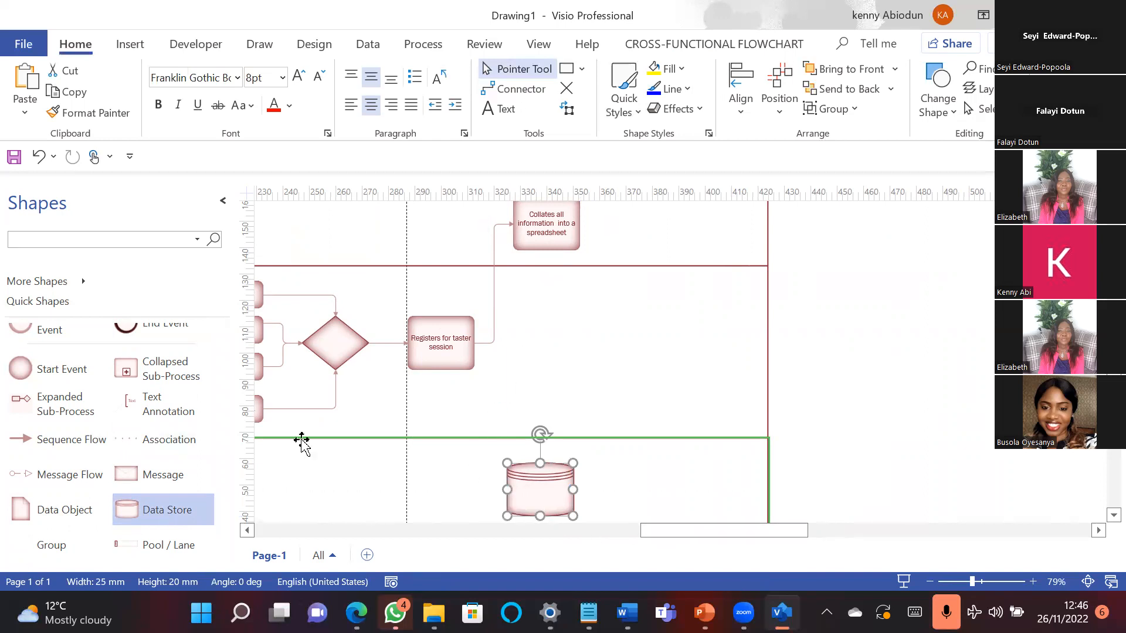
click(164, 445)
drag(164, 445, 563, 254)
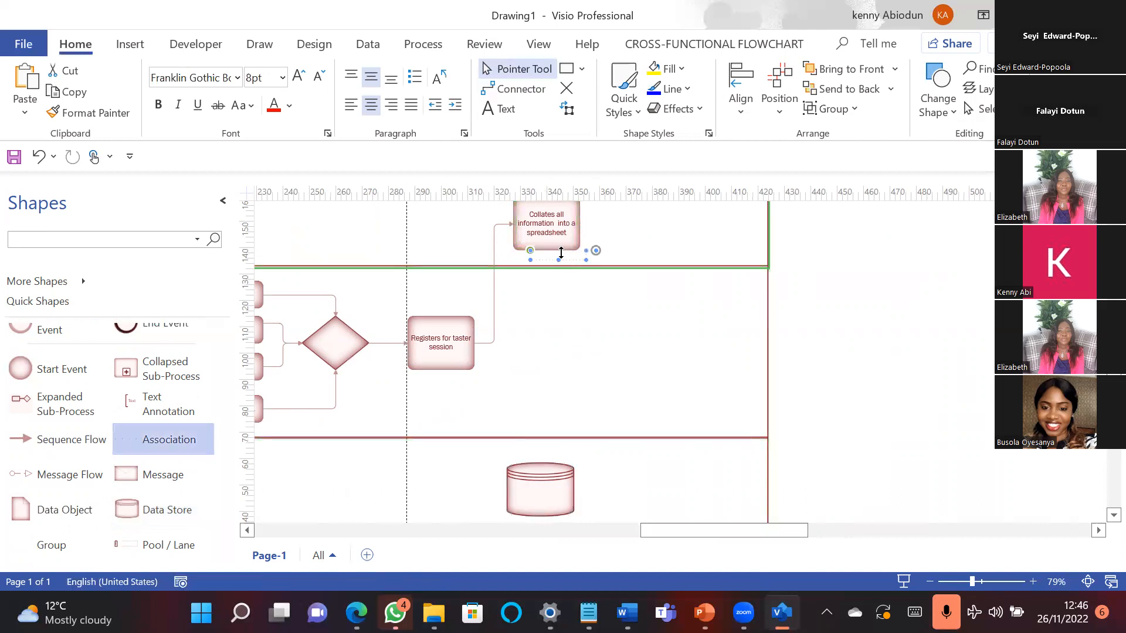
key(ctrl+z)
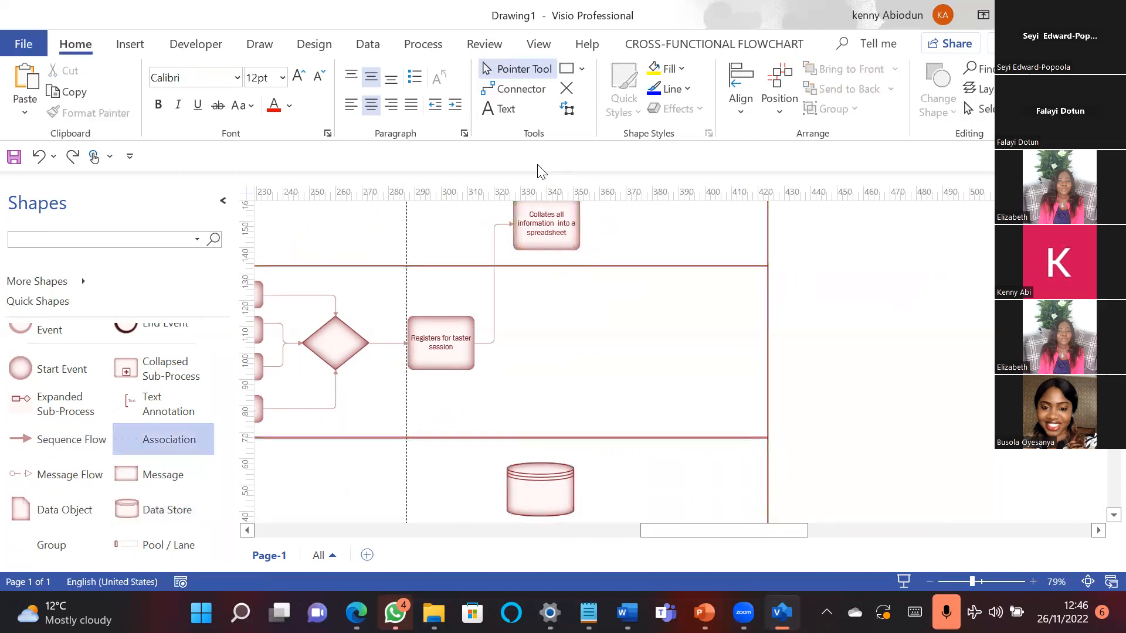
Step: Connect the lower edge of the "Collates all information into a spreadsheet" task to the data store below it
click(497, 92)
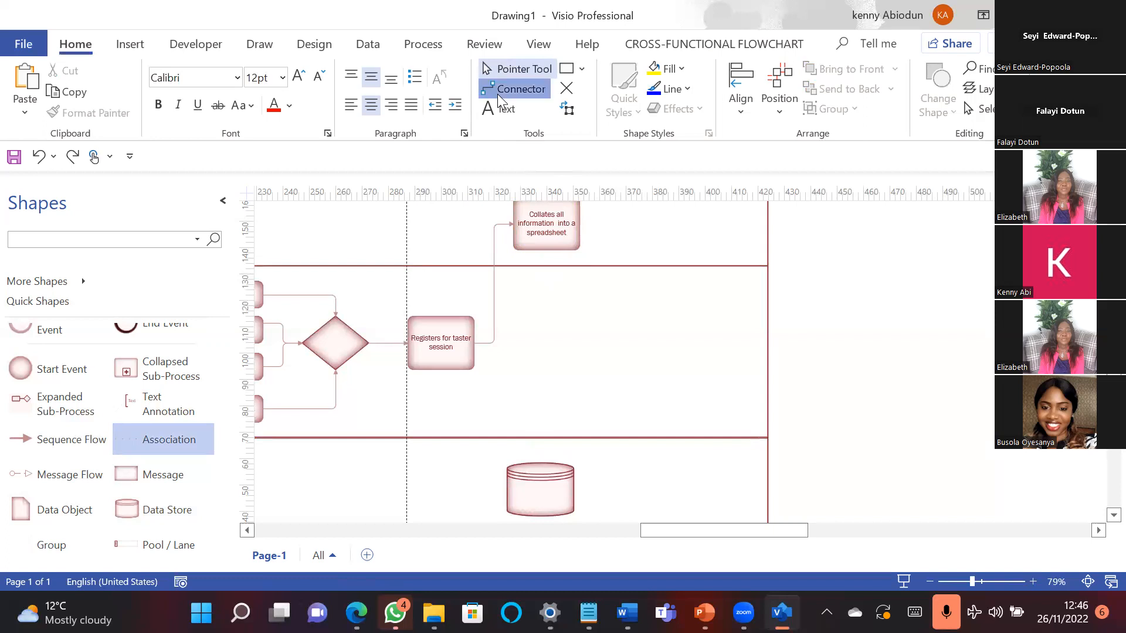
drag(546, 251, 543, 461)
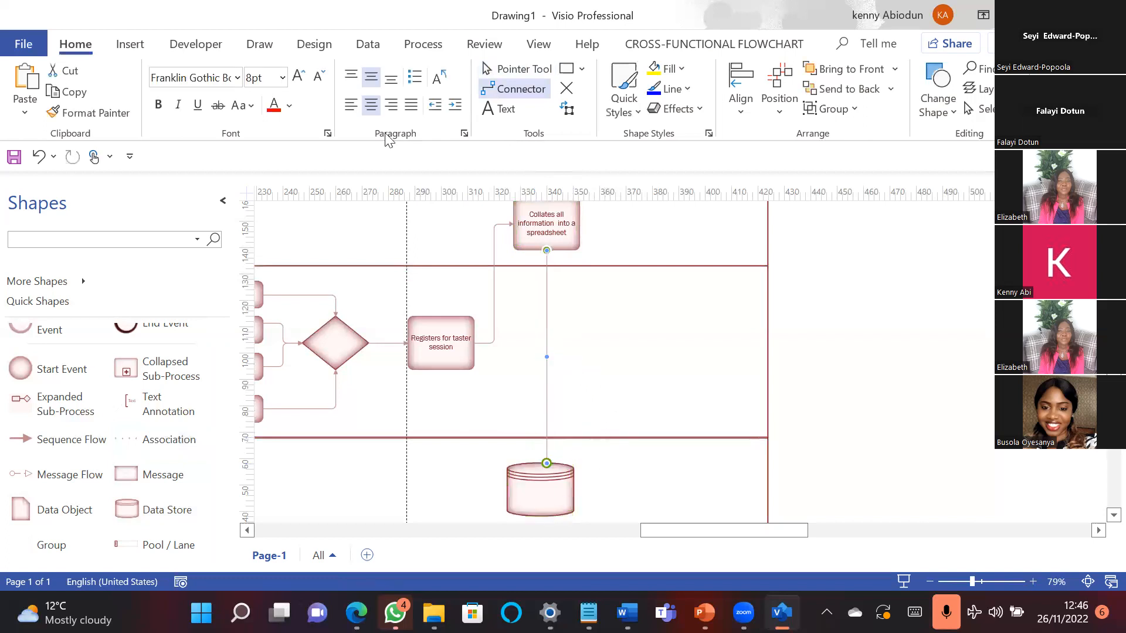
click(499, 69)
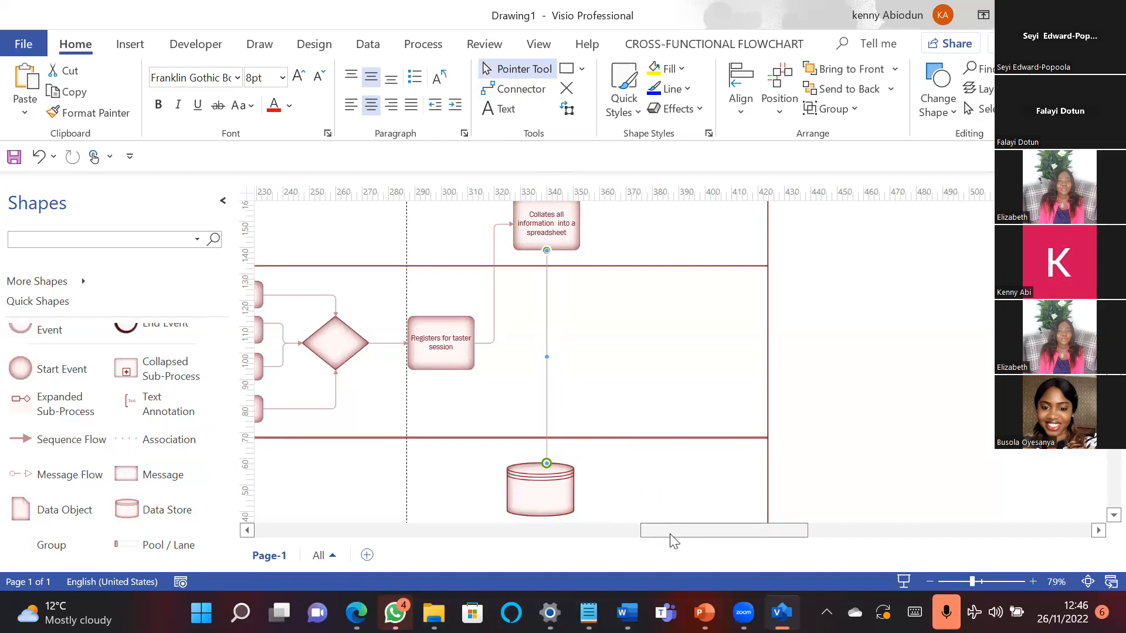
Step: Change the connector between the spreadsheet task and the data store from a sequence flow to an Association
click(547, 246)
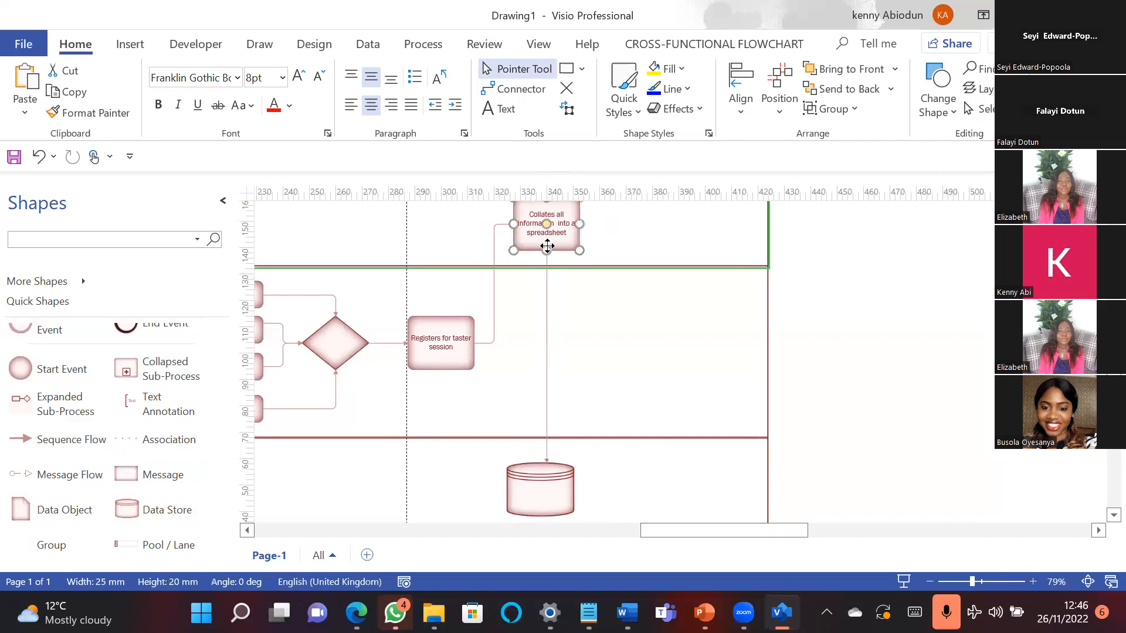
click(546, 320)
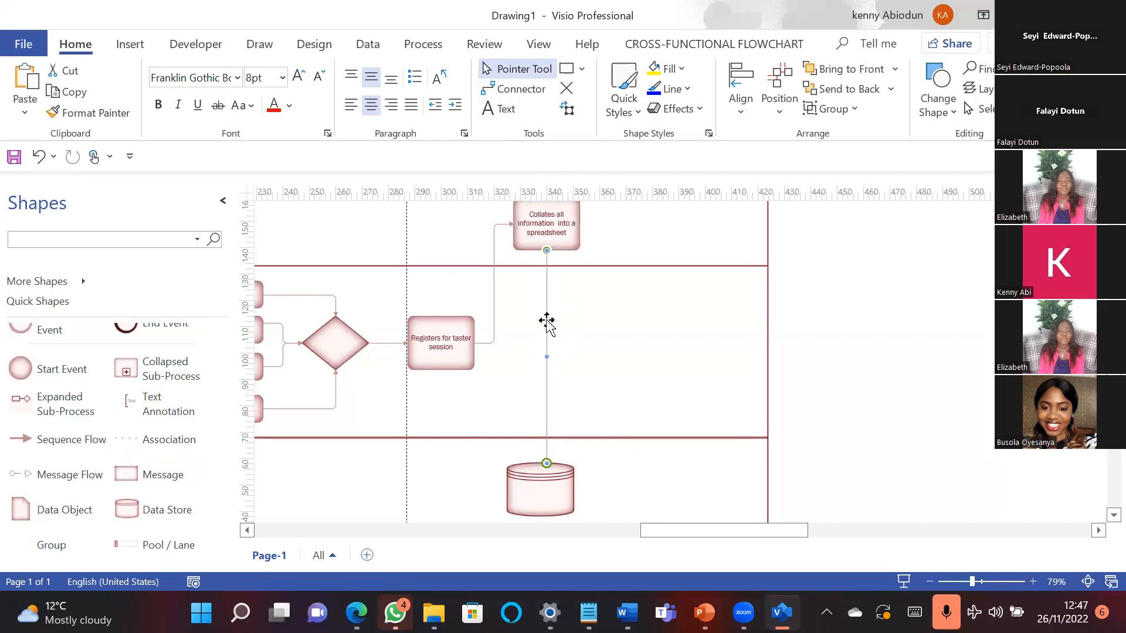
right_click(548, 326)
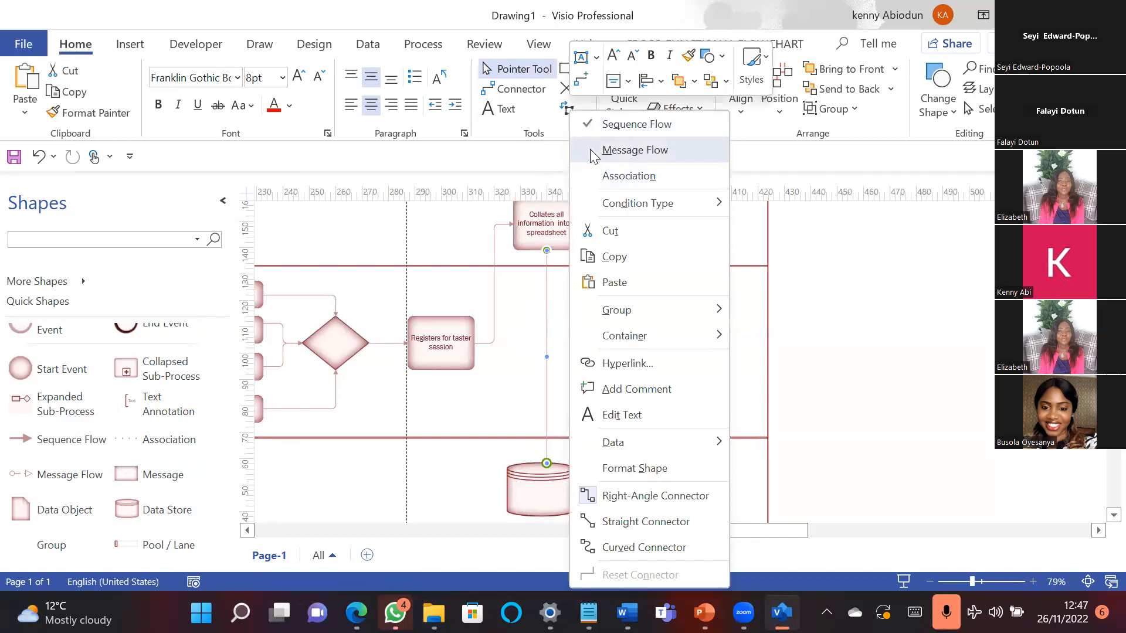
click(545, 368)
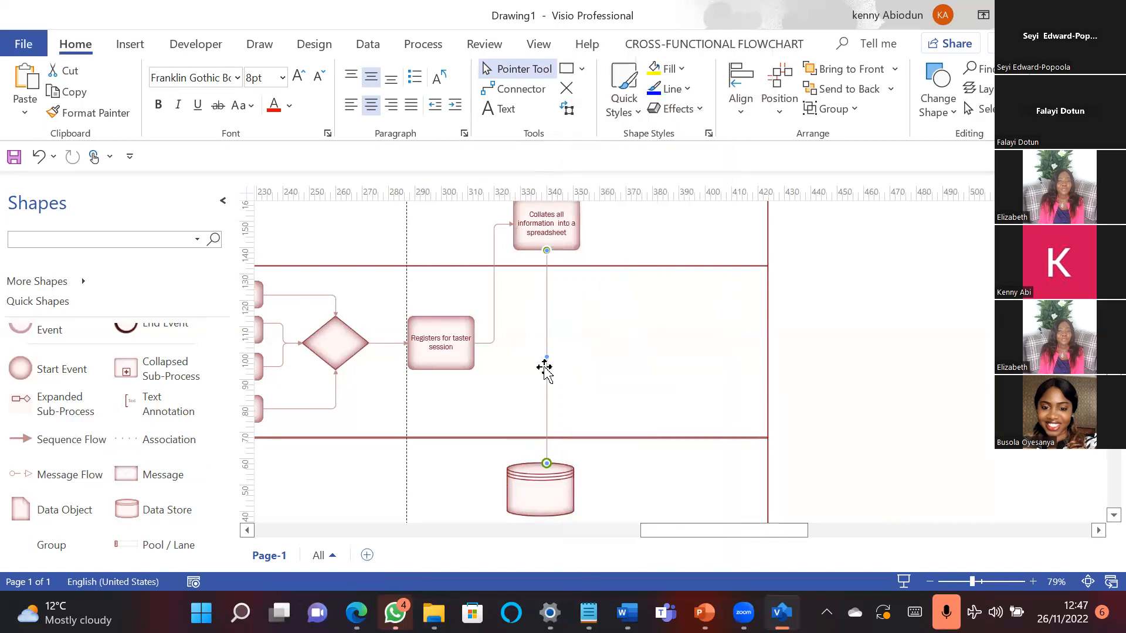
right_click(546, 370)
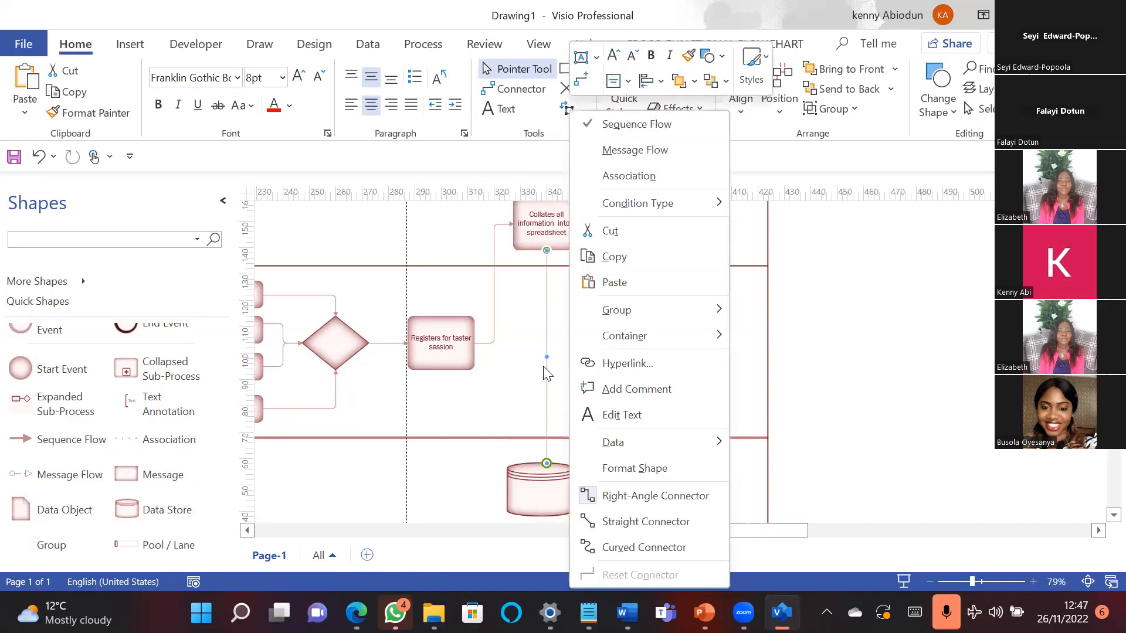
click(597, 176)
click(501, 397)
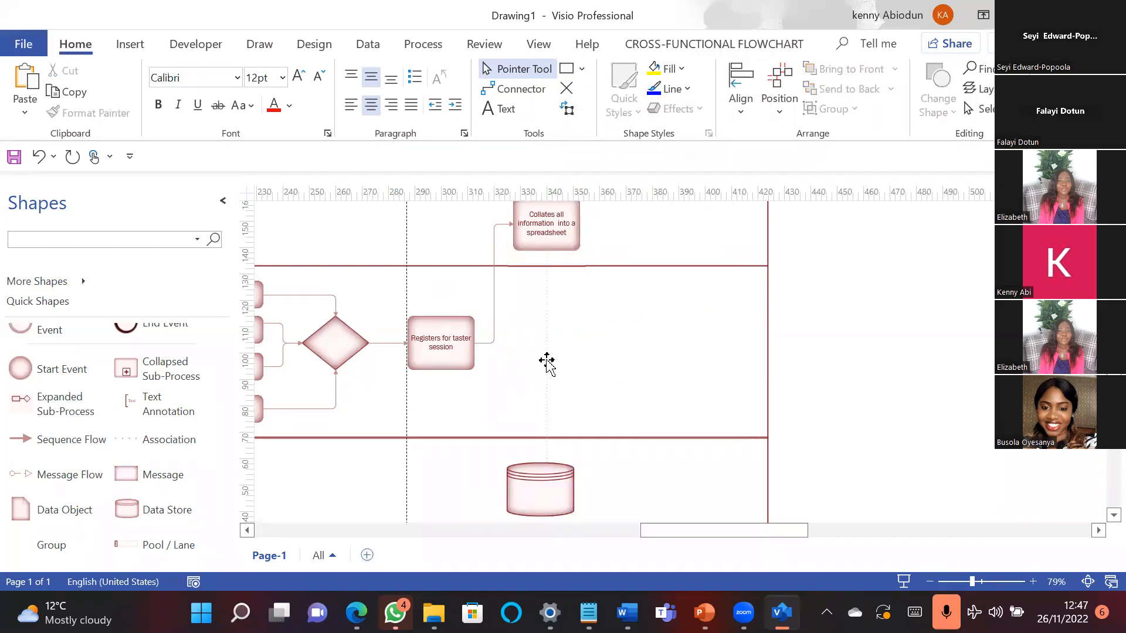
Step: Label the association between the spreadsheet task and the data store "Candidate information"
click(547, 364)
scroll(547, 364, up, 2)
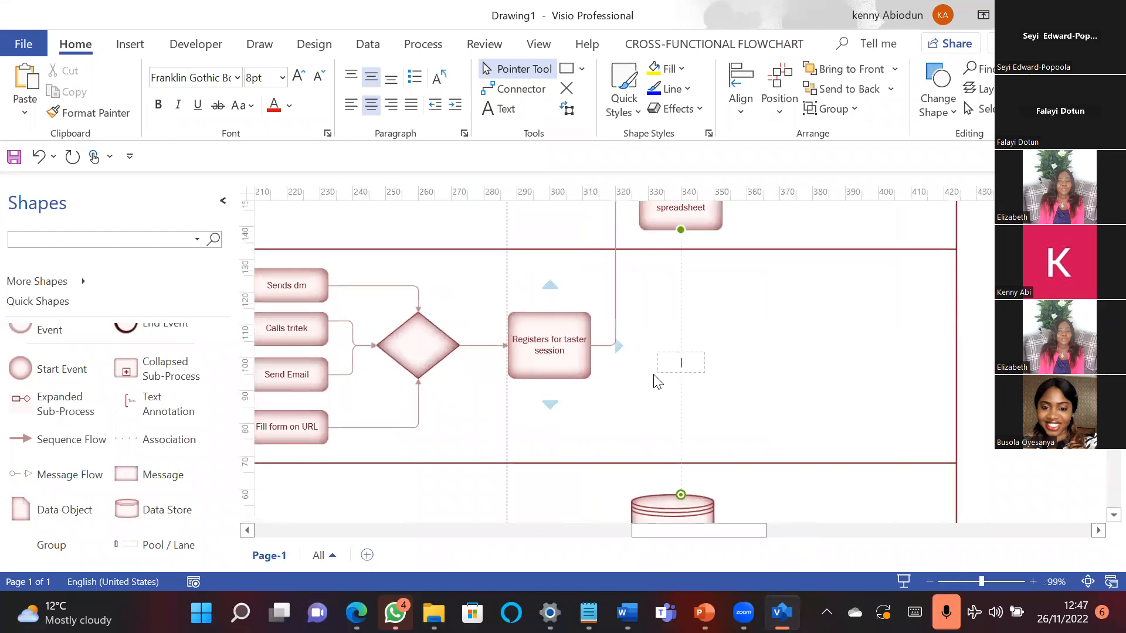
text(registrant)
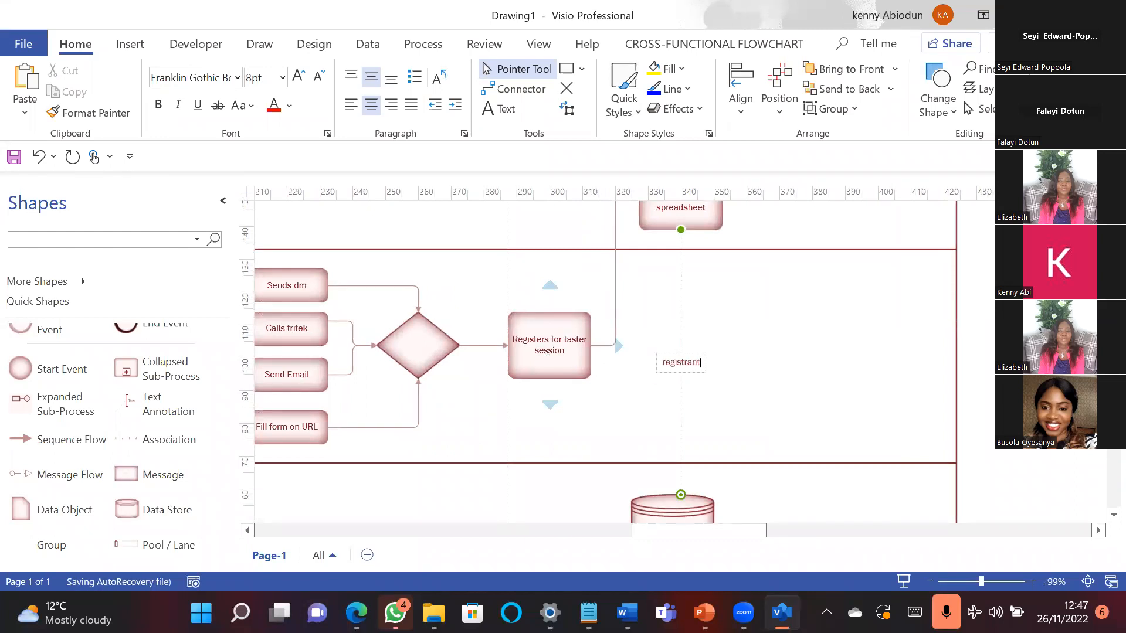
text( infirmati)
key(BackSpace)
key(BackSpace)
key(BackSpace)
key(BackSpace)
key(BackSpace)
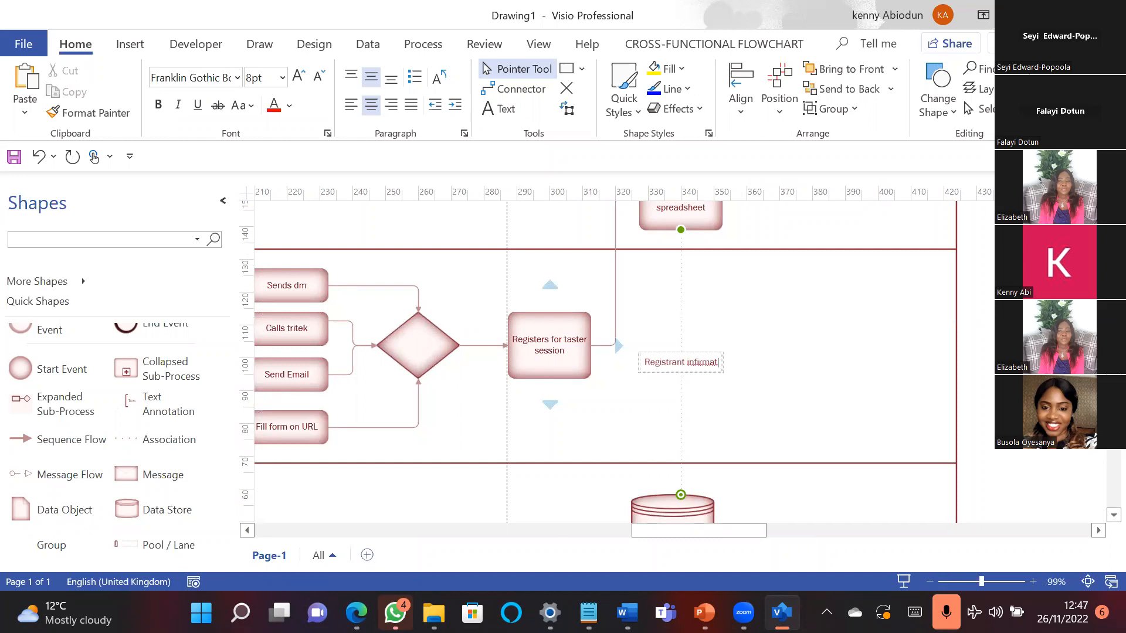
key(BackSpace)
key(BackSpace)
key(BackSpace)
key(BackSpace)
key(BackSpace)
key(BackSpace)
key(BackSpace)
key(BackSpace)
key(BackSpace)
key(BackSpace)
key(BackSpace)
key(BackSpace)
key(BackSpace)
text(candidate inform)
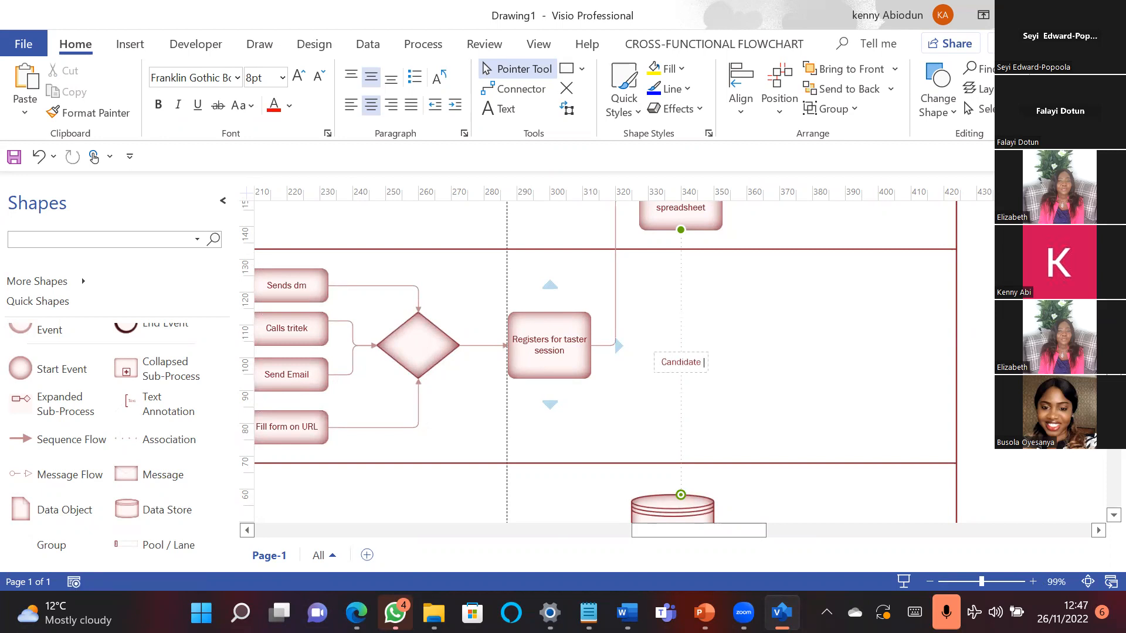
text(ation)
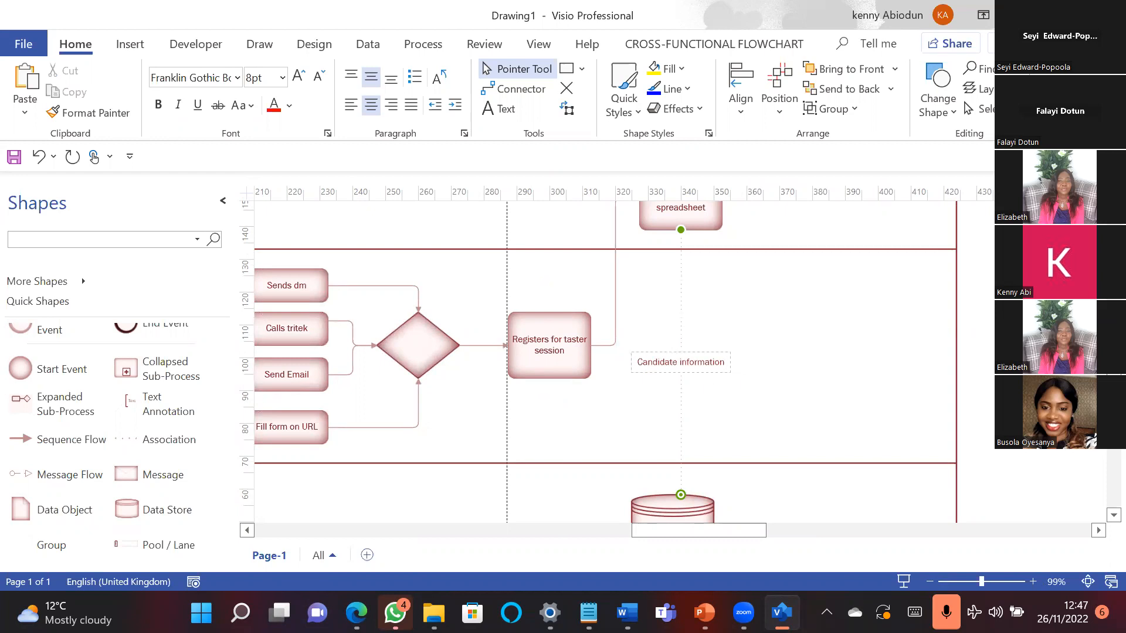
Step: Label the data store shape in the lowest lane "Data store"
scroll(821, 384, down, 3)
click(674, 389)
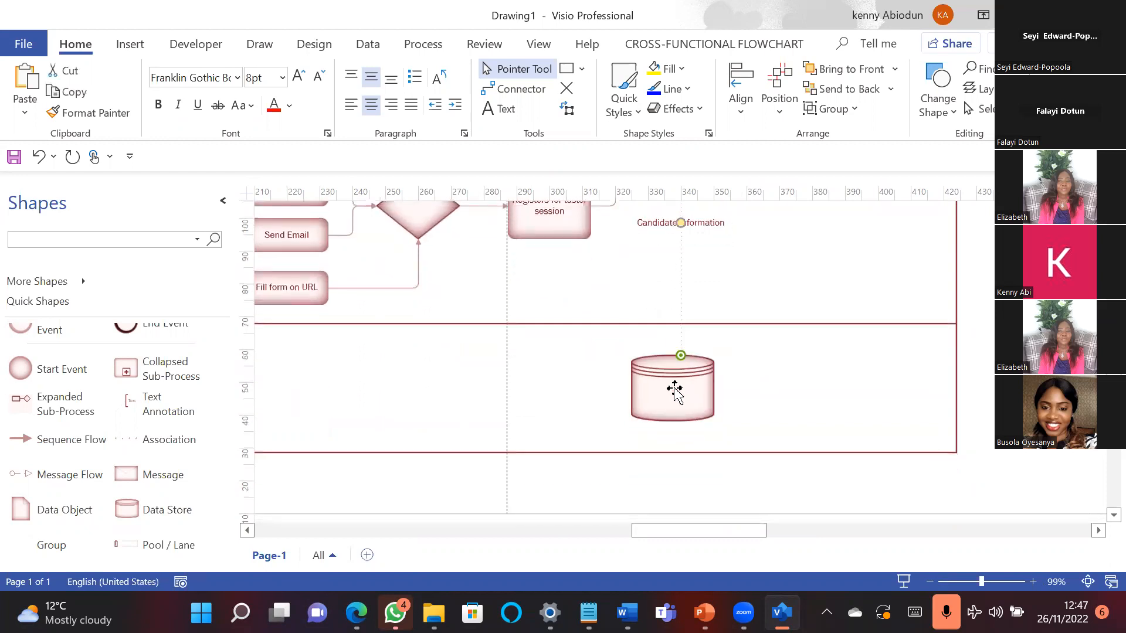
double_click(675, 388)
text(D)
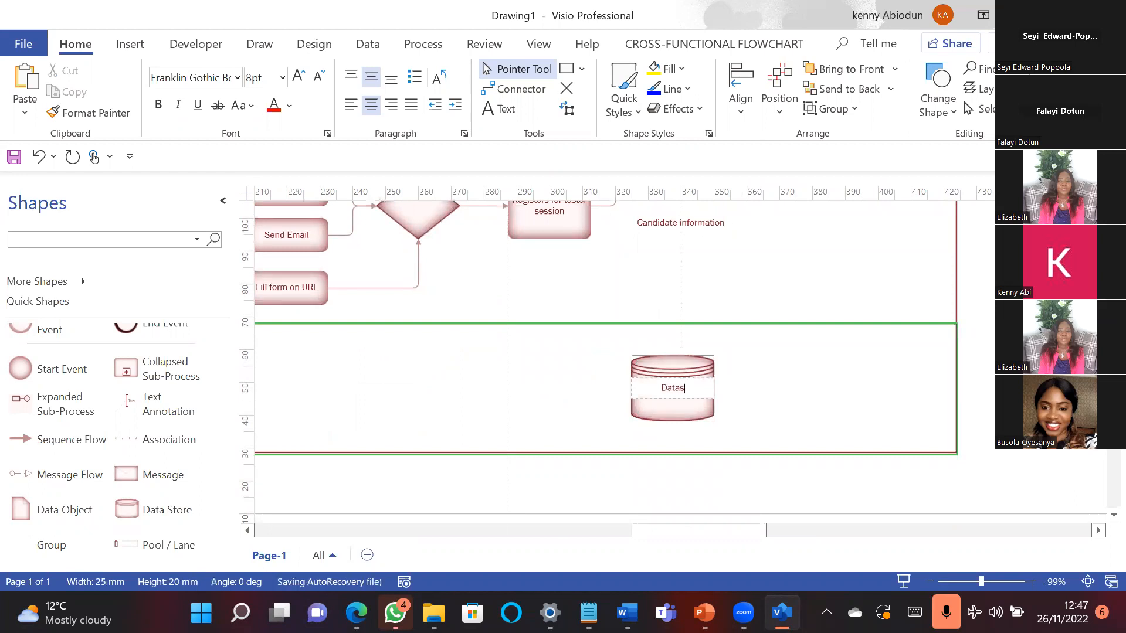
text(ata store)
click(730, 384)
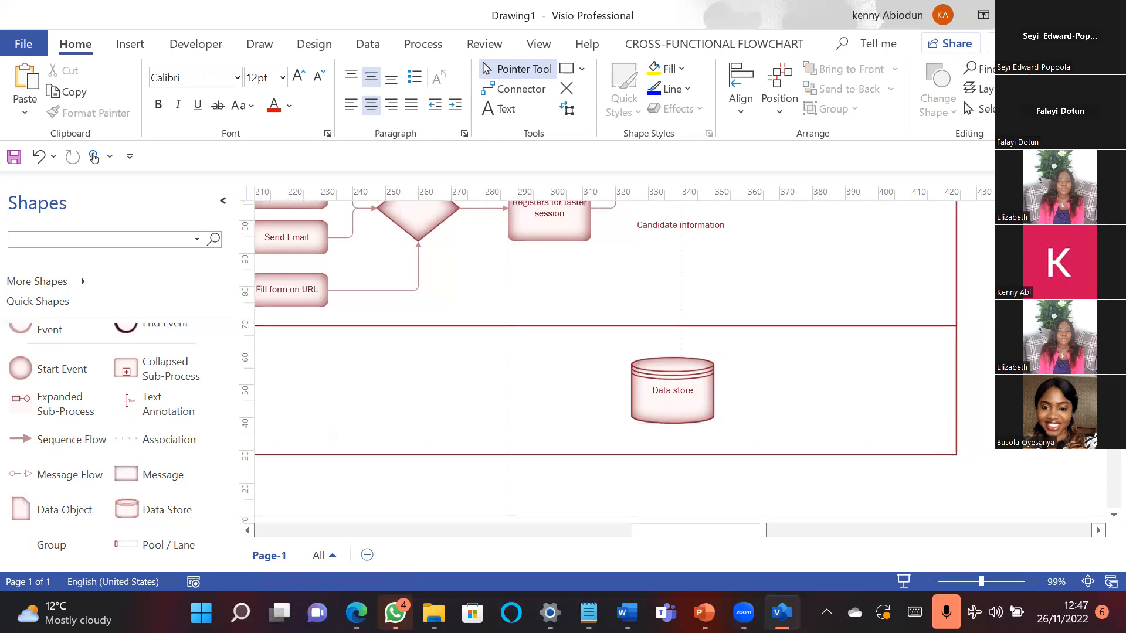
Step: Set the task type of the "Collates all information into a spreadsheet" task to User
scroll(604, 361, up, 4)
scroll(604, 360, down, 2)
scroll(598, 360, up, 1)
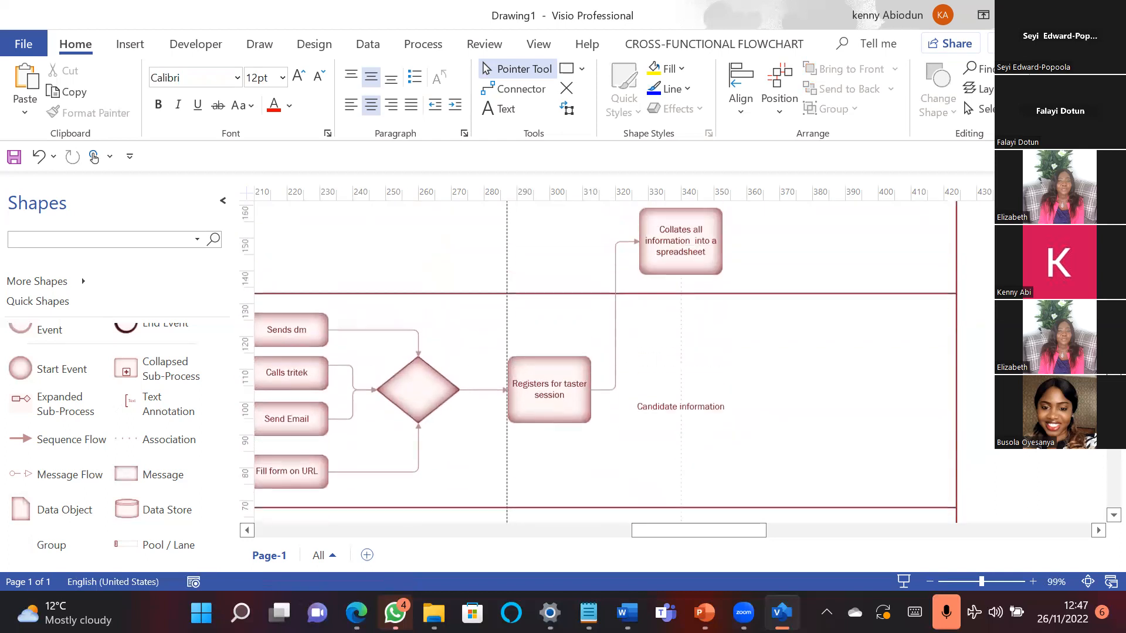
scroll(598, 361, down, 2)
scroll(598, 361, up, 3)
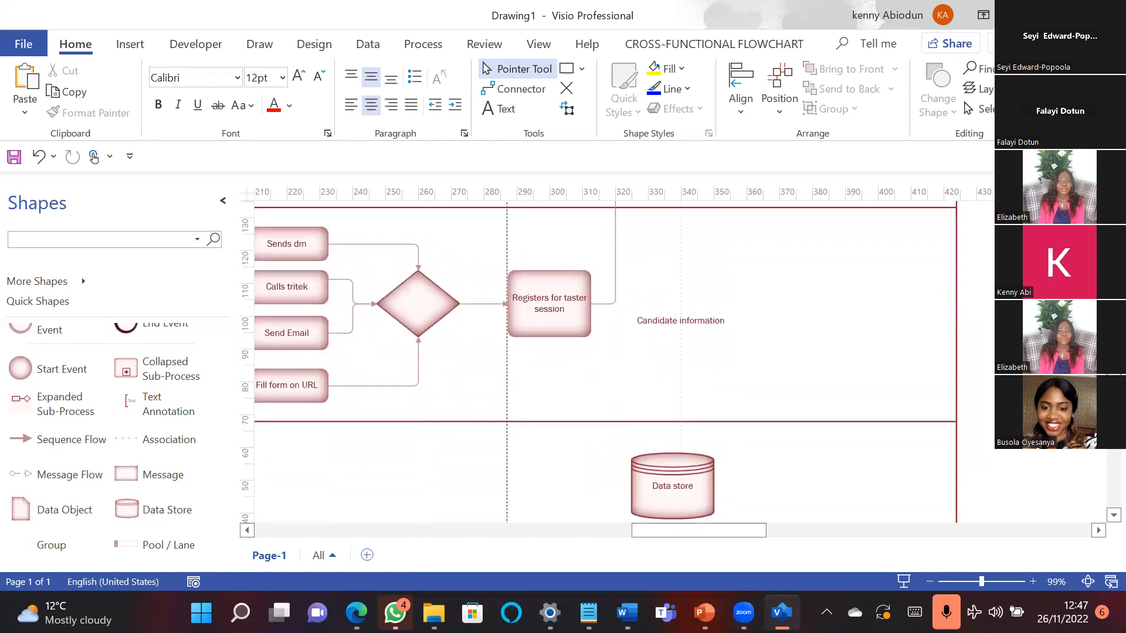
click(704, 297)
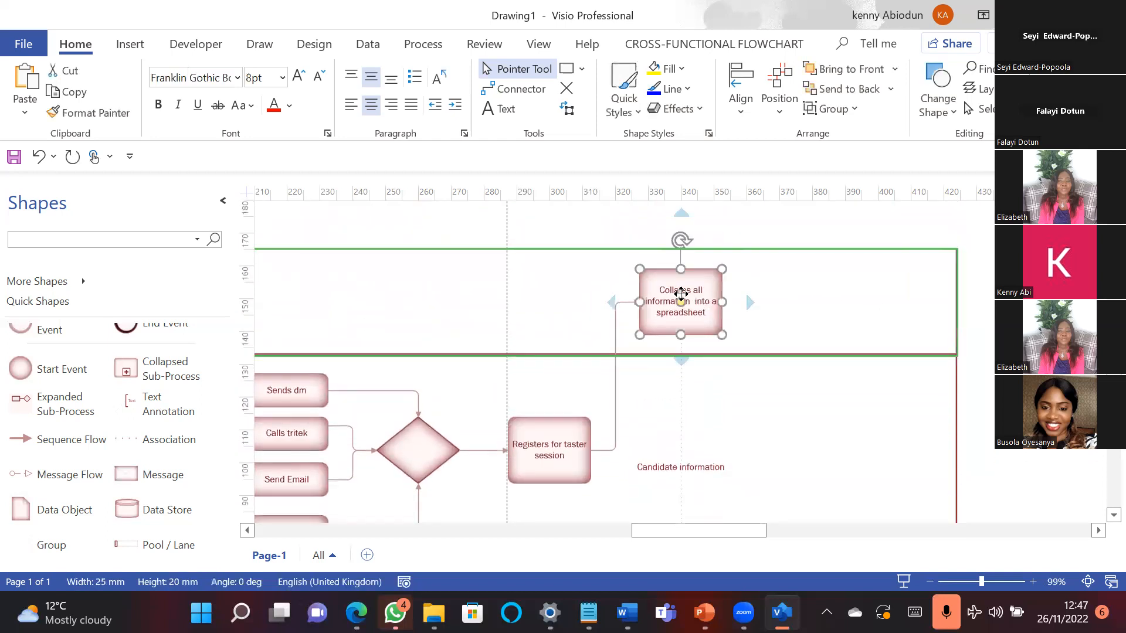
right_click(682, 300)
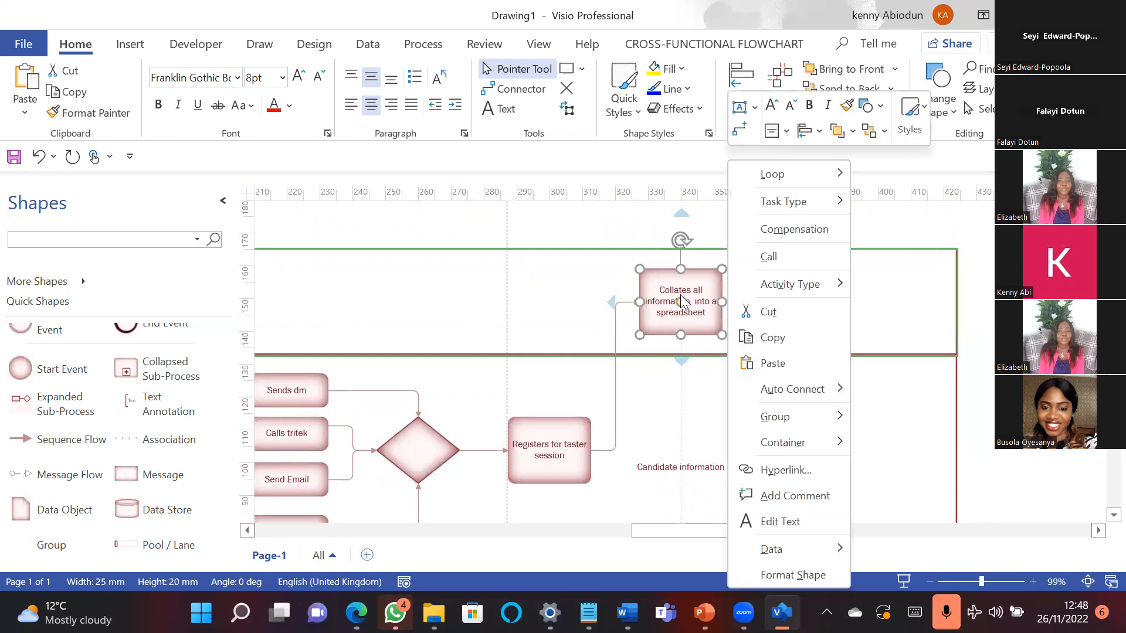
mouse_move(767, 208)
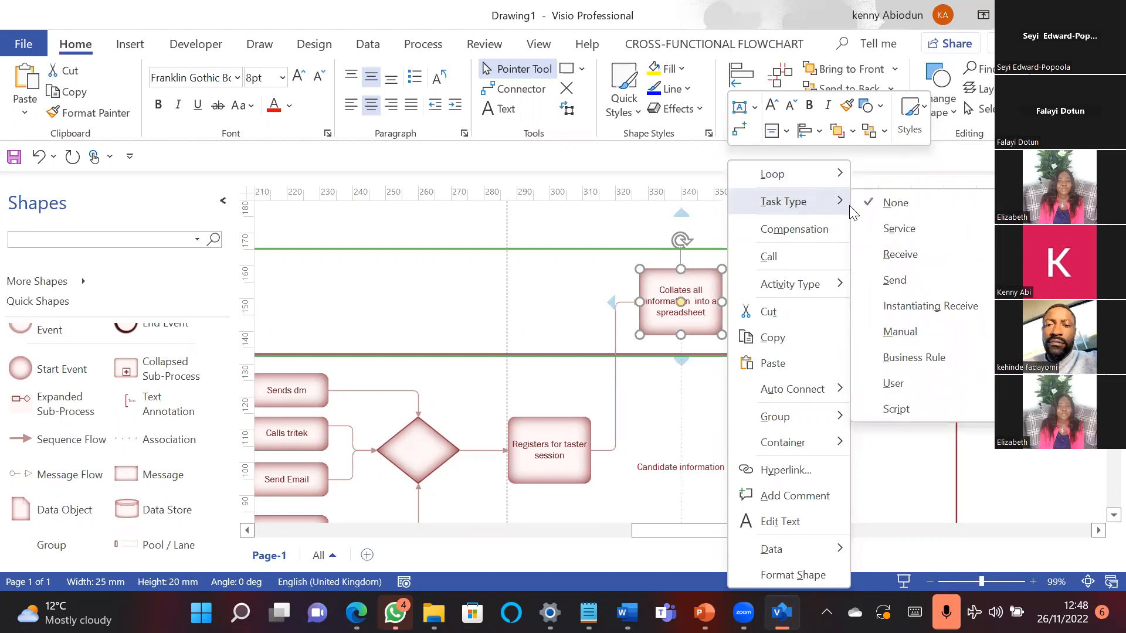
click(878, 385)
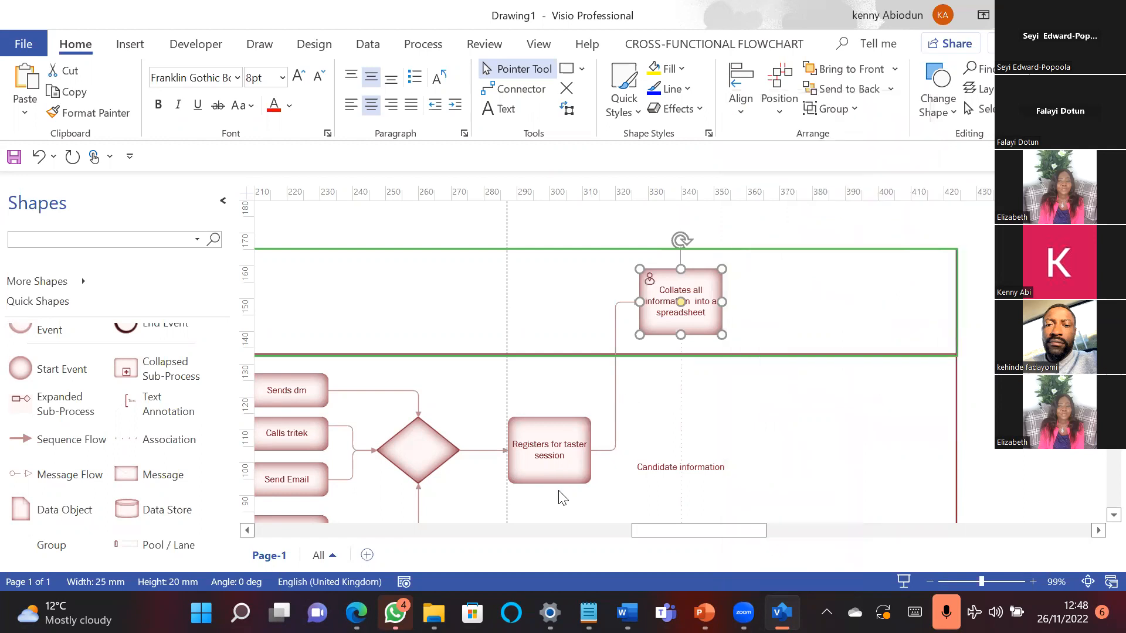
Step: Set the task type of the "Registers for taster session" task to User
click(543, 465)
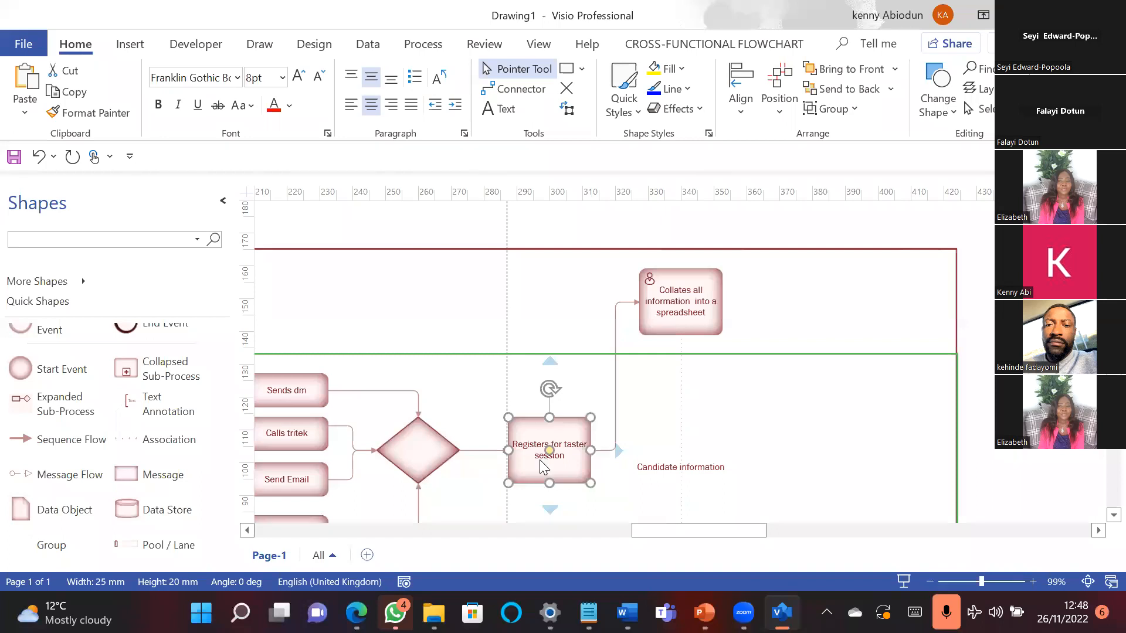
right_click(543, 466)
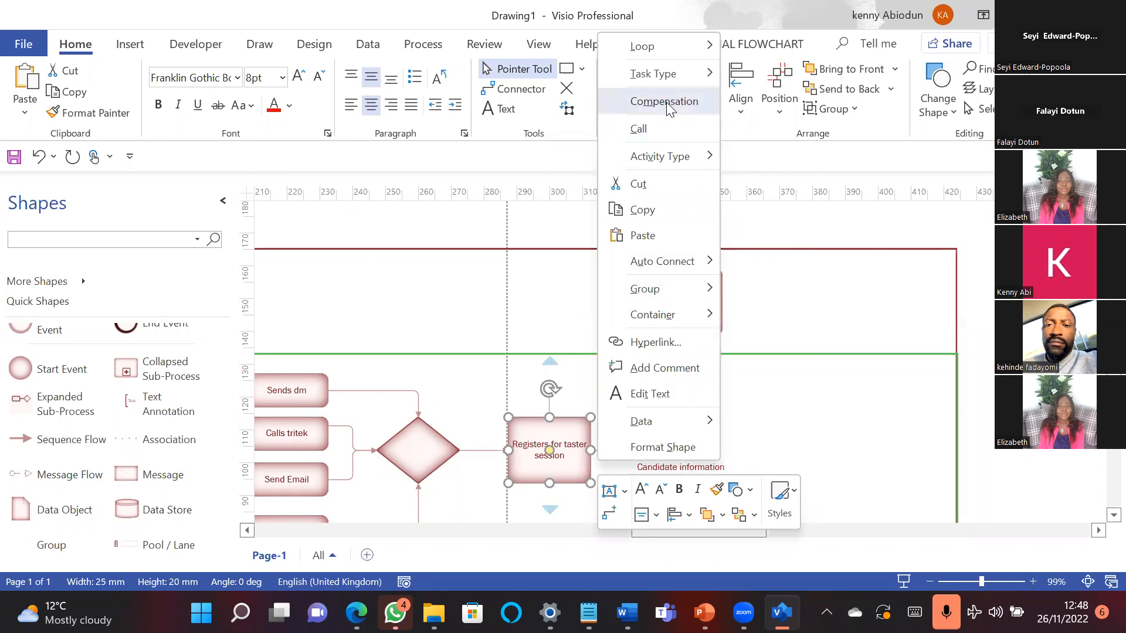
mouse_move(671, 85)
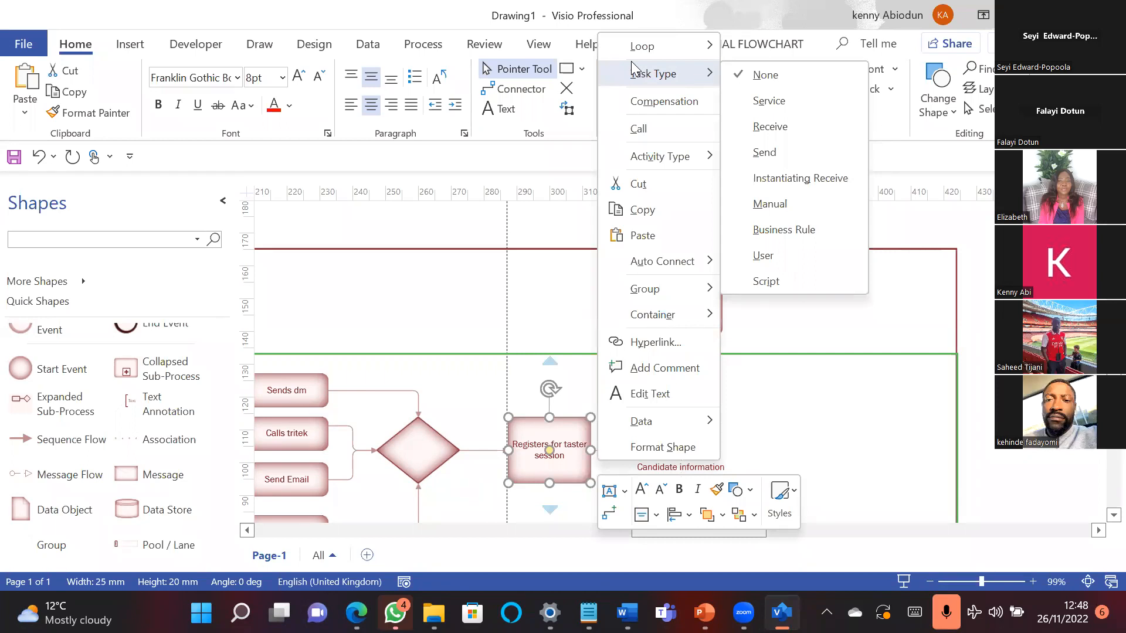
click(571, 455)
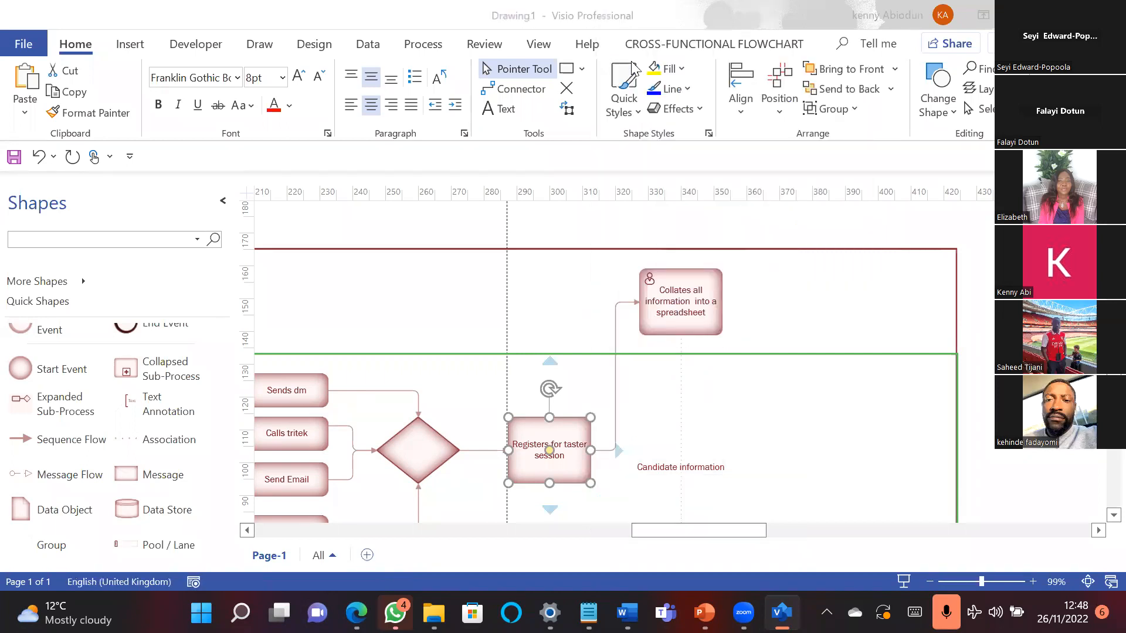
right_click(572, 455)
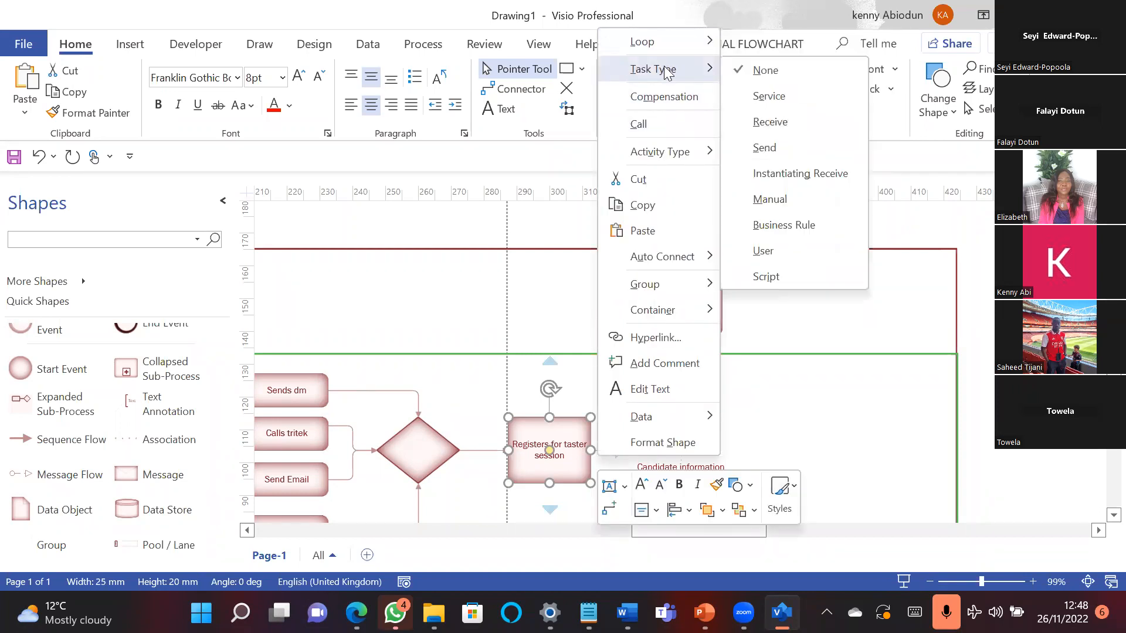
click(766, 250)
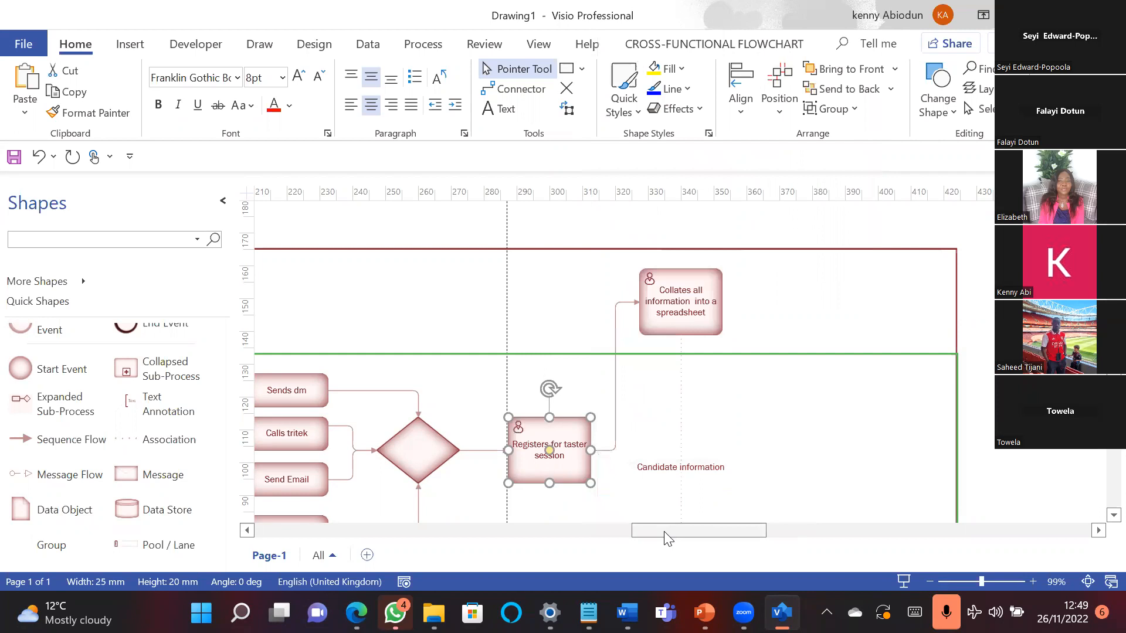
Step: Set the task type of the "Fill form on URL" task to User
drag(665, 538, 631, 535)
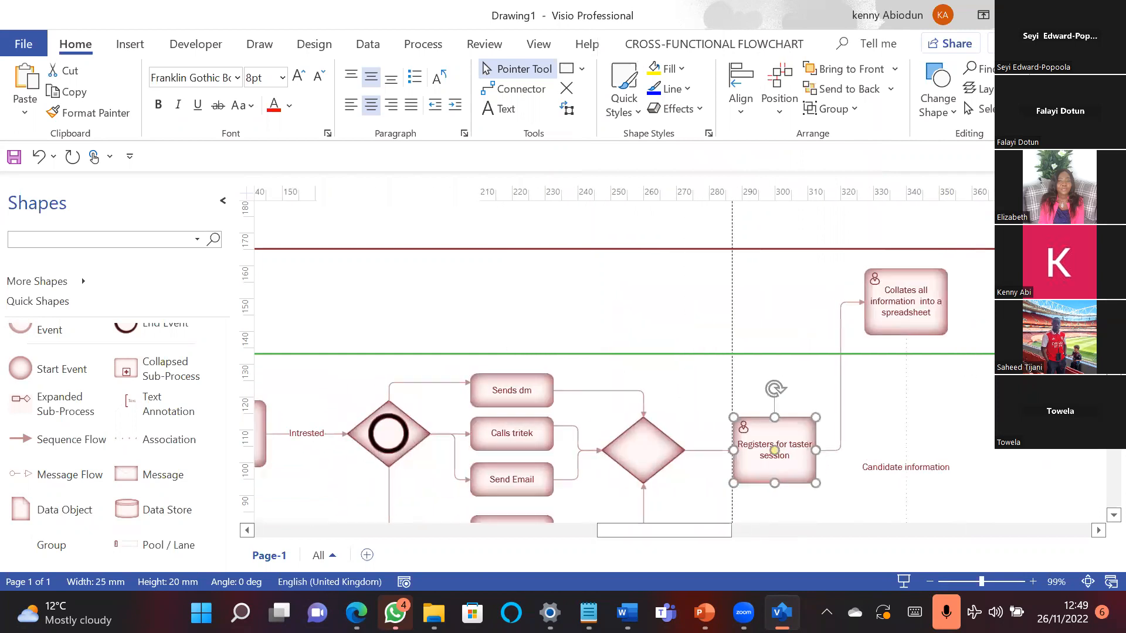
scroll(675, 361, down, 5)
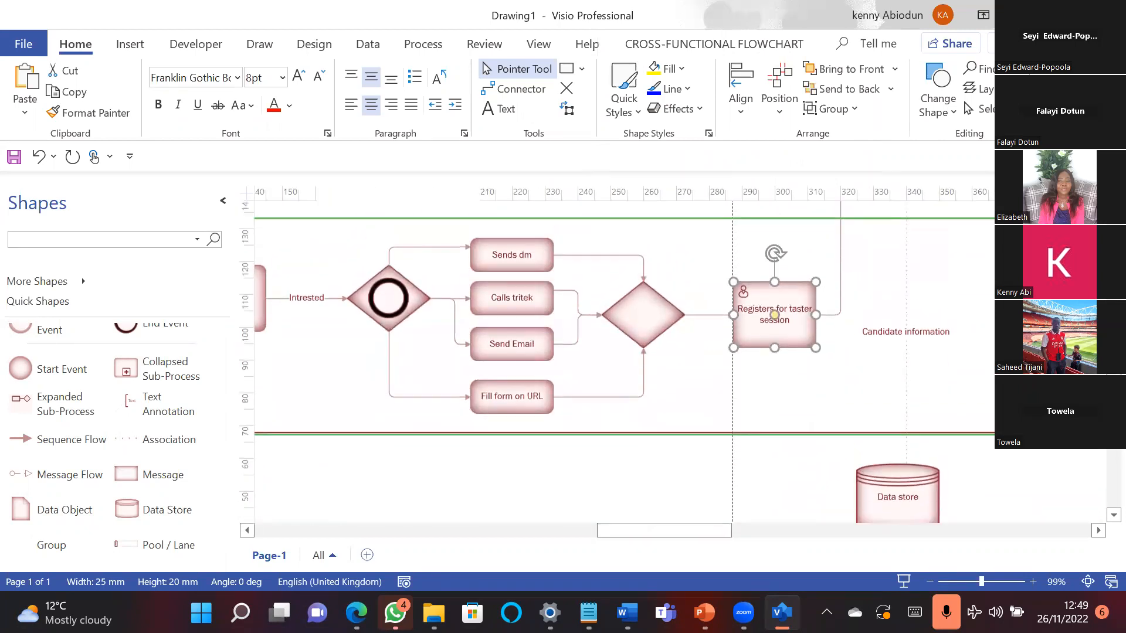
scroll(674, 361, up, 1)
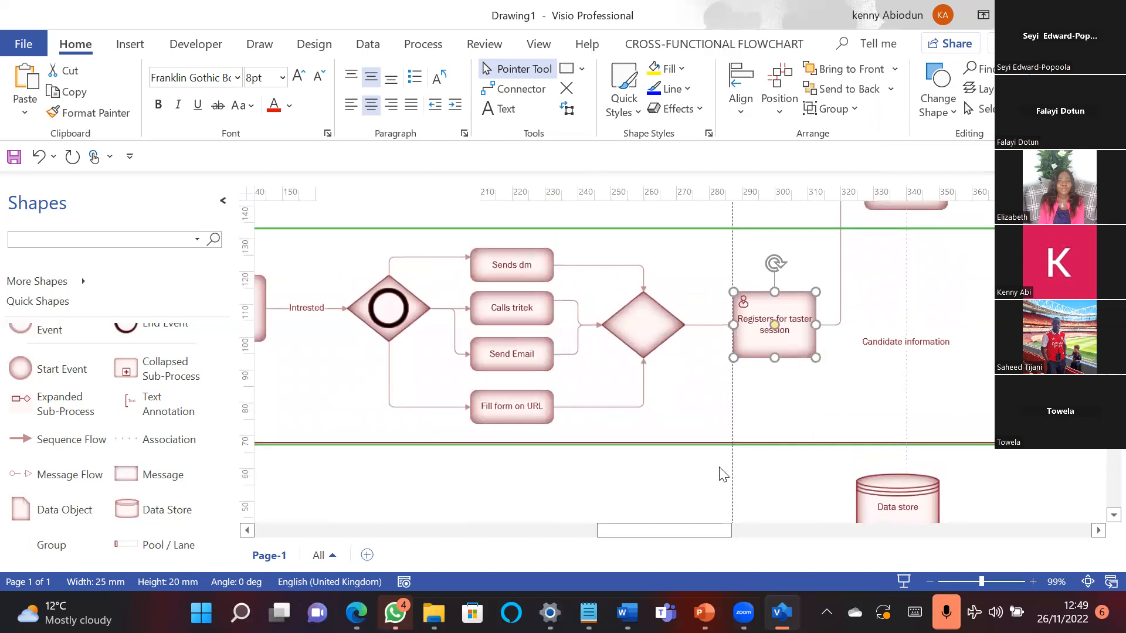
click(514, 407)
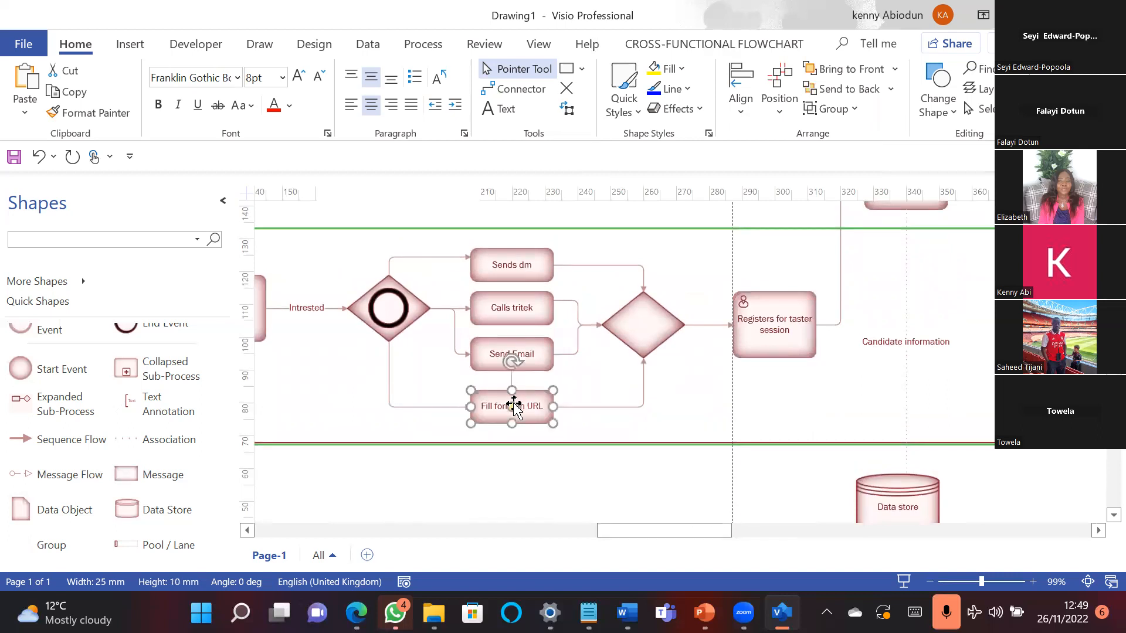
click(484, 355)
click(484, 303)
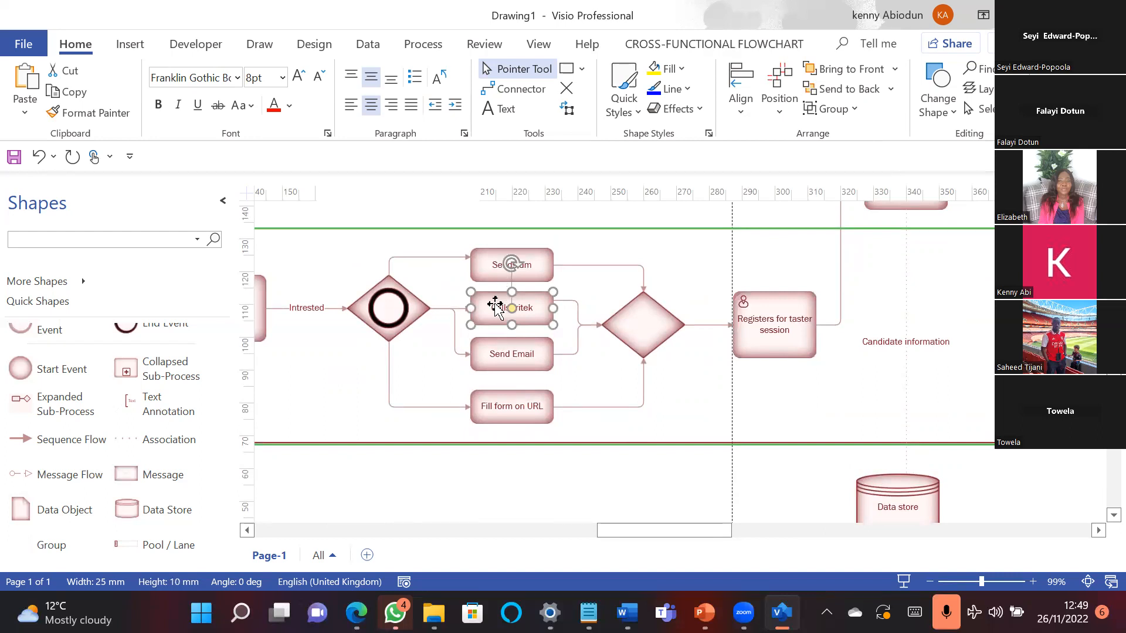
click(481, 403)
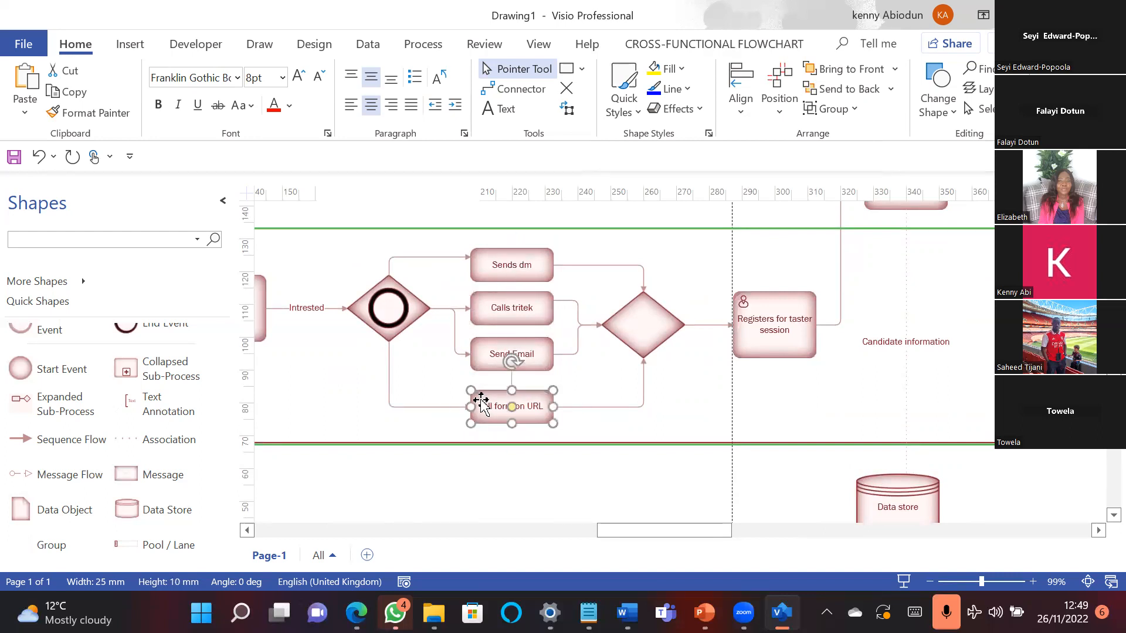
right_click(481, 405)
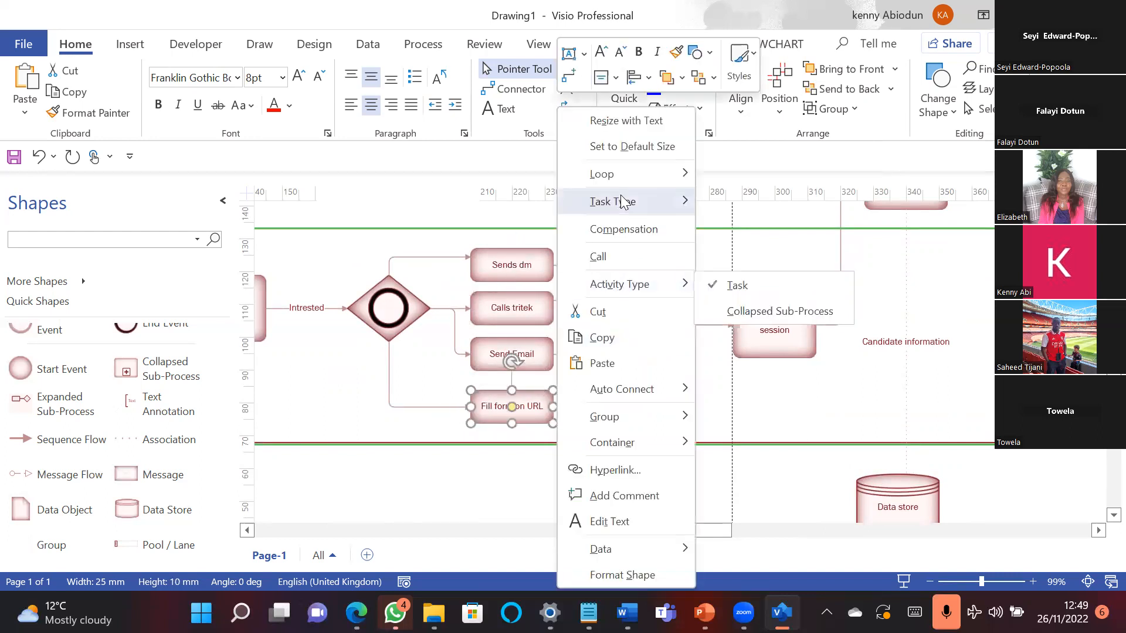
mouse_move(623, 202)
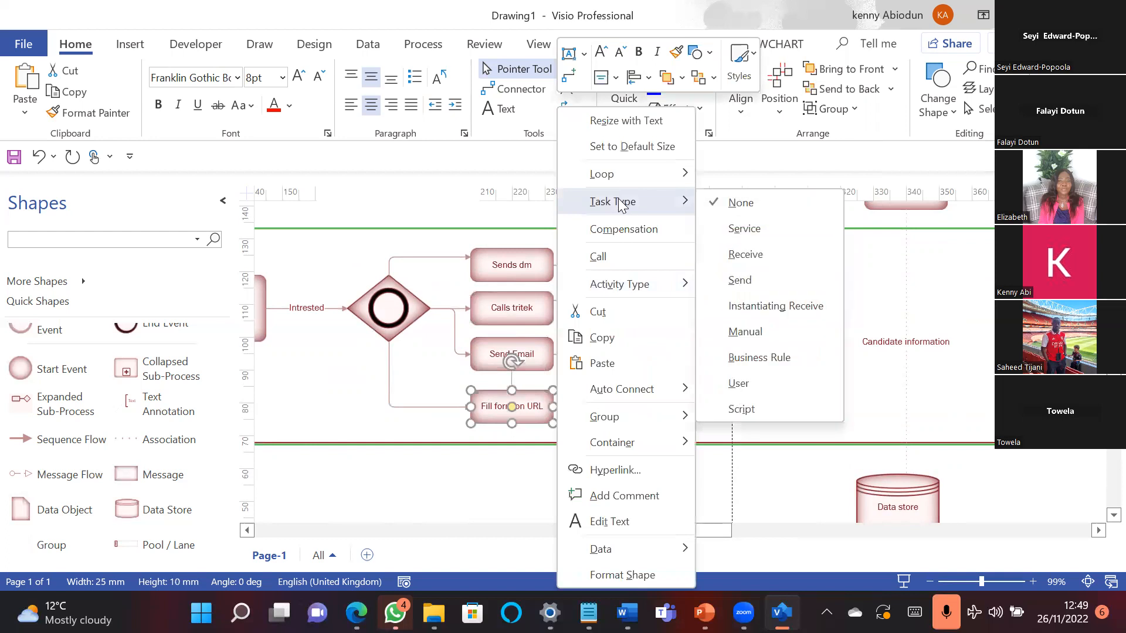
click(727, 384)
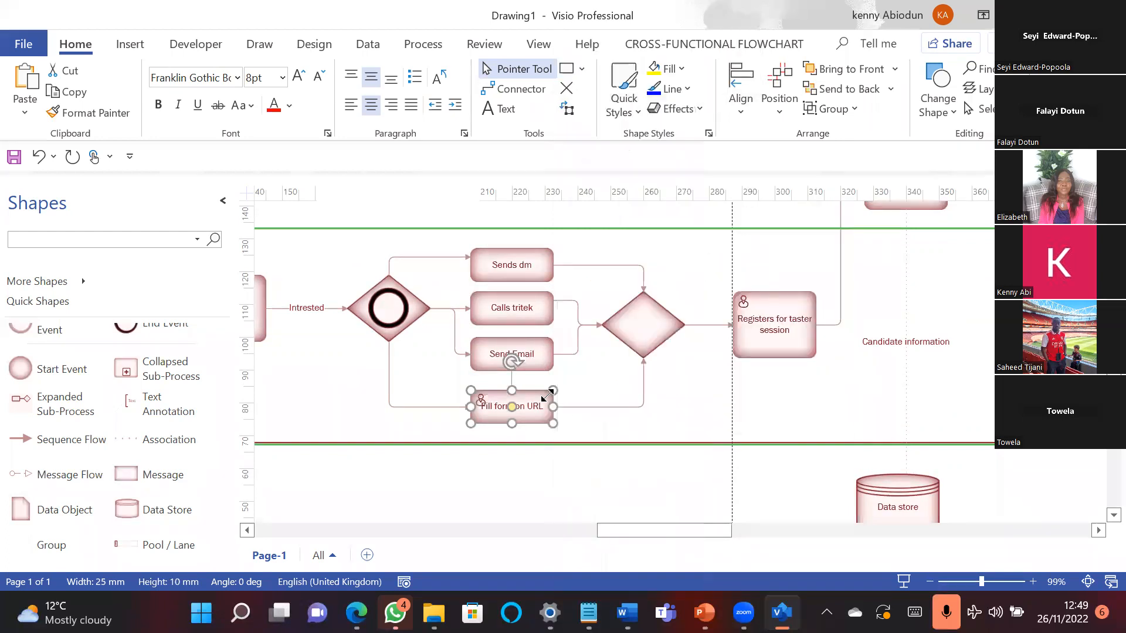
Step: Set the task type of the "Send Email" task to Send
click(478, 350)
right_click(478, 349)
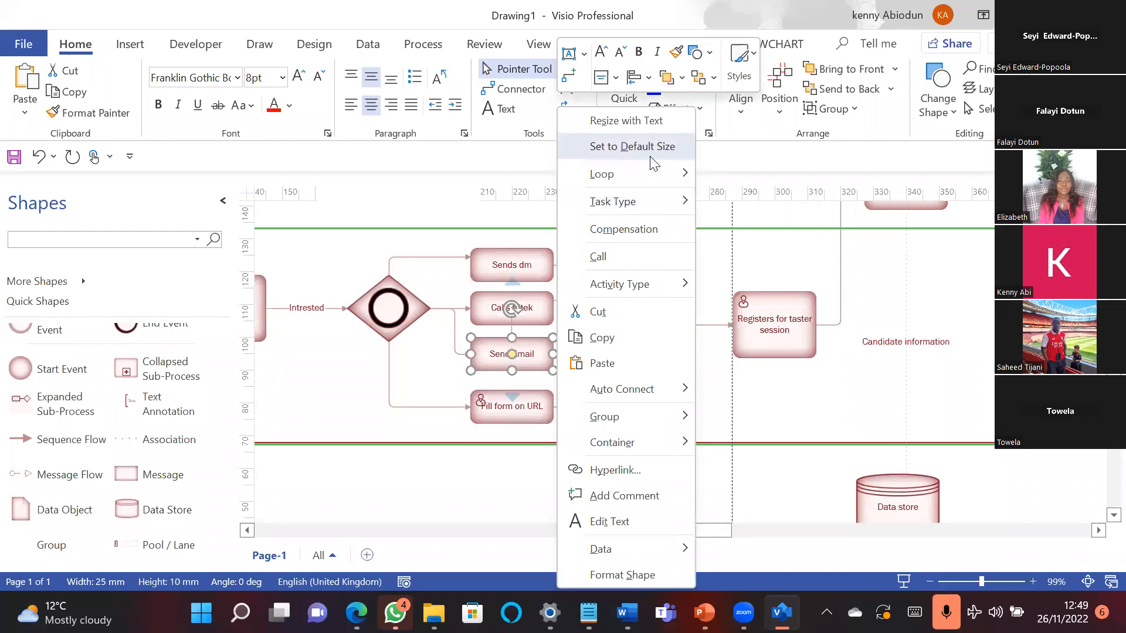
mouse_move(655, 201)
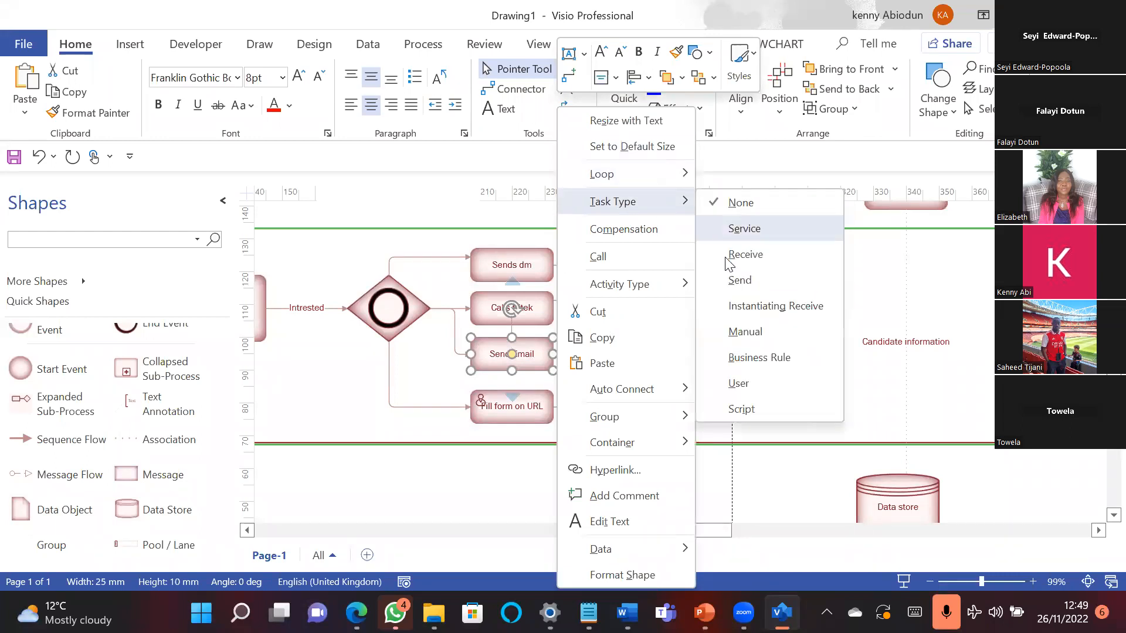
click(734, 279)
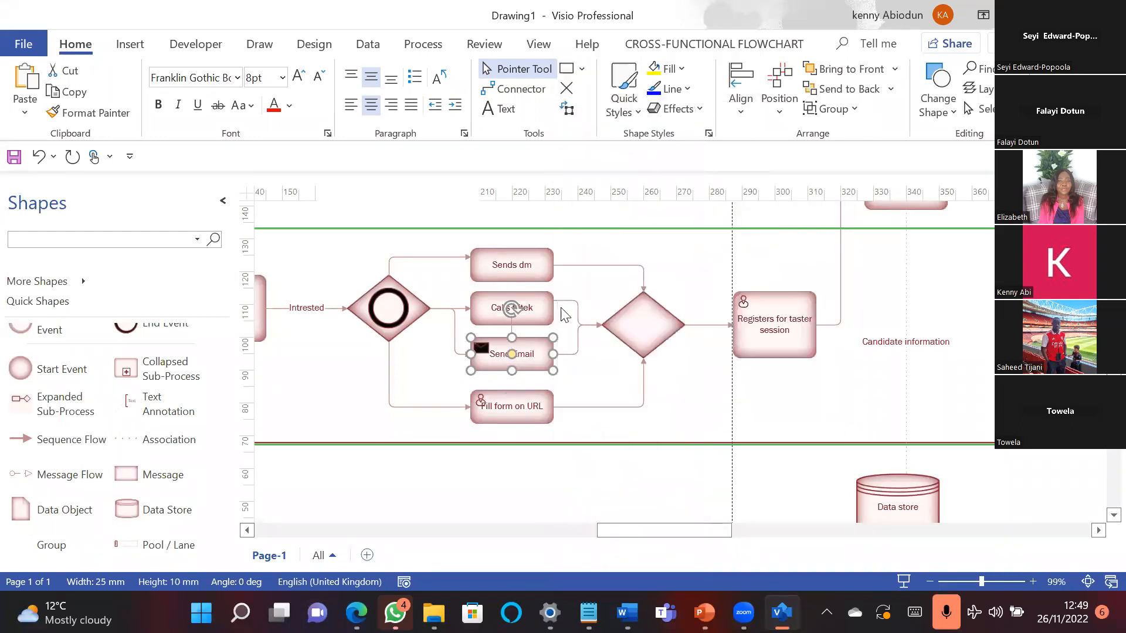
Step: Set the task type of the "Calls tritek" task to Manual
click(498, 308)
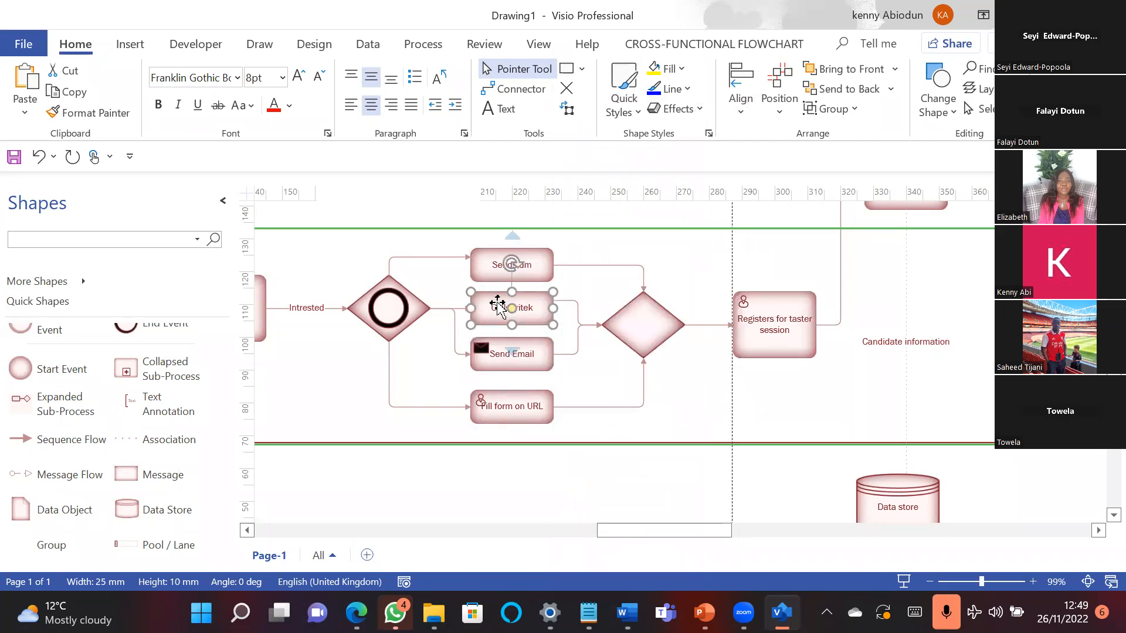
right_click(554, 308)
mouse_move(634, 201)
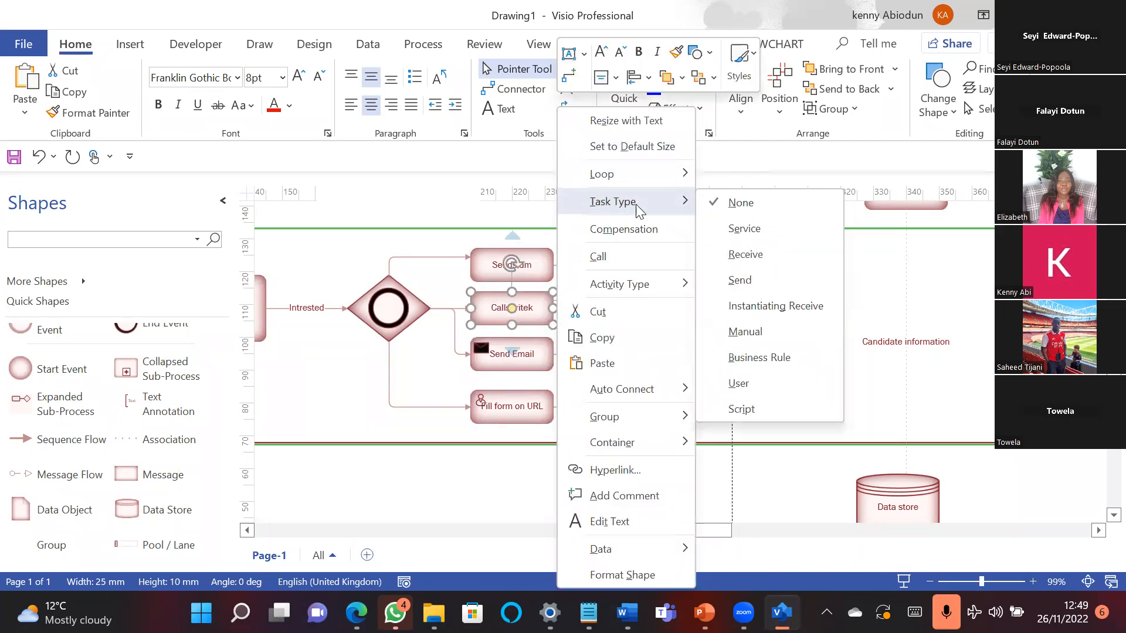
click(732, 332)
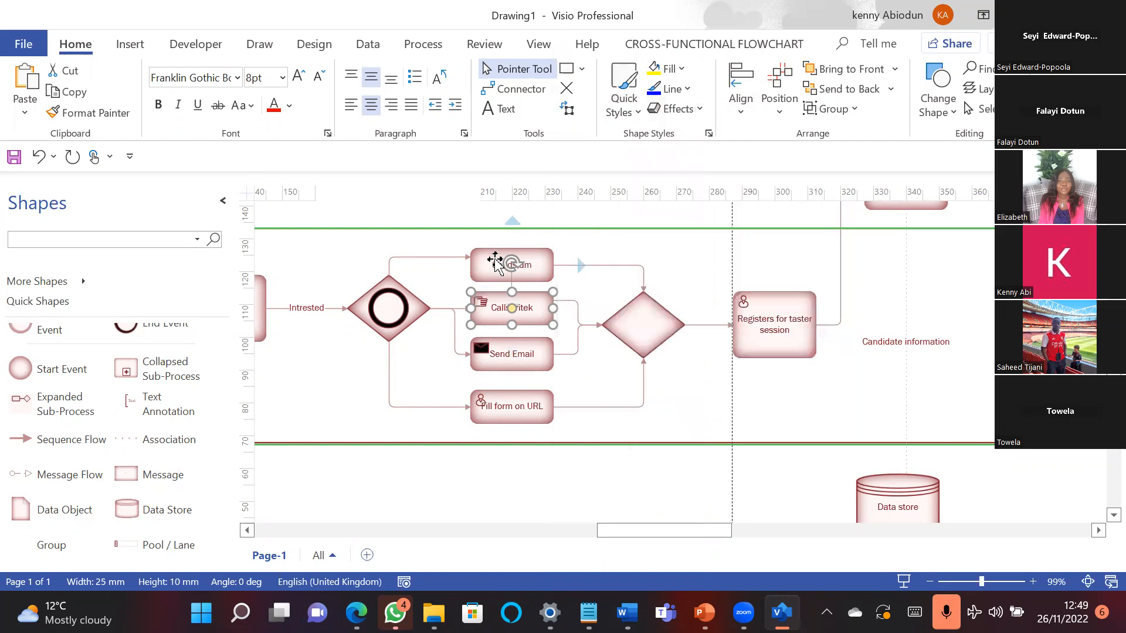
Step: Set the task type of the "Send dm" task to Send
click(496, 261)
right_click(555, 264)
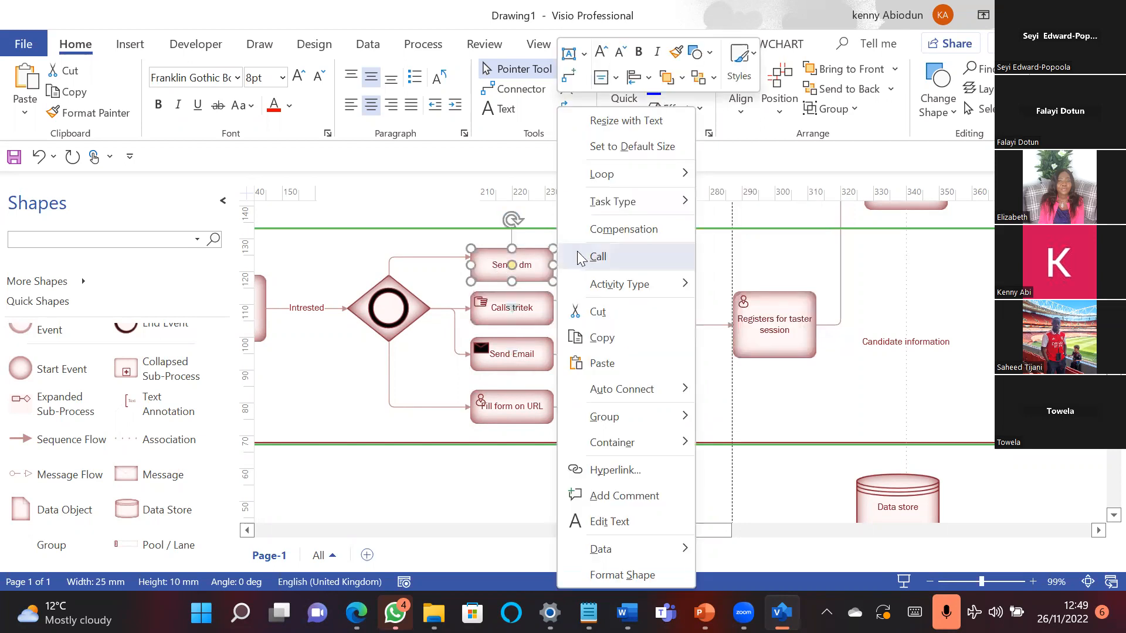
mouse_move(648, 284)
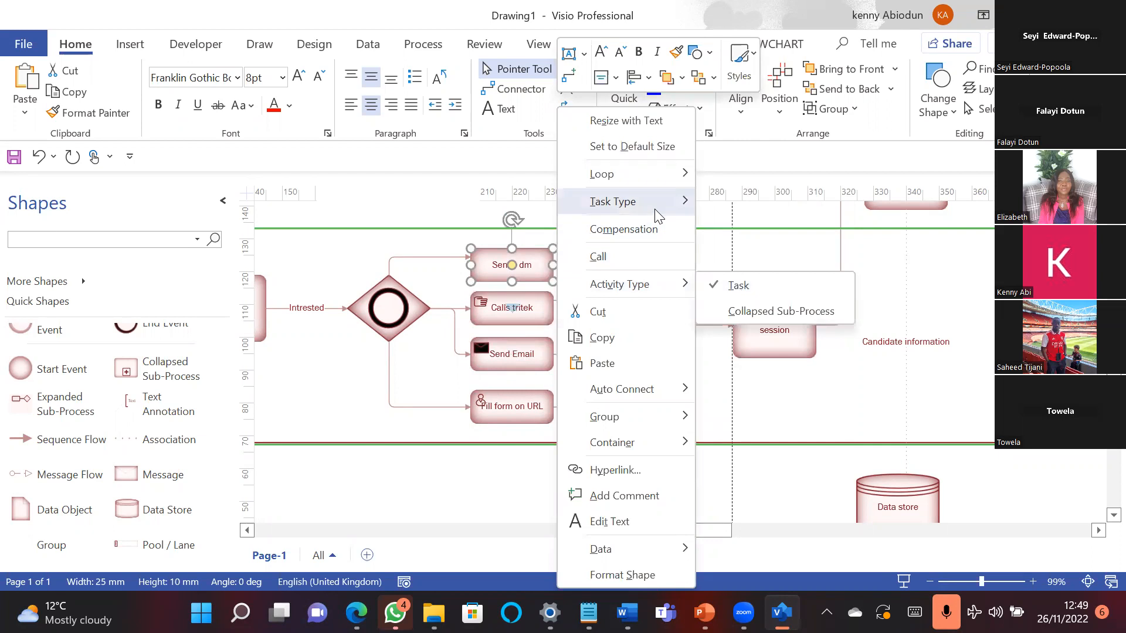
mouse_move(663, 215)
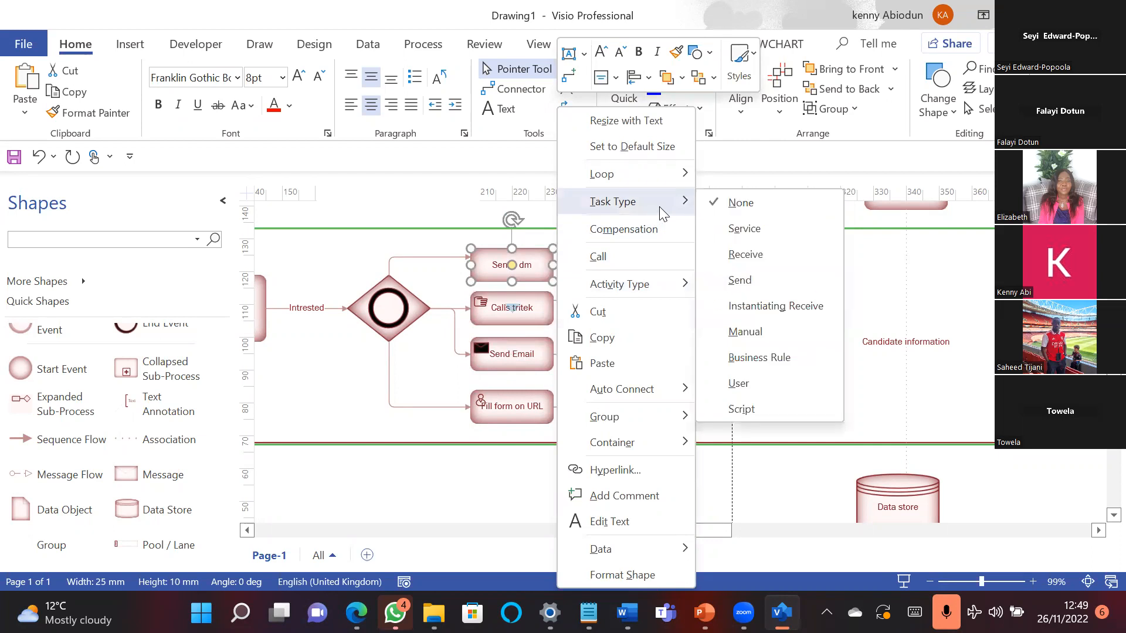
click(739, 280)
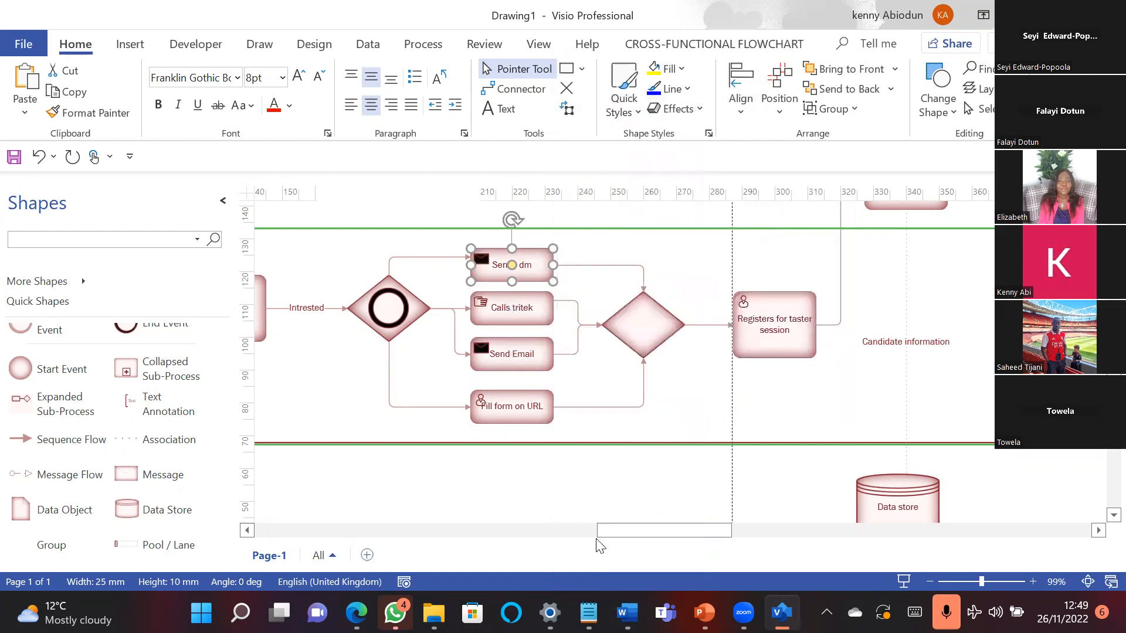
Step: Examine the diagram section around the "Registers for taster session" and "Collates all information into a spreadsheet" tasks and the data store
drag(632, 541, 685, 548)
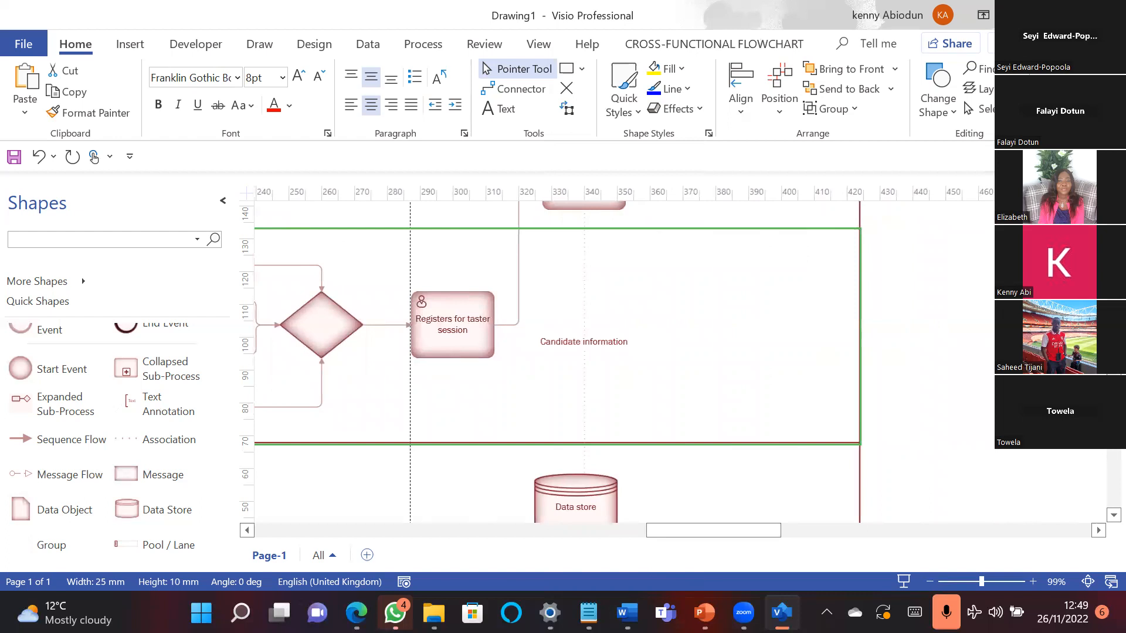
scroll(622, 361, up, 5)
scroll(622, 362, down, 4)
scroll(621, 362, down, 3)
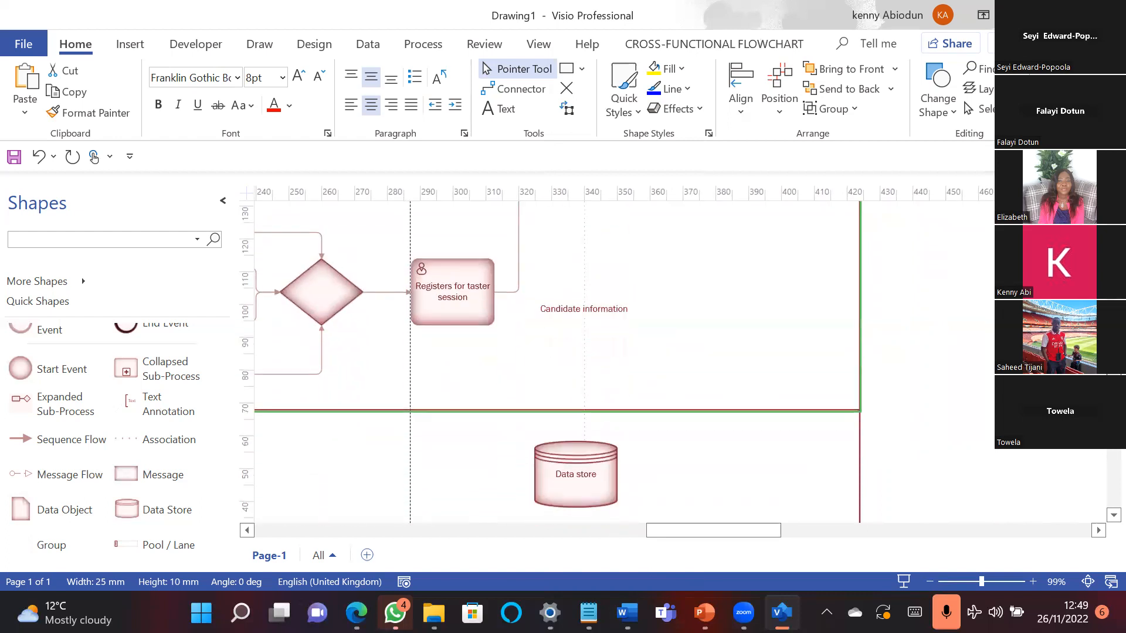
scroll(622, 361, up, 6)
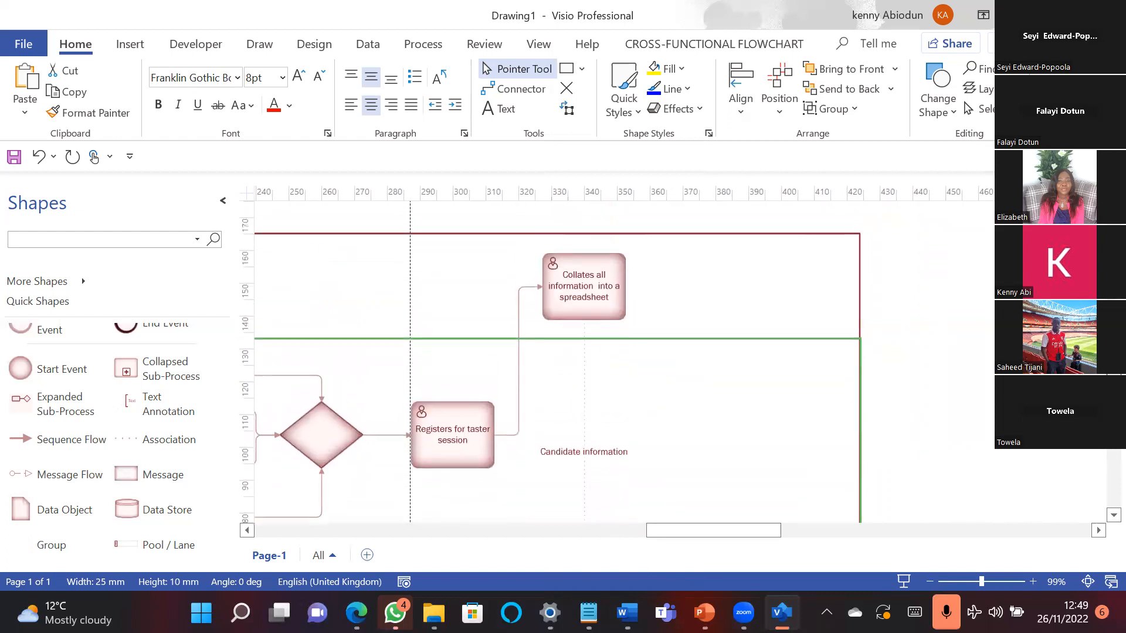
click(616, 291)
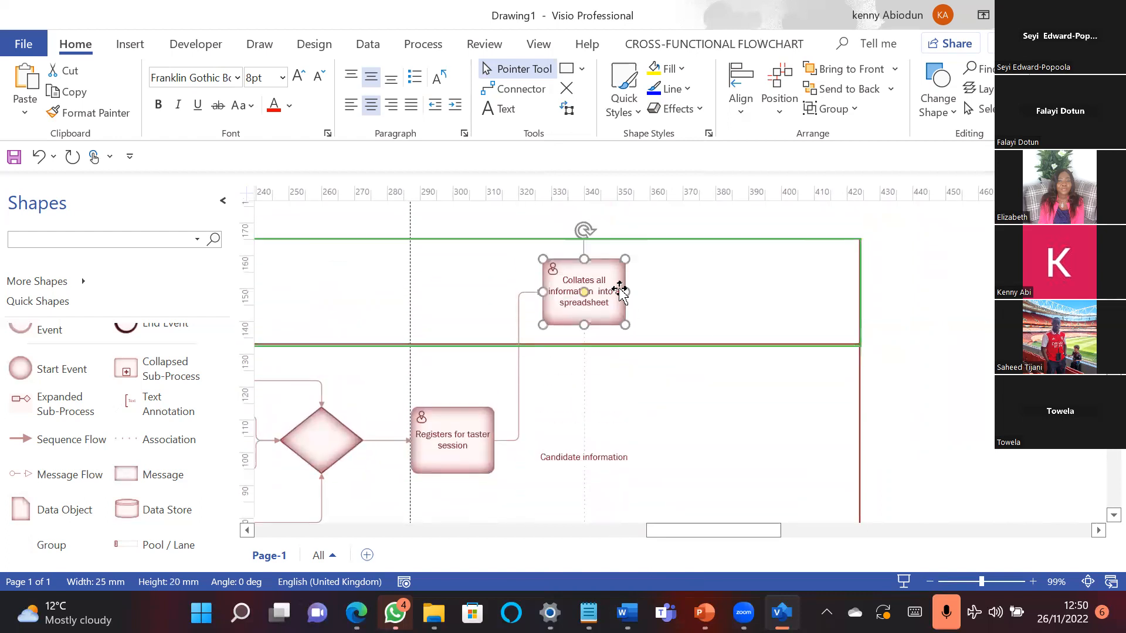
click(686, 311)
click(585, 290)
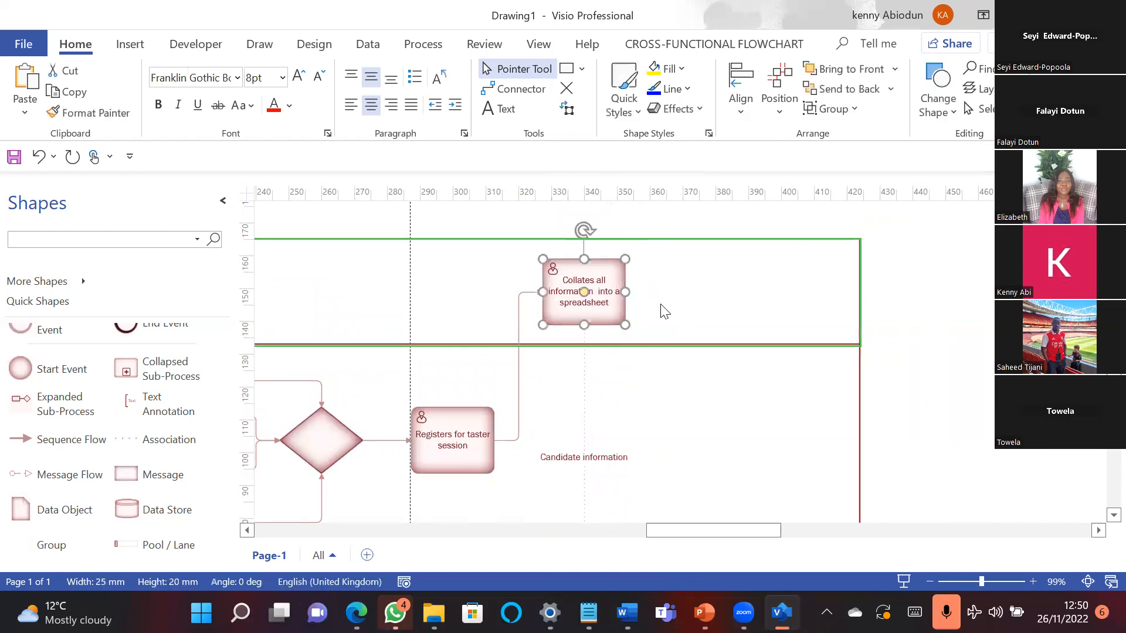
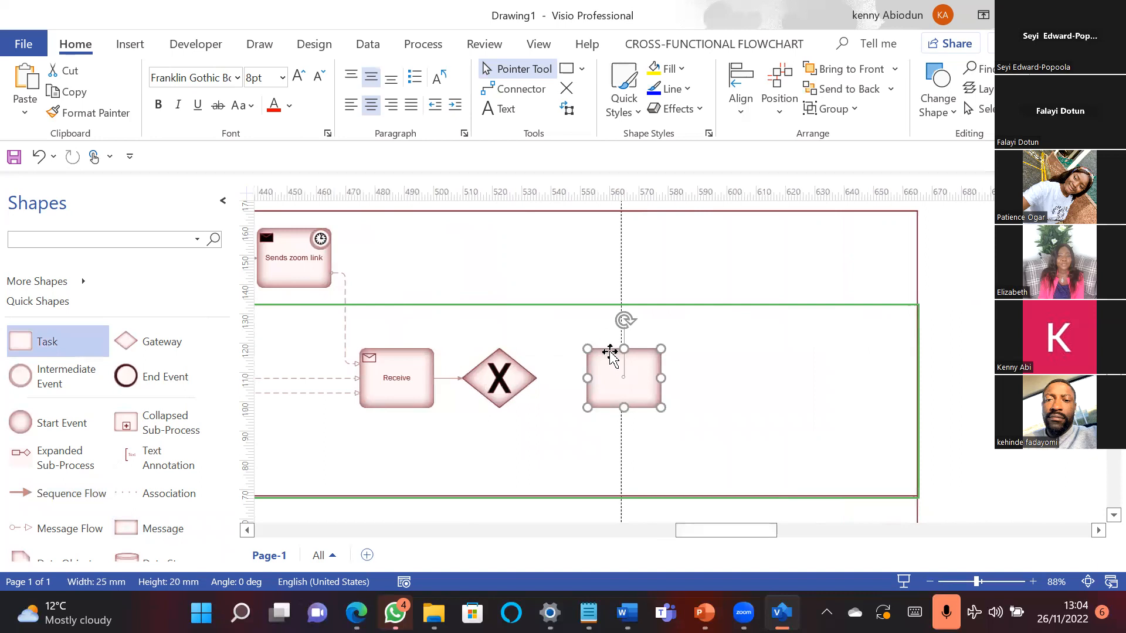
Step: Switch to the PowerPoint slide of the Tritek as-is process, review steps 9 and 10, and return to the Visio drawing
key(alt+Tab)
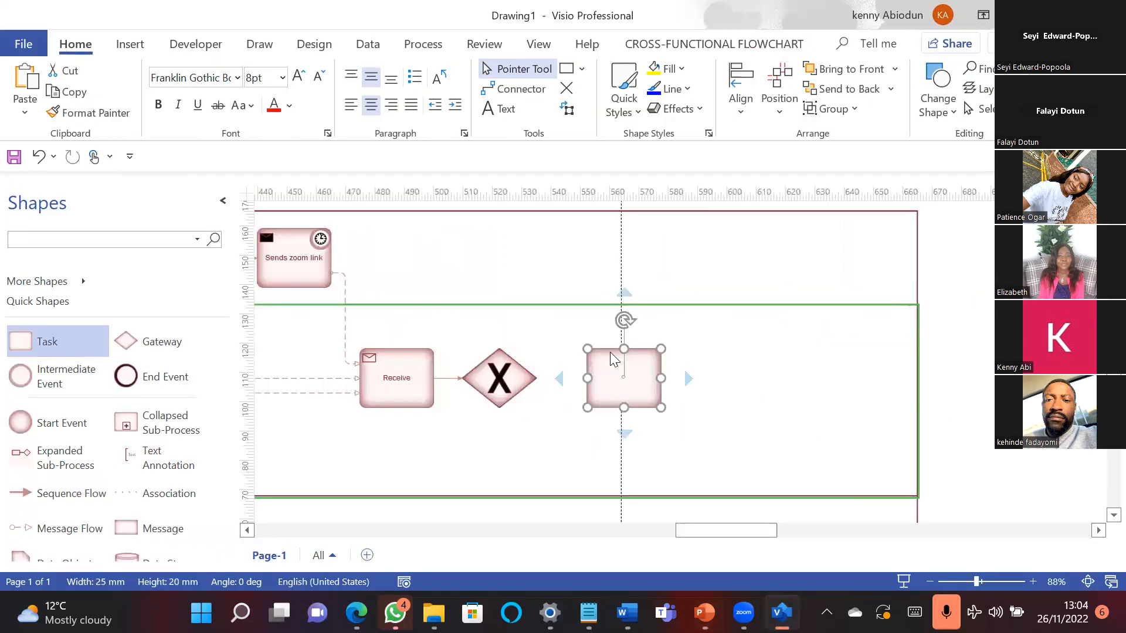
key(alt+Tab)
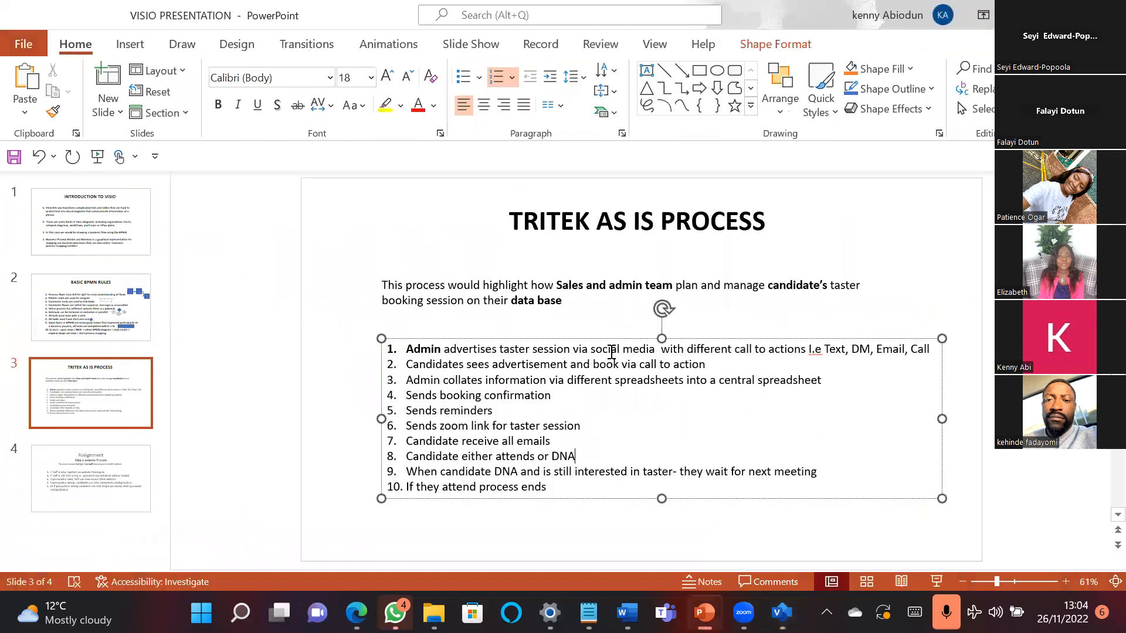
click(477, 487)
click(548, 487)
click(501, 472)
key(alt+Tab)
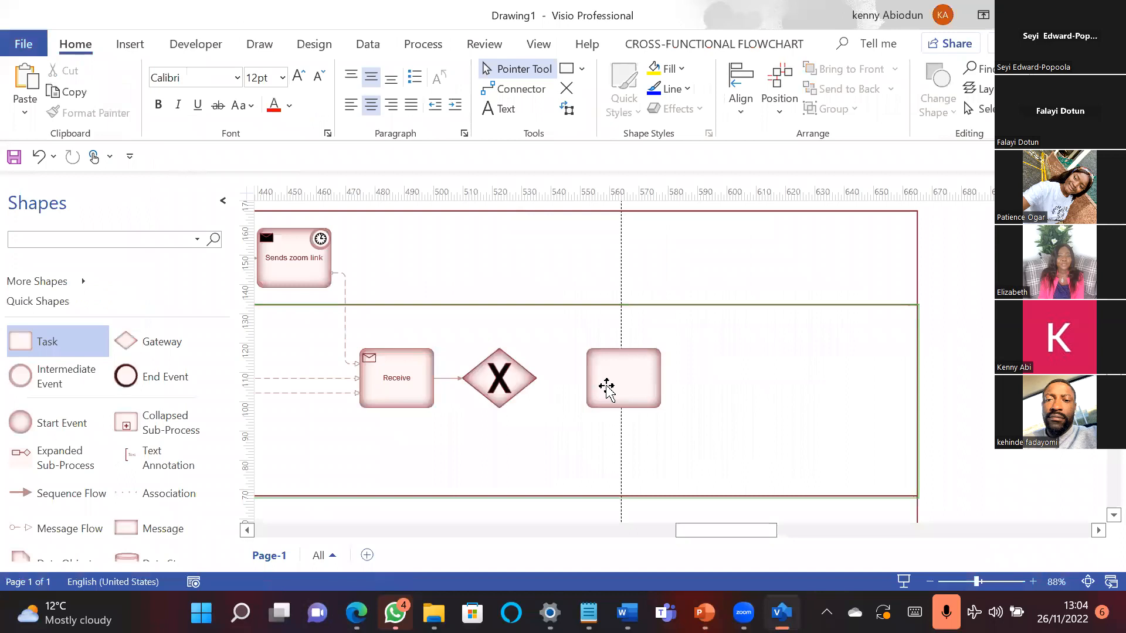
Step: Replace the blank task beyond the exclusive gateway with an end event in the Candidates lane
click(606, 389)
key(Delete)
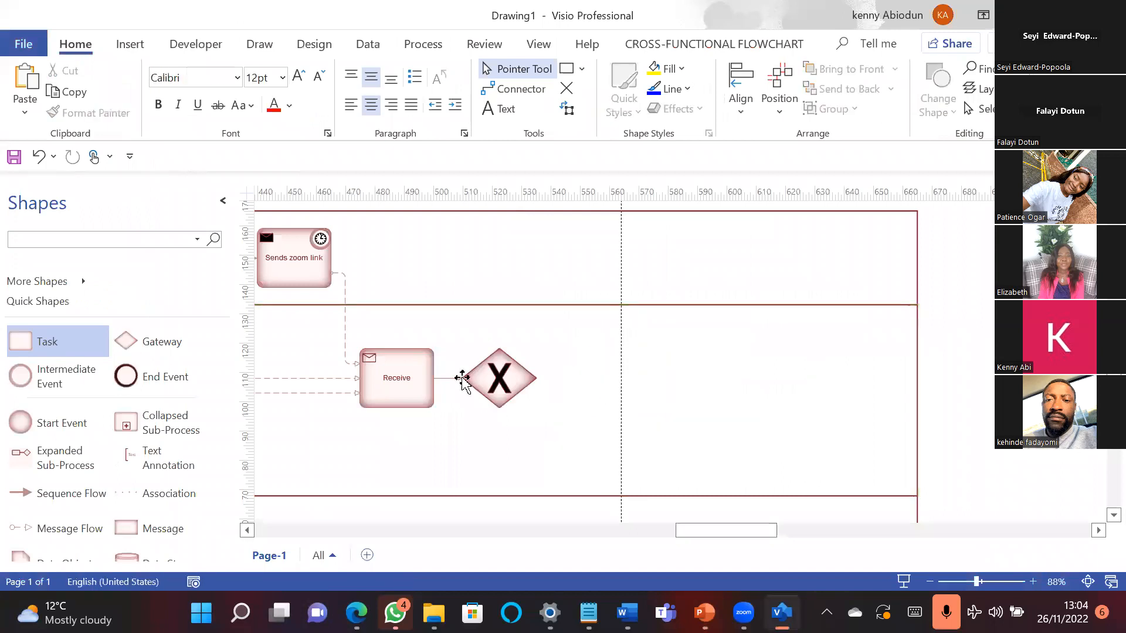
click(57, 500)
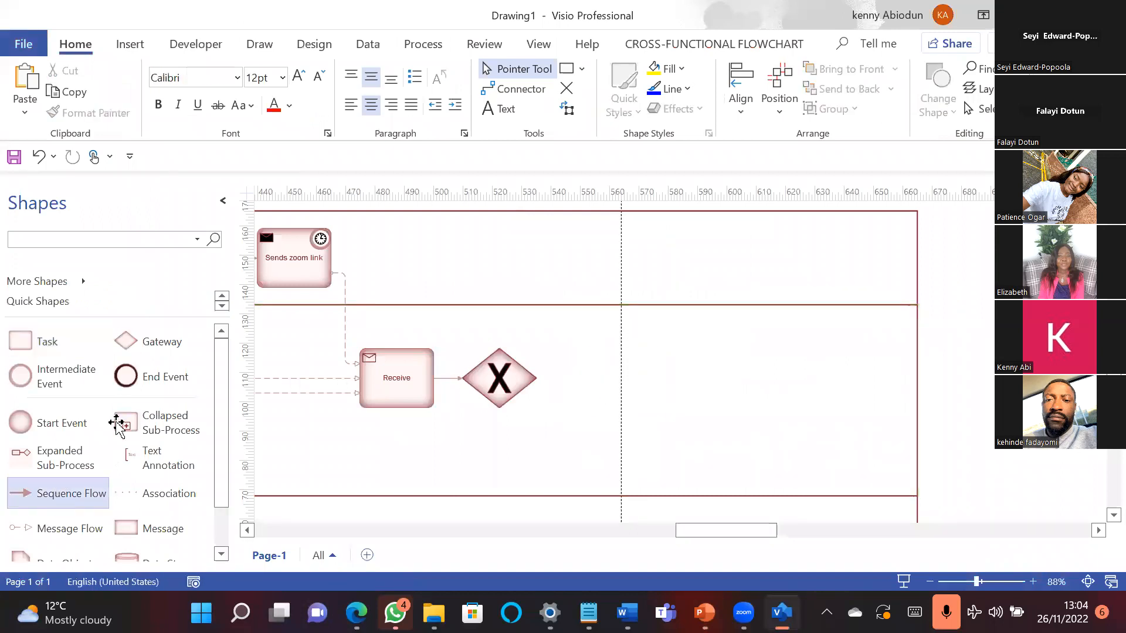
drag(132, 388, 605, 349)
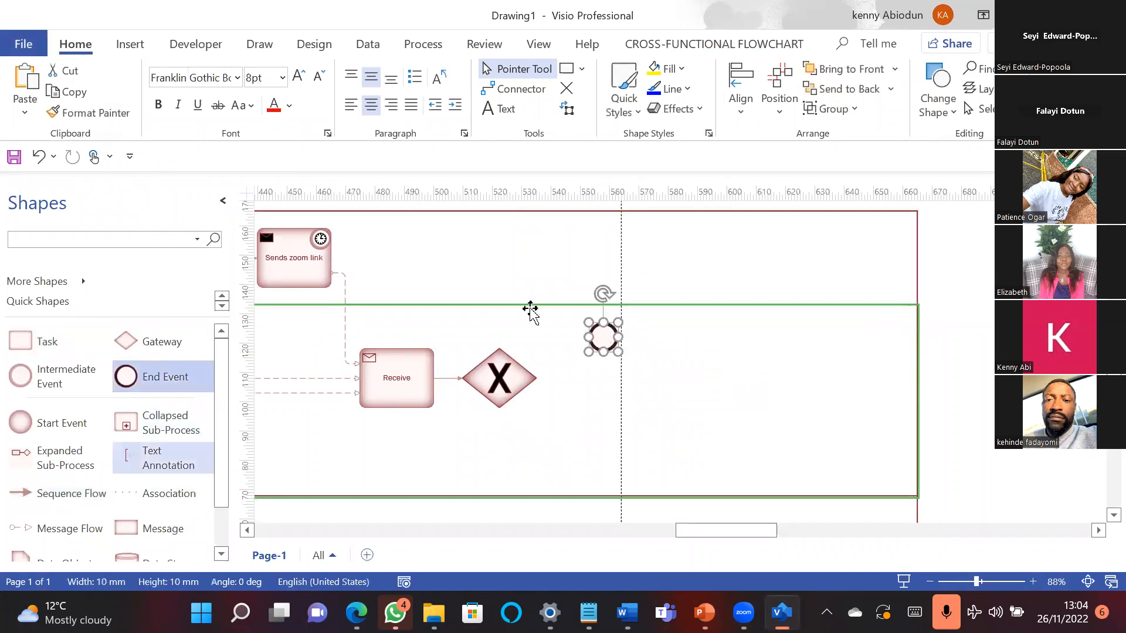
Step: Connect the top point of the exclusive gateway to the end event
click(516, 89)
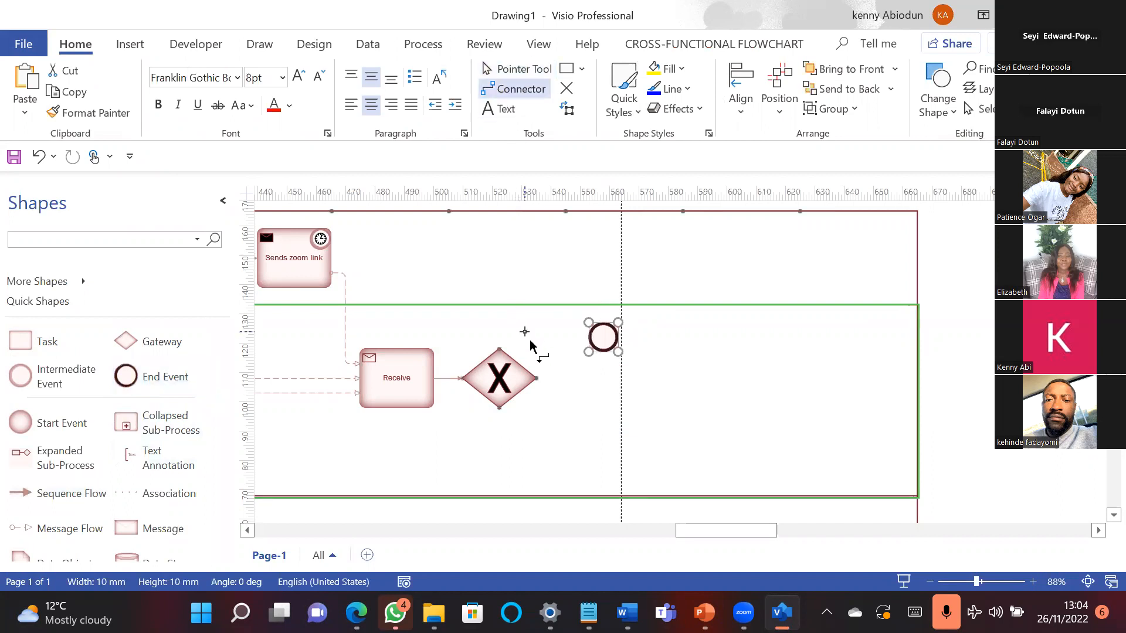
scroll(528, 352, down, 2)
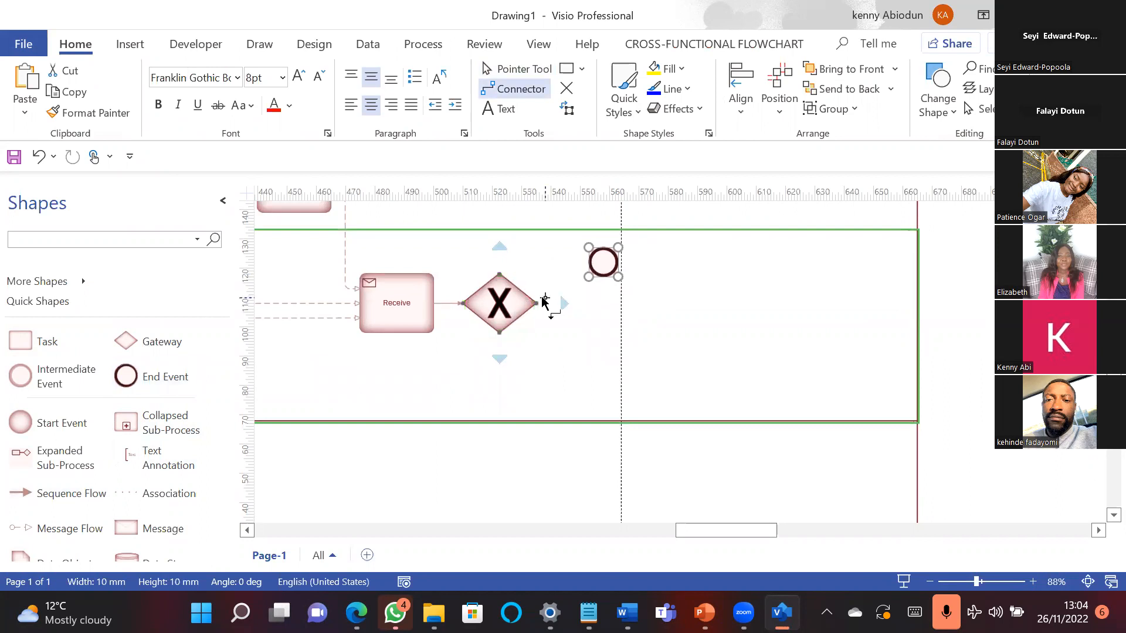
drag(500, 274, 592, 260)
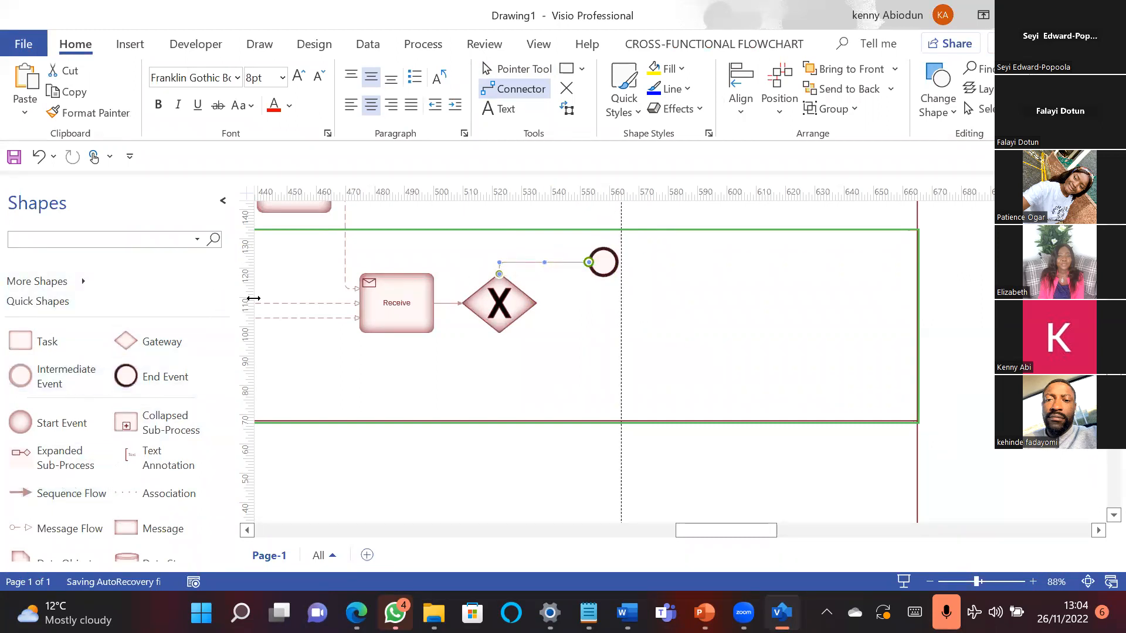
Step: Label the flow from the gateway to the end event "Attends" and move the end event farther away from the gateway
click(488, 71)
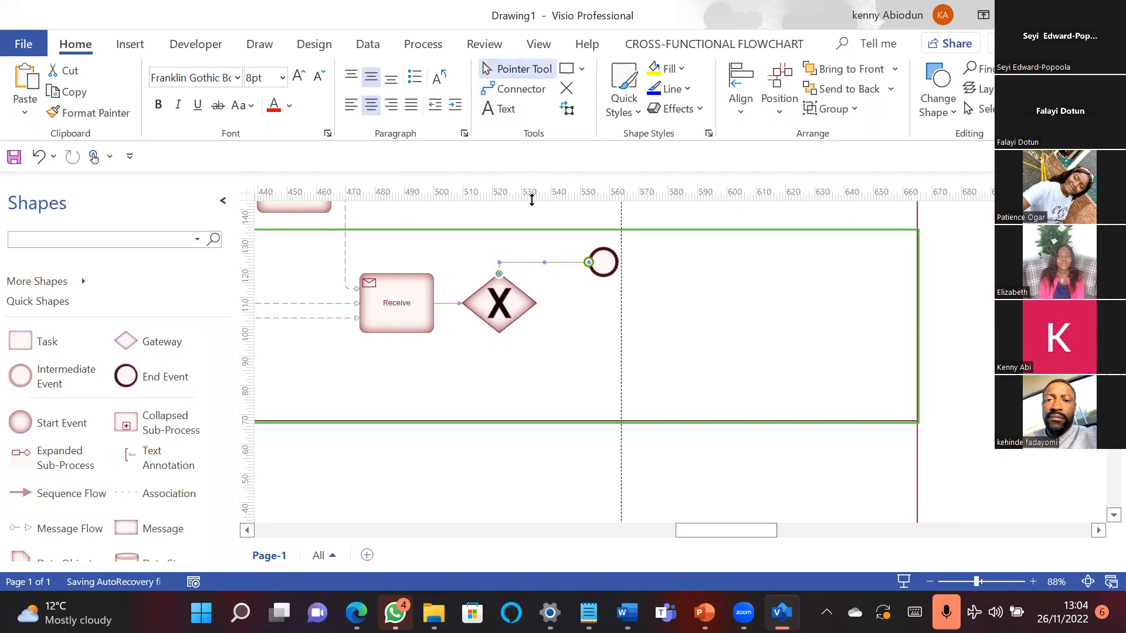
double_click(551, 264)
text(Attends)
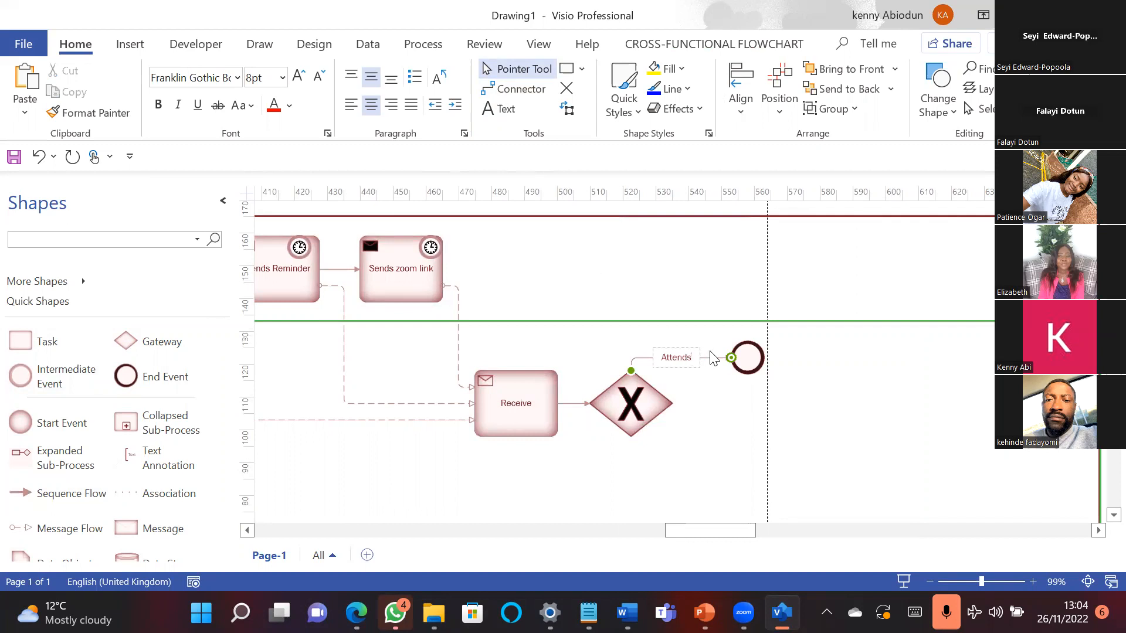
drag(748, 359, 812, 354)
click(490, 502)
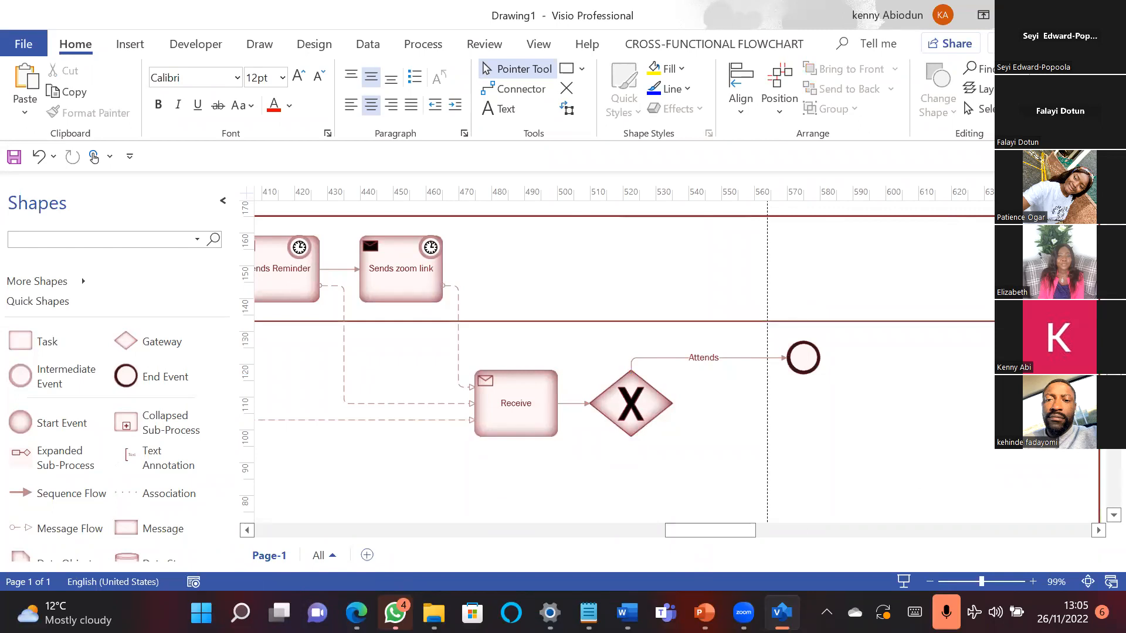
Step: Add a task below and to the right of the exclusive gateway and label it "Wait for next tester shedule"
scroll(668, 352, down, 5)
scroll(668, 352, up, 1)
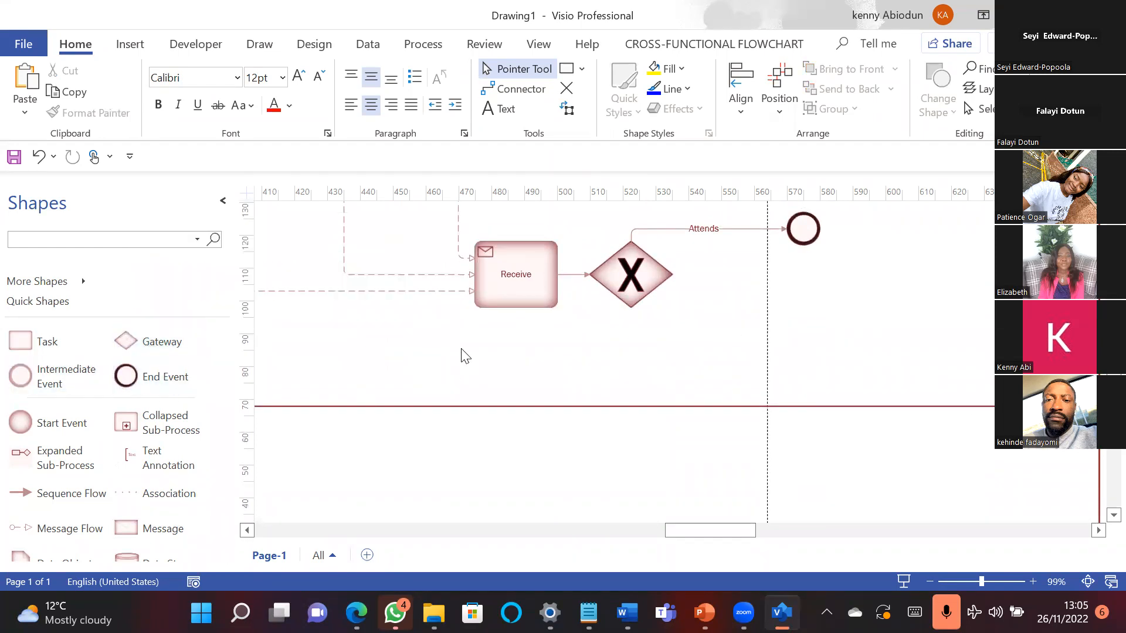
drag(35, 344, 745, 354)
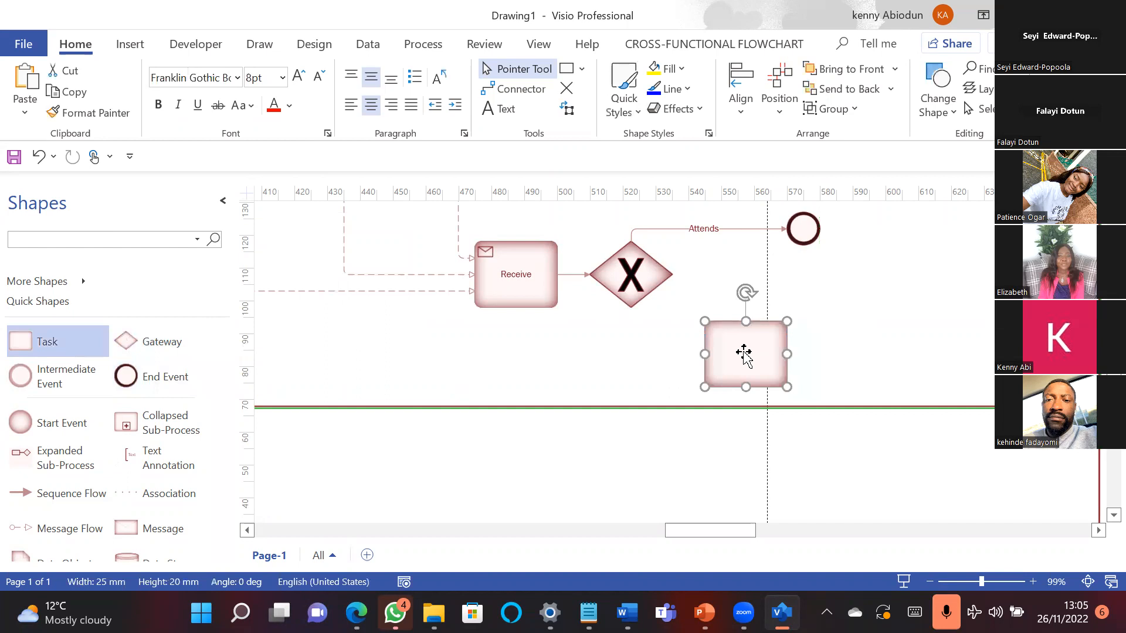
double_click(745, 353)
text(W)
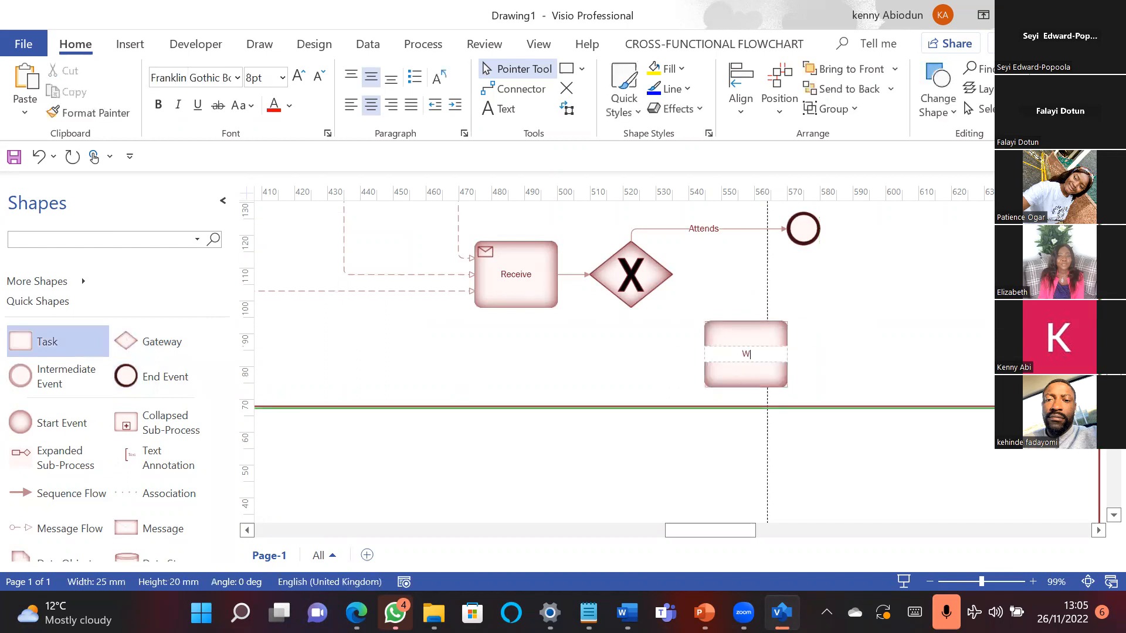
text(ait for next tester shedule)
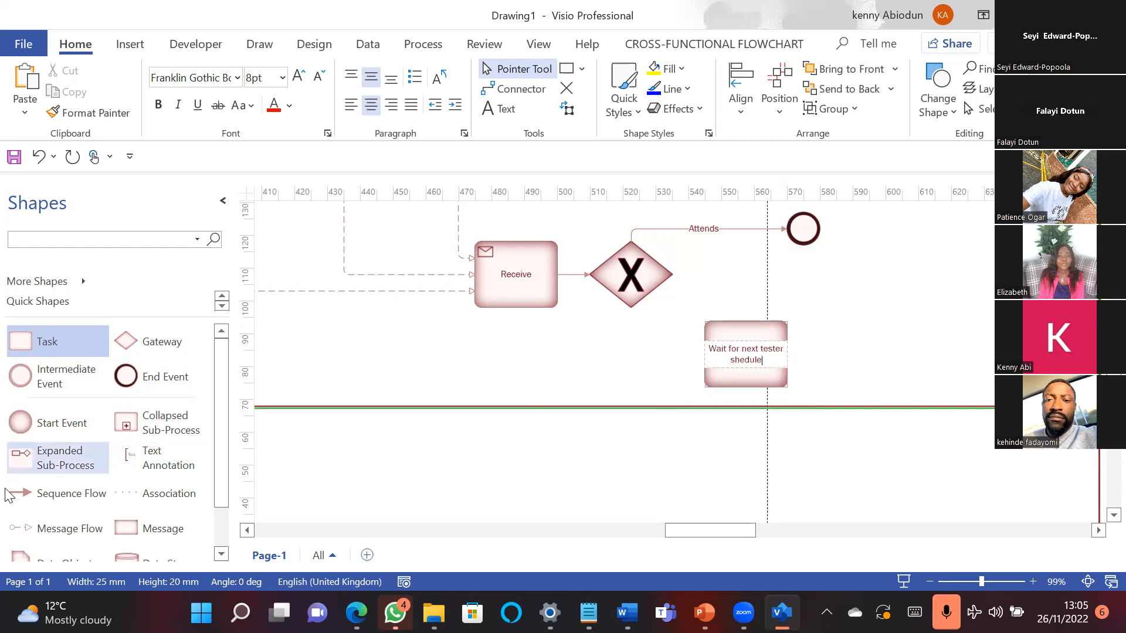
Step: Connect the bottom point of the exclusive gateway to the "Wait for next tester shedule" task
click(514, 89)
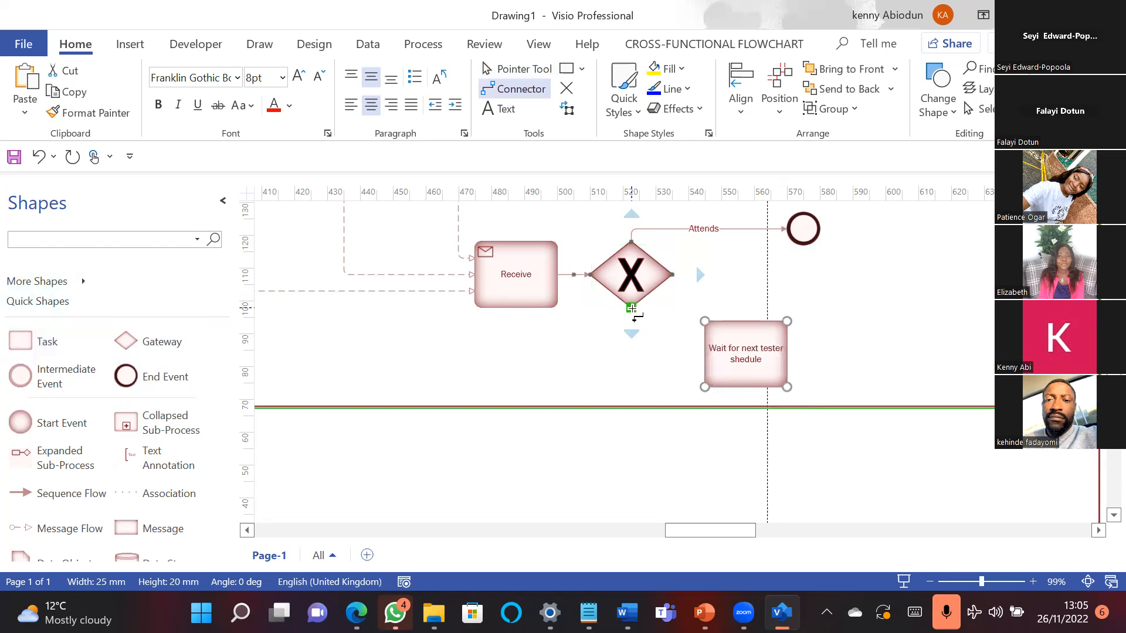
drag(631, 307, 705, 354)
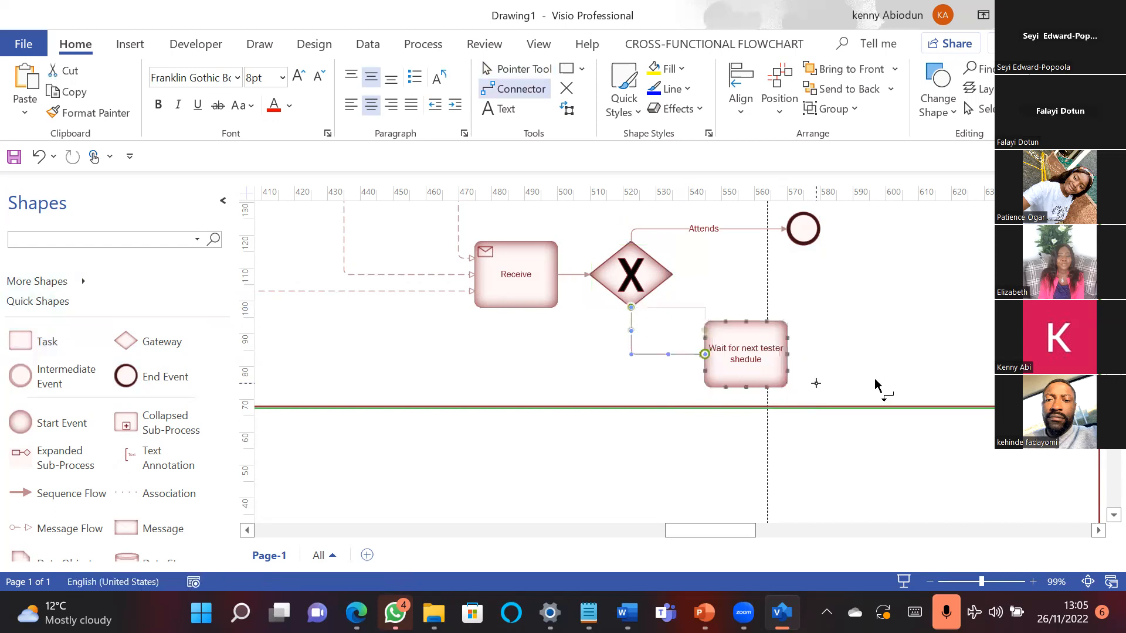
scroll(669, 361, down, 1)
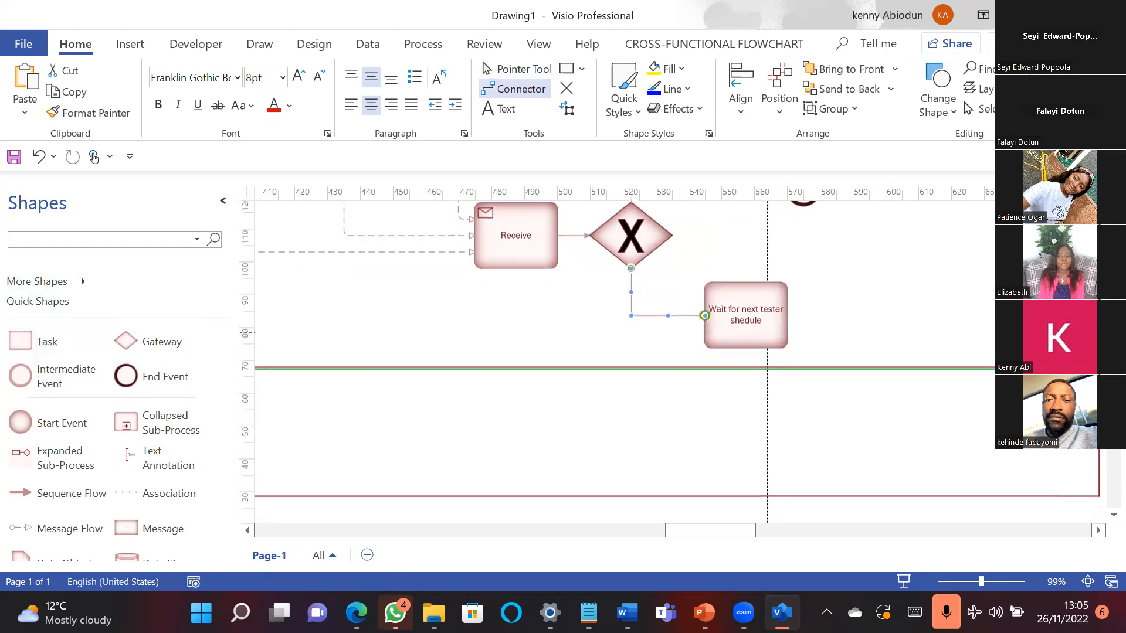
Step: Insert a blank auto-connected task directly below the exclusive gateway, beside the "Wait for next tester shedule" task
click(952, 577)
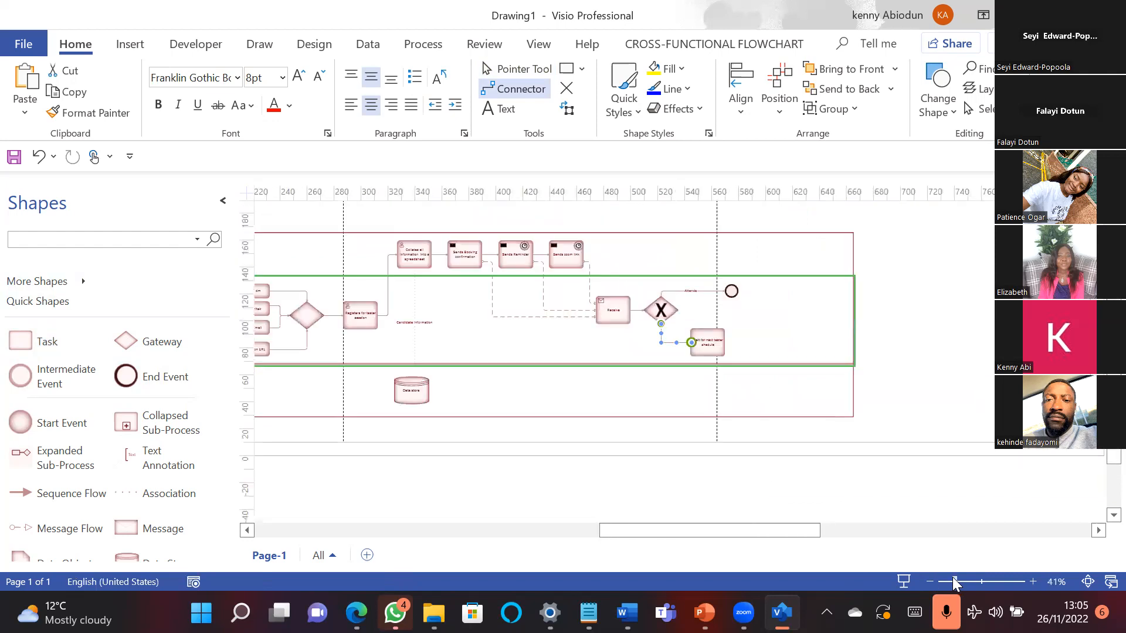
drag(765, 539, 702, 536)
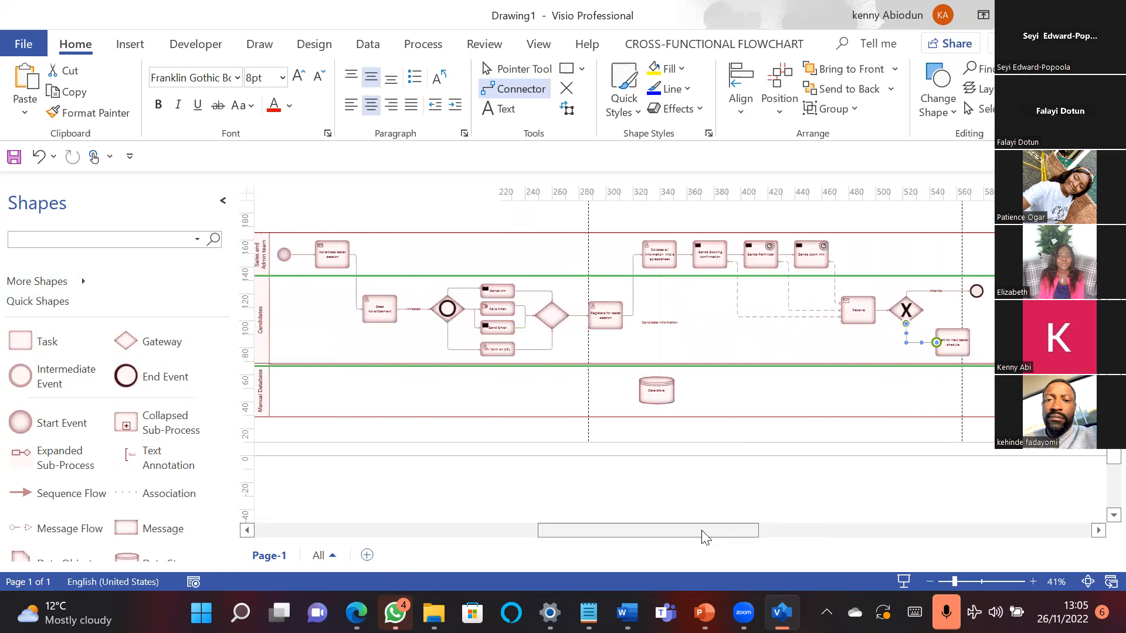
drag(705, 536, 705, 536)
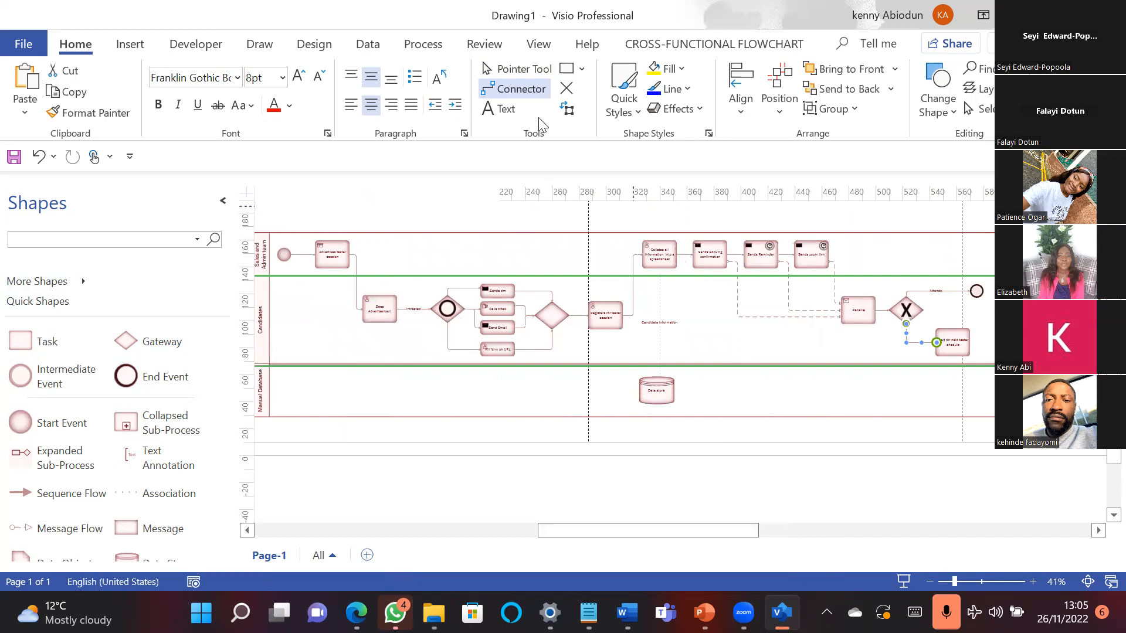
click(512, 69)
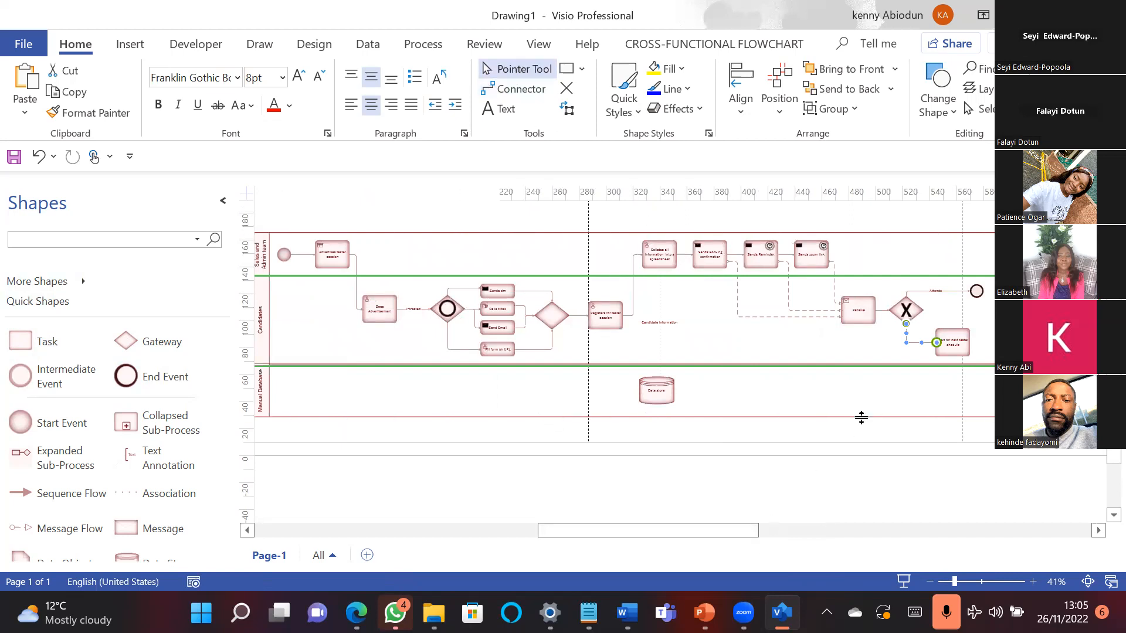
click(906, 340)
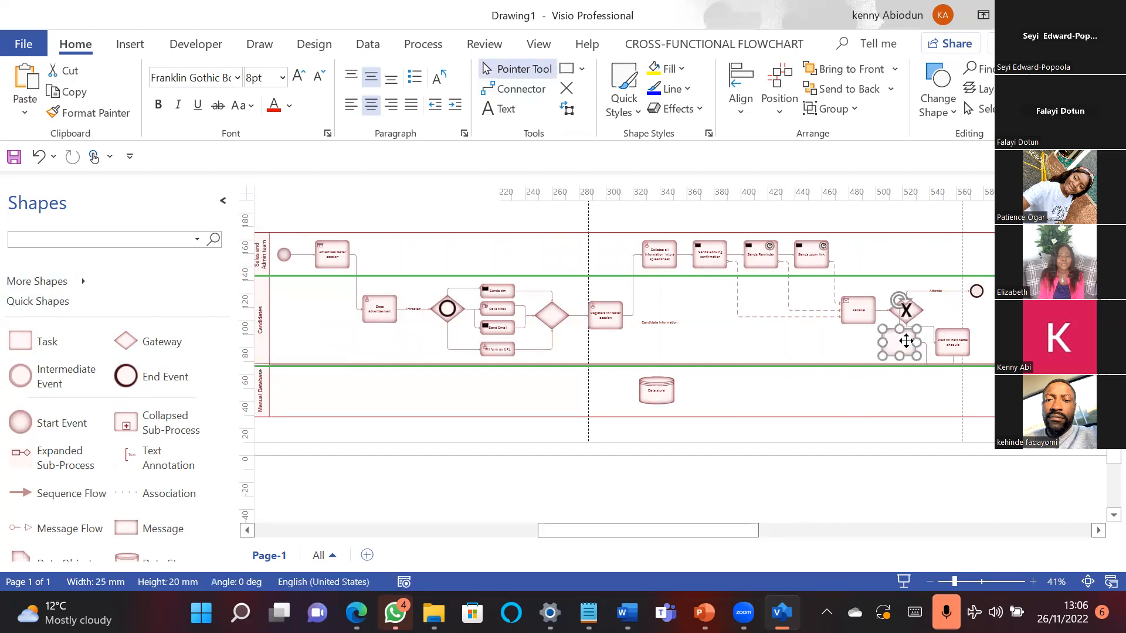
click(896, 351)
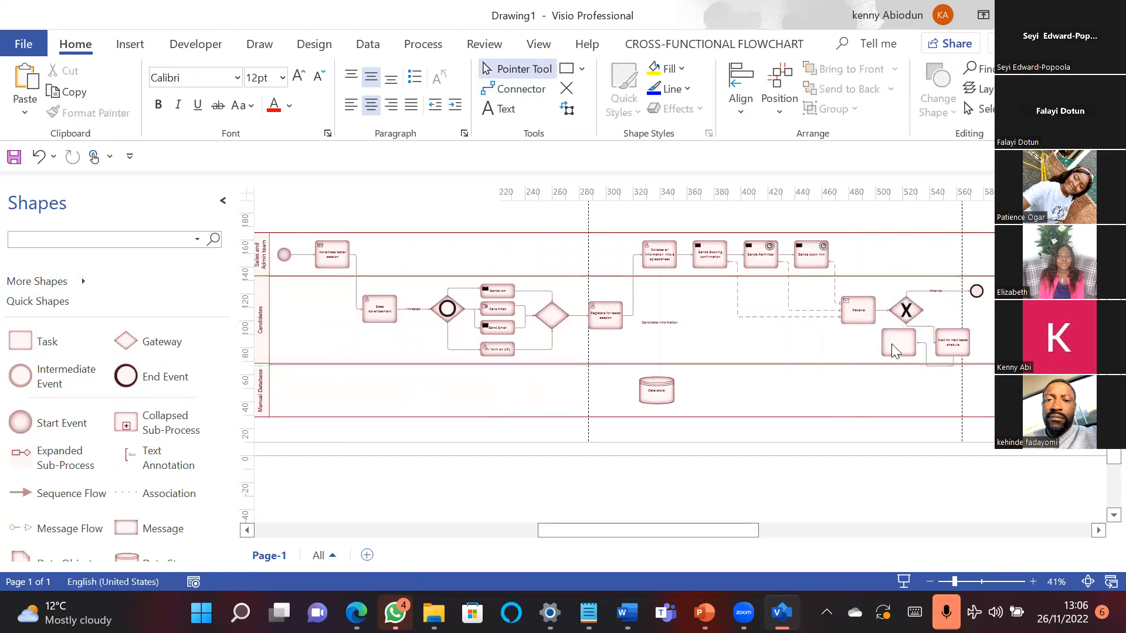
Step: Label the flow from the exclusive gateway to the "Wait for next tester shedule" task "DNA"
click(969, 581)
drag(637, 524, 706, 531)
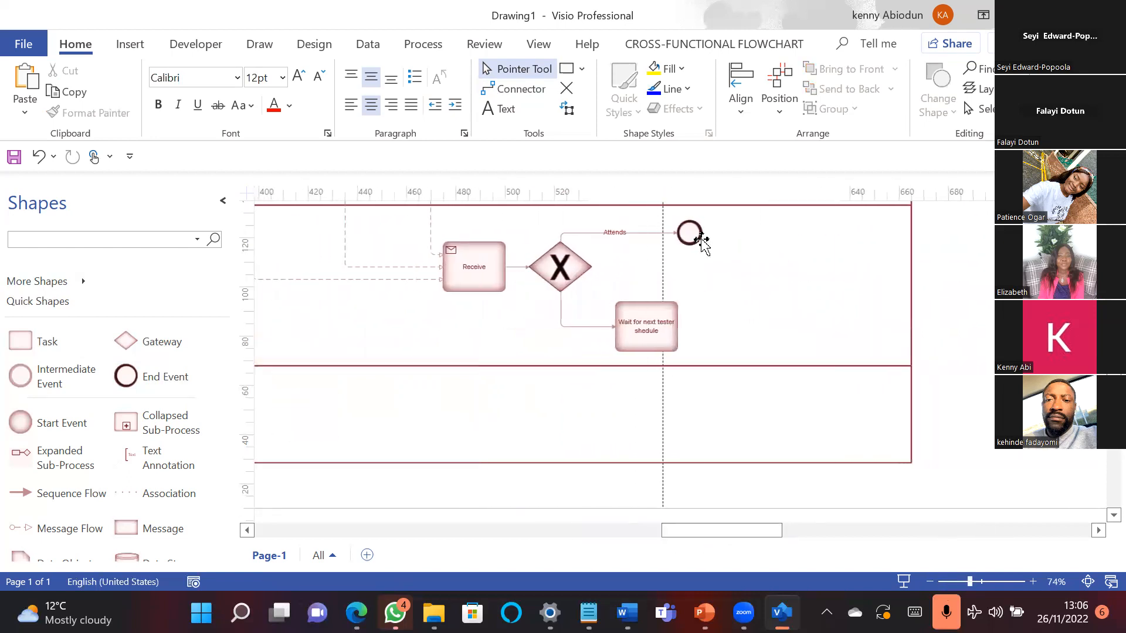
click(692, 238)
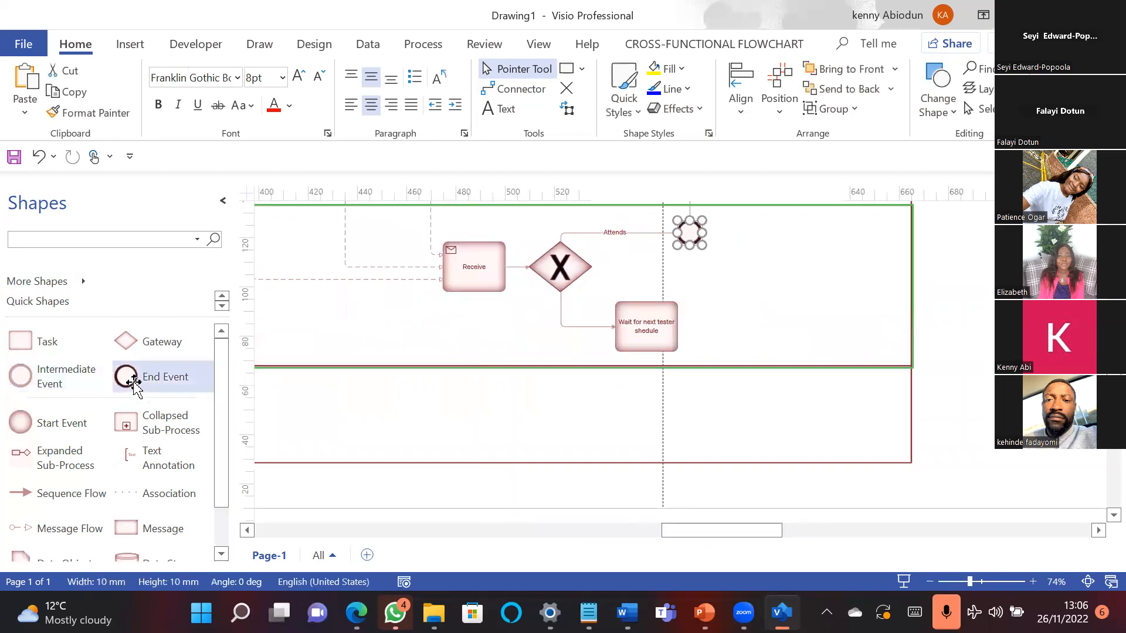
click(560, 312)
scroll(560, 311, up, 2)
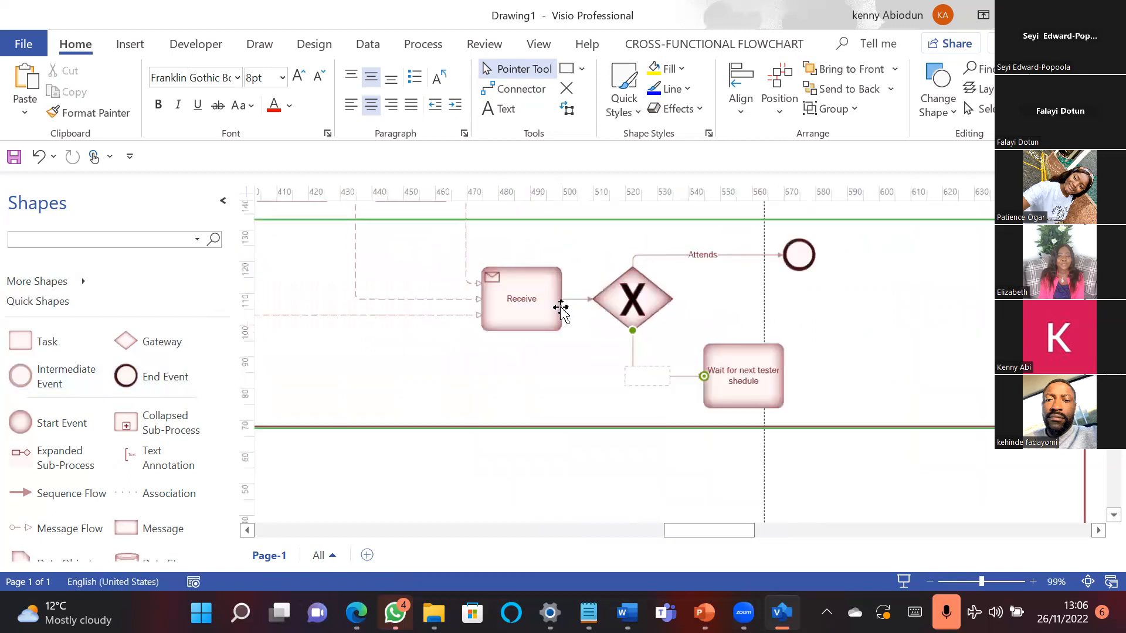
text(DNA)
click(538, 468)
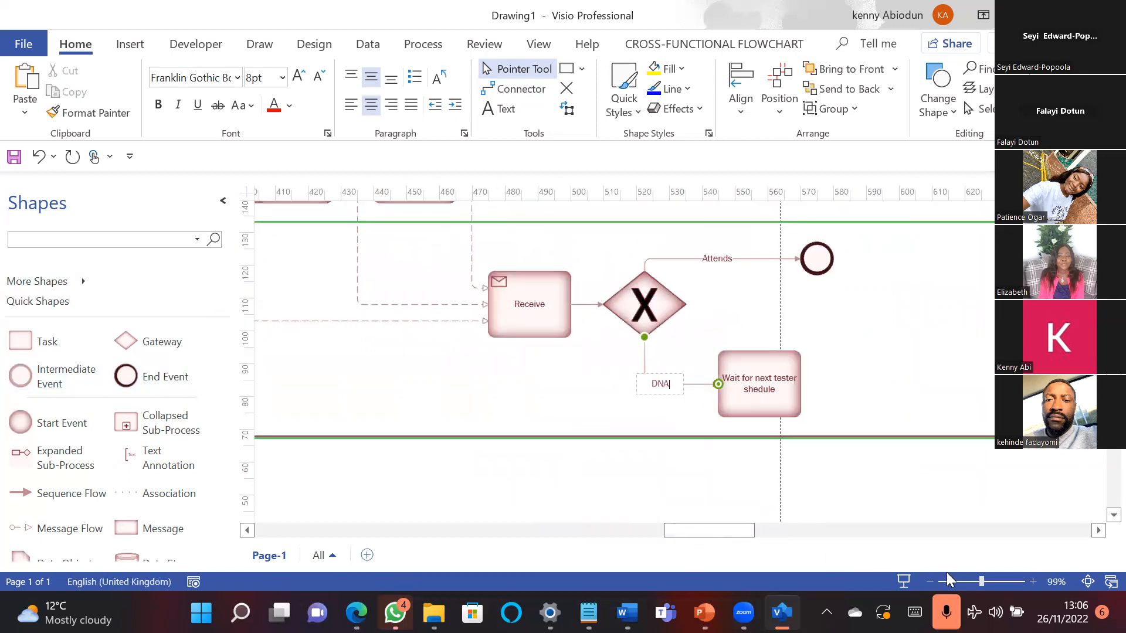
Step: Move the data store slightly upward within the Manual Database lane
click(966, 581)
drag(672, 528, 635, 535)
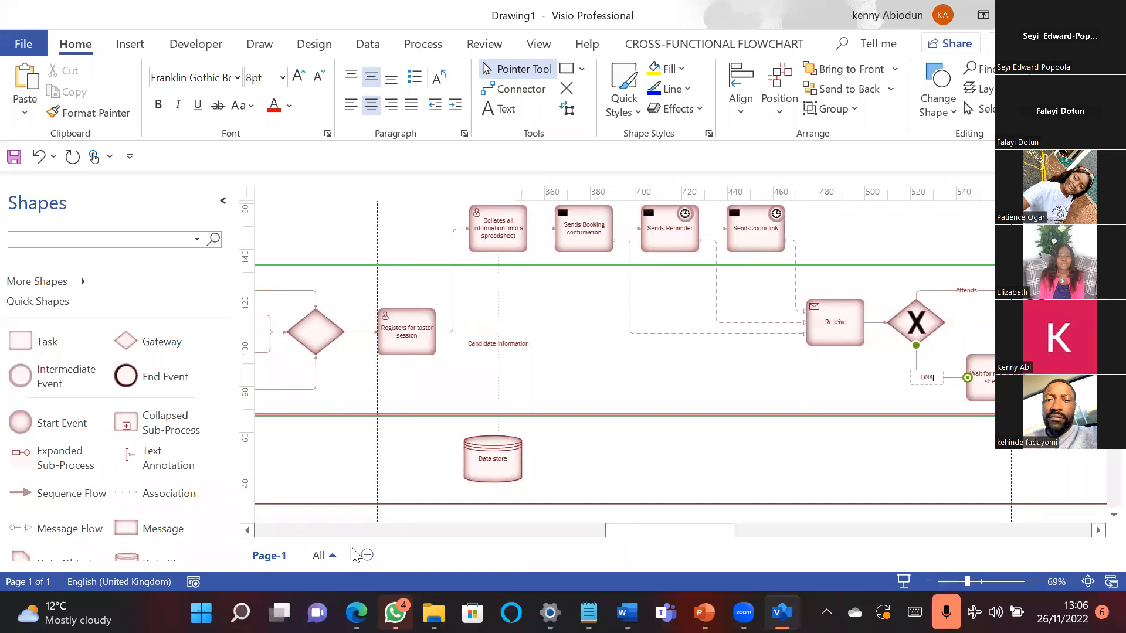
drag(490, 465, 494, 455)
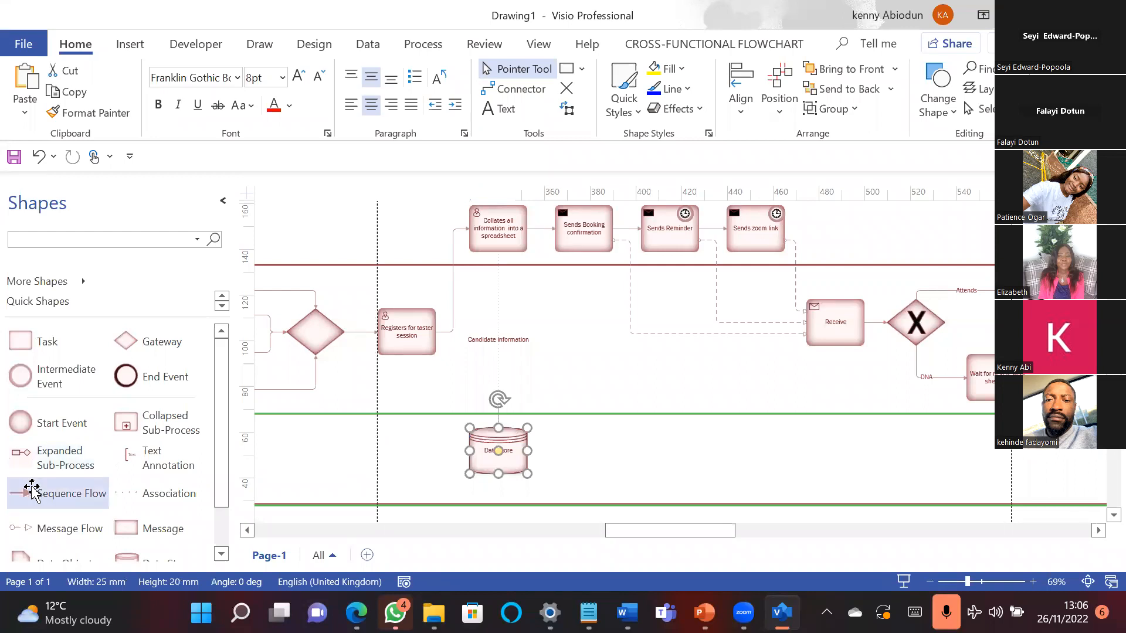
Step: Draw a connector from the "Wait for next tester shedule" task back through the Manual Database lane to below the "Fill form on URL" task
click(990, 384)
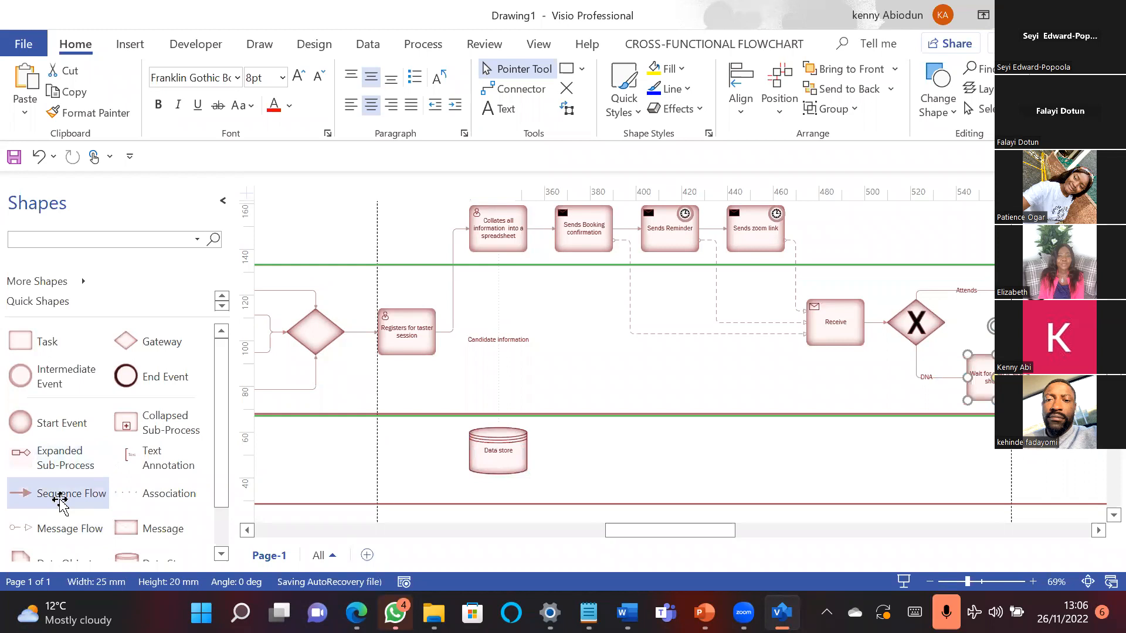
click(492, 91)
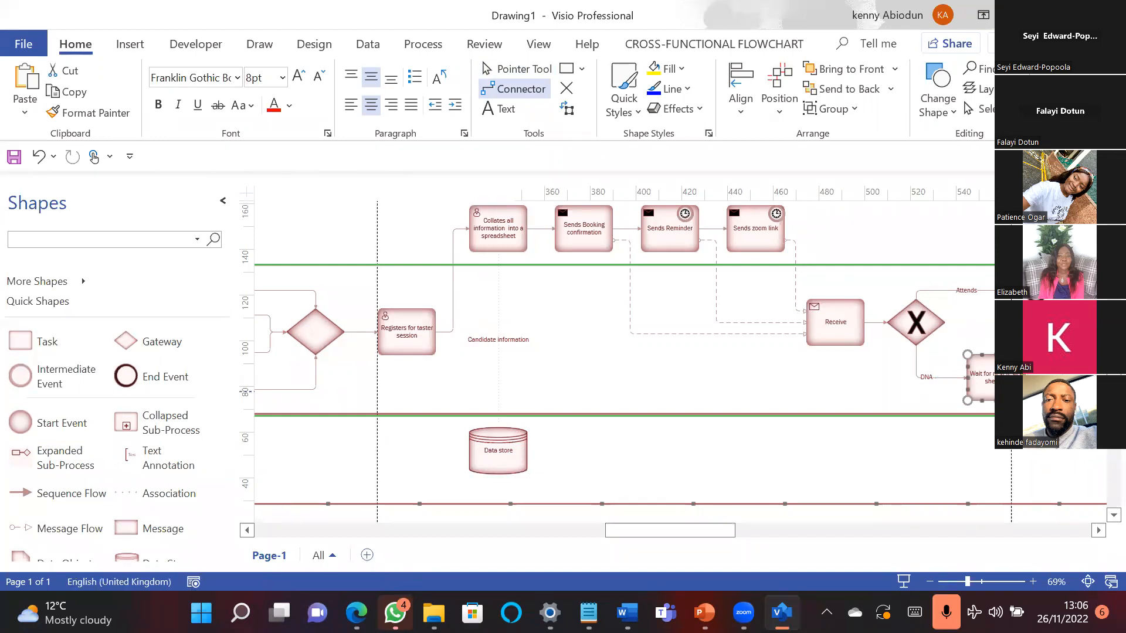
scroll(952, 512, down, 1)
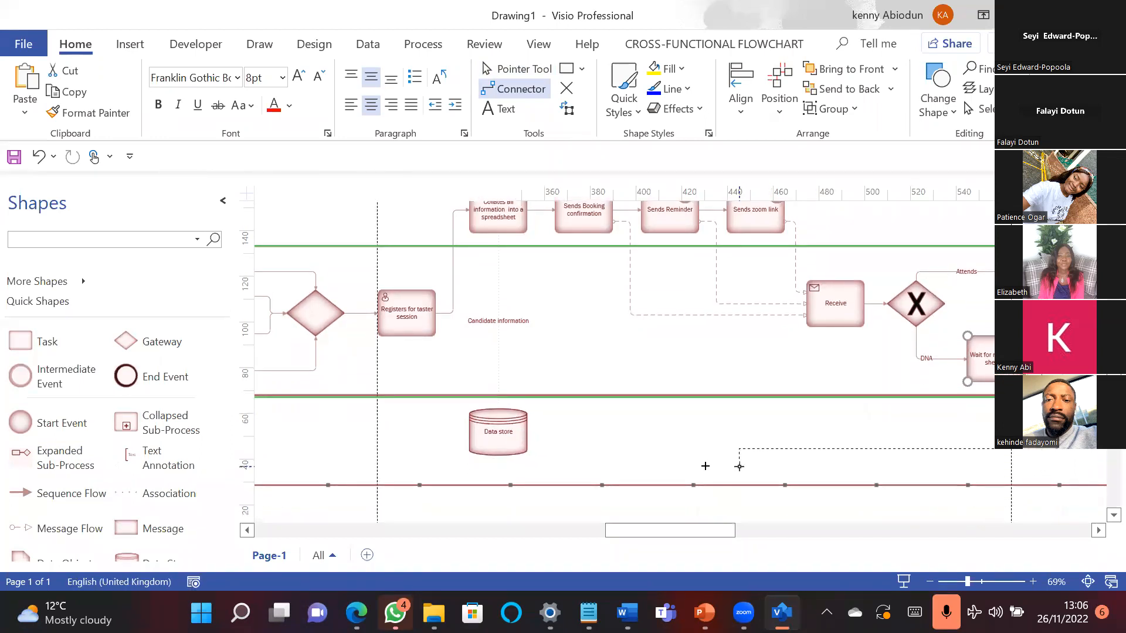
drag(260, 453, 221, 423)
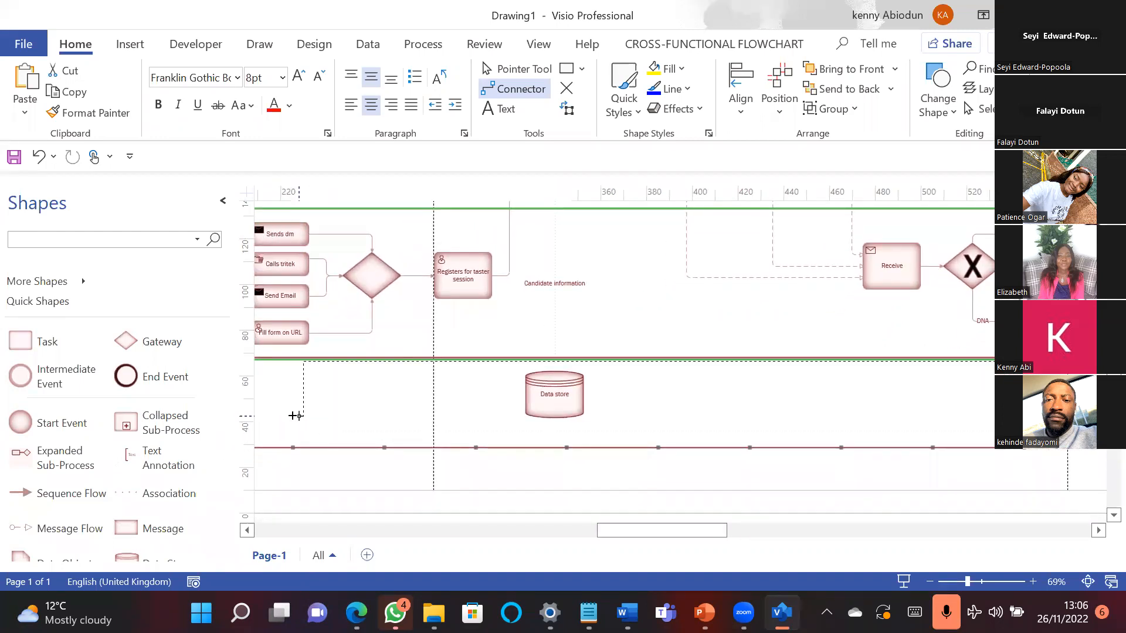
drag(289, 440, 287, 436)
drag(645, 531, 567, 533)
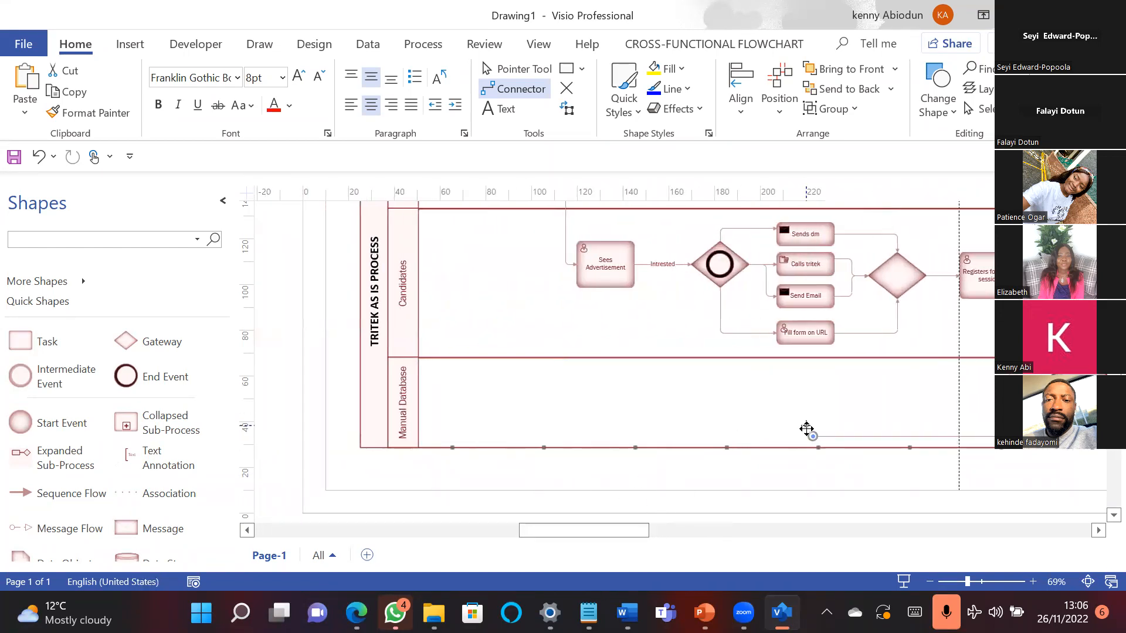
Step: Attach the free end of the return connector in the Manual Database lane to the left side of the "Sees Advertisement" task
click(516, 72)
mouse_move(805, 424)
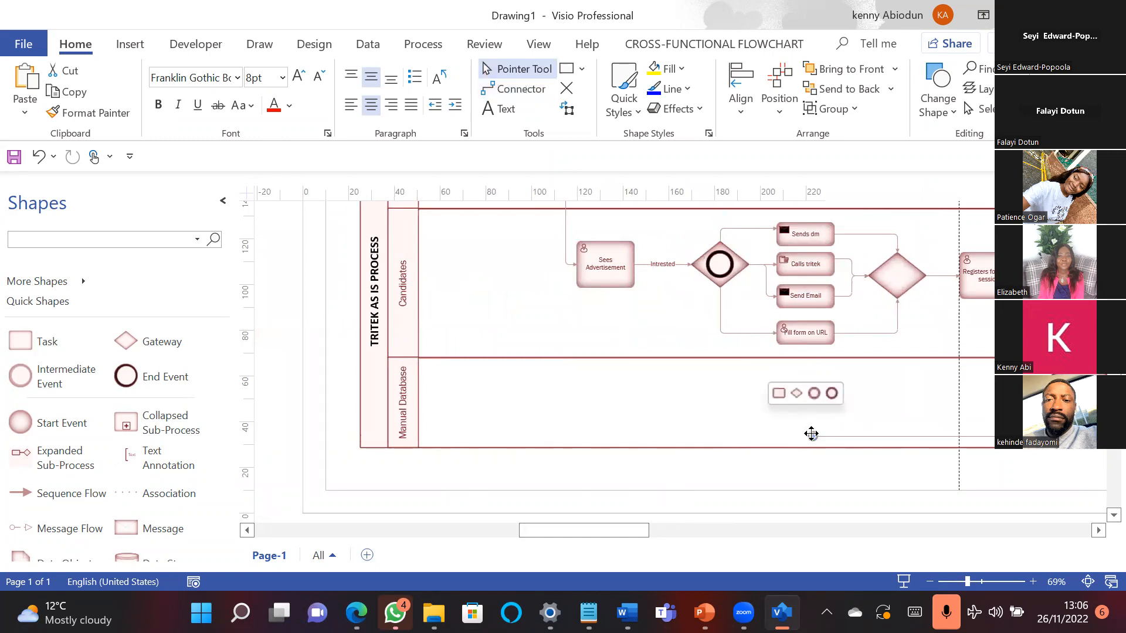
drag(629, 406, 599, 394)
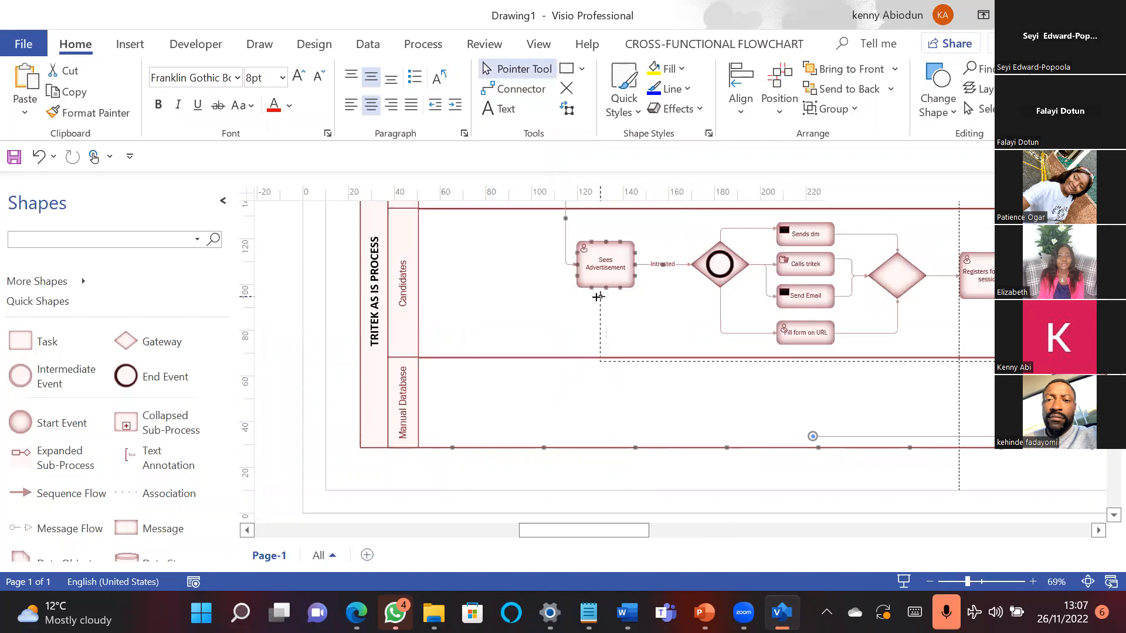
drag(599, 303, 577, 276)
drag(520, 531, 578, 532)
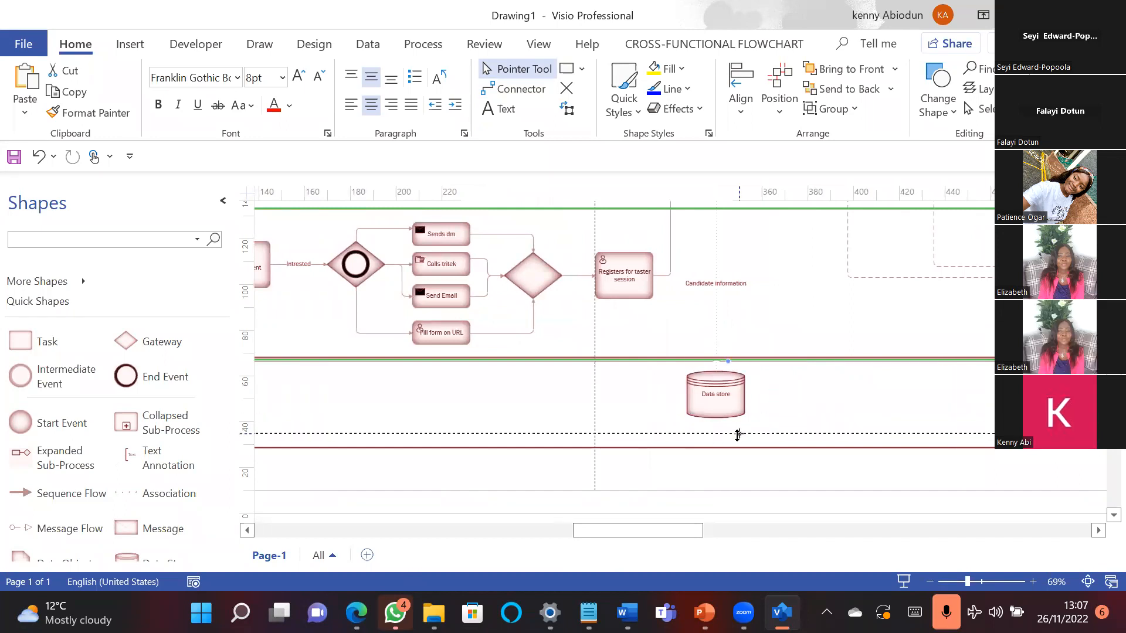
drag(598, 531, 658, 520)
click(813, 329)
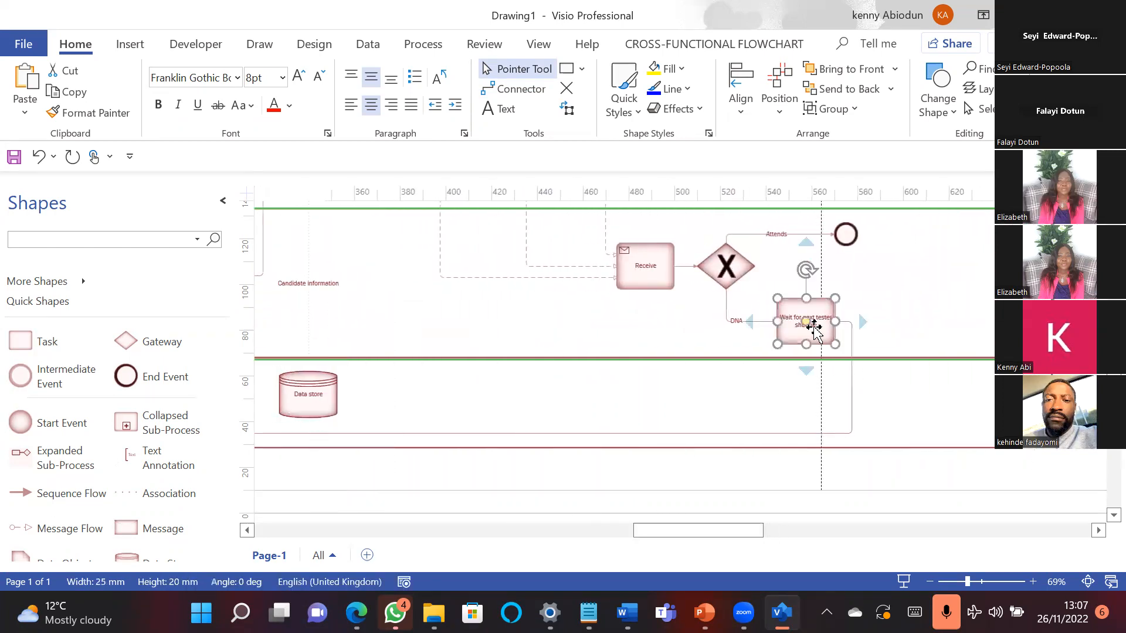
Step: Label the return flow from "Wait for next tester shedule" to "Sees Advertisement" with "Still intrested in taster?"
drag(681, 535, 625, 479)
double_click(649, 434)
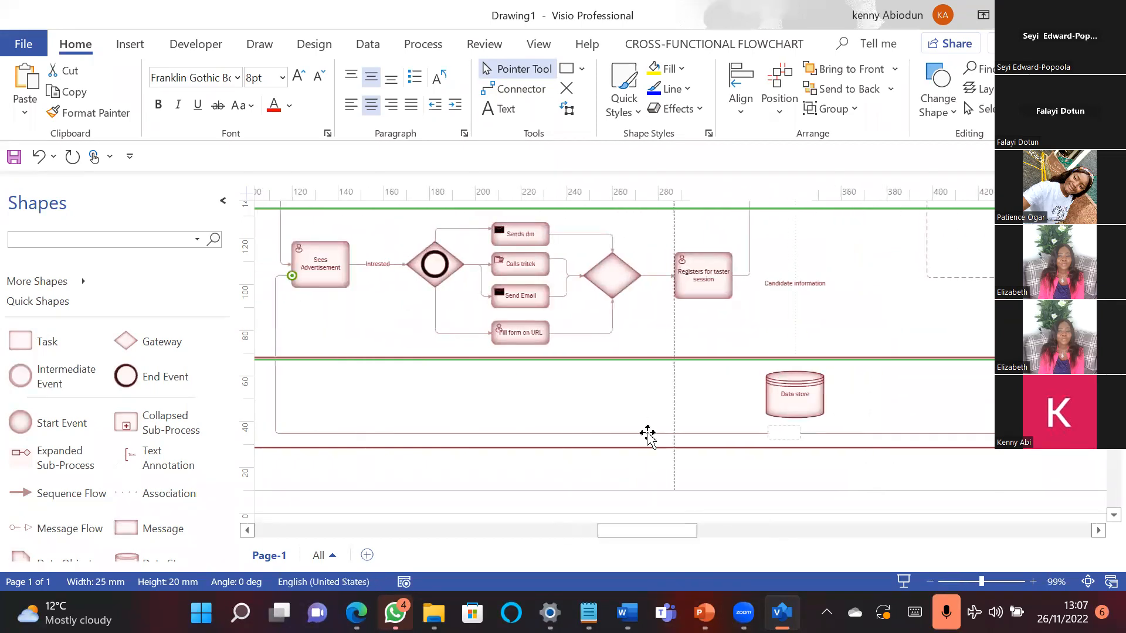
text(STILL INTET)
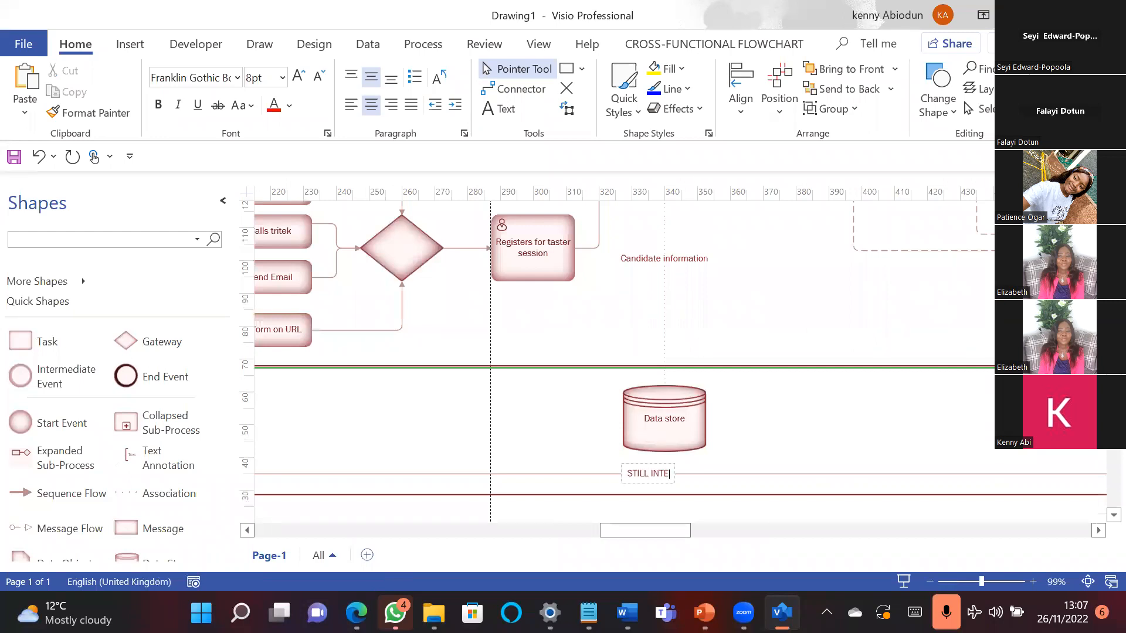
key(BackSpace)
key(BackSpace)
key(BackSpace)
key(BackSpace)
key(BackSpace)
key(BackSpace)
key(BackSpace)
key(BackSpace)
text(Still intre)
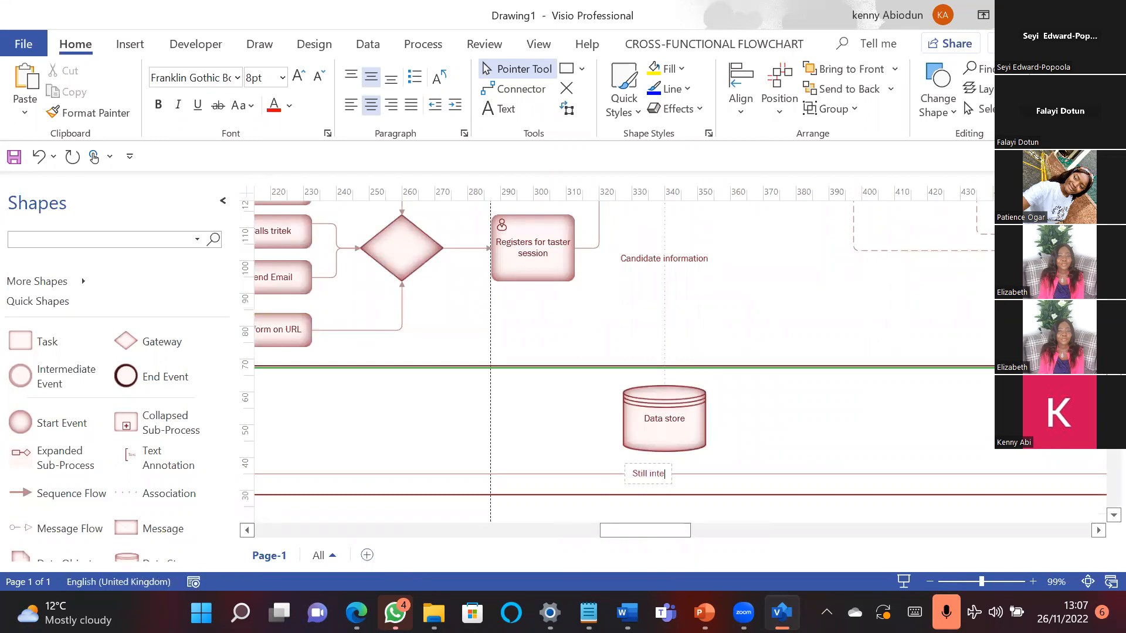
text(sted in tasr)
key(BackSpace)
text(ter?)
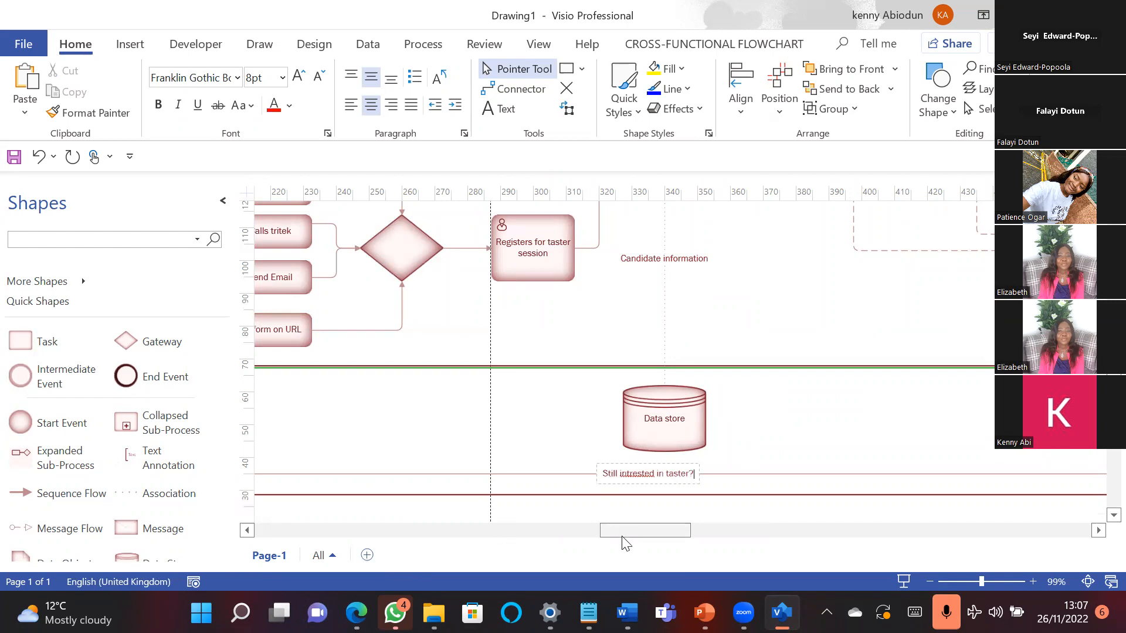
mouse_move(616, 534)
mouse_down()
mouse_move(543, 536)
mouse_move(635, 530)
mouse_up()
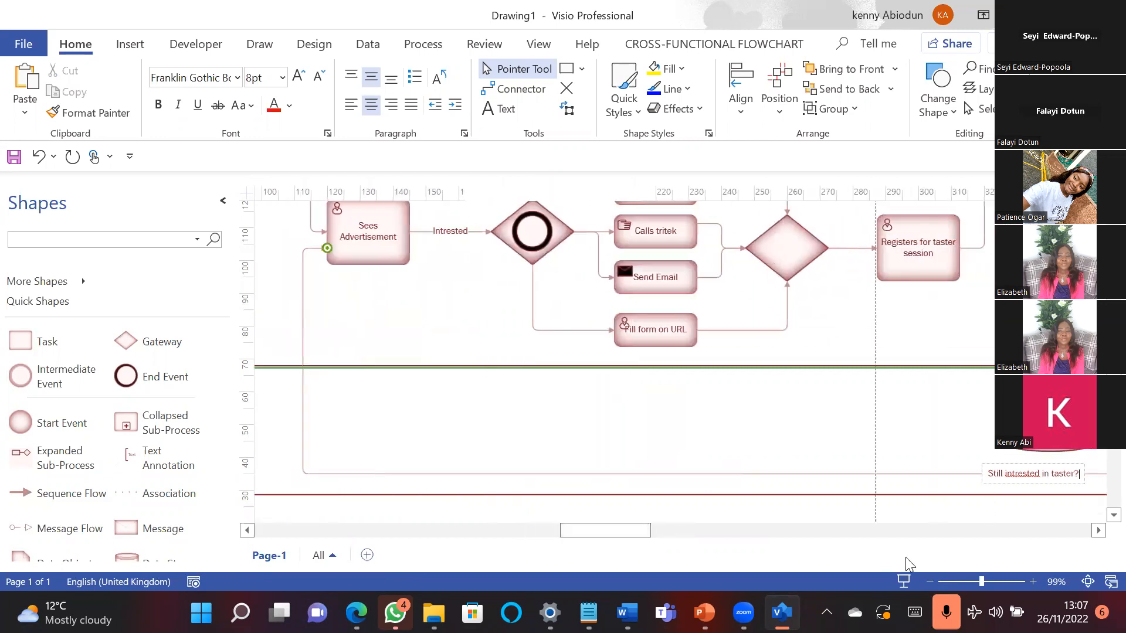
drag(980, 581, 974, 581)
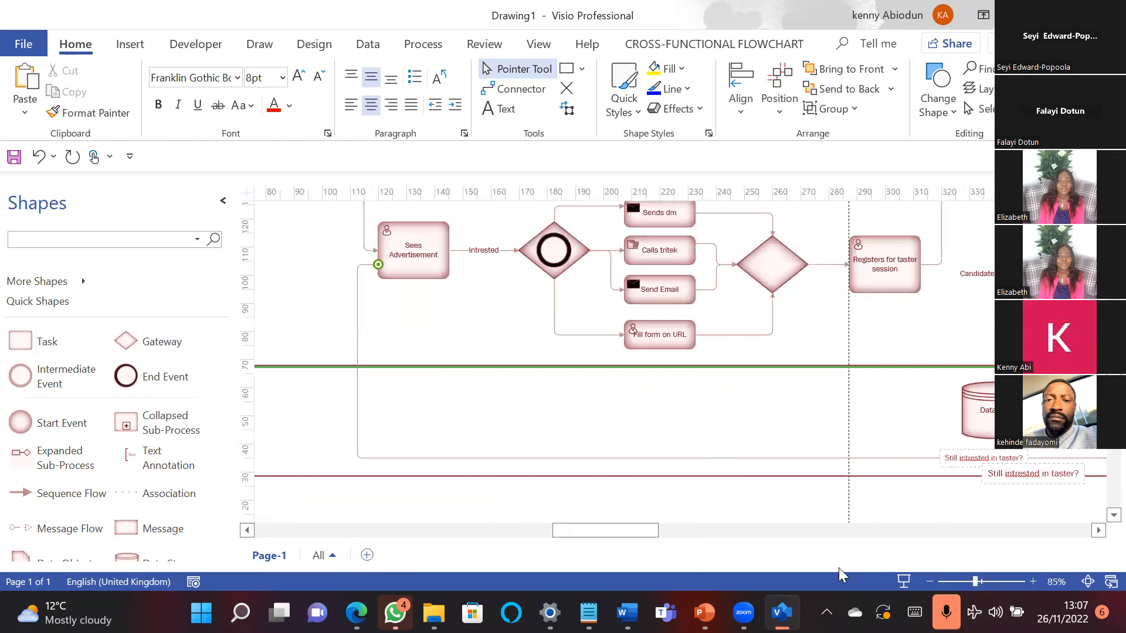
click(976, 466)
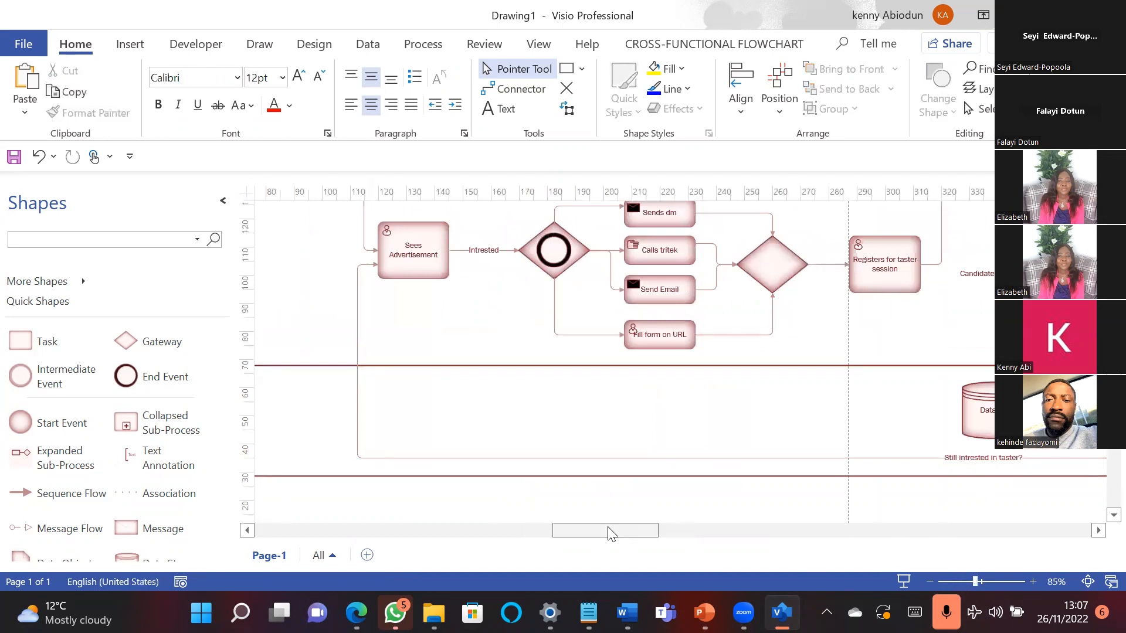
drag(608, 535, 698, 540)
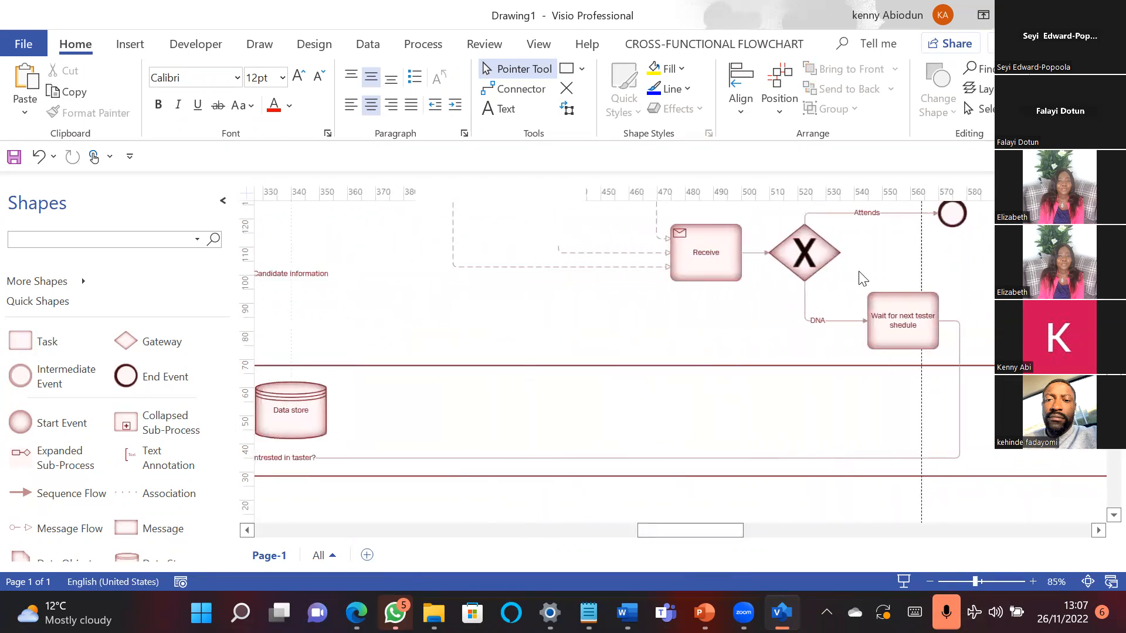
right_click(886, 295)
mouse_move(985, 201)
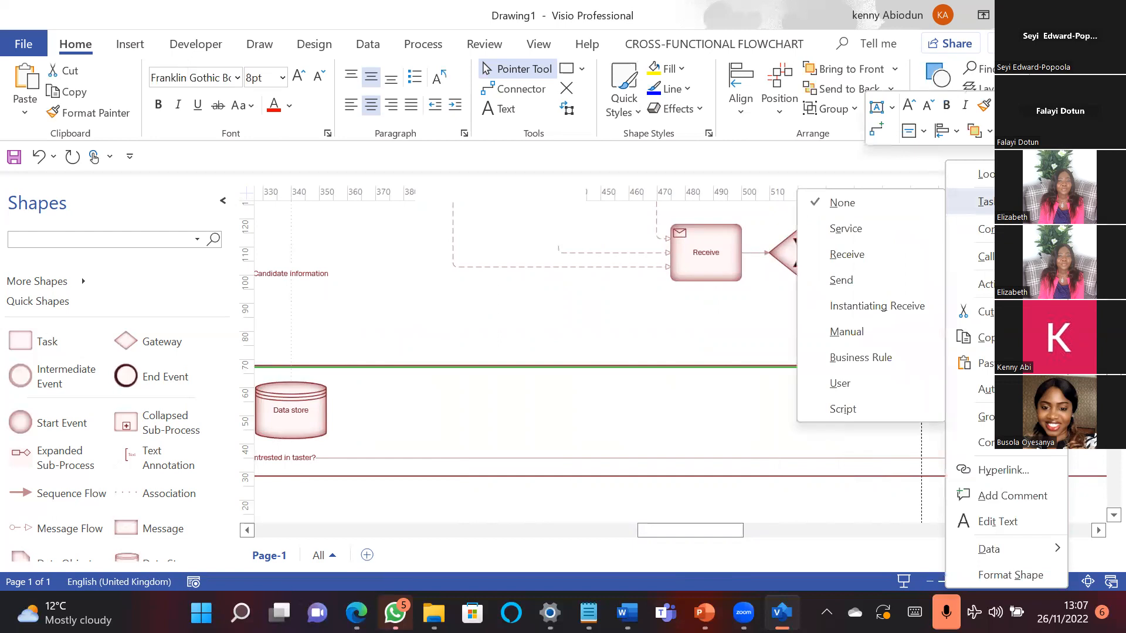
click(755, 329)
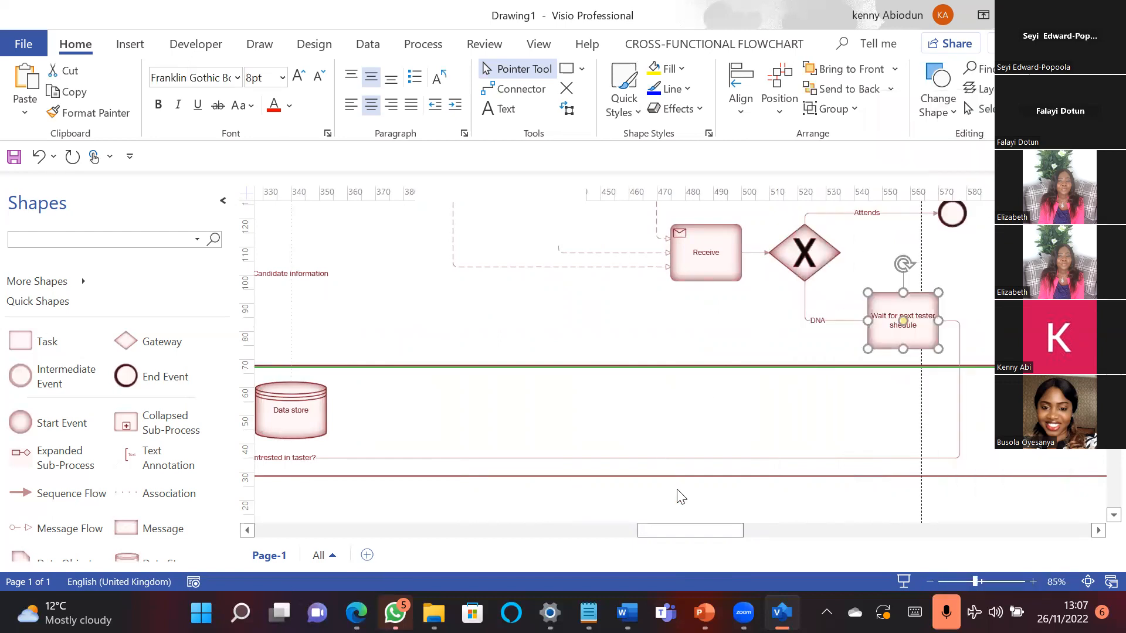
Step: Review the process flow from the start event onward, examining the gateways around the candidate contact tasks and the return loop
drag(682, 527, 617, 536)
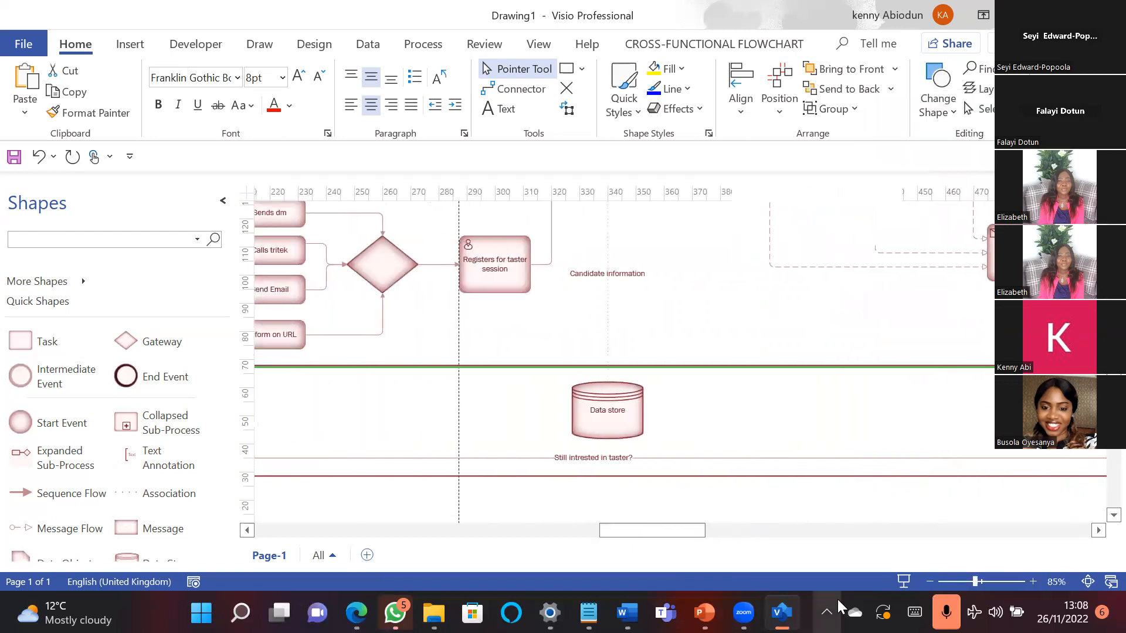
click(962, 580)
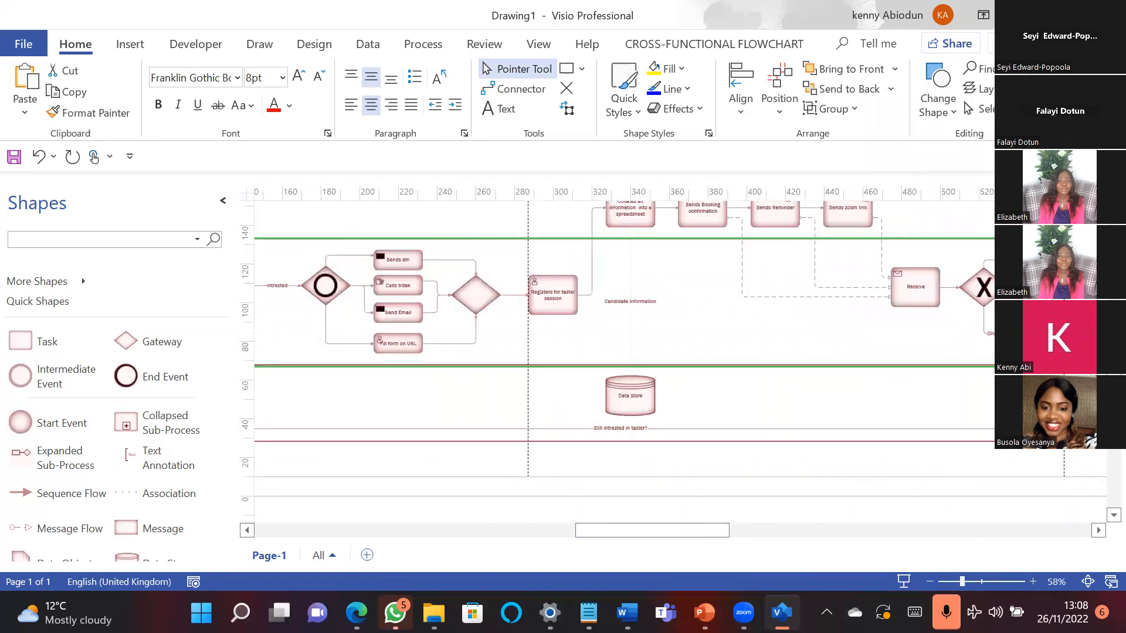
scroll(821, 458, up, 2)
drag(675, 537, 614, 542)
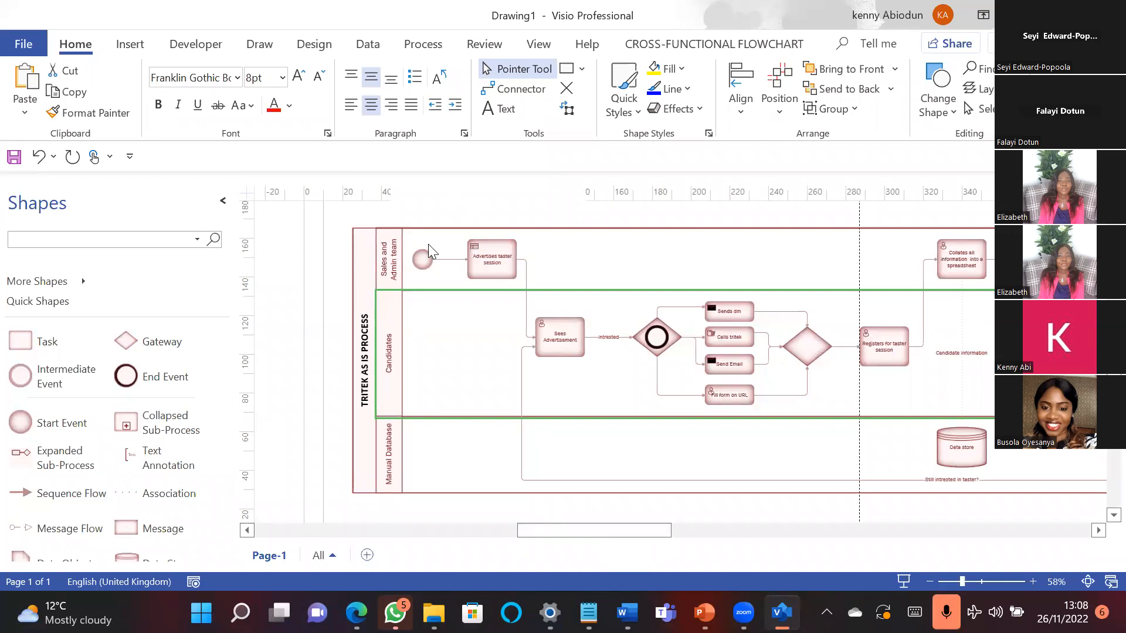
click(658, 338)
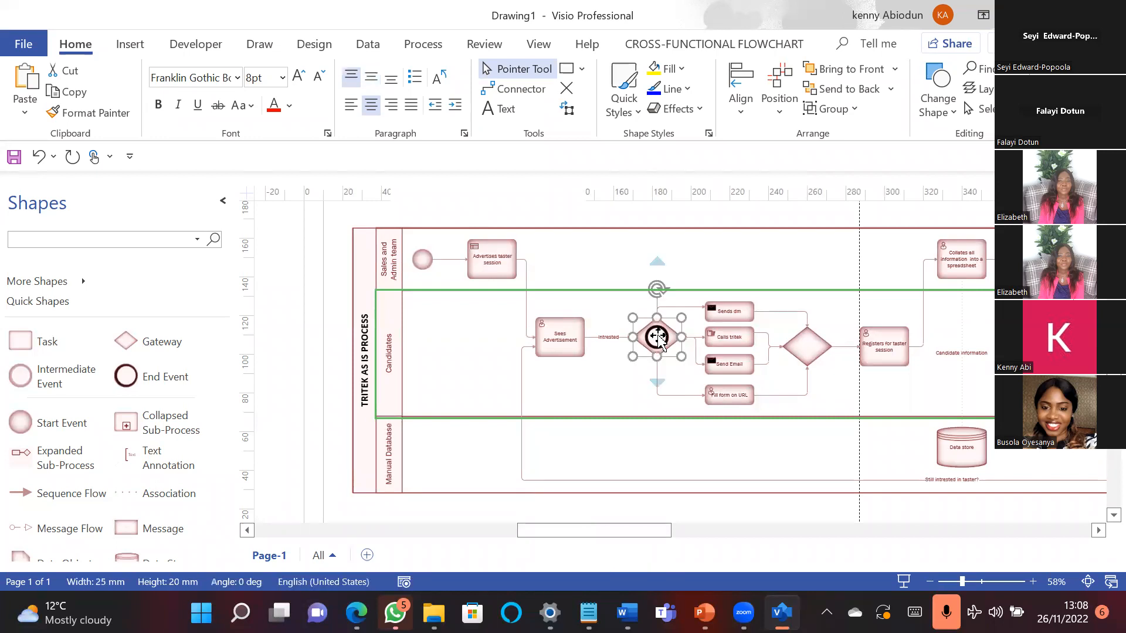
drag(558, 535, 585, 552)
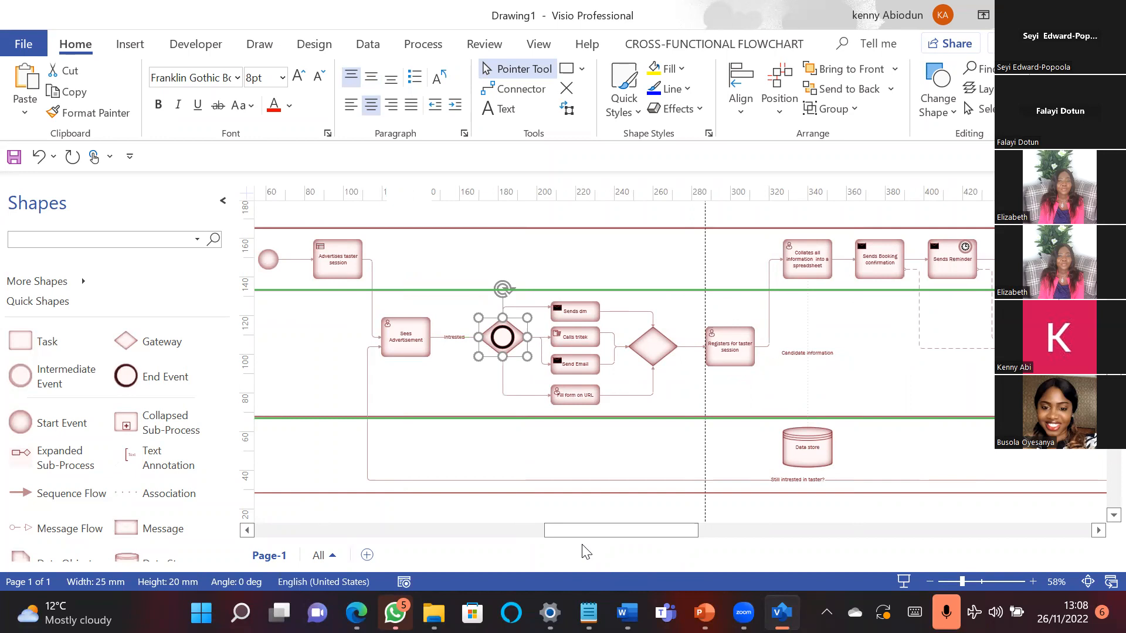
mouse_move(576, 534)
mouse_down()
mouse_move(519, 535)
mouse_move(568, 540)
mouse_up()
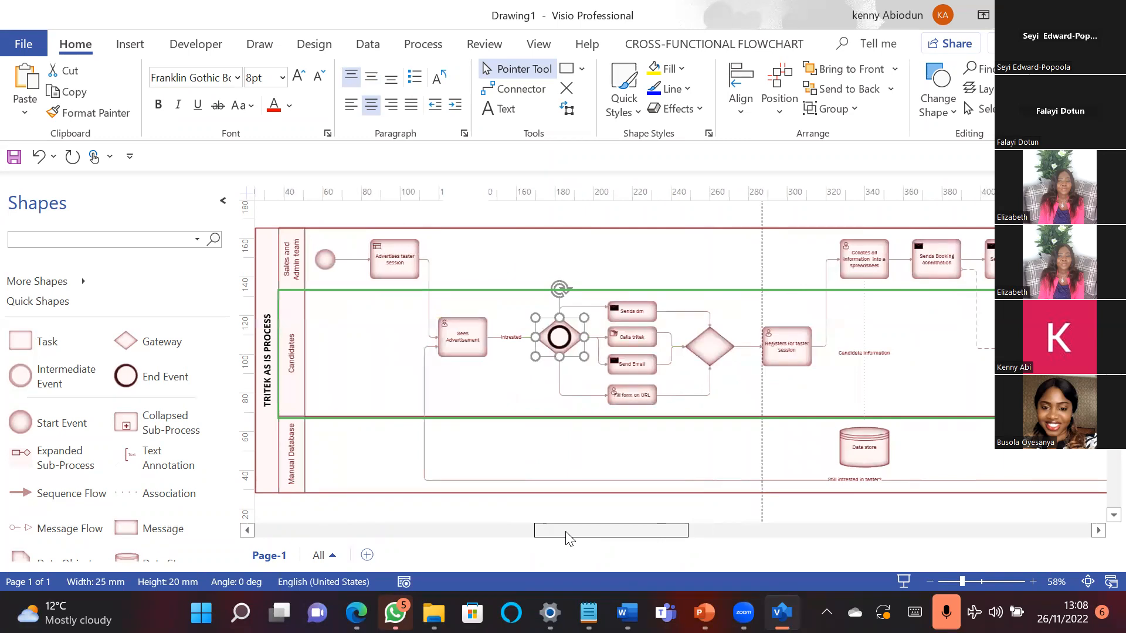
click(717, 360)
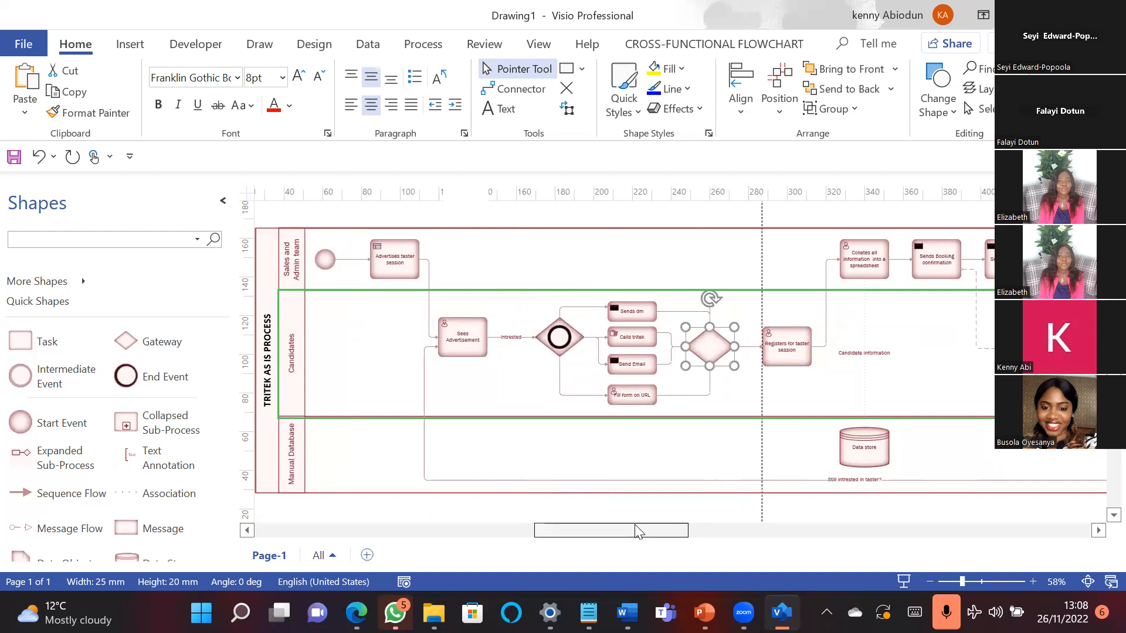
click(585, 477)
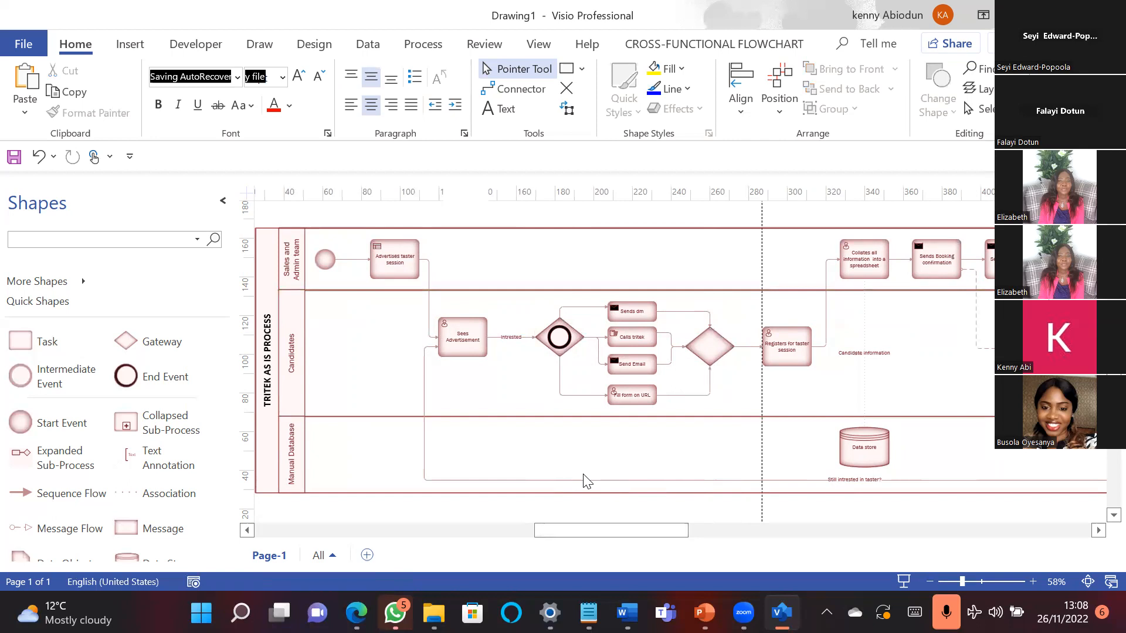
click(556, 345)
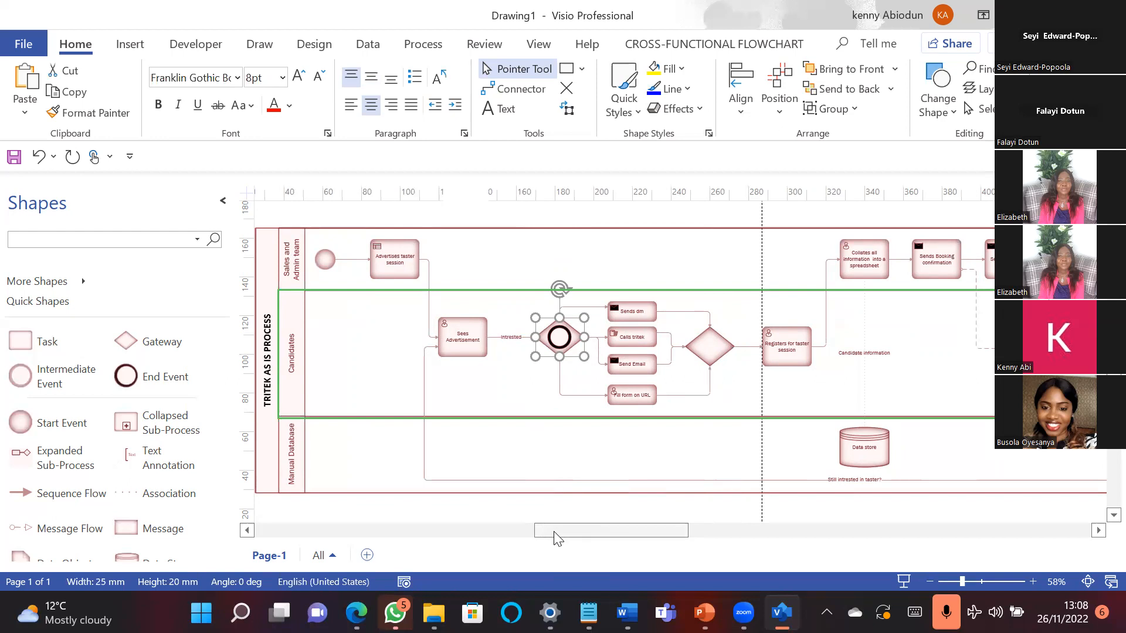
drag(554, 532, 558, 532)
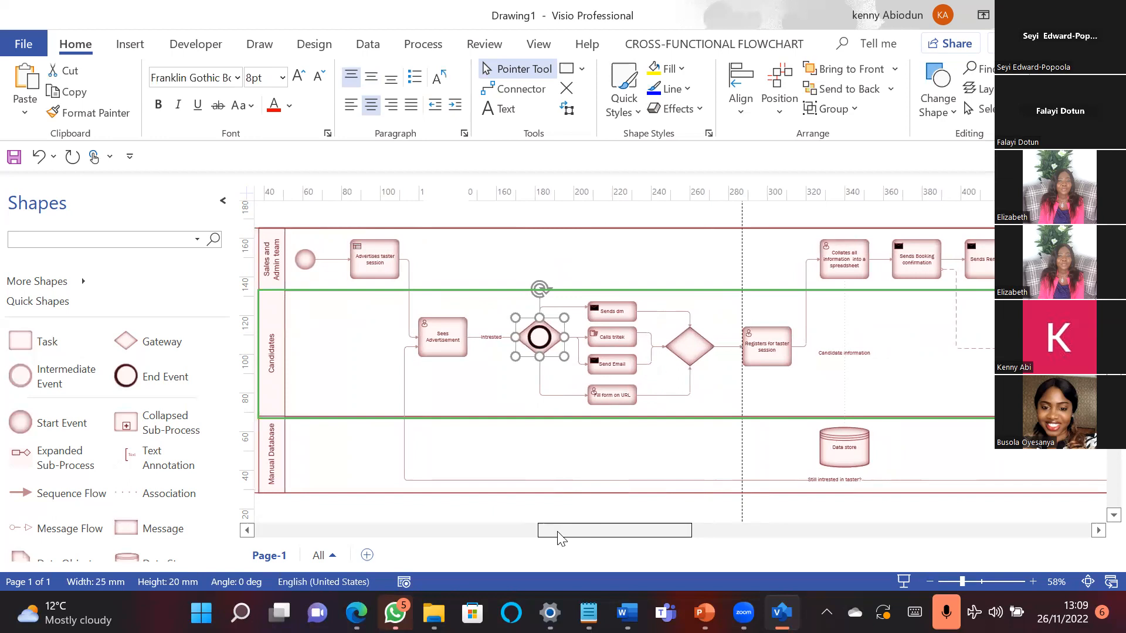
Step: Delete the connectors from the gateway after "Sees Advertisement" to the "Sends dm", "Calls tritek" and "Send Email" tasks
drag(558, 532, 561, 531)
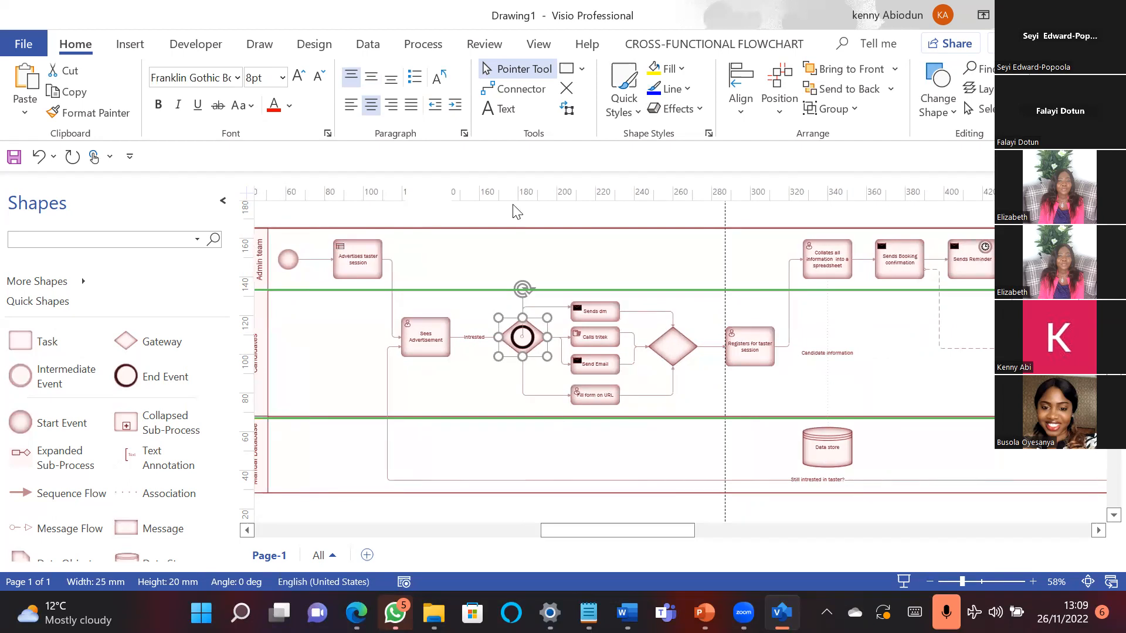
click(515, 229)
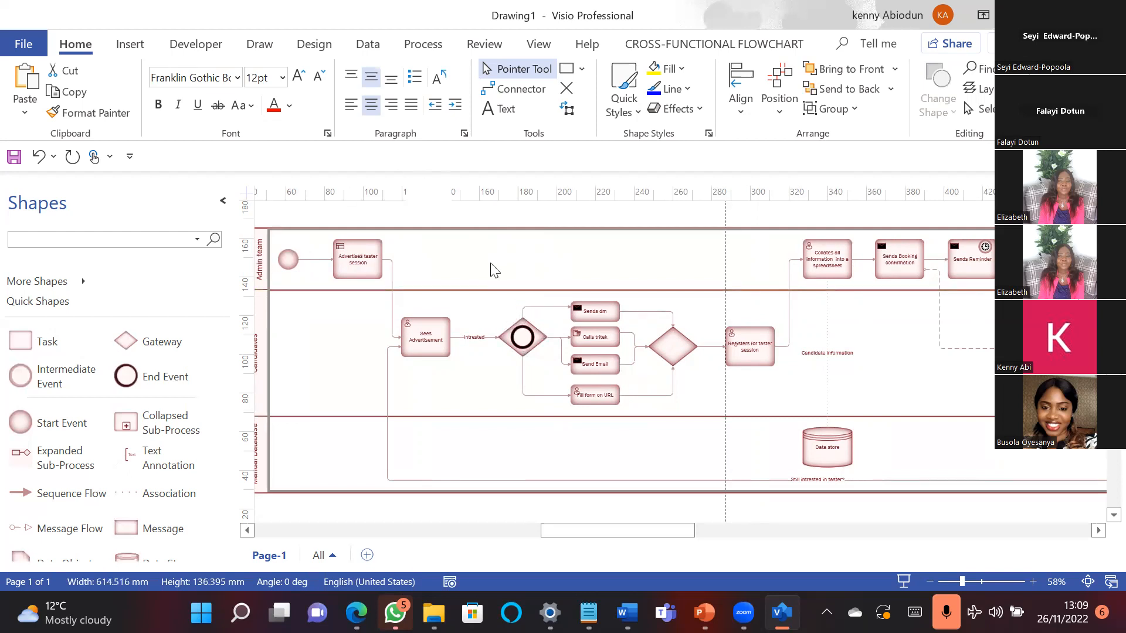
click(560, 338)
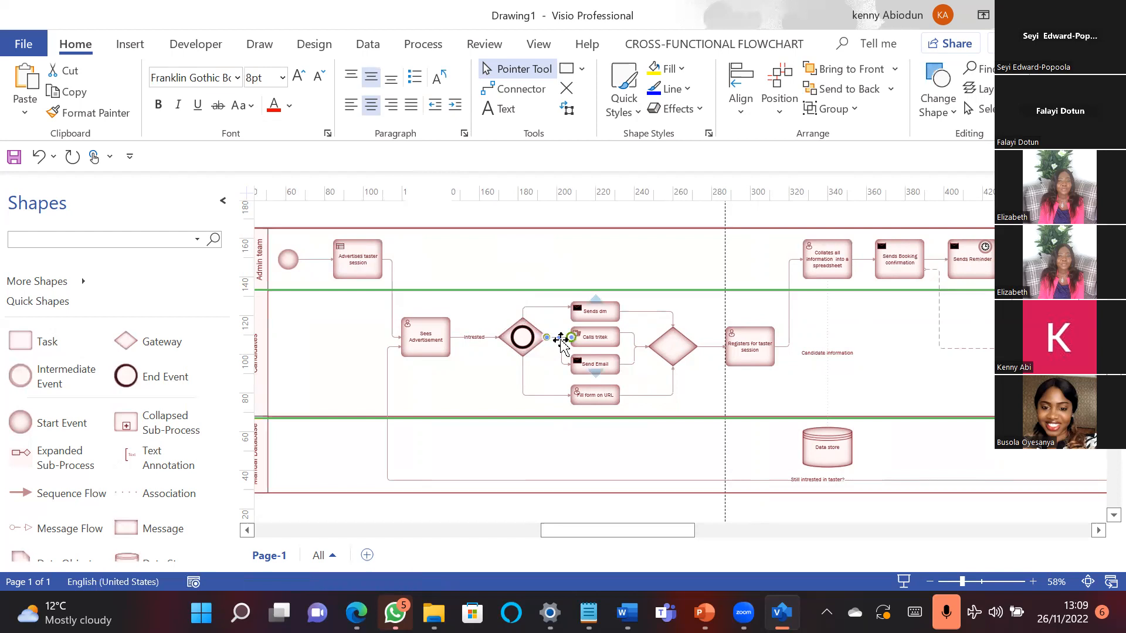
key(ctrl+y)
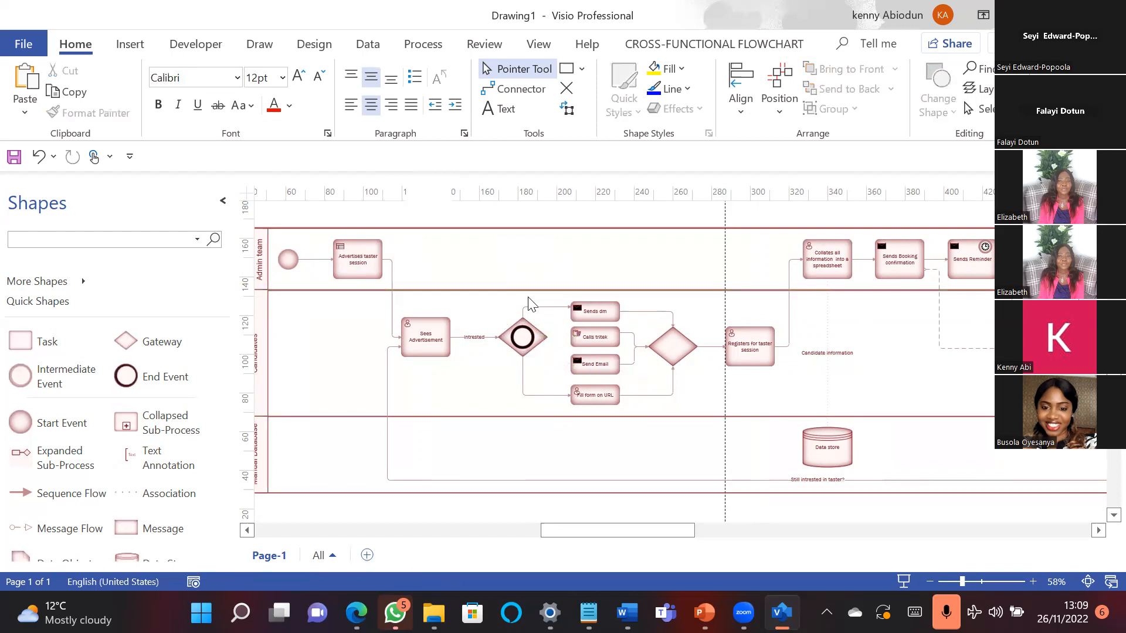
key(Delete)
click(522, 394)
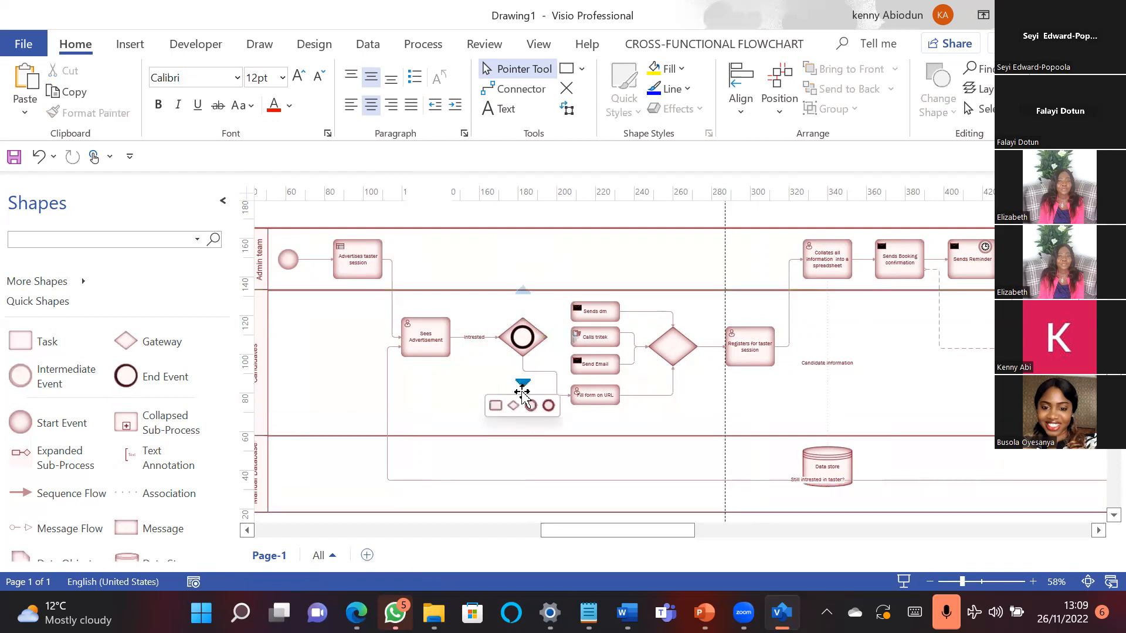
click(522, 394)
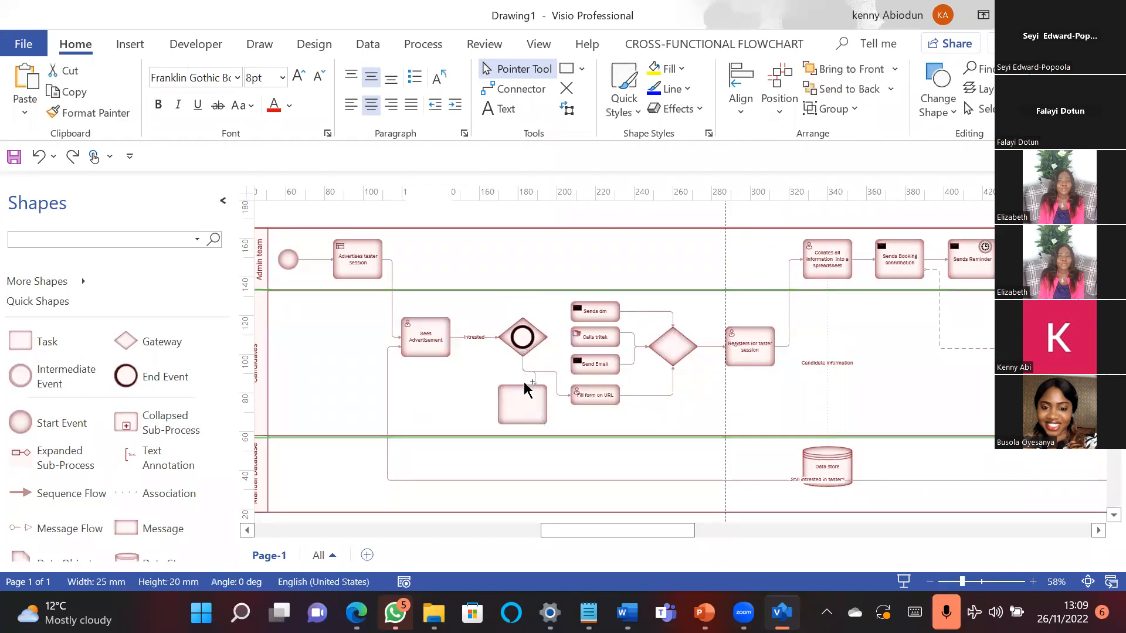
key(Delete)
Step: Delete the connector from the gateway after "Sees Advertisement" to the "Fill form on URL" task
click(501, 89)
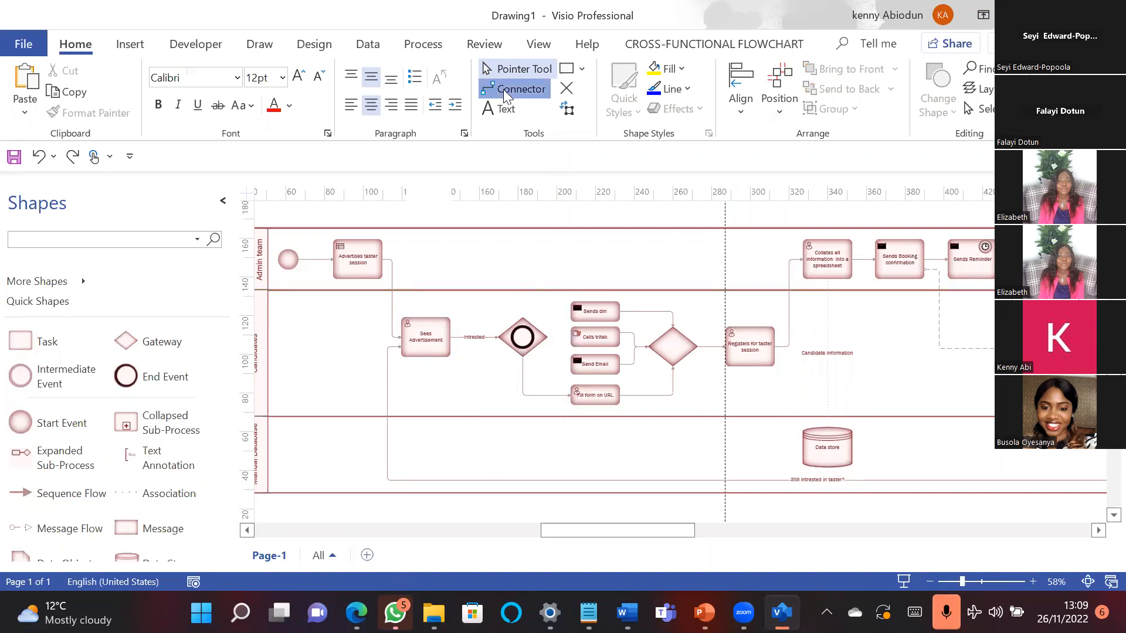
click(505, 73)
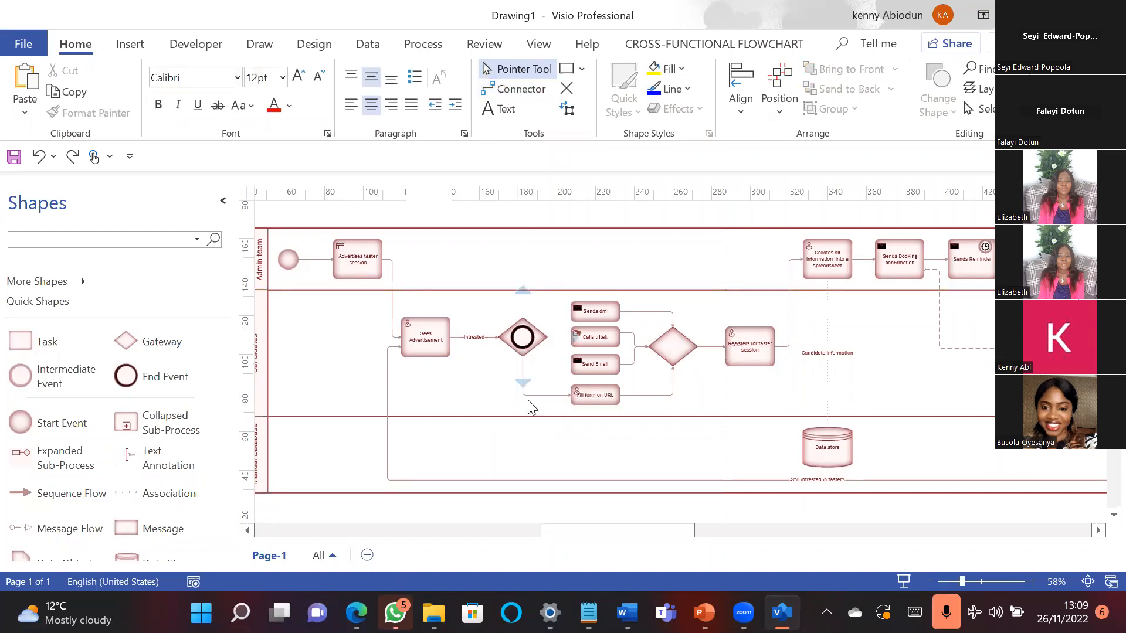
click(524, 384)
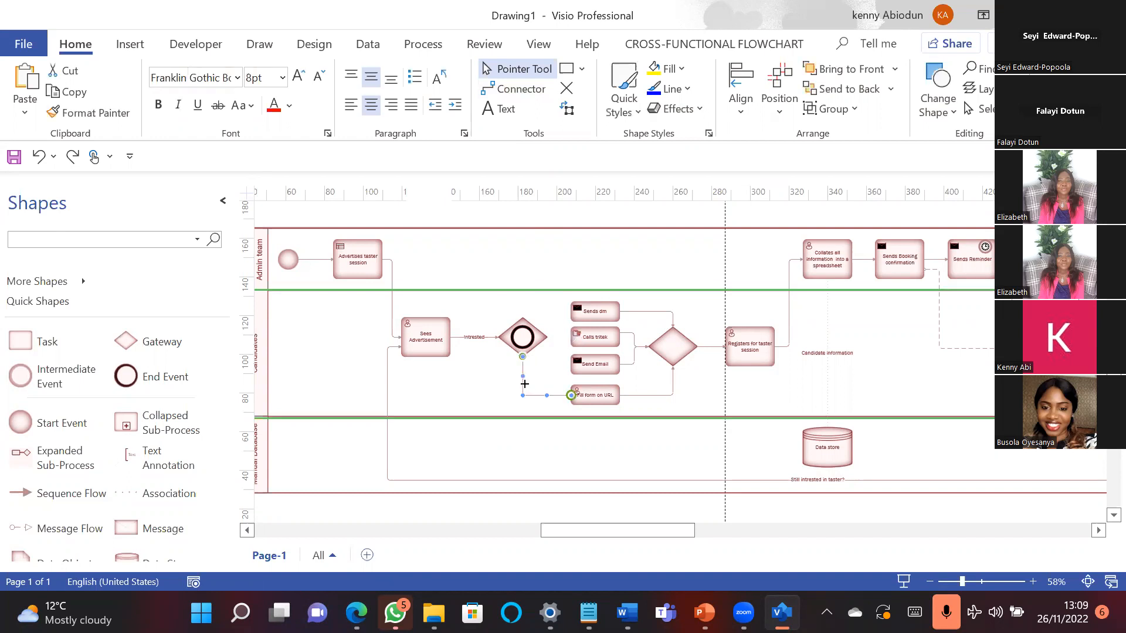
key(Delete)
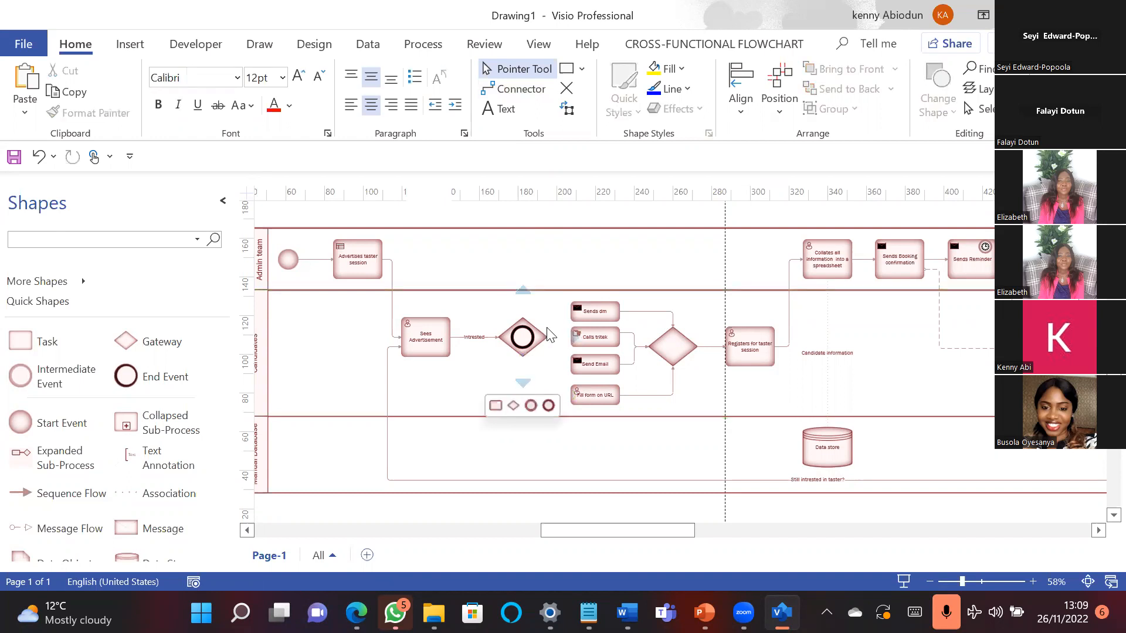
Step: Connect the right corner of the gateway after "Sees Advertisement" to the left side of the "Calls tritek" task
mouse_move(551, 337)
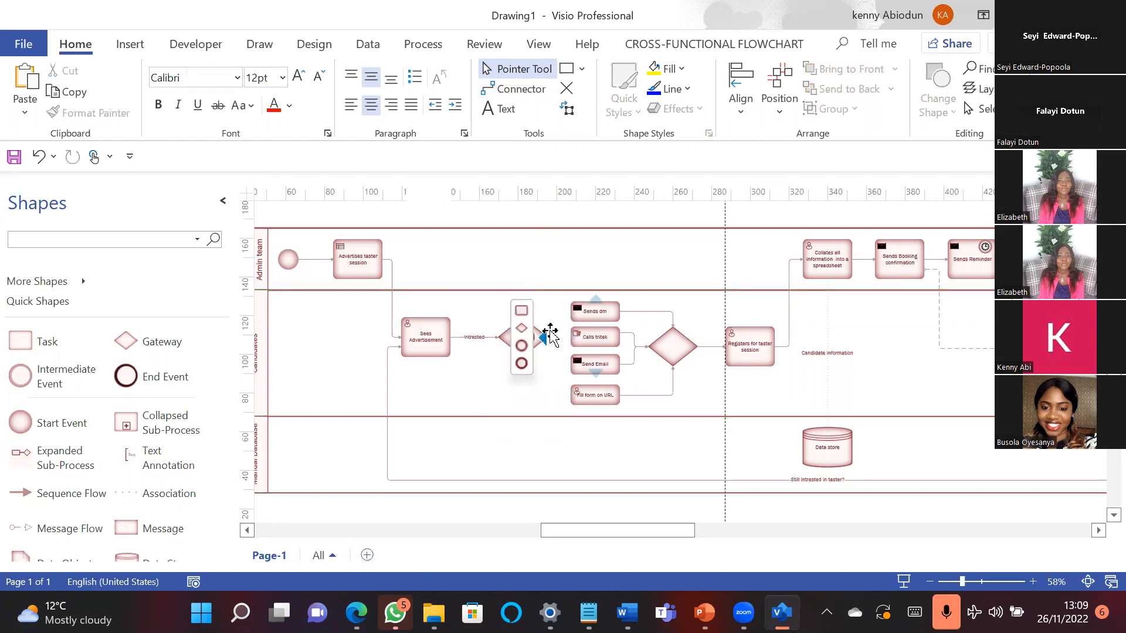
click(514, 91)
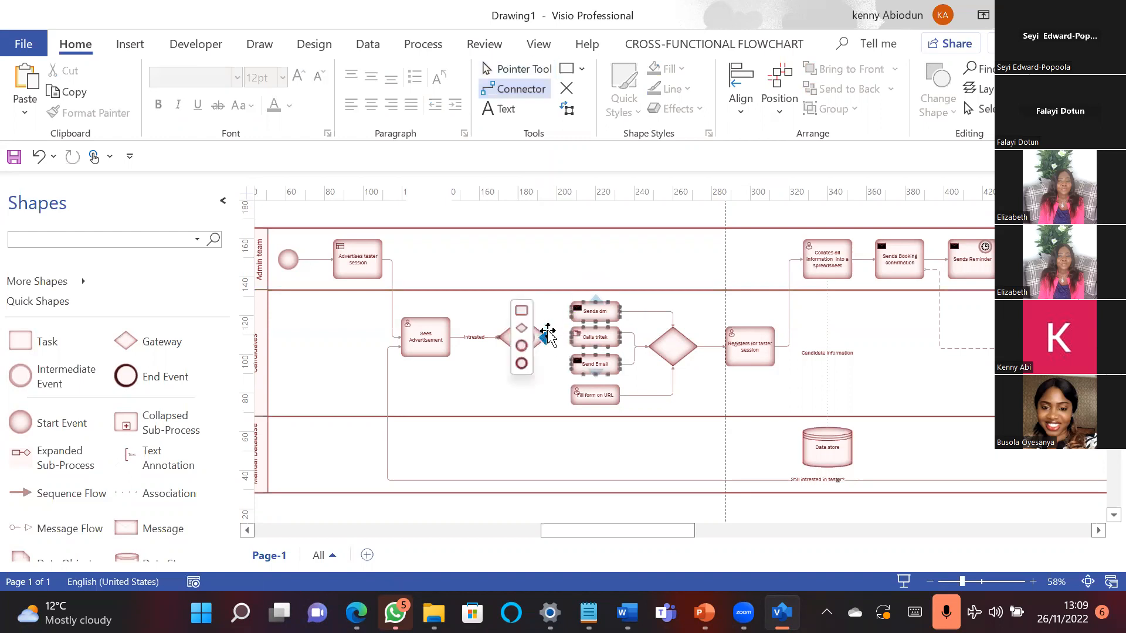
drag(549, 338, 583, 346)
key(ctrl+z)
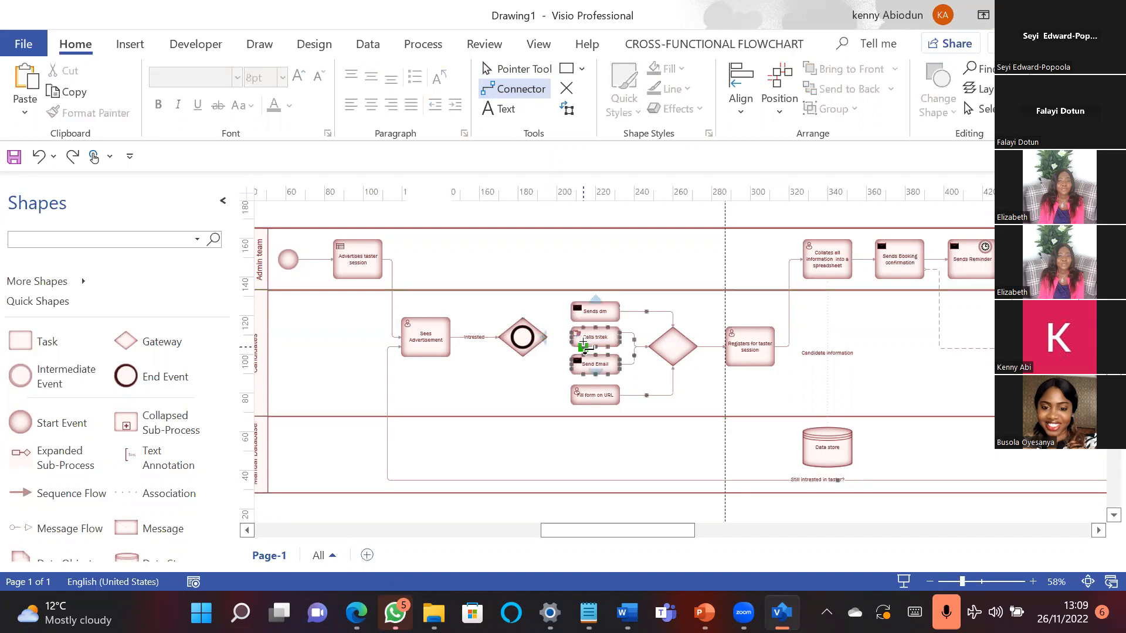
drag(543, 333, 573, 338)
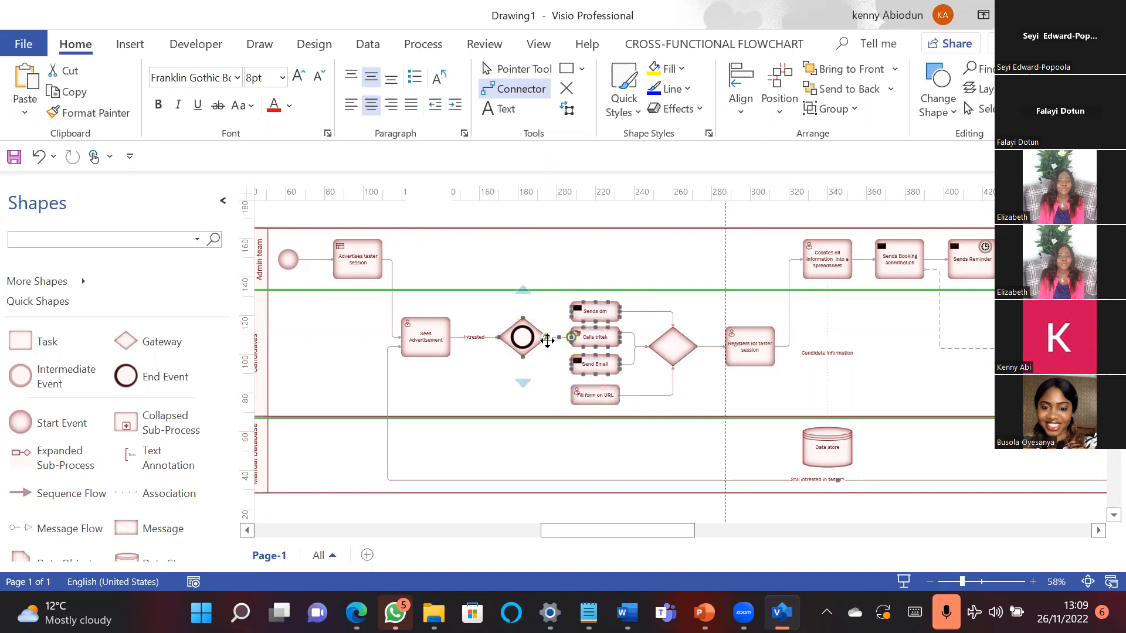
Step: Connect the right corner of the same gateway to the left side of the "Fill form on URL" task
drag(548, 340, 566, 399)
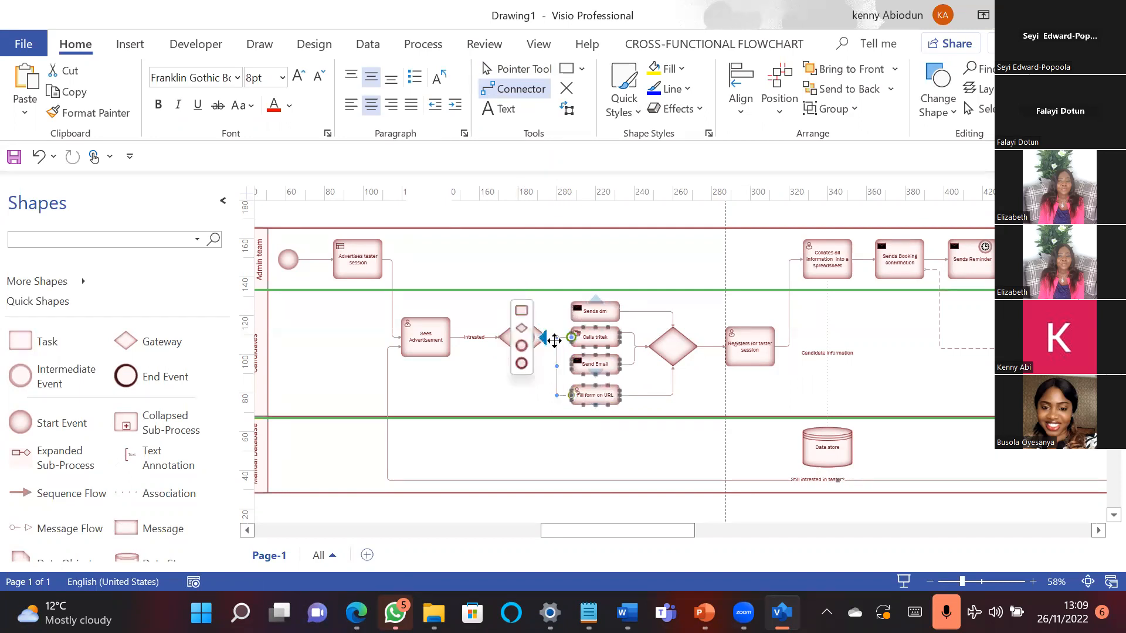
key(ctrl+z)
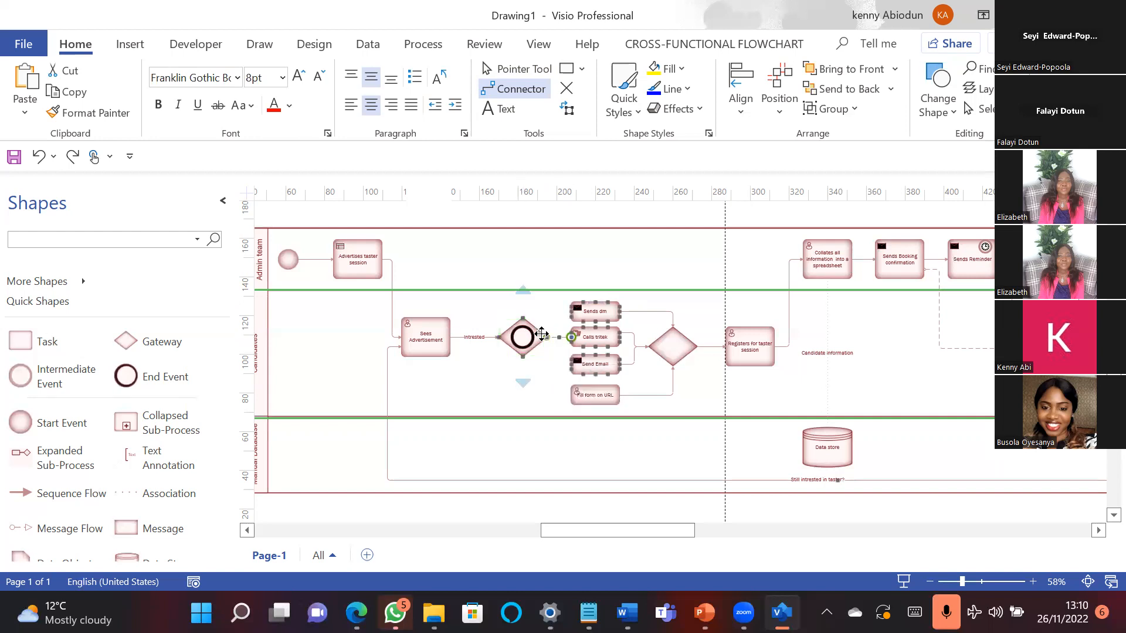
drag(546, 337, 572, 399)
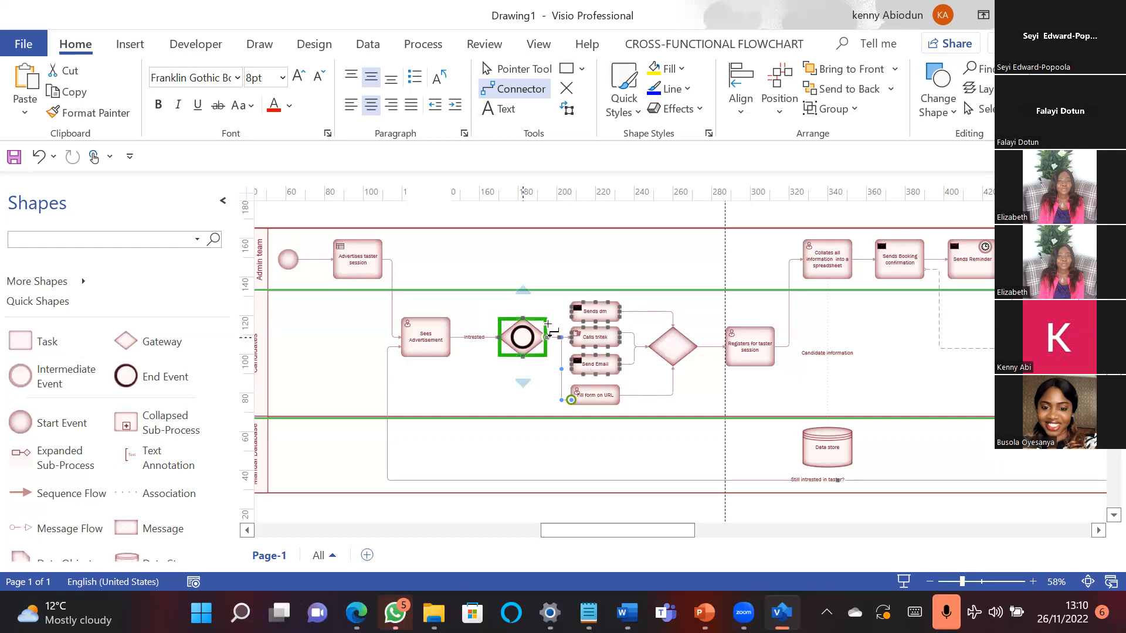
Step: Connect the gateway's outgoing flow to the left sides of the "Sends dm" and "Send Email" tasks
drag(547, 337, 571, 306)
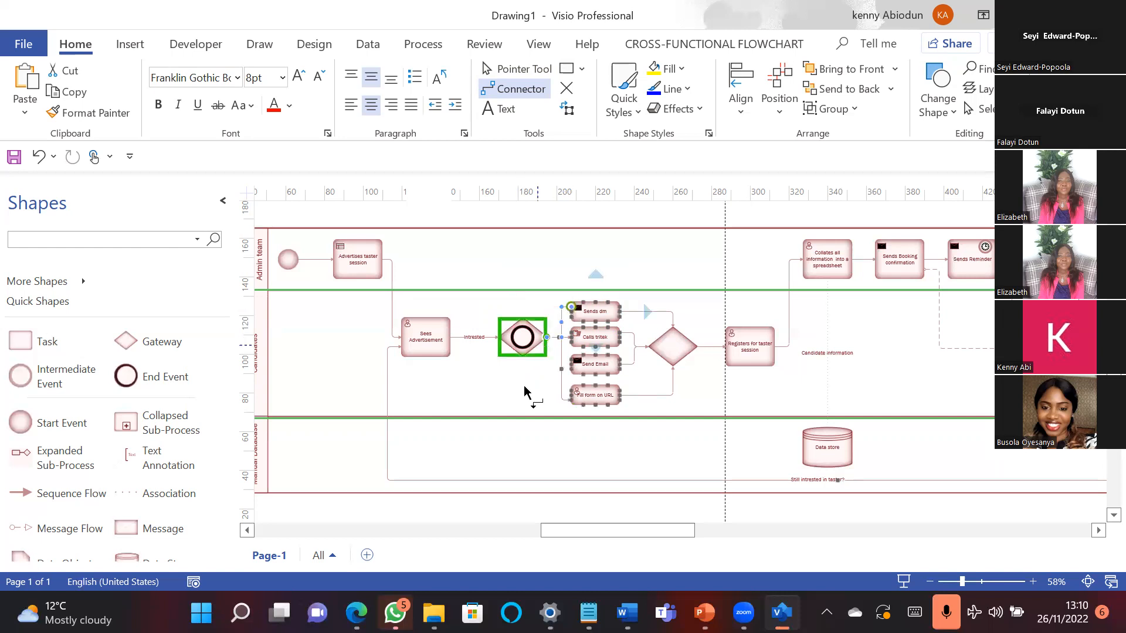
click(550, 334)
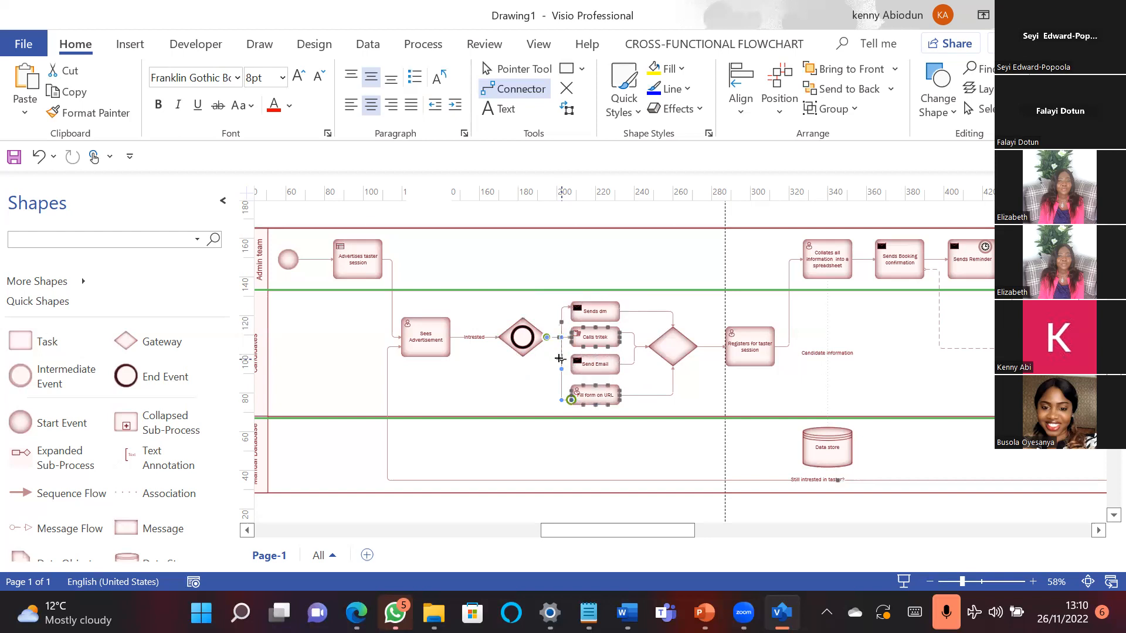
drag(576, 363, 571, 369)
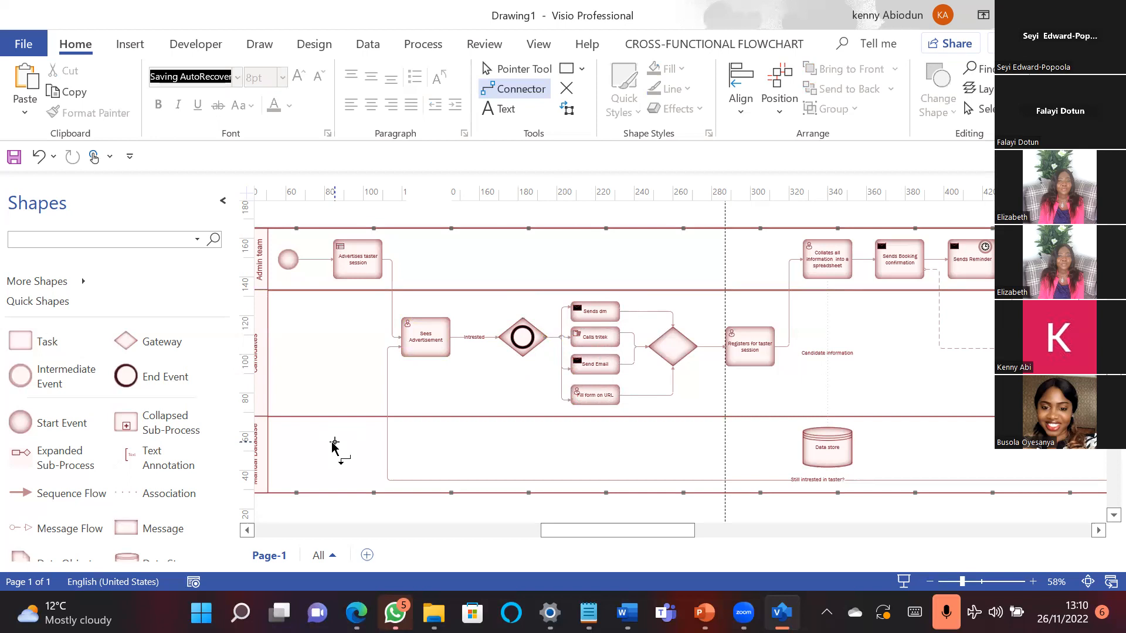
Step: Examine up close where the connectors branch between the gateway and the four candidate contact tasks
click(971, 581)
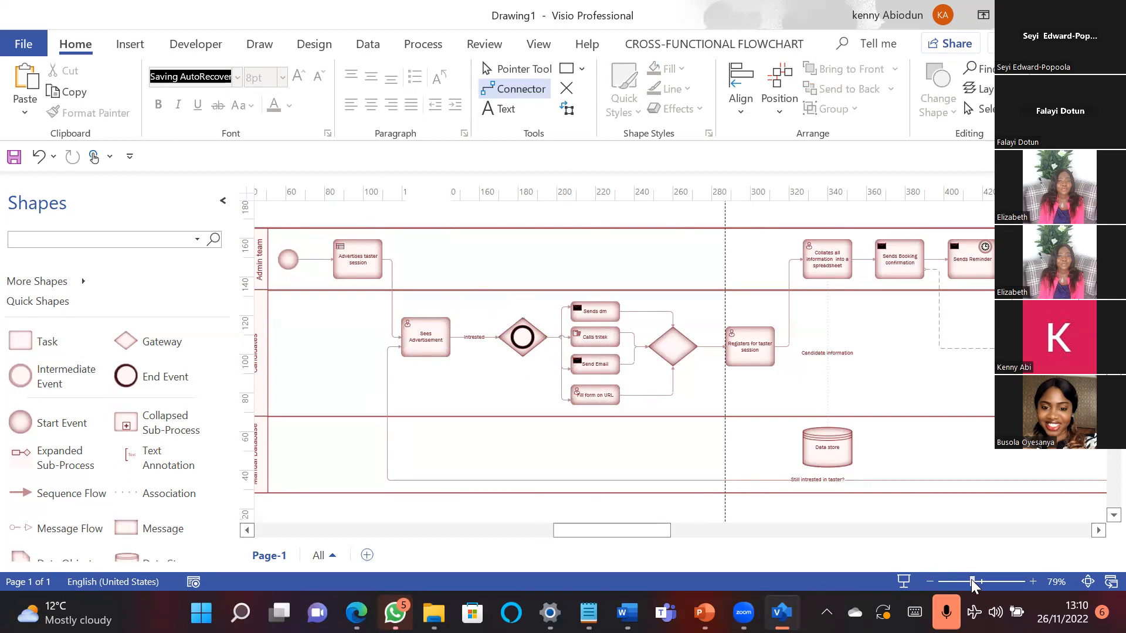
click(994, 581)
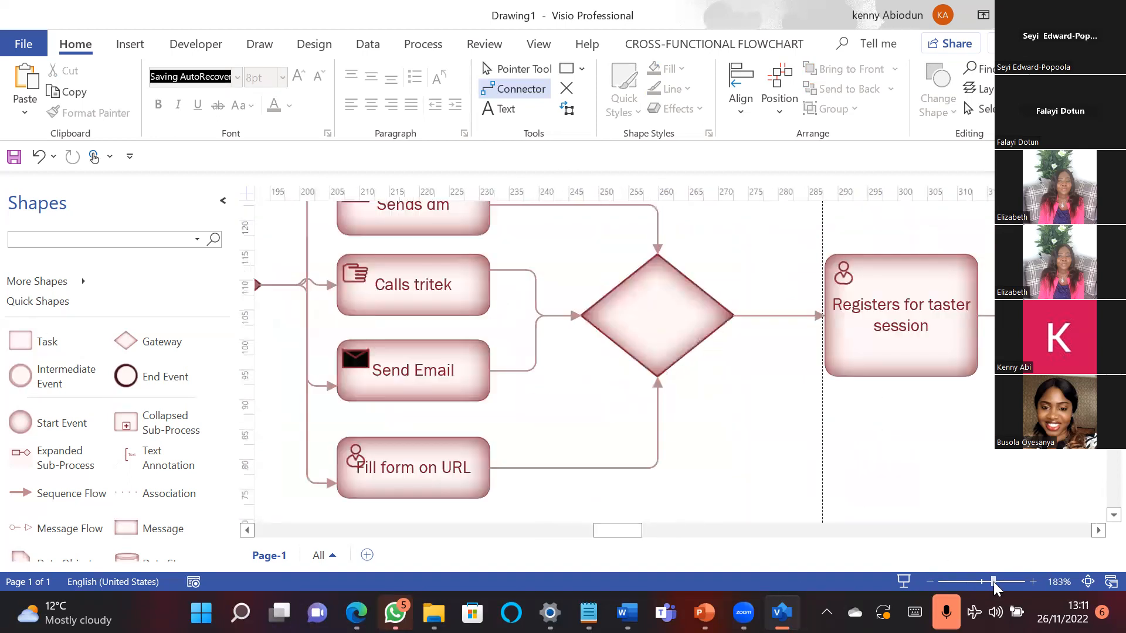
mouse_move(592, 533)
mouse_down()
mouse_move(583, 535)
mouse_move(601, 538)
mouse_up()
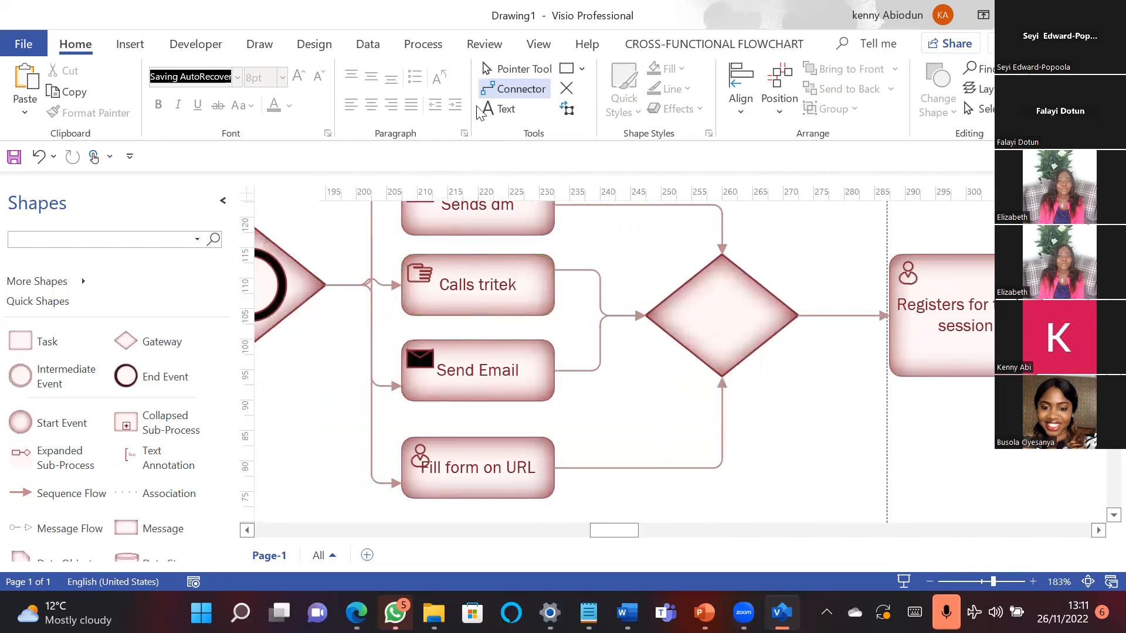
click(516, 69)
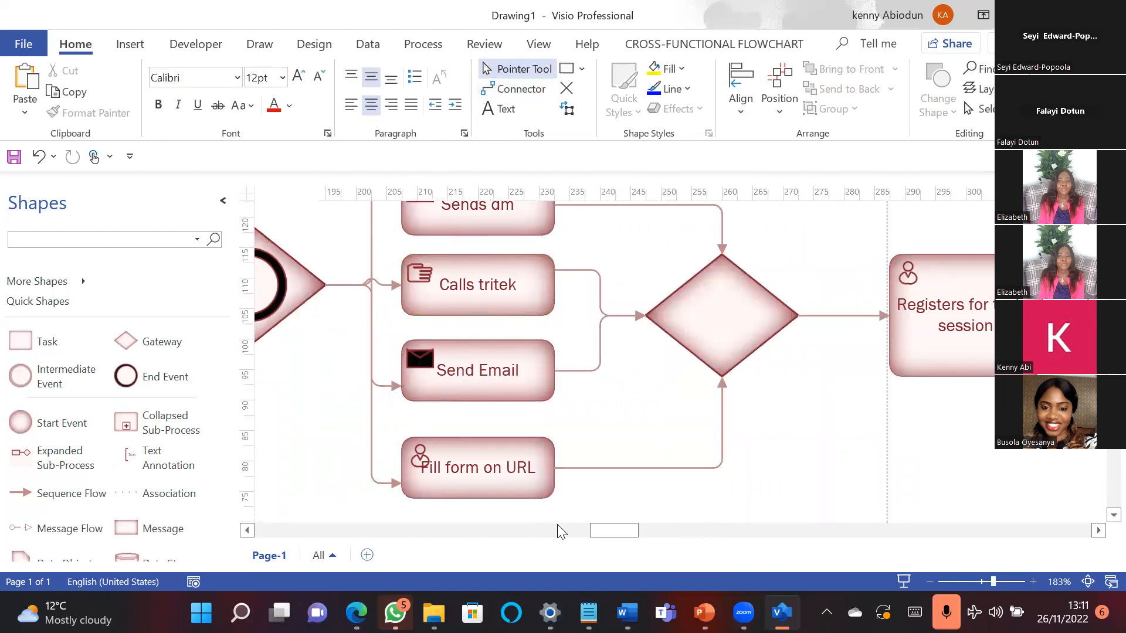
mouse_move(602, 531)
mouse_down()
mouse_move(590, 531)
mouse_move(601, 531)
mouse_up()
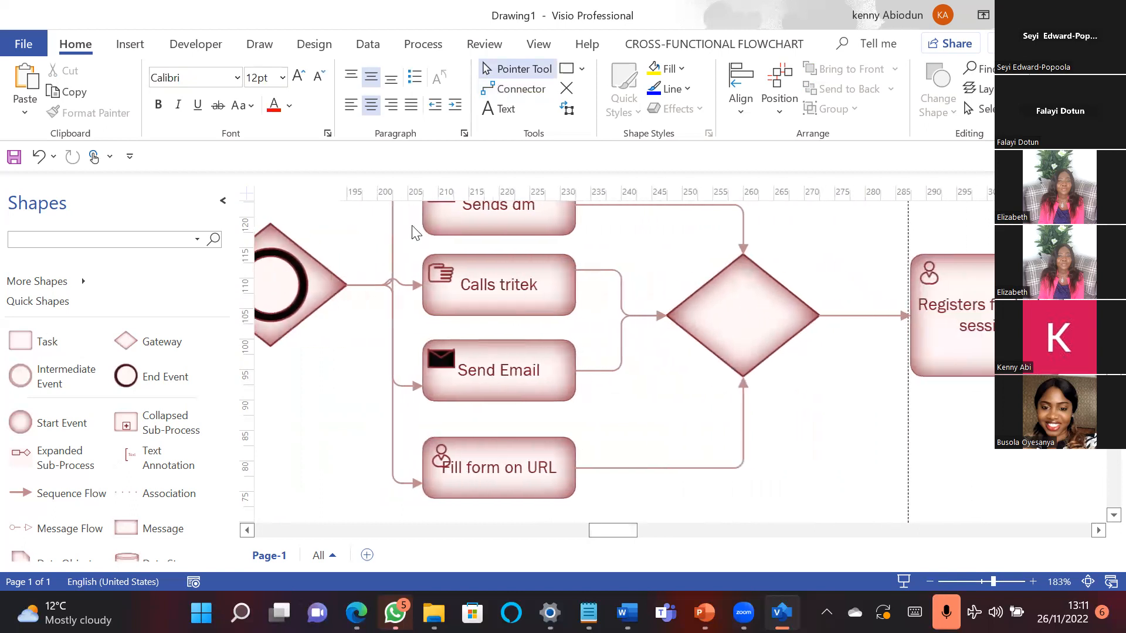
click(394, 282)
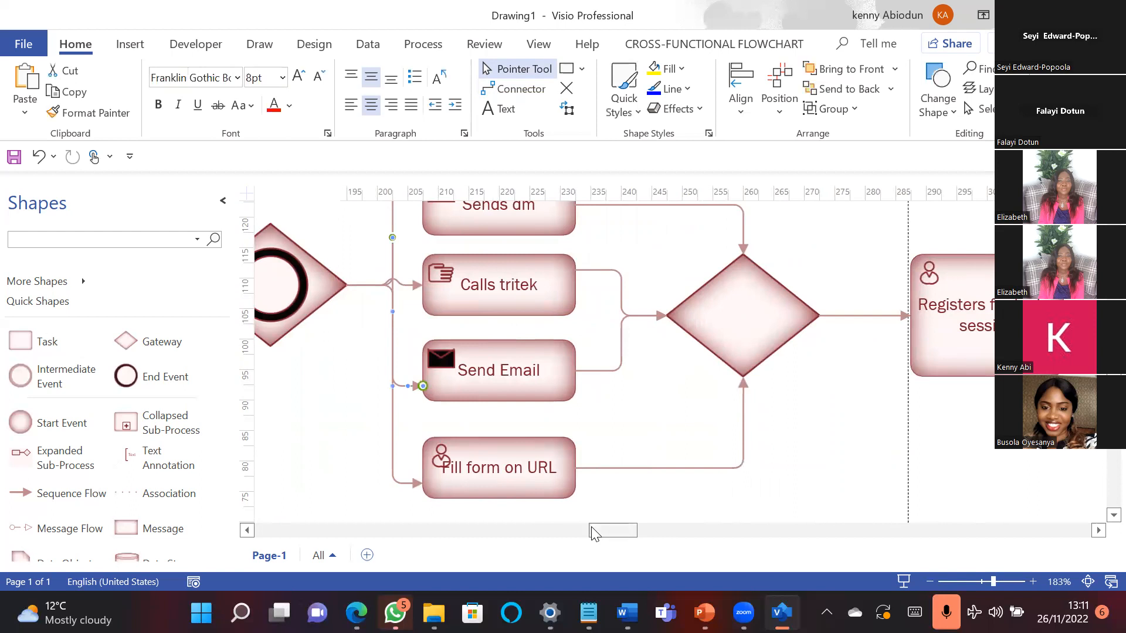
drag(593, 534, 589, 534)
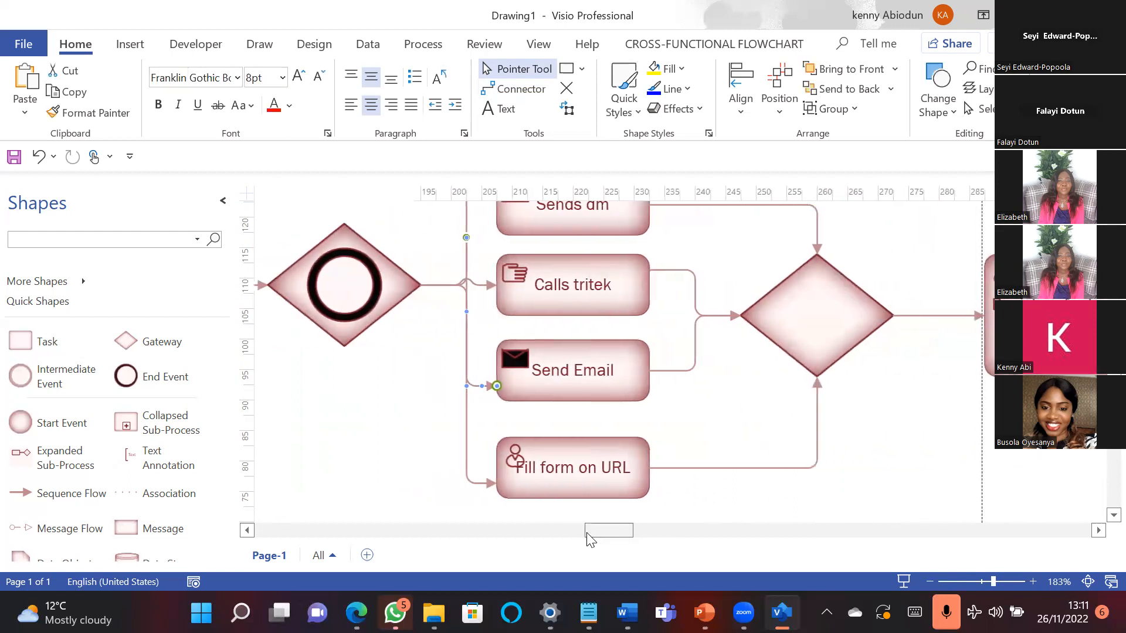
scroll(680, 360, up, 3)
scroll(680, 360, down, 3)
click(466, 270)
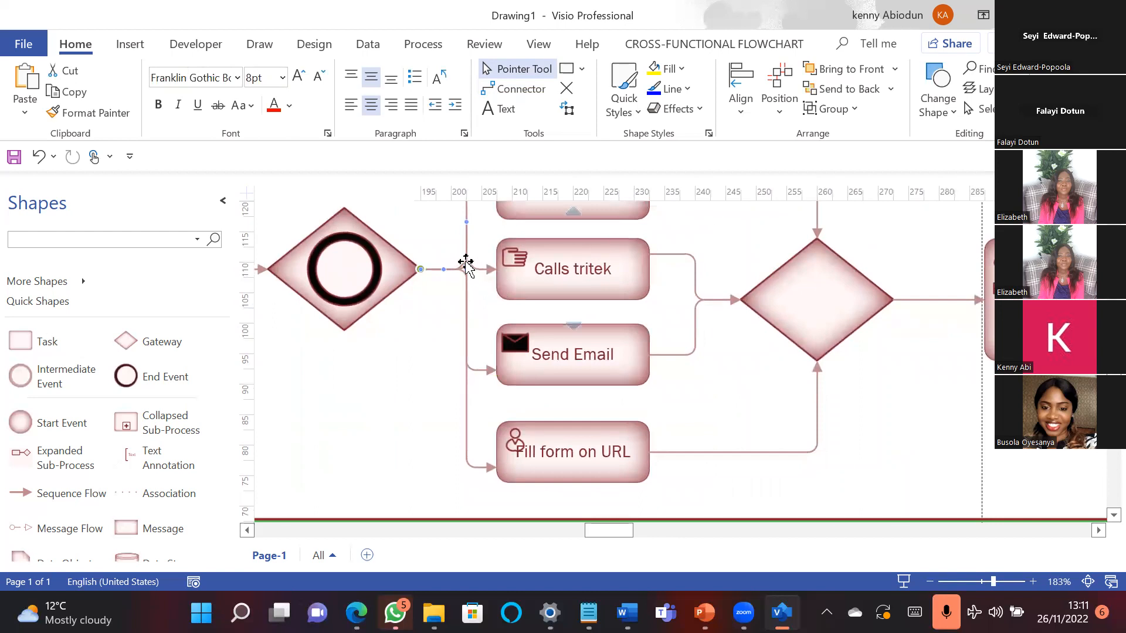
double_click(466, 265)
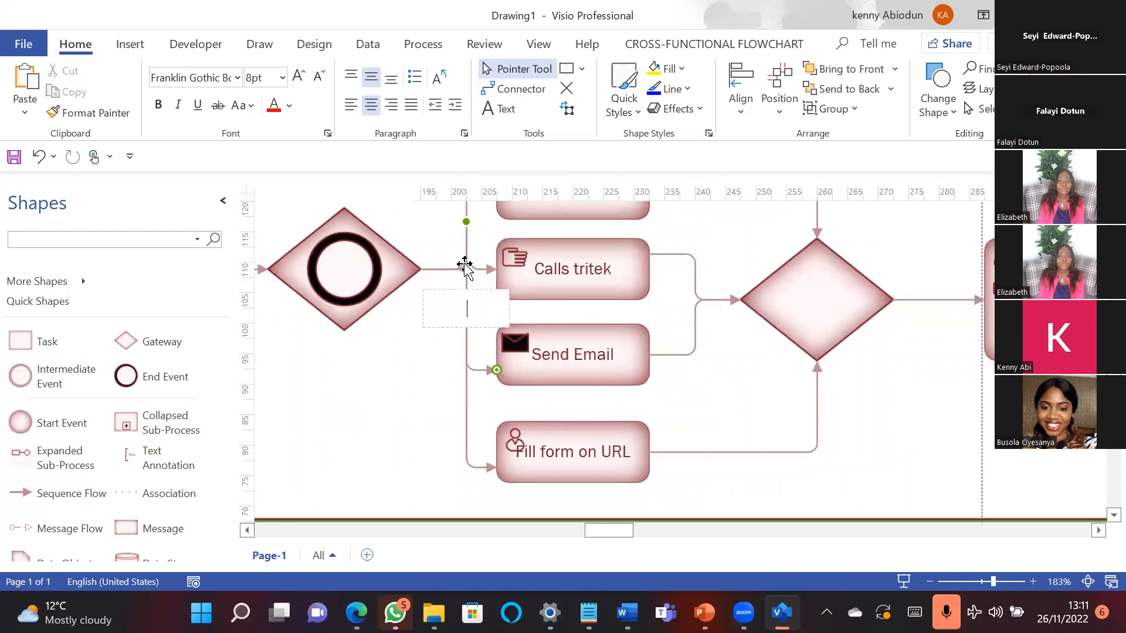
click(455, 222)
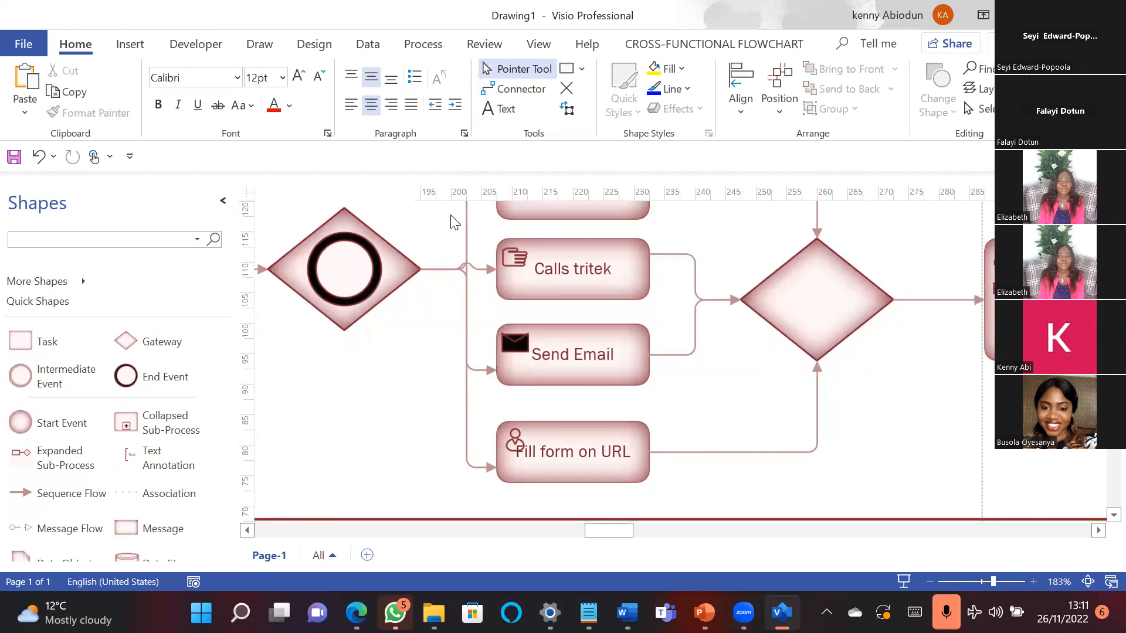
click(678, 534)
drag(633, 534, 584, 533)
Step: Replace the "Sends dm" outgoing connector with one that enters the left corner of the merging gateway
click(978, 582)
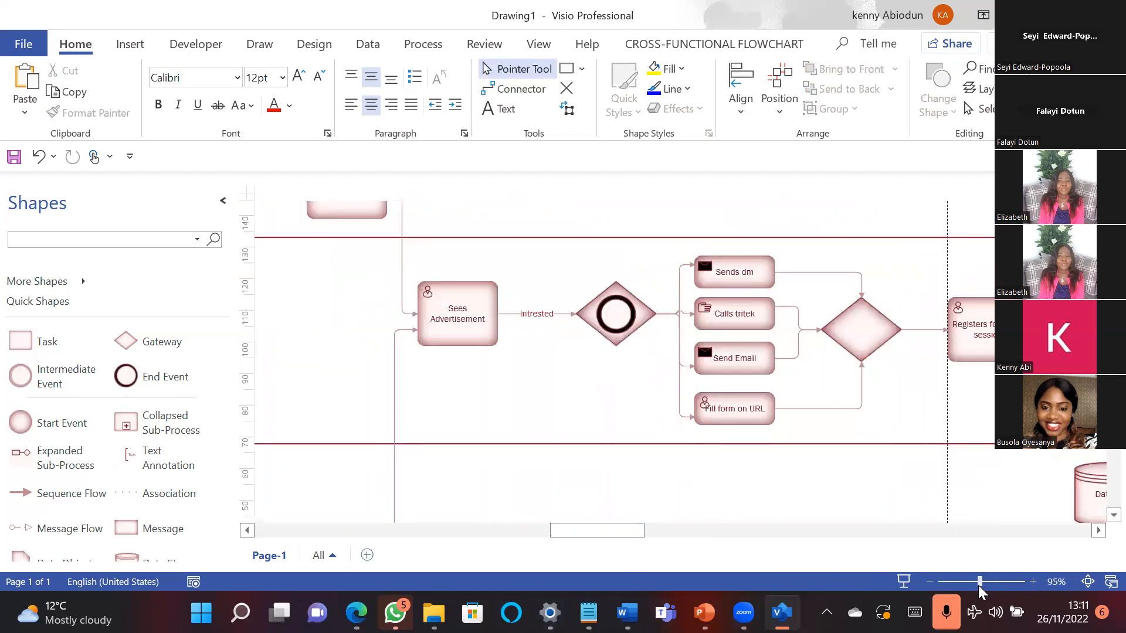
mouse_move(583, 531)
mouse_down()
mouse_move(619, 535)
mouse_move(604, 538)
mouse_up()
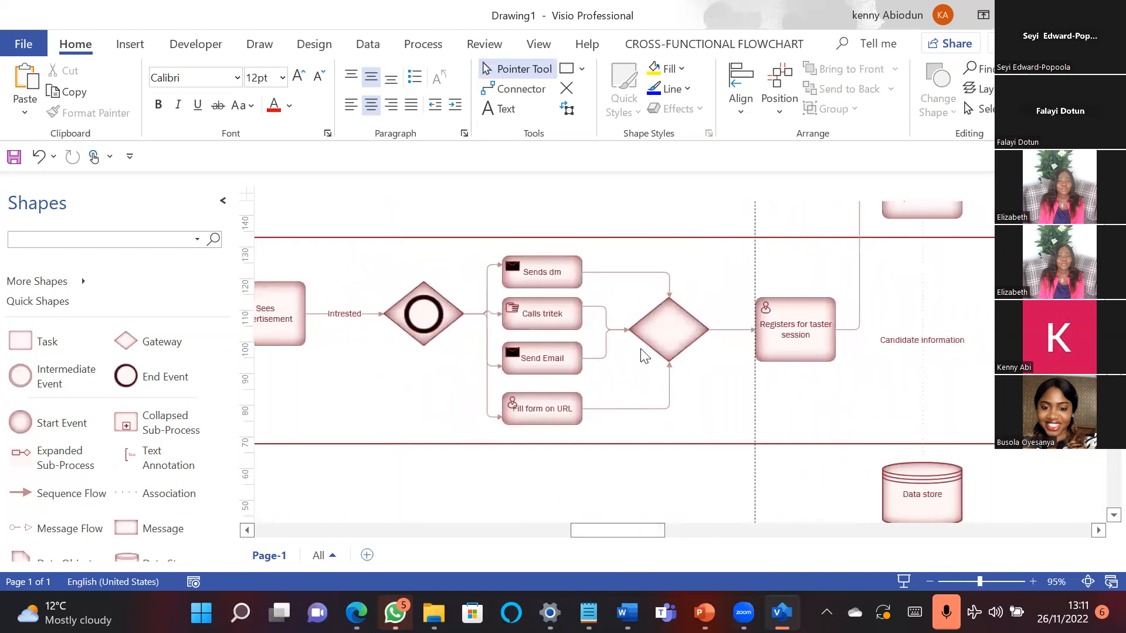
click(617, 329)
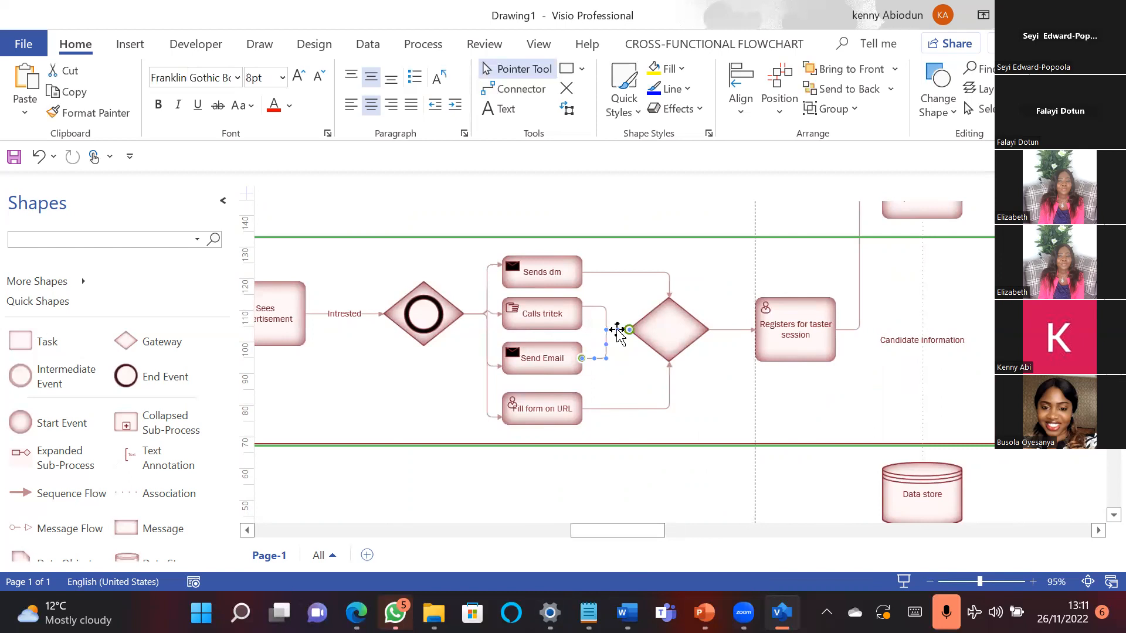
click(613, 272)
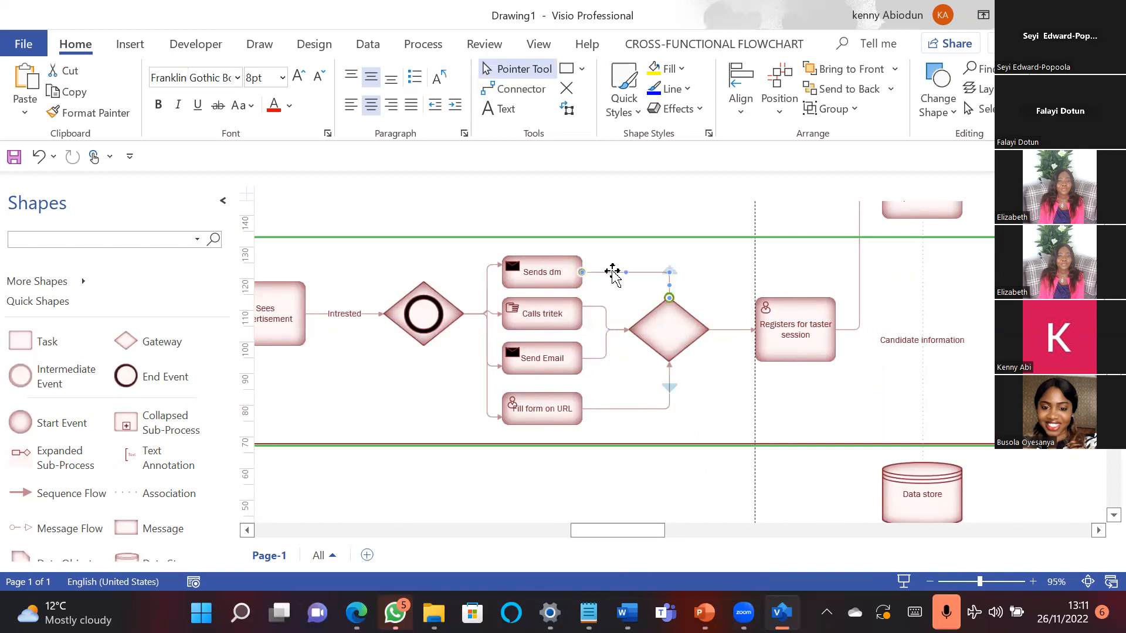
key(Delete)
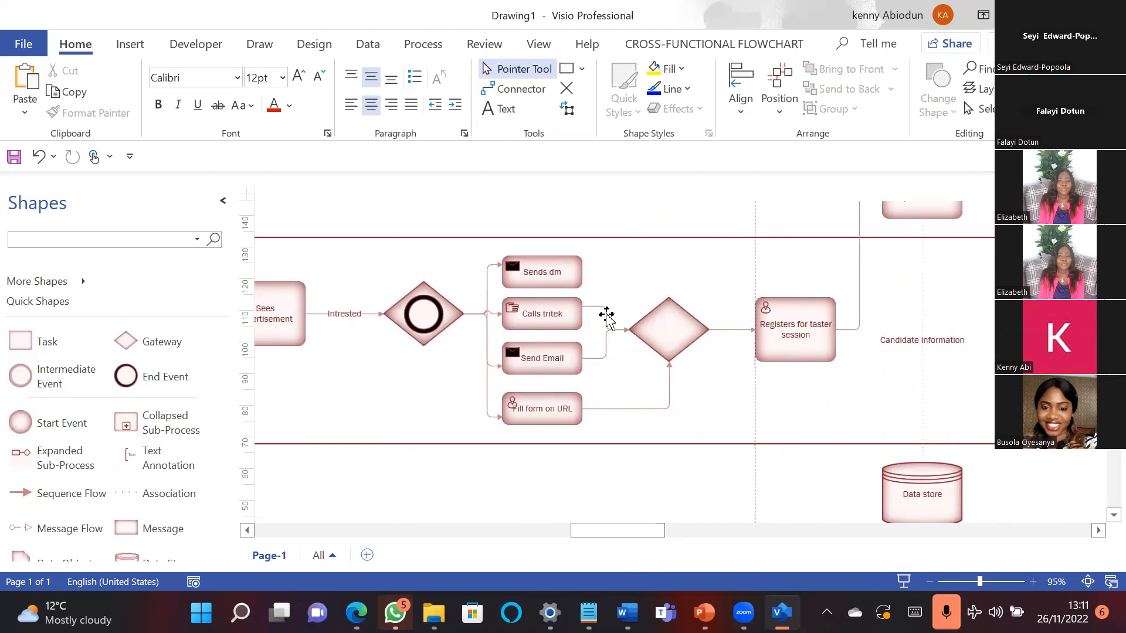
click(516, 88)
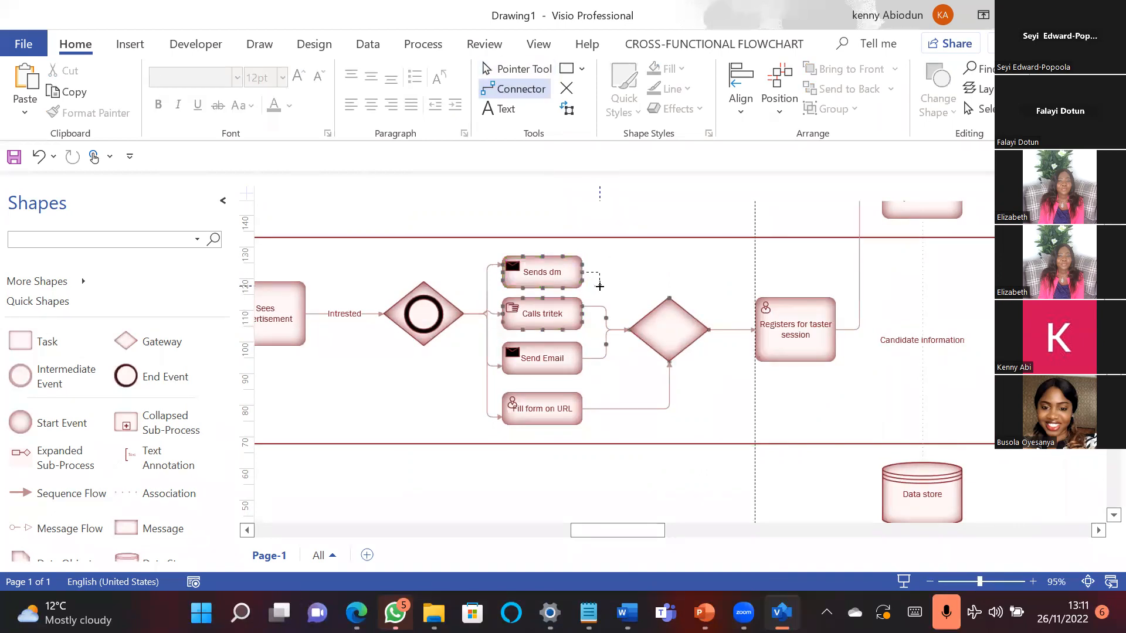
mouse_move(608, 299)
mouse_down()
mouse_move(612, 326)
mouse_move(633, 329)
mouse_up()
Step: Delete the connector from the "Fill form on URL" task to the bottom corner of the merging gateway
click(607, 409)
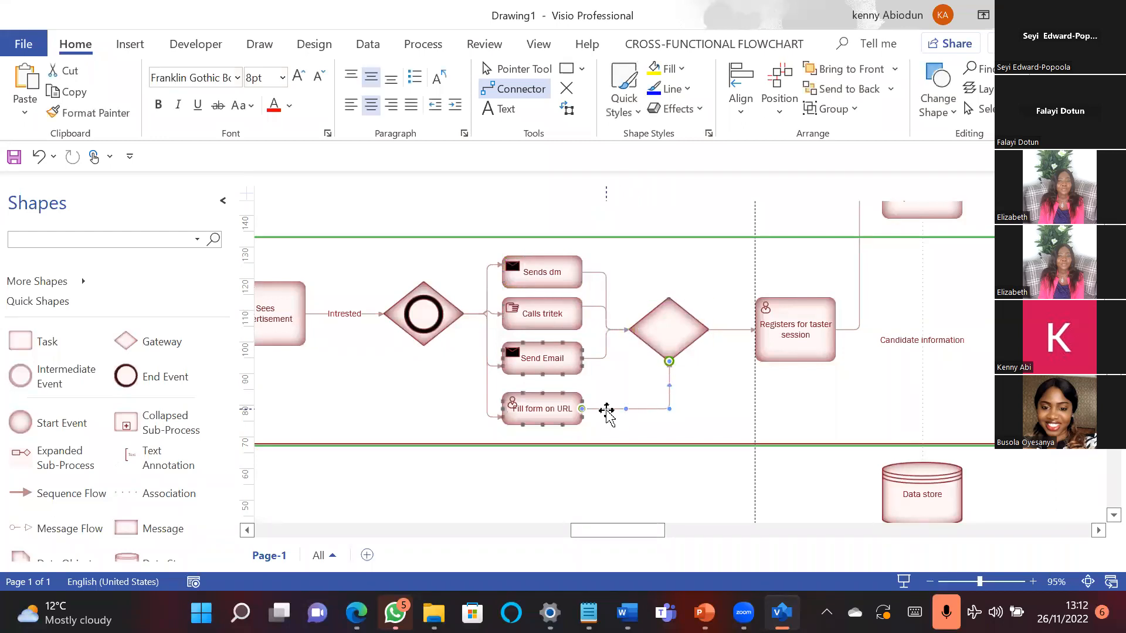
key(Delete)
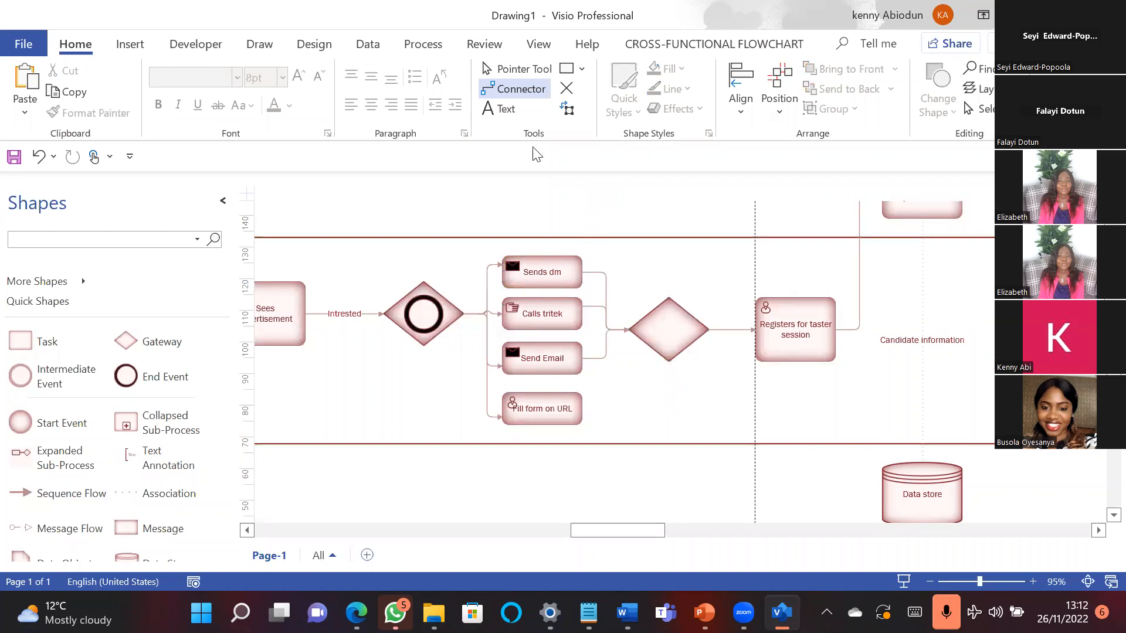